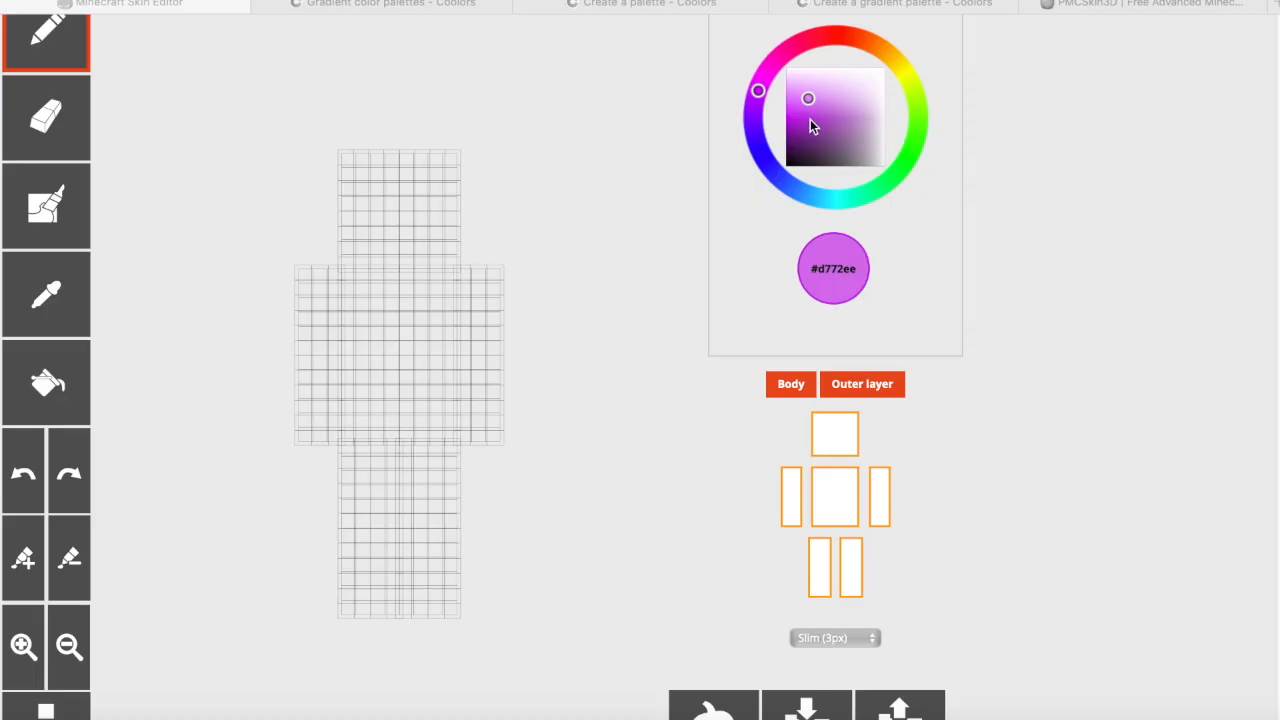
# Step: Set the drawing colour to the muted purple #9f67ad
pyautogui.moveTo(759, 92); pyautogui.dragTo(807, 40)
pyautogui.moveTo(759, 100); pyautogui.dragTo(745, 121)
pyautogui.click(757, 91)
pyautogui.click(852, 113)
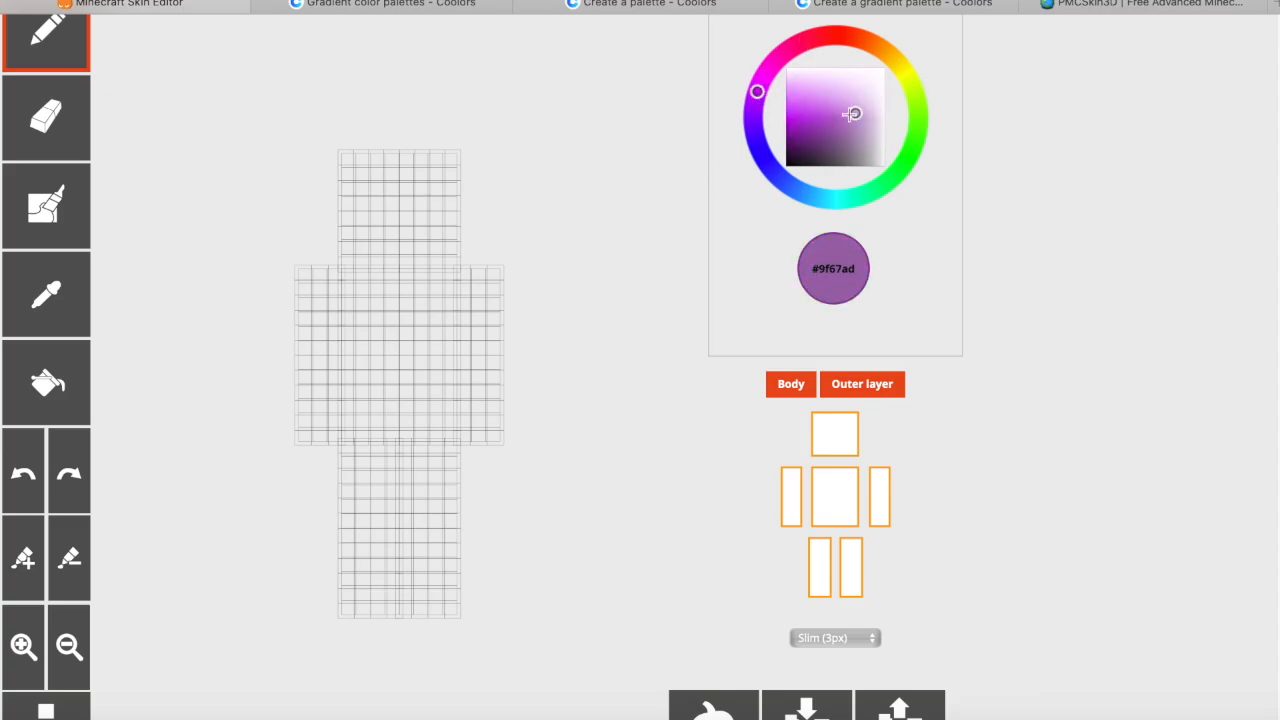
# Step: Switch to Coolors, open its gradient palette maker and compare its start and end colour codes with the skin editor's hex colour code
pyautogui.click(449, 11)
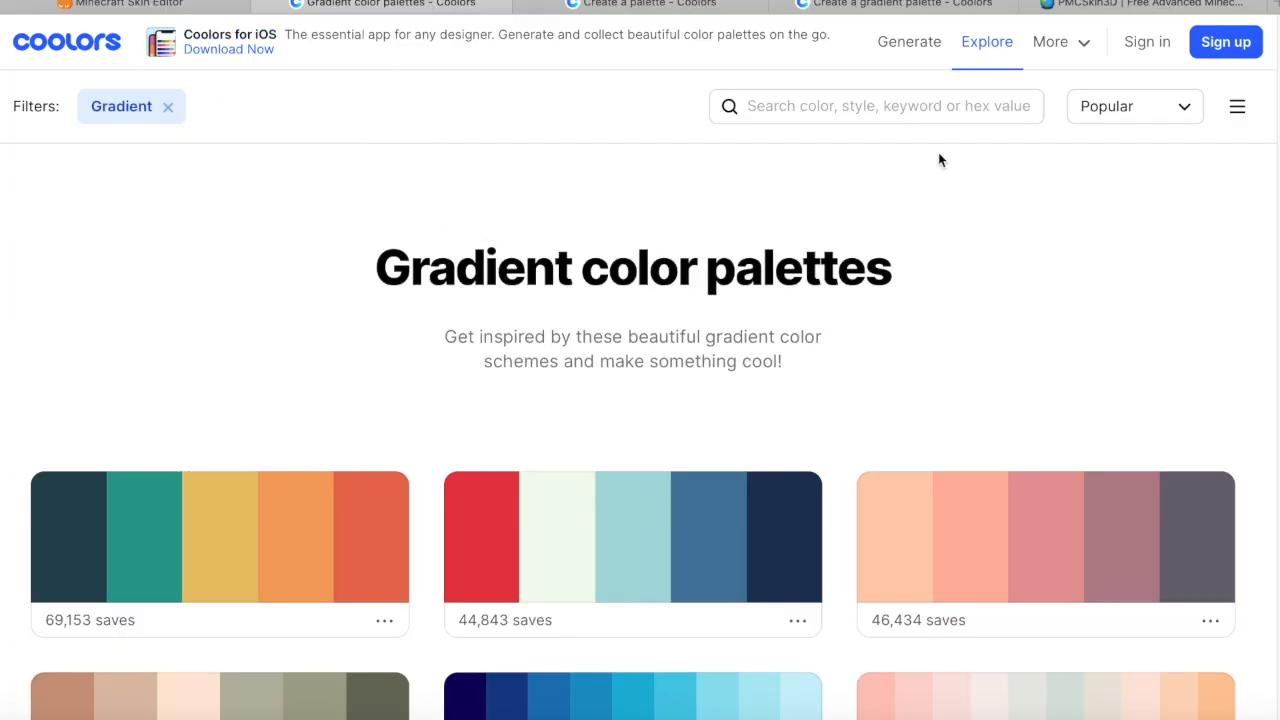
pyautogui.click(1063, 43)
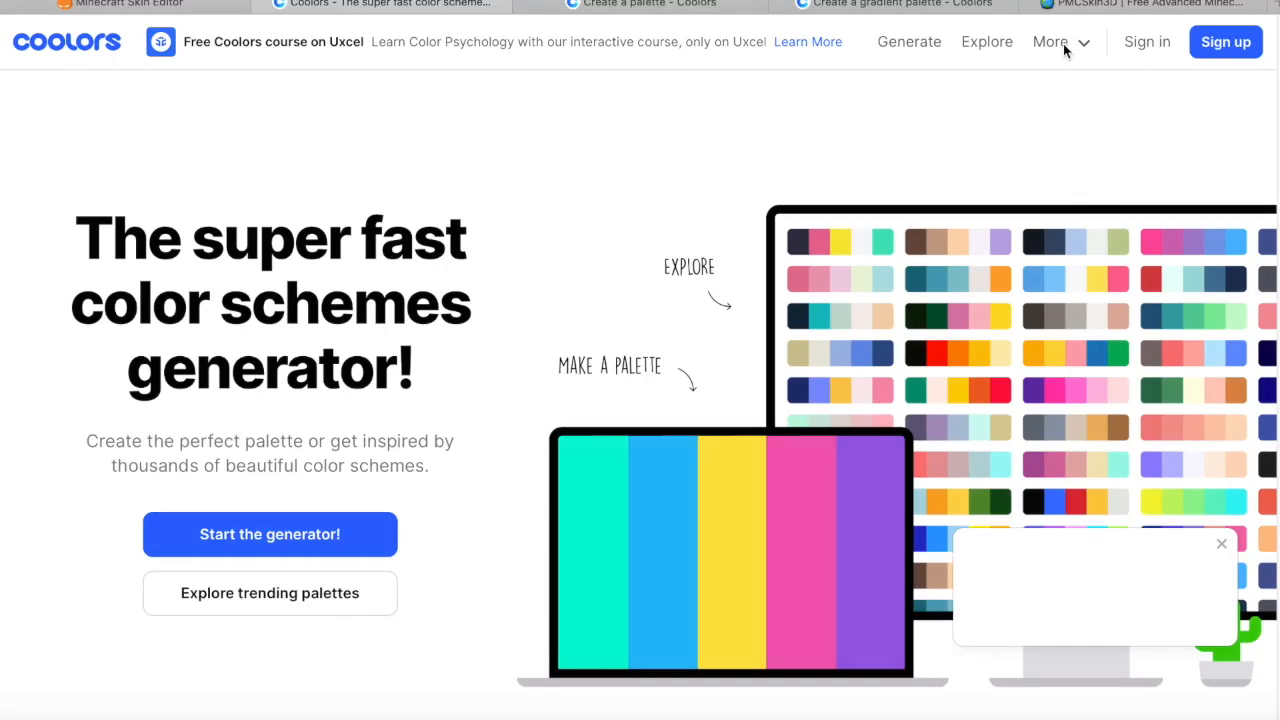
pyautogui.moveTo(1063, 43)
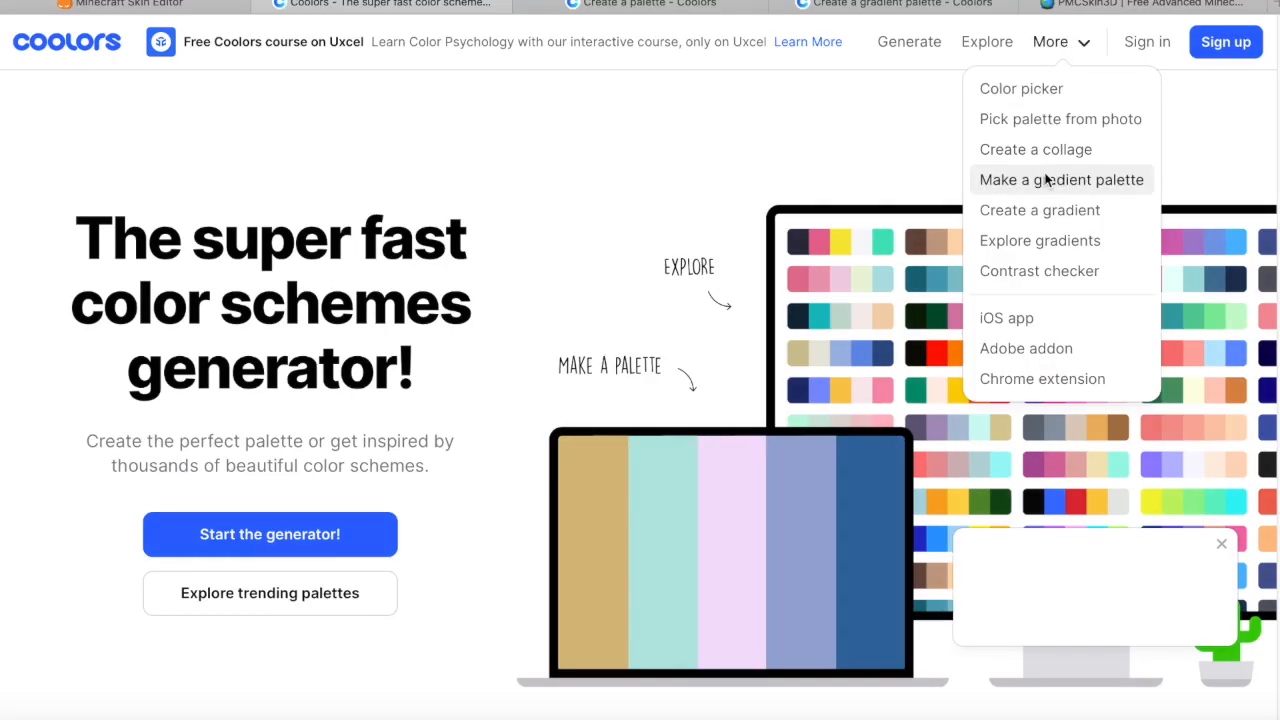
pyautogui.click(1047, 180)
pyautogui.scroll(-5, 666, 333)
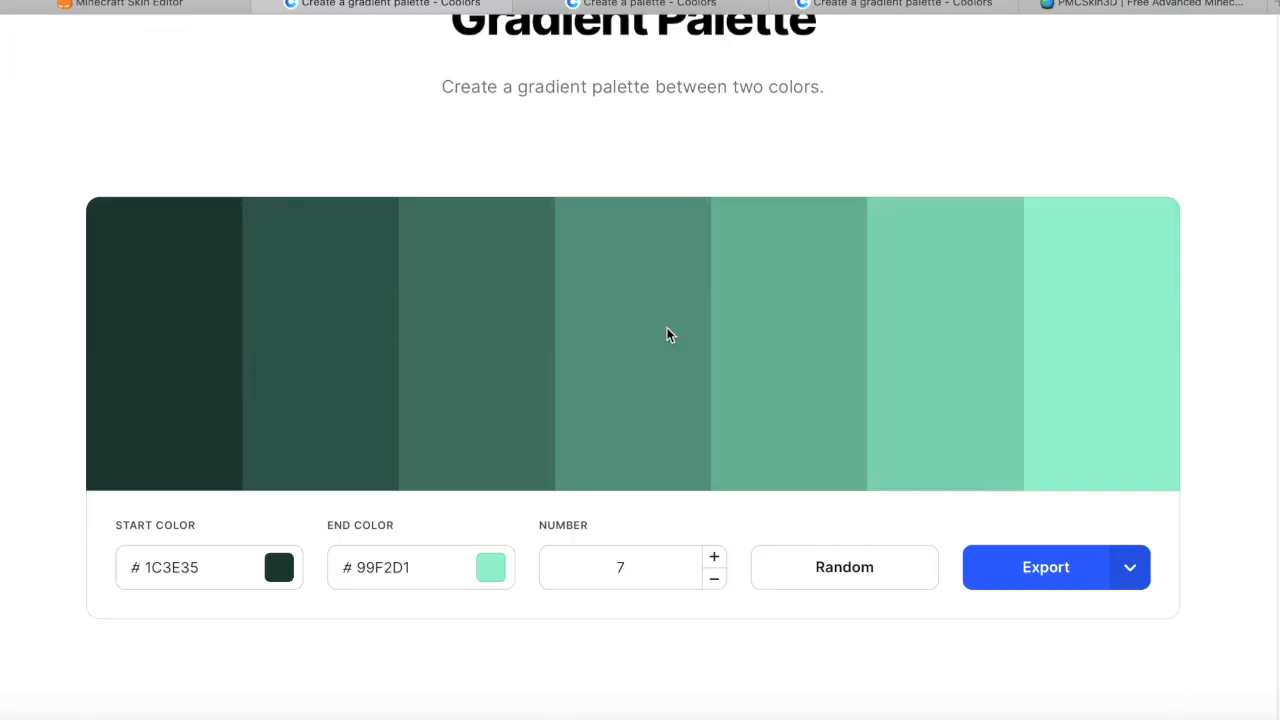
pyautogui.moveTo(204, 420); pyautogui.dragTo(146, 430)
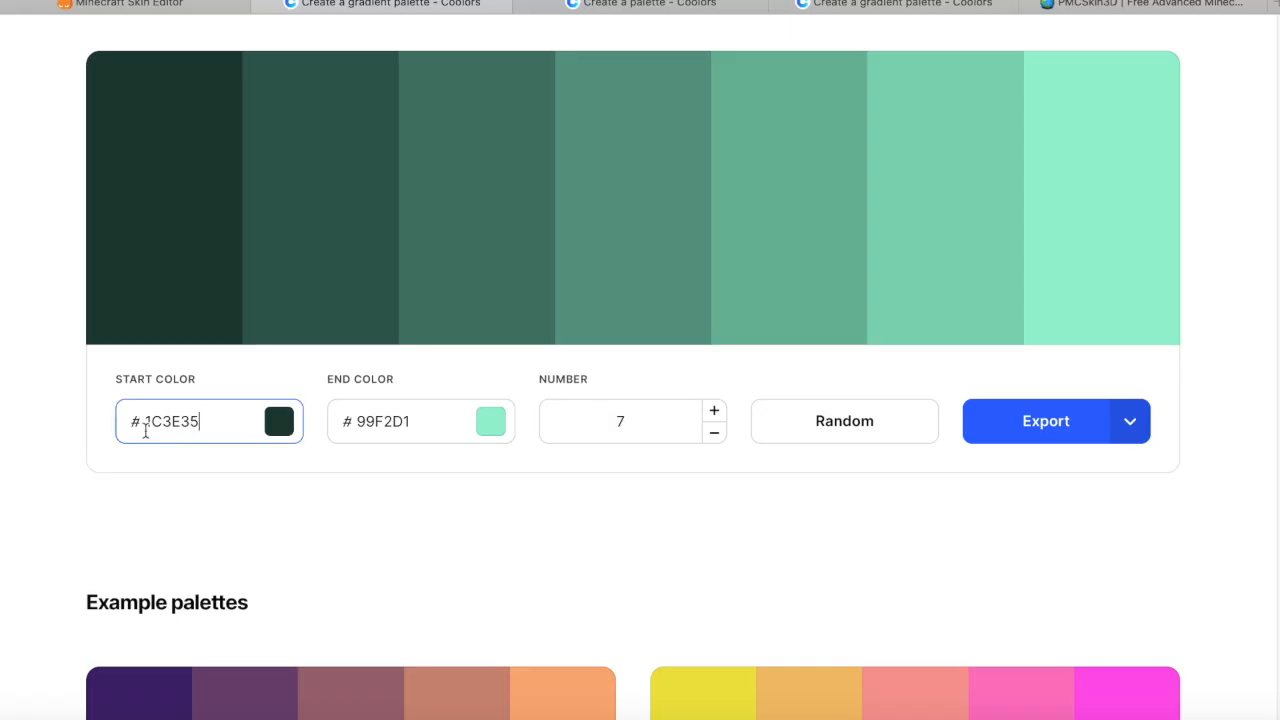
pyautogui.moveTo(410, 423); pyautogui.dragTo(342, 421)
pyautogui.click(420, 471)
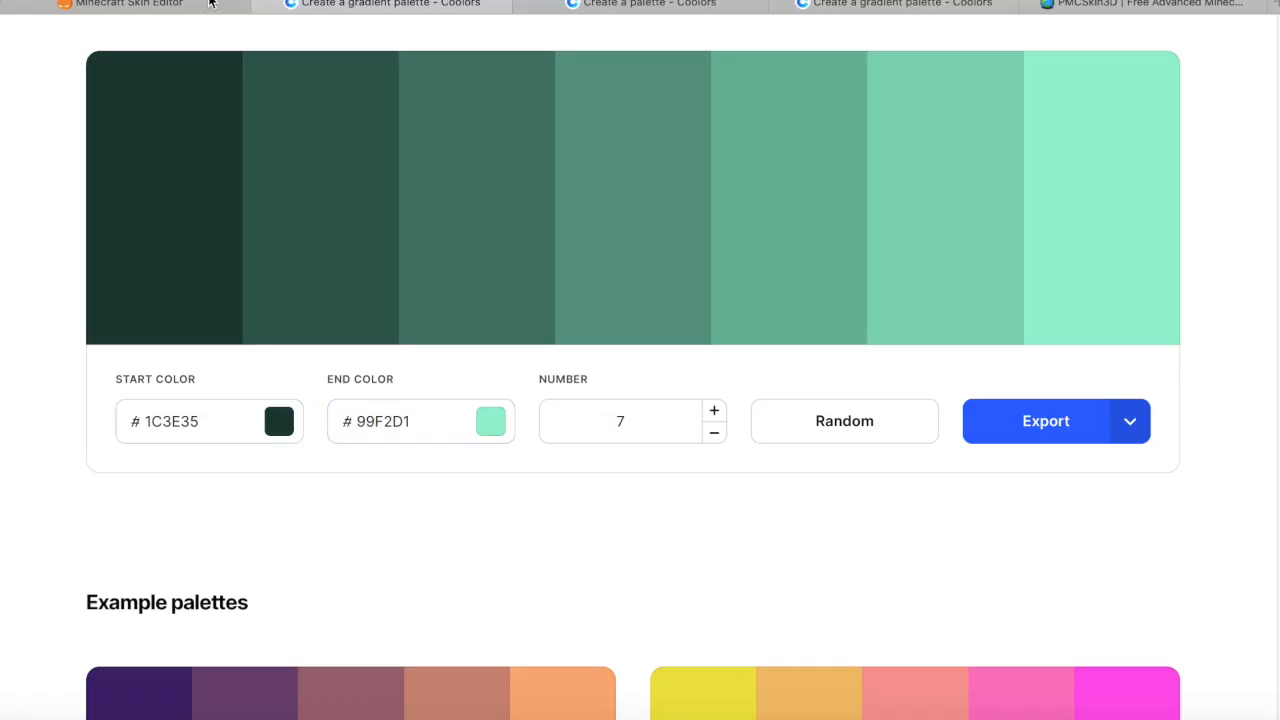
pyautogui.click(211, 4)
pyautogui.moveTo(853, 272); pyautogui.dragTo(794, 271)
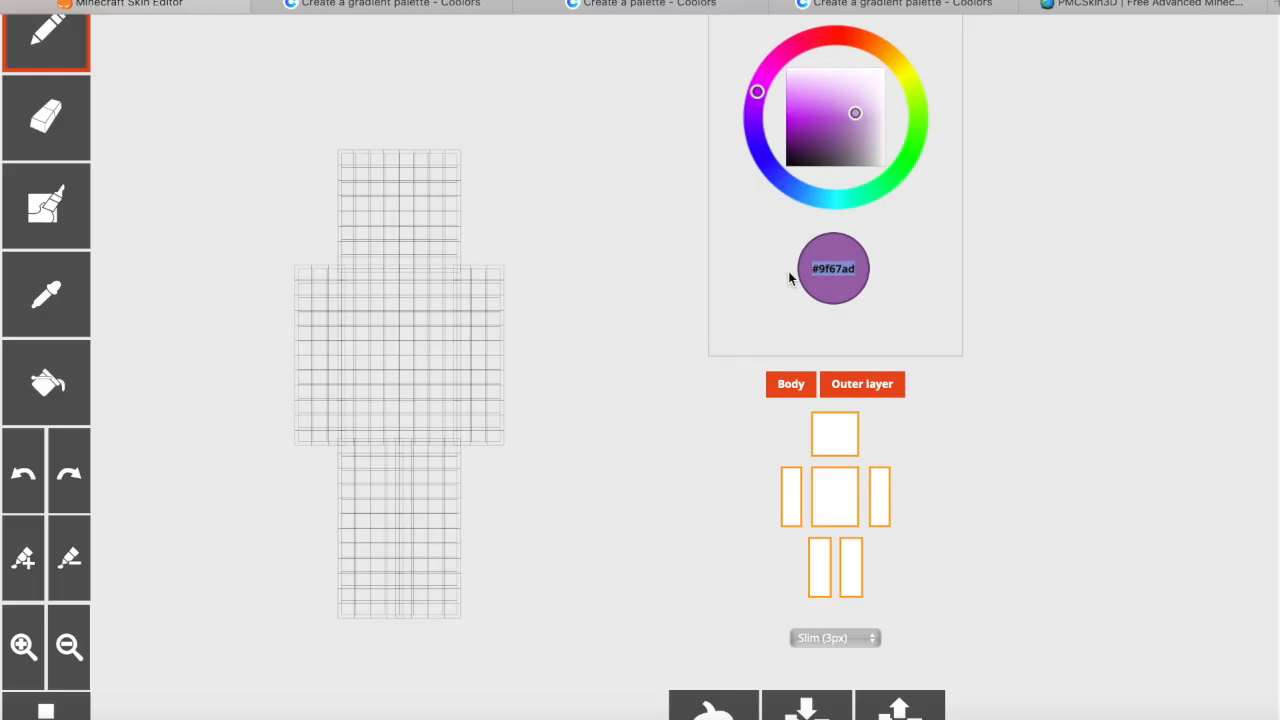
# Step: Go back to Coolors and browse the example gradient palettes and the larger collection of popular gradient palettes
pyautogui.click(343, 4)
pyautogui.scroll(-10, 378, 365)
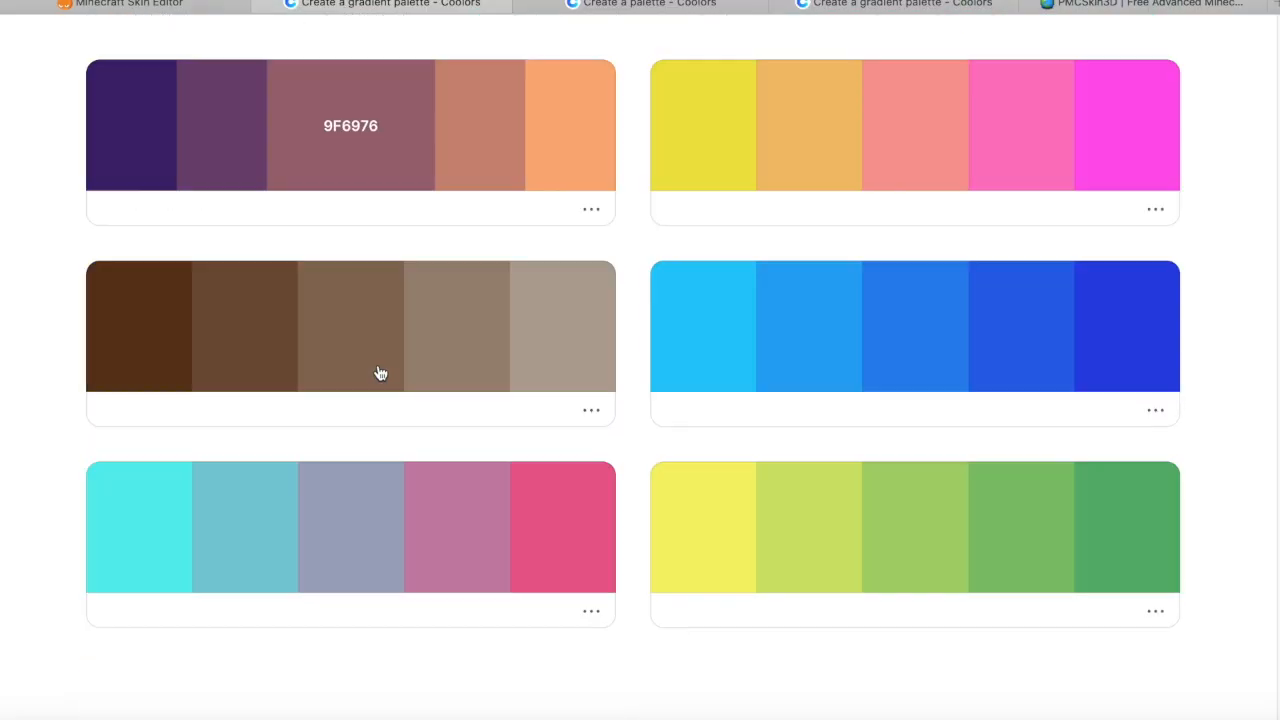
pyautogui.scroll(2, 589, 350)
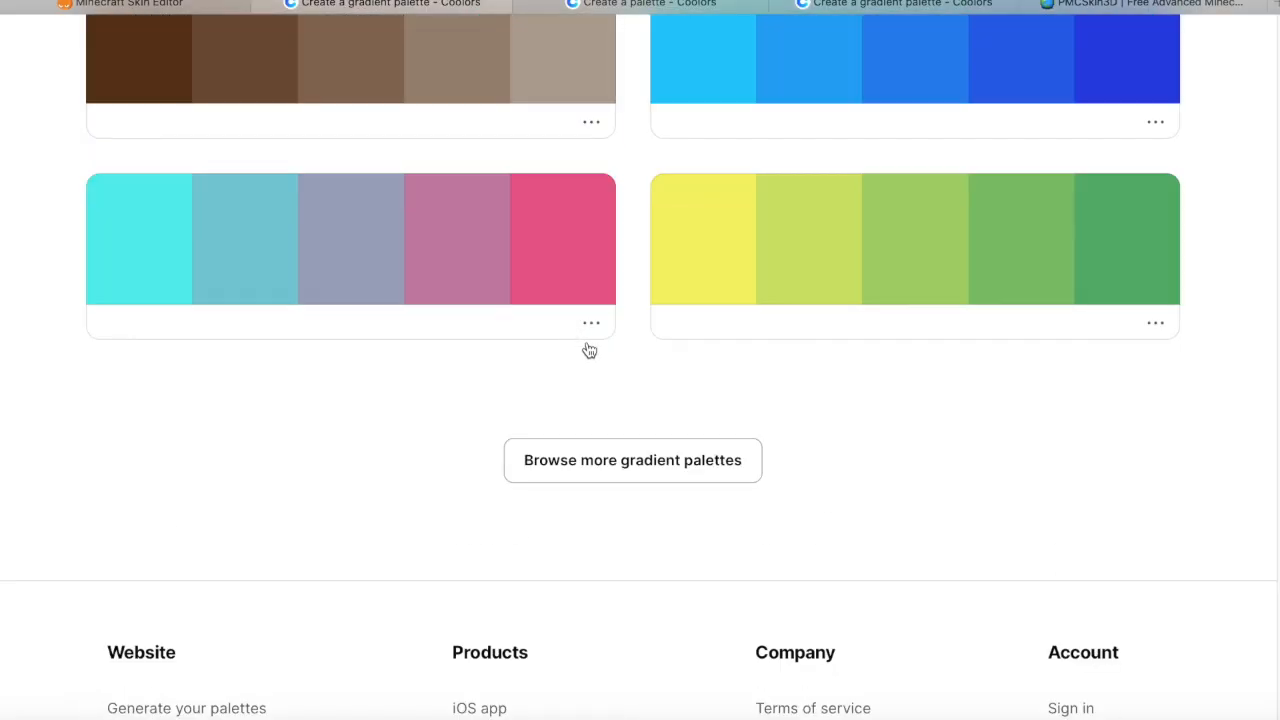
pyautogui.click(637, 463)
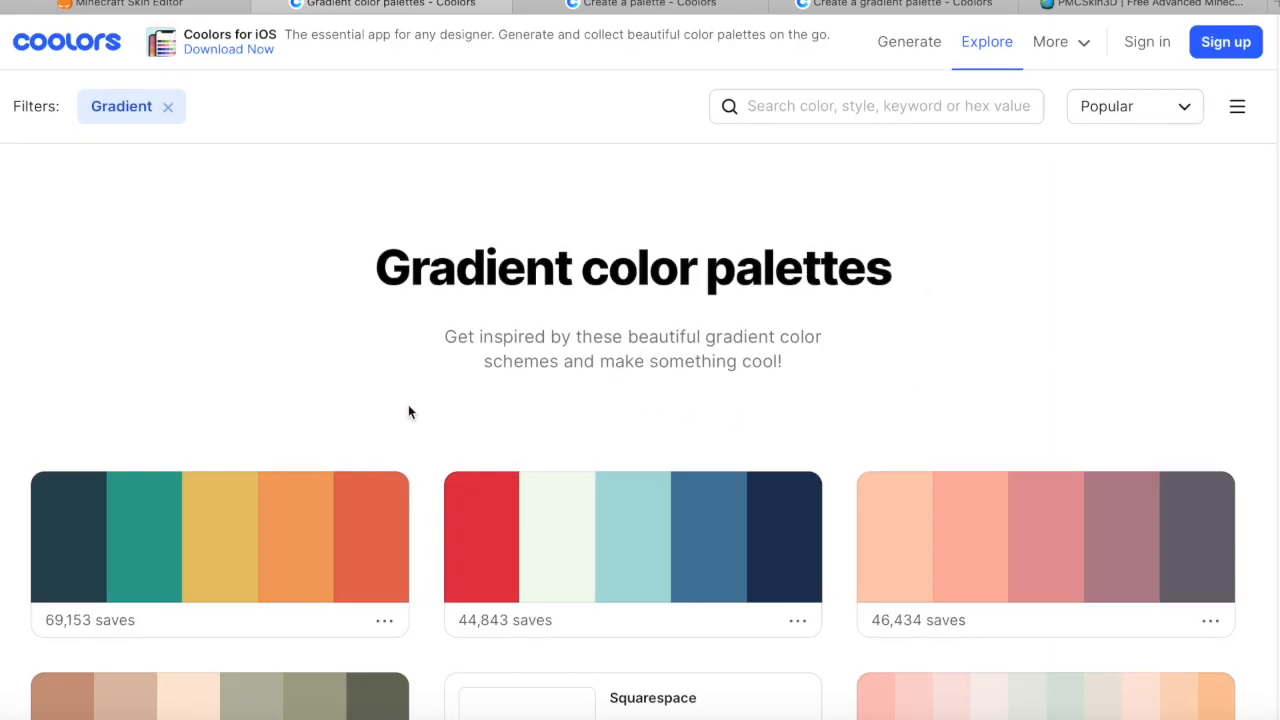
pyautogui.scroll(-3, 408, 411)
pyautogui.scroll(-8, 412, 554)
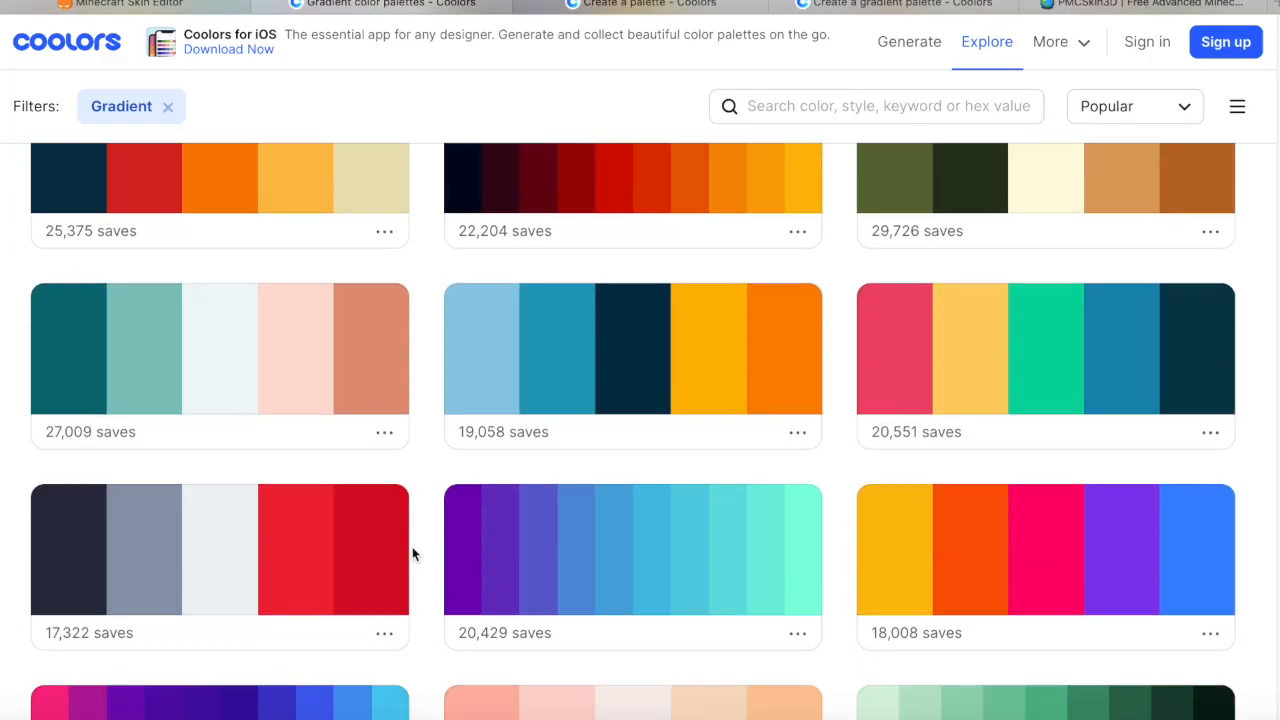
pyautogui.scroll(-1, 412, 554)
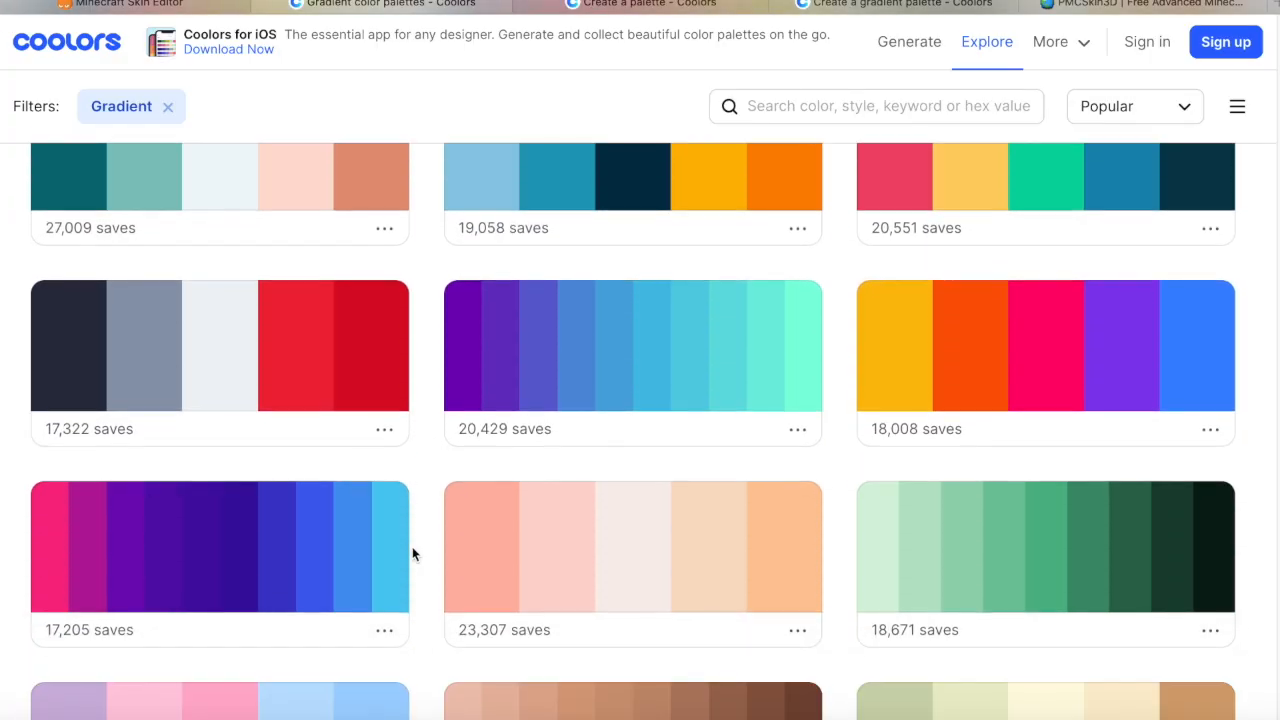
pyautogui.click(1084, 41)
pyautogui.click(422, 322)
pyautogui.click(195, 4)
pyautogui.click(357, 4)
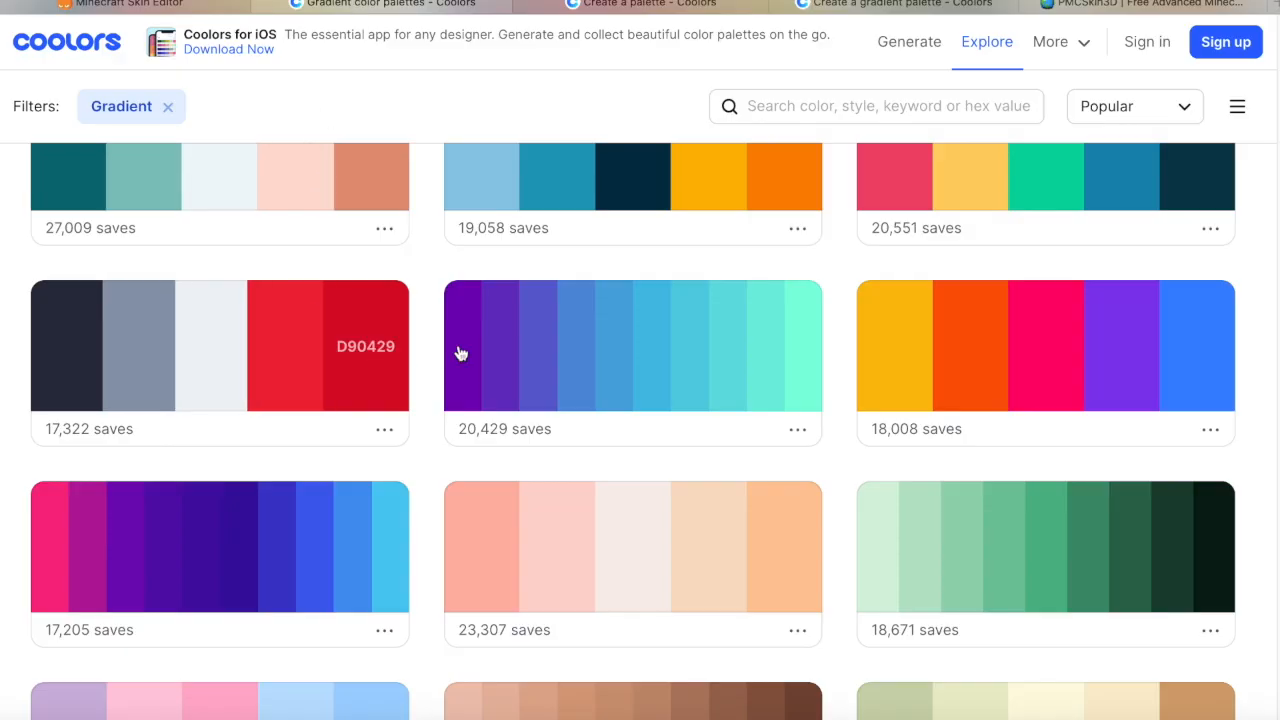
pyautogui.scroll(10, 439, 340)
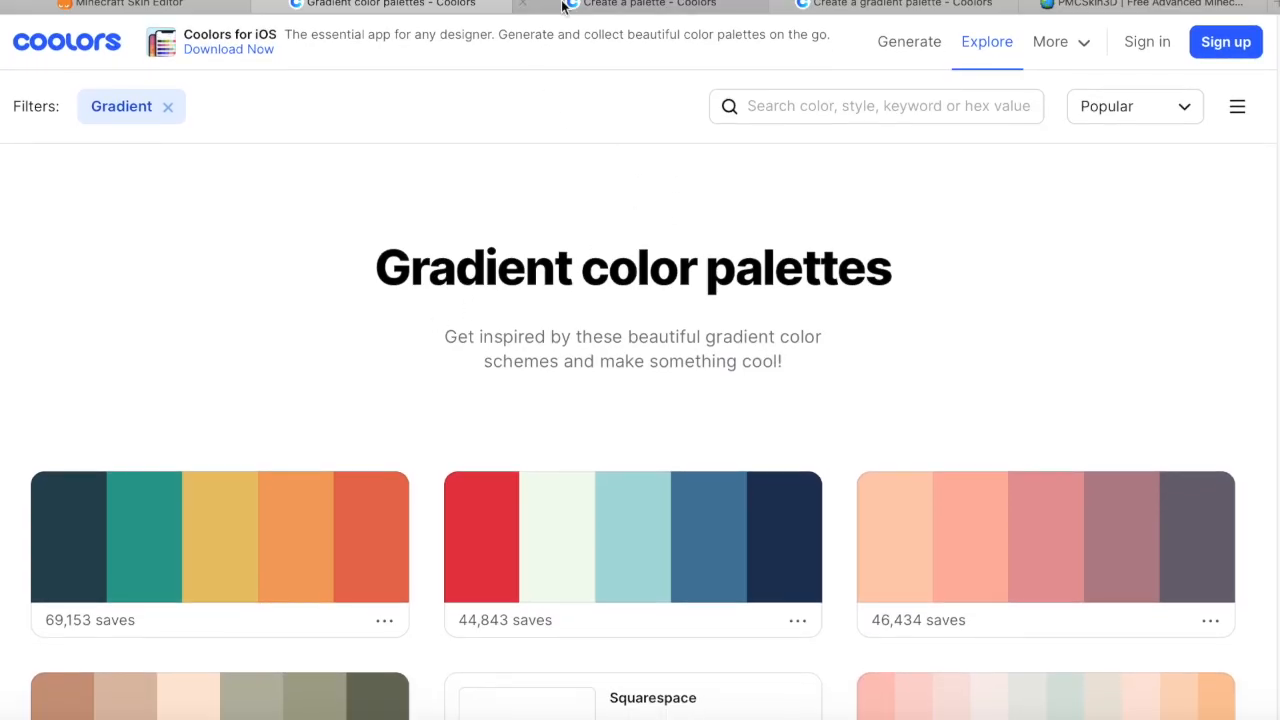
# Step: Examine the hex codes of the open green-to-blue palette and the start and end colours of the matching blue-to-green gradient
pyautogui.click(596, 5)
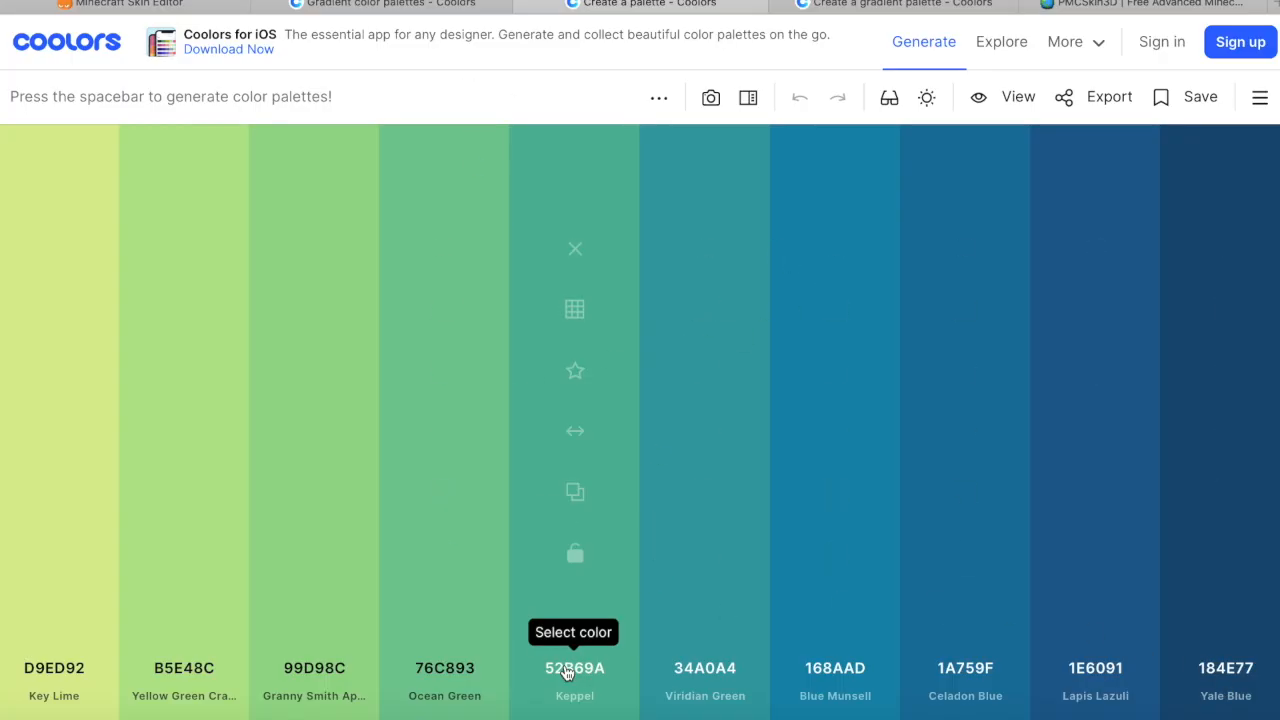
pyautogui.click(873, 5)
pyautogui.moveTo(207, 609); pyautogui.dragTo(119, 607)
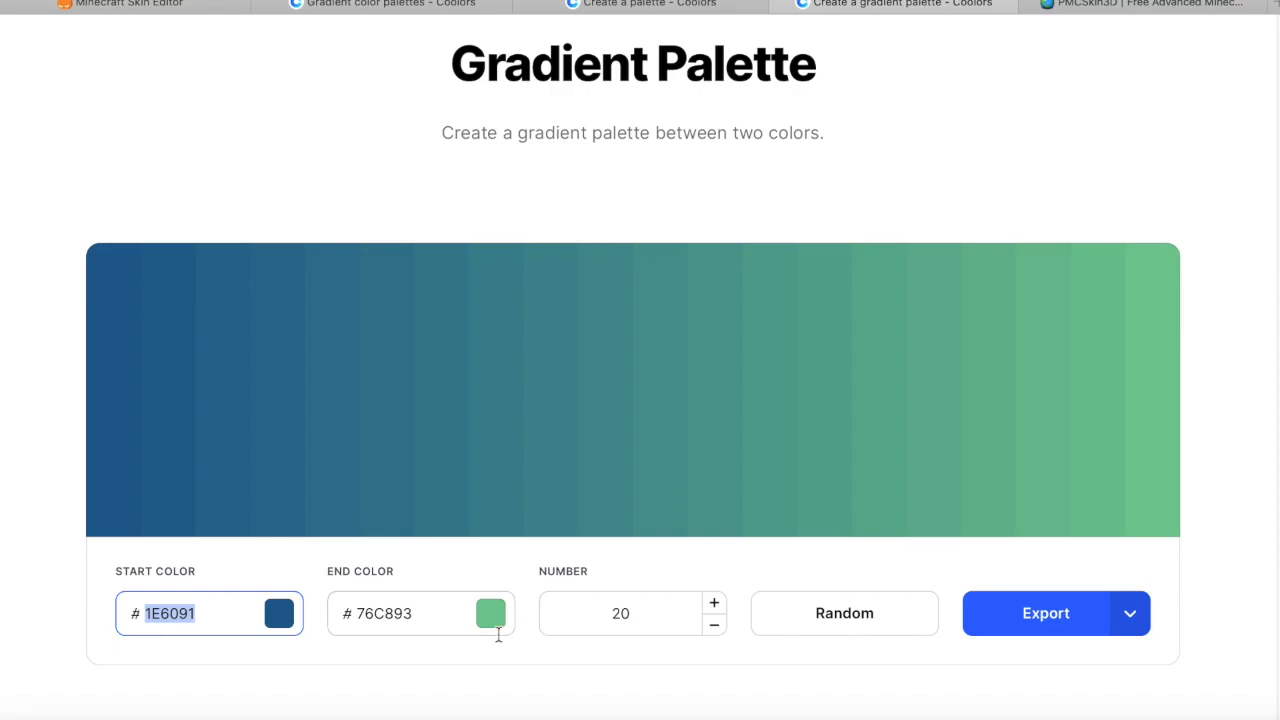
pyautogui.click(423, 656)
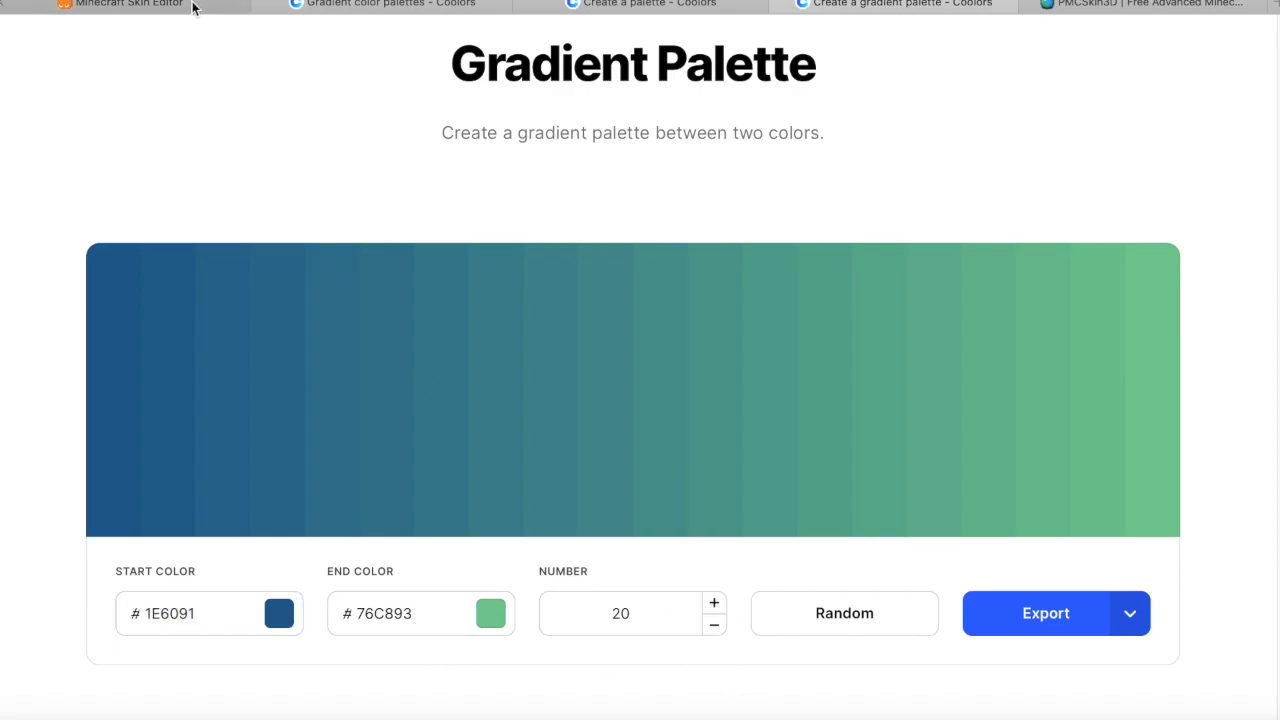
# Step: In the Minecraft Skin Editor, hide the outer layer and paint a purple X on the front of the head
pyautogui.click(165, 4)
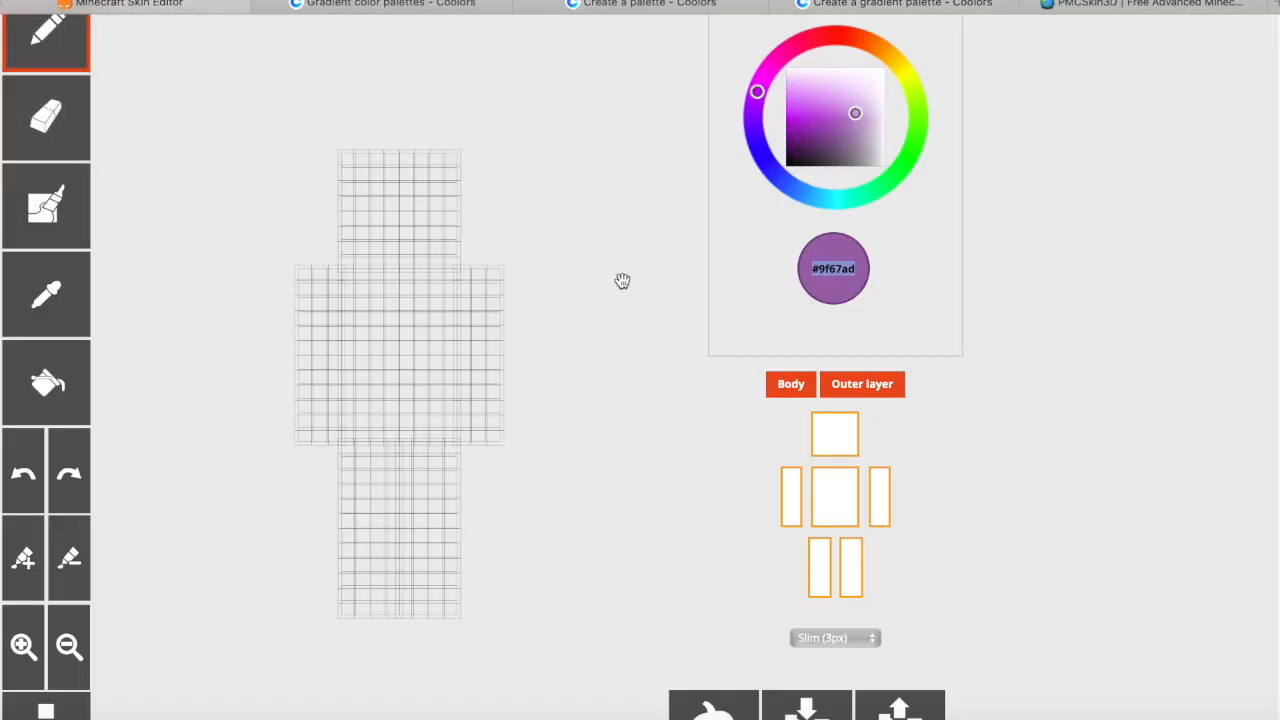
pyautogui.moveTo(622, 291); pyautogui.dragTo(297, 297)
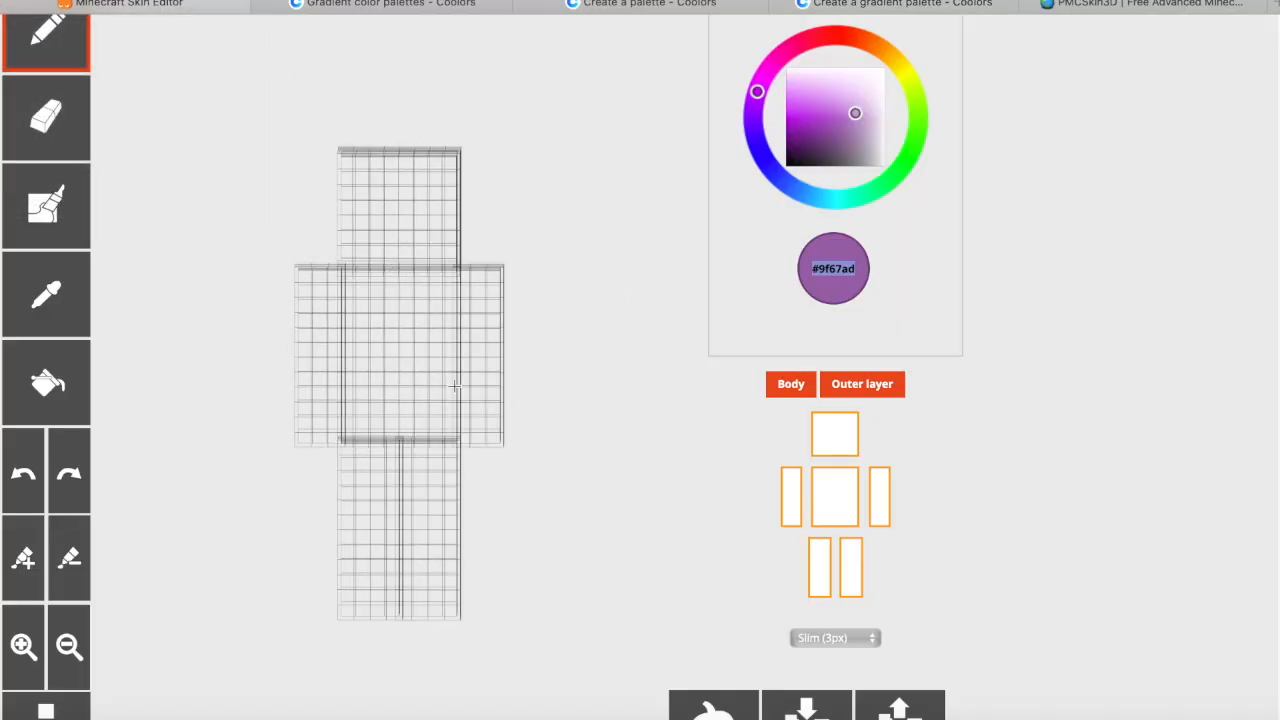
pyautogui.moveTo(619, 448); pyautogui.dragTo(326, 449)
pyautogui.click(843, 382)
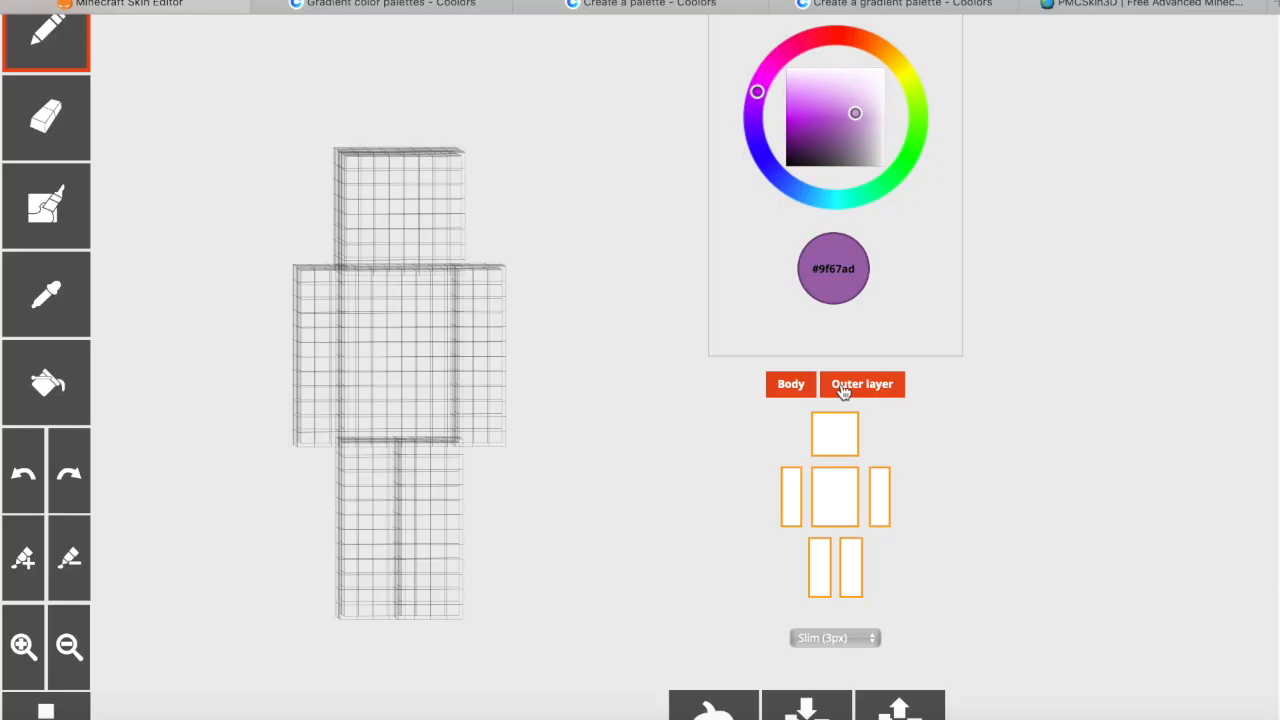
pyautogui.moveTo(439, 192); pyautogui.dragTo(370, 240)
pyautogui.moveTo(381, 193); pyautogui.dragTo(440, 236)
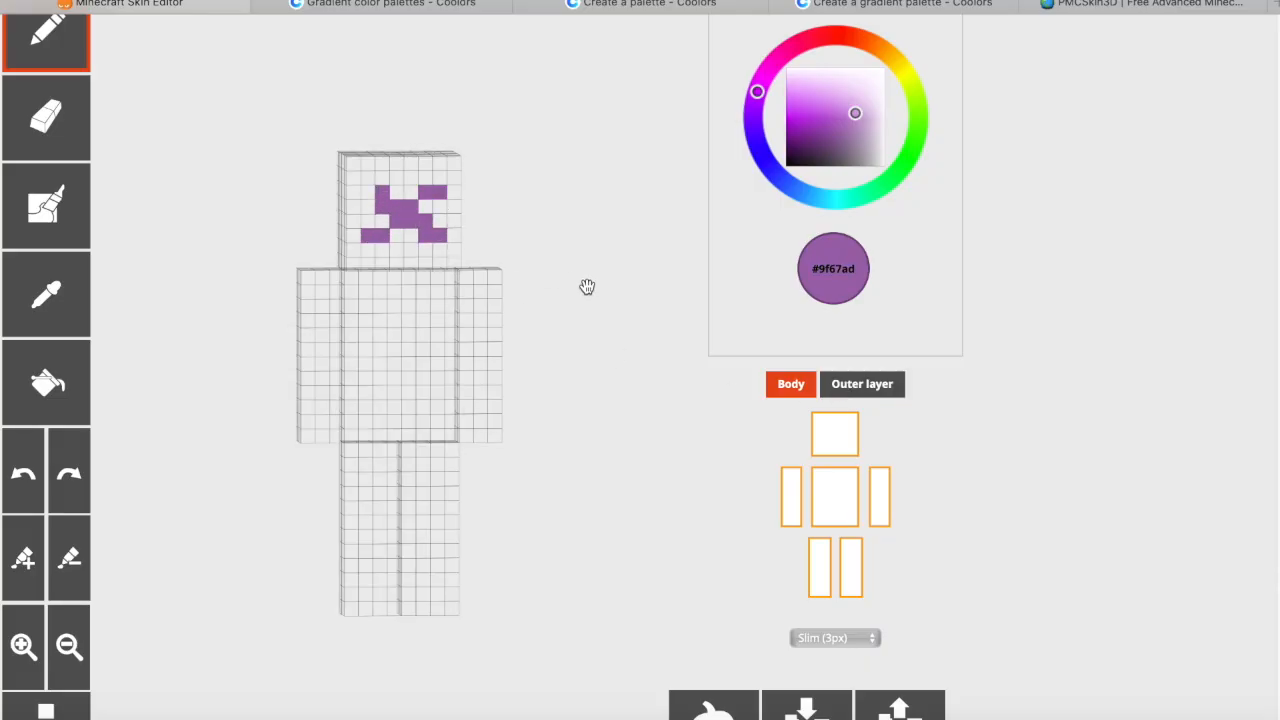
# Step: Try a purple vertical stripe down the back of the head and torso with one arm hidden, and erase the stripe
pyautogui.moveTo(587, 287); pyautogui.dragTo(242, 288)
pyautogui.click(822, 500)
pyautogui.click(798, 522)
pyautogui.moveTo(417, 169); pyautogui.dragTo(419, 262)
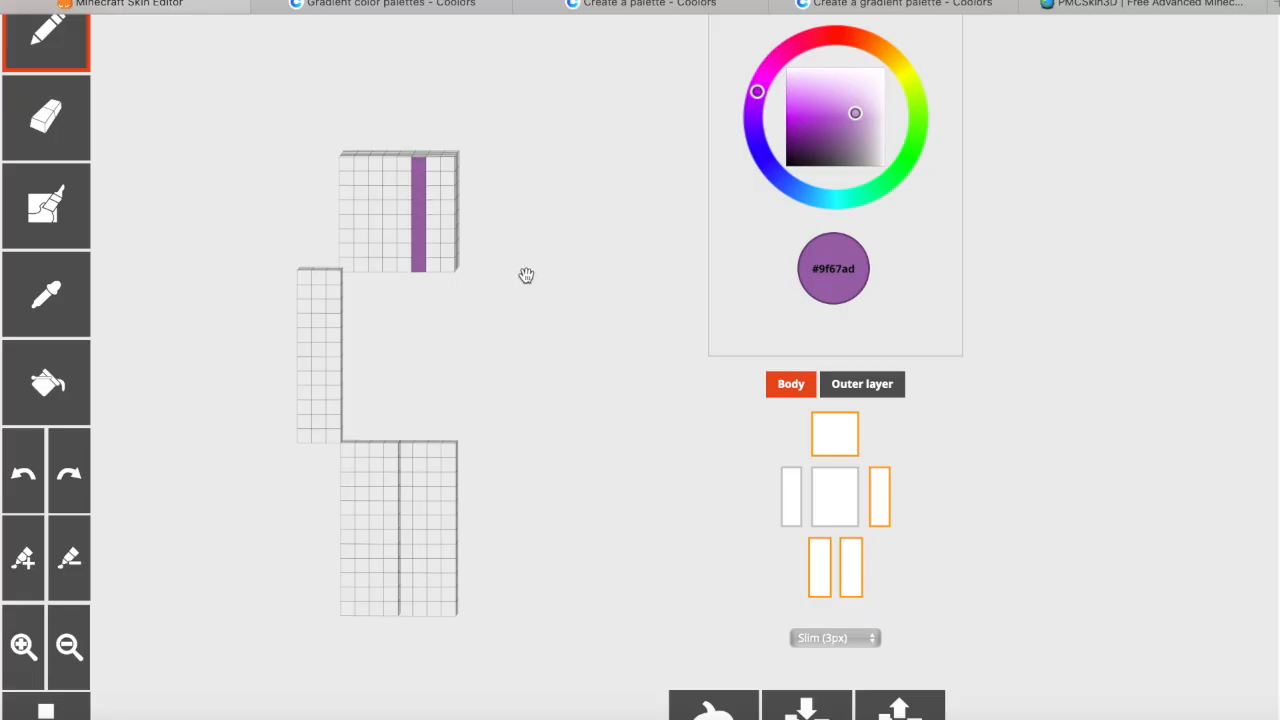
pyautogui.click(829, 505)
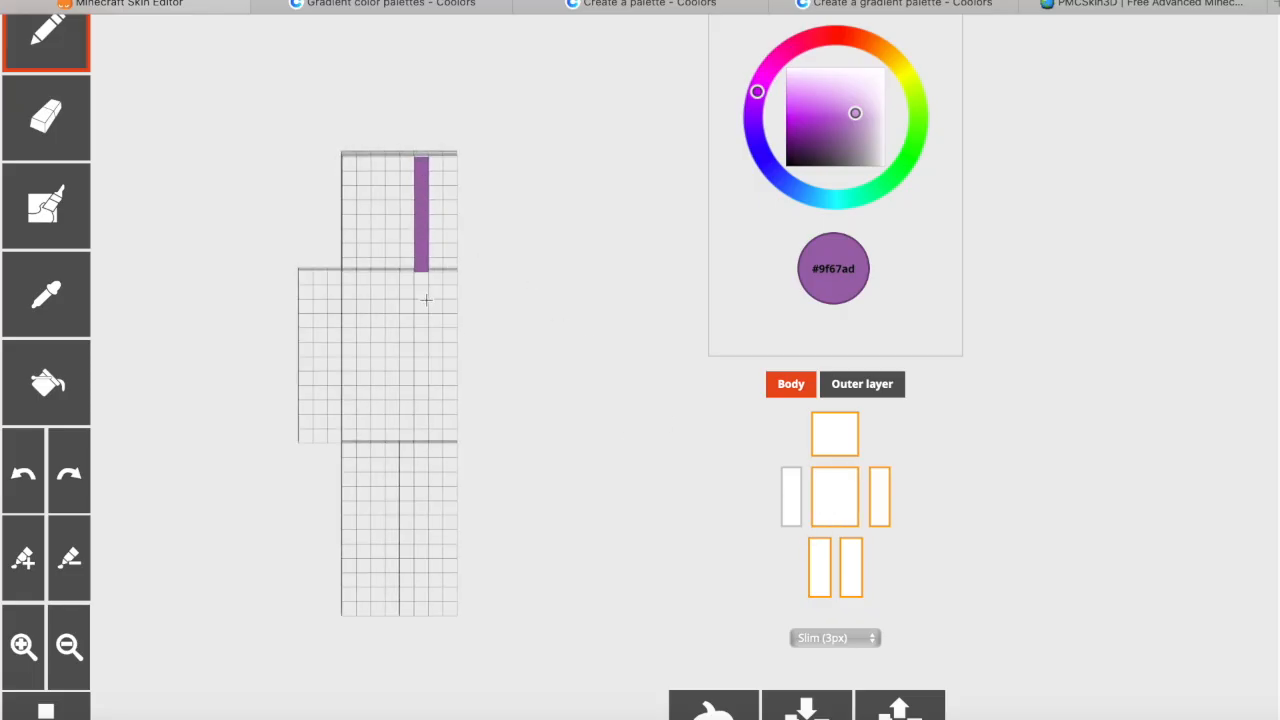
pyautogui.moveTo(421, 284); pyautogui.dragTo(421, 423)
pyautogui.click(66, 122)
pyautogui.moveTo(421, 160); pyautogui.dragTo(424, 484)
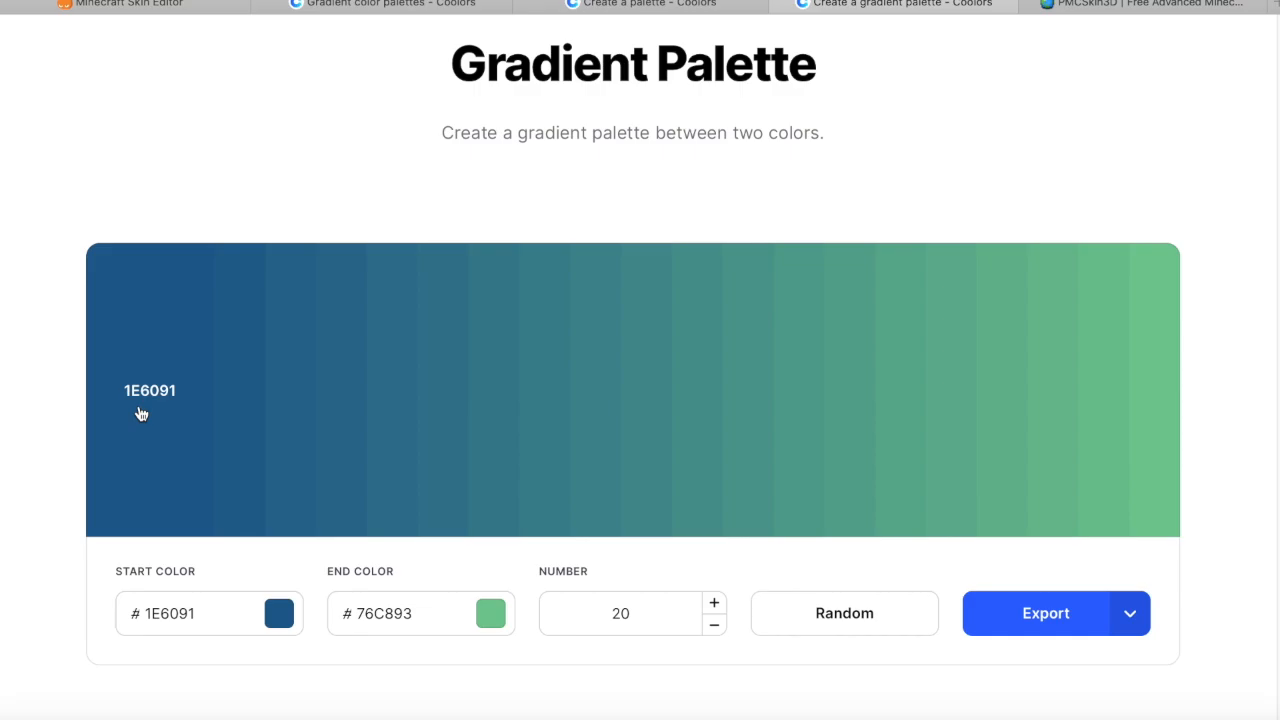
# Step: Copy the gradient's first colour, 1E6091, and isolate the skin's head by hiding the torso, both arms and both legs
pyautogui.click(134, 394)
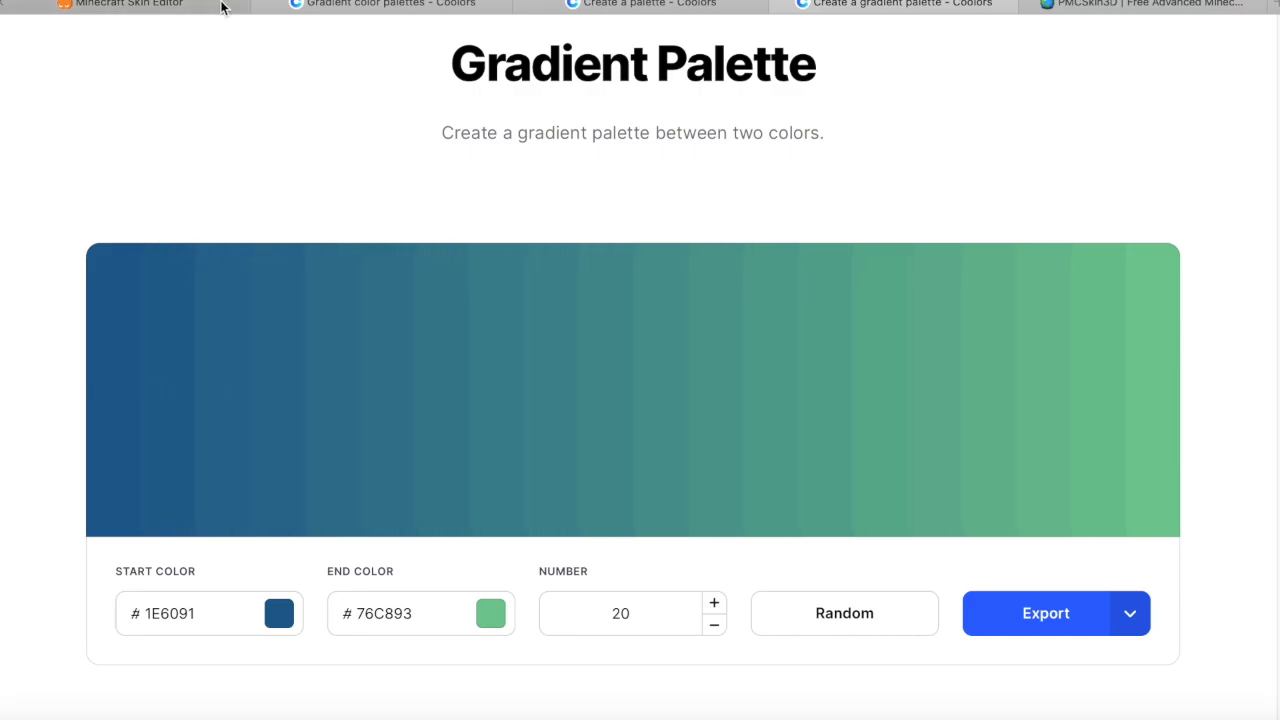
pyautogui.click(191, 9)
pyautogui.moveTo(583, 155); pyautogui.dragTo(266, 154)
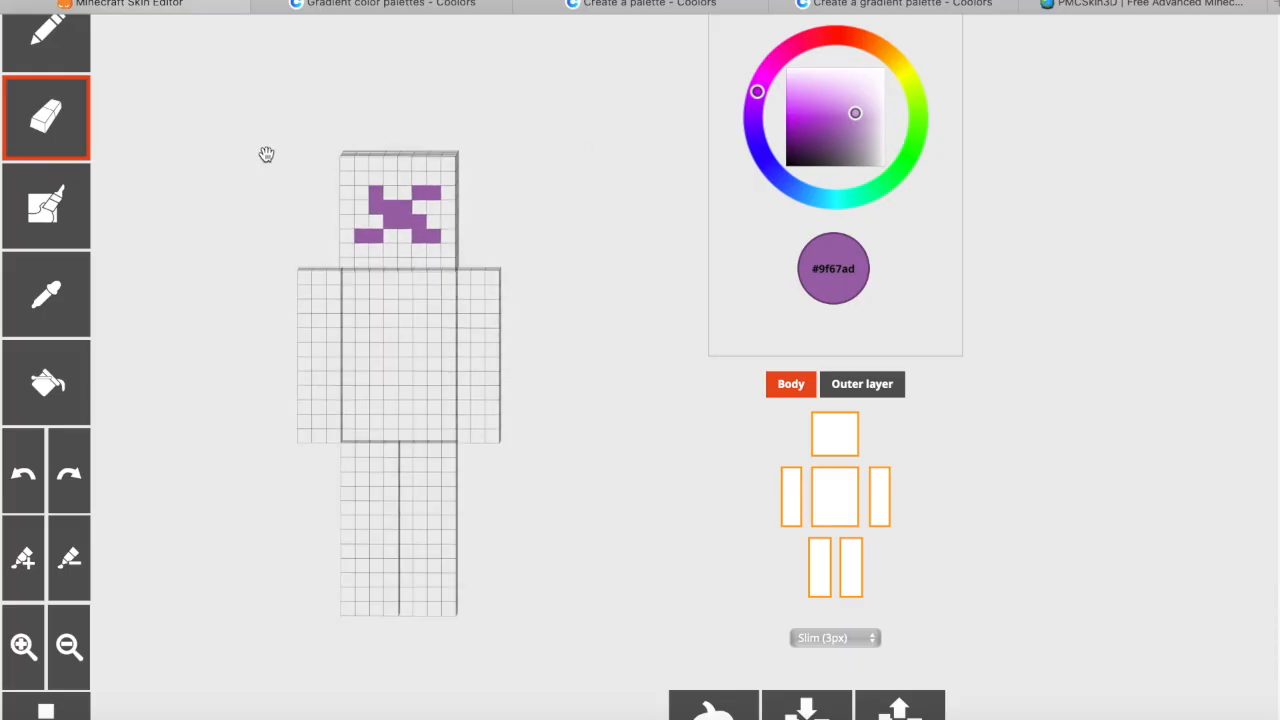
pyautogui.click(791, 513)
pyautogui.click(835, 497)
pyautogui.click(879, 497)
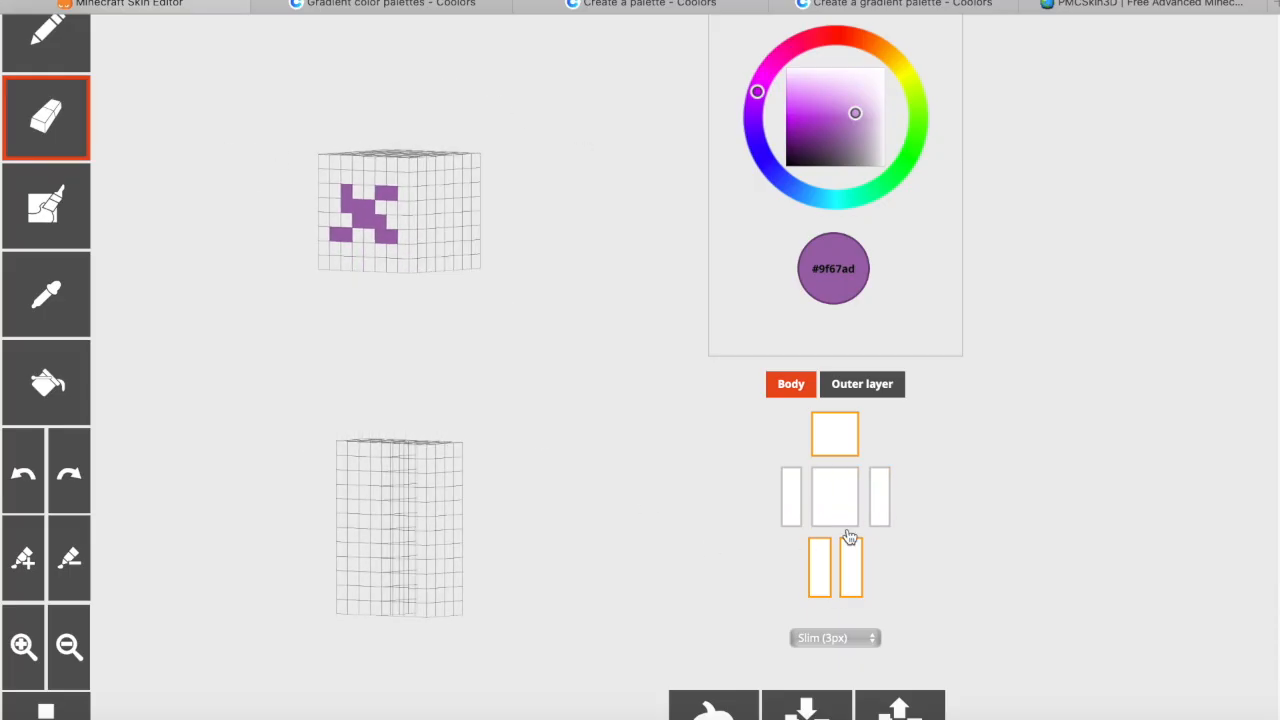
pyautogui.click(850, 567)
pyautogui.click(819, 567)
pyautogui.click(37, 625)
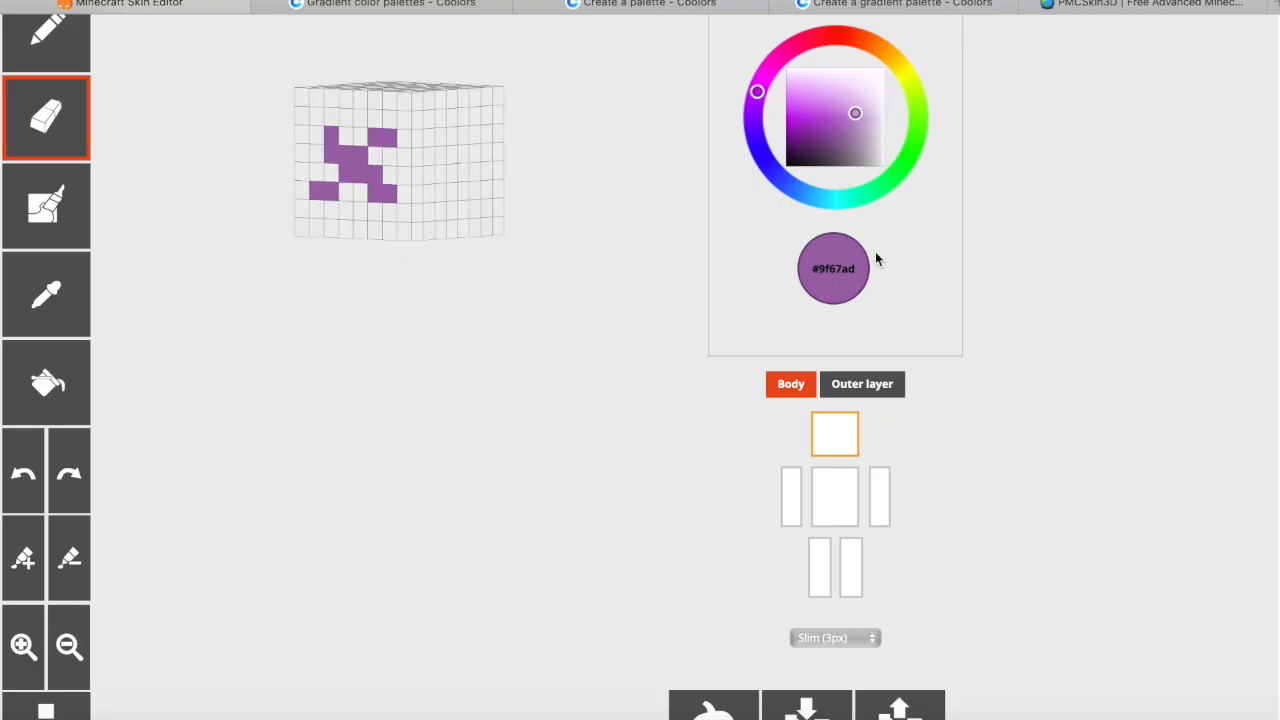
# Step: Set the drawing colour to #1E6091 and paint along the upper edge of the head, leaving a two-pixel gap at the back
pyautogui.doubleClick(845, 276)
pyautogui.press('super+v')
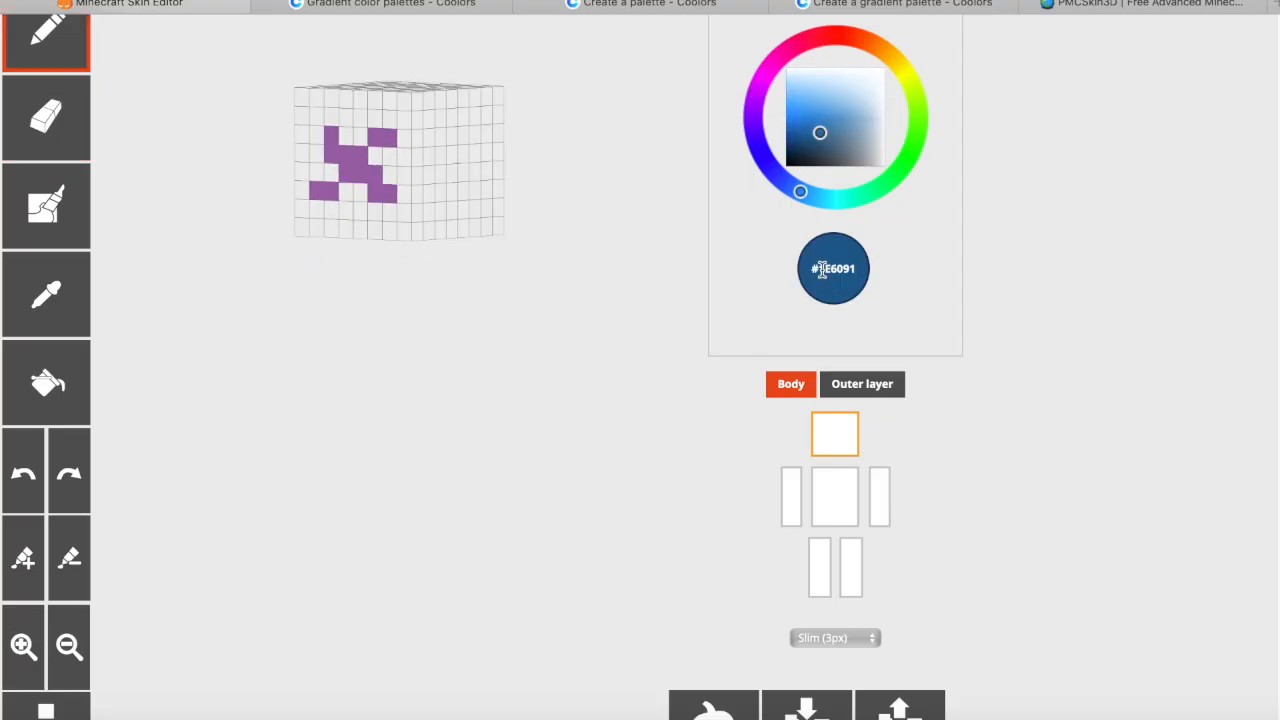
pyautogui.moveTo(606, 271); pyautogui.dragTo(362, 260)
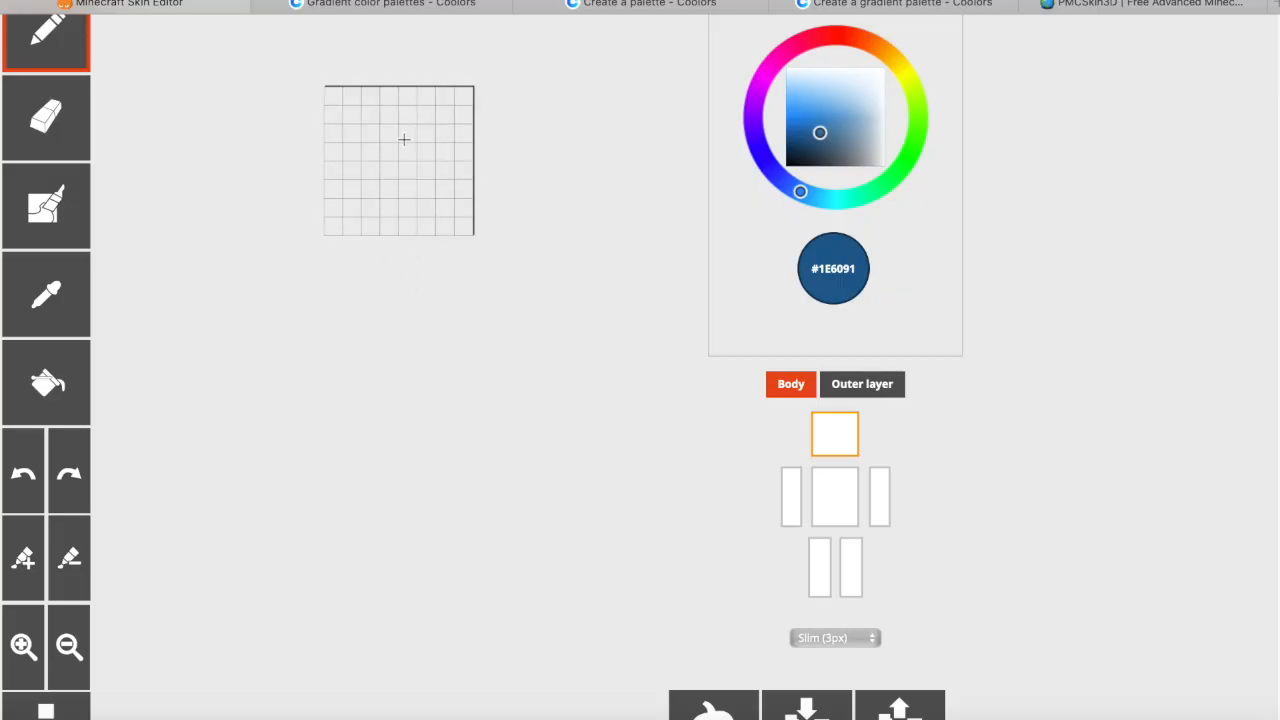
pyautogui.moveTo(427, 94)
pyautogui.mouseDown()
pyautogui.moveTo(445, 94)
pyautogui.moveTo(314, 94)
pyautogui.mouseUp()
pyautogui.moveTo(227, 127)
pyautogui.mouseDown()
pyautogui.moveTo(240, 126)
pyautogui.moveTo(223, 234)
pyautogui.moveTo(229, 323)
pyautogui.moveTo(229, 131)
pyautogui.mouseUp()
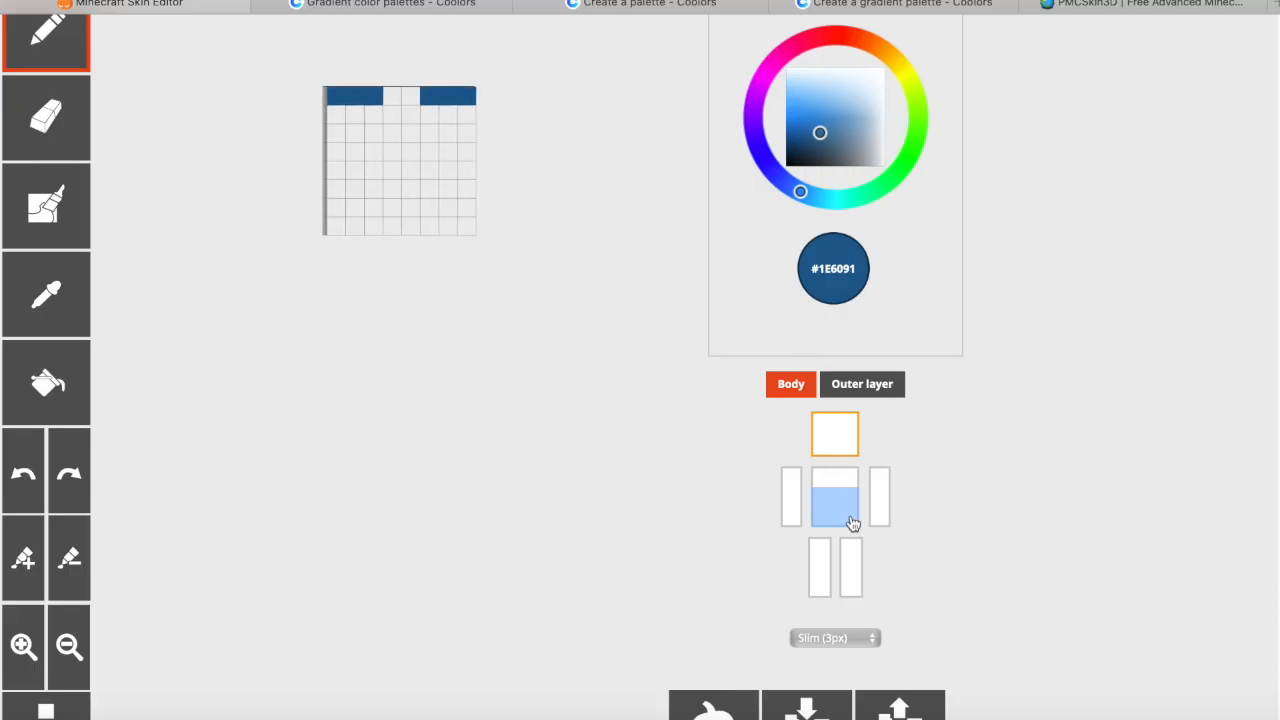
# Step: Paint the outer border and horizontal bands on the top face of the head with the dark blue #1E6091
pyautogui.click(1023, 525)
pyautogui.moveTo(549, 289)
pyautogui.mouseDown()
pyautogui.moveTo(548, 394)
pyautogui.moveTo(536, 376)
pyautogui.mouseUp()
pyautogui.moveTo(430, 270)
pyautogui.mouseDown()
pyautogui.moveTo(466, 251)
pyautogui.moveTo(452, 236)
pyautogui.mouseUp()
pyautogui.moveTo(531, 254); pyautogui.dragTo(537, 376)
pyautogui.moveTo(371, 451)
pyautogui.mouseDown()
pyautogui.moveTo(343, 449)
pyautogui.moveTo(338, 415)
pyautogui.moveTo(358, 414)
pyautogui.mouseUp()
pyautogui.moveTo(443, 339)
pyautogui.mouseDown()
pyautogui.moveTo(463, 355)
pyautogui.moveTo(386, 318)
pyautogui.moveTo(340, 322)
pyautogui.moveTo(337, 360)
pyautogui.moveTo(347, 356)
pyautogui.mouseUp()
# Step: Add two progressively brighter blue shades next to the dark blue areas on the top face of the head
pyautogui.click(818, 130)
pyautogui.moveTo(395, 320)
pyautogui.mouseDown()
pyautogui.moveTo(337, 386)
pyautogui.moveTo(408, 448)
pyautogui.moveTo(395, 449)
pyautogui.mouseUp()
pyautogui.moveTo(430, 410); pyautogui.dragTo(373, 413)
pyautogui.moveTo(369, 357); pyautogui.dragTo(425, 354)
pyautogui.click(815, 121)
pyautogui.click(424, 336)
pyautogui.click(371, 342)
# Step: Paint the middle of the head's top face with #2285ce and fill its innermost pixels with the brighter #2892e2
pyautogui.click(814, 120)
pyautogui.moveTo(350, 372)
pyautogui.mouseDown()
pyautogui.moveTo(429, 406)
pyautogui.moveTo(403, 414)
pyautogui.mouseUp()
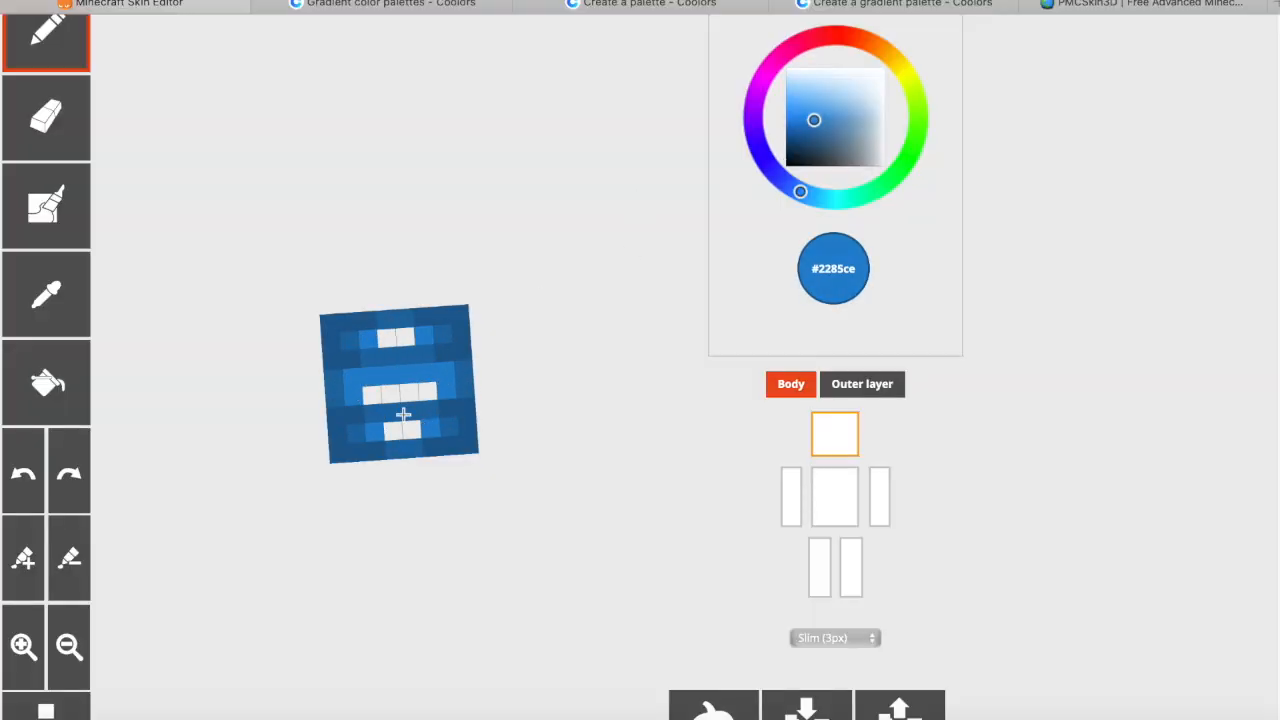
pyautogui.click(810, 115)
pyautogui.moveTo(412, 330); pyautogui.dragTo(388, 337)
pyautogui.moveTo(378, 406); pyautogui.dragTo(420, 389)
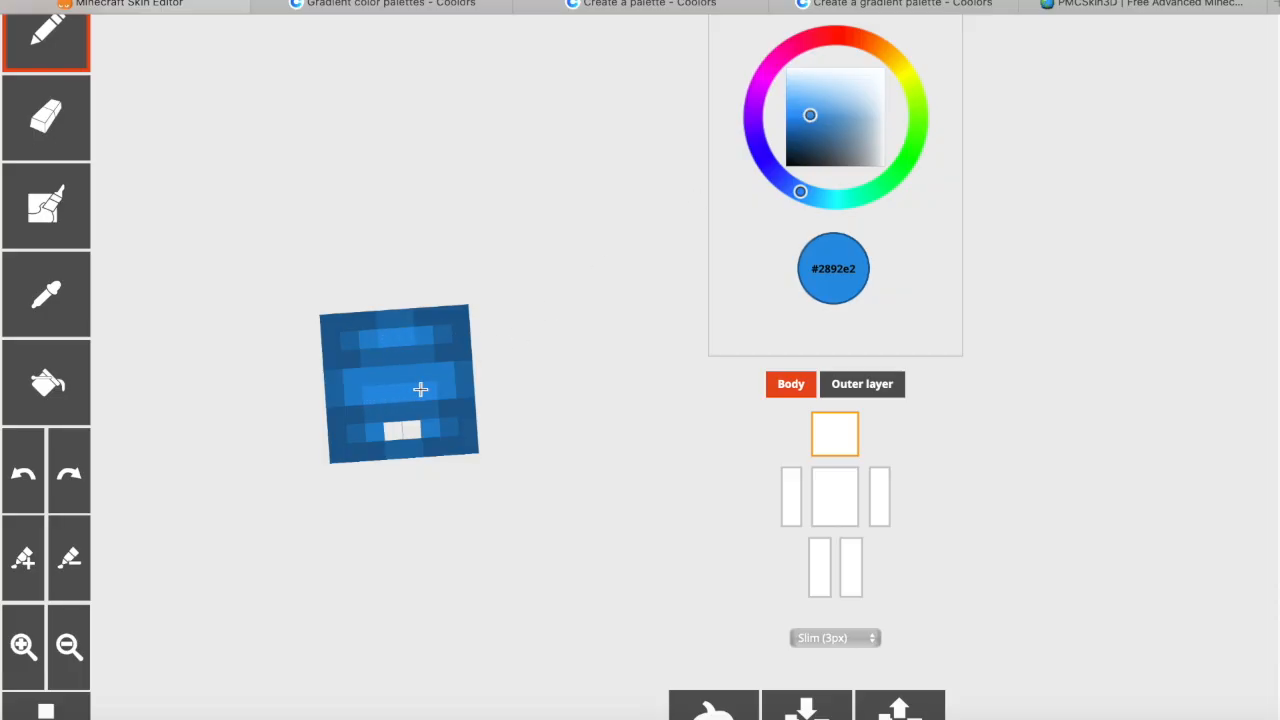
pyautogui.click(860, 391)
pyautogui.moveTo(627, 456); pyautogui.dragTo(651, 343)
pyautogui.click(862, 386)
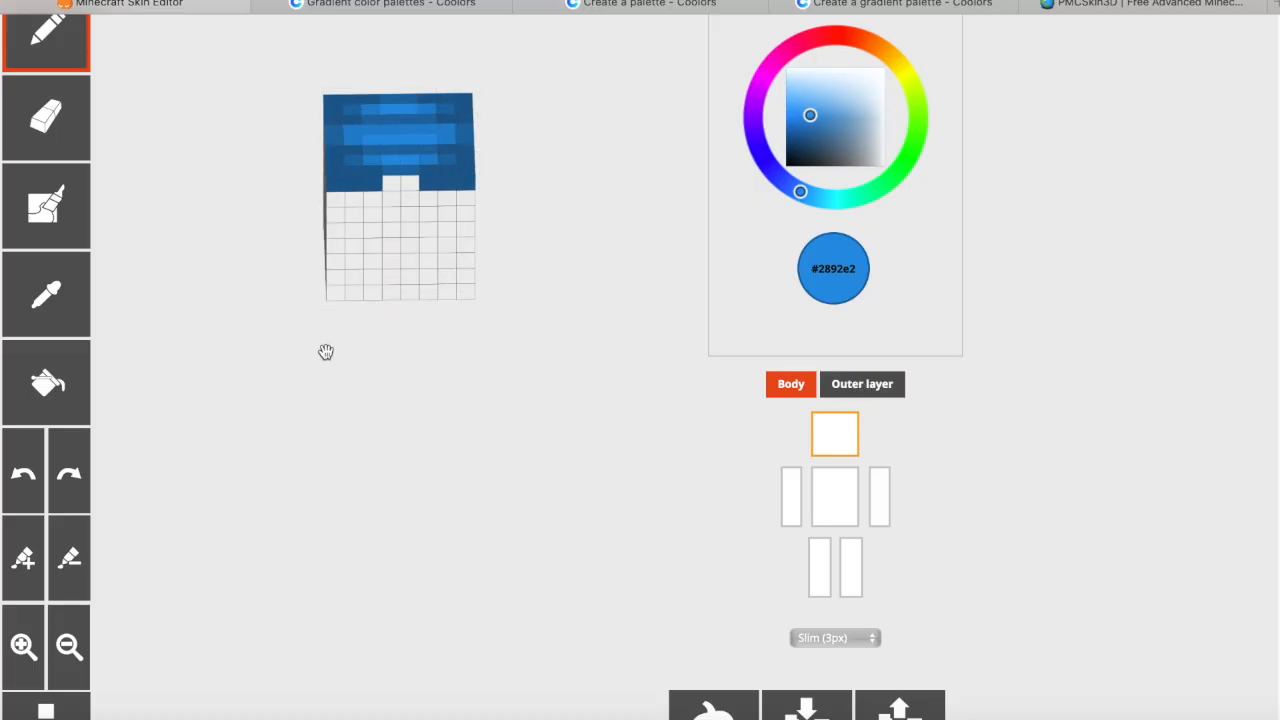
# Step: Copy #236591 from the Coolors gradient and paint alternating pixels on both sides of the second row on the head's back
pyautogui.click(45, 296)
pyautogui.click(430, 181)
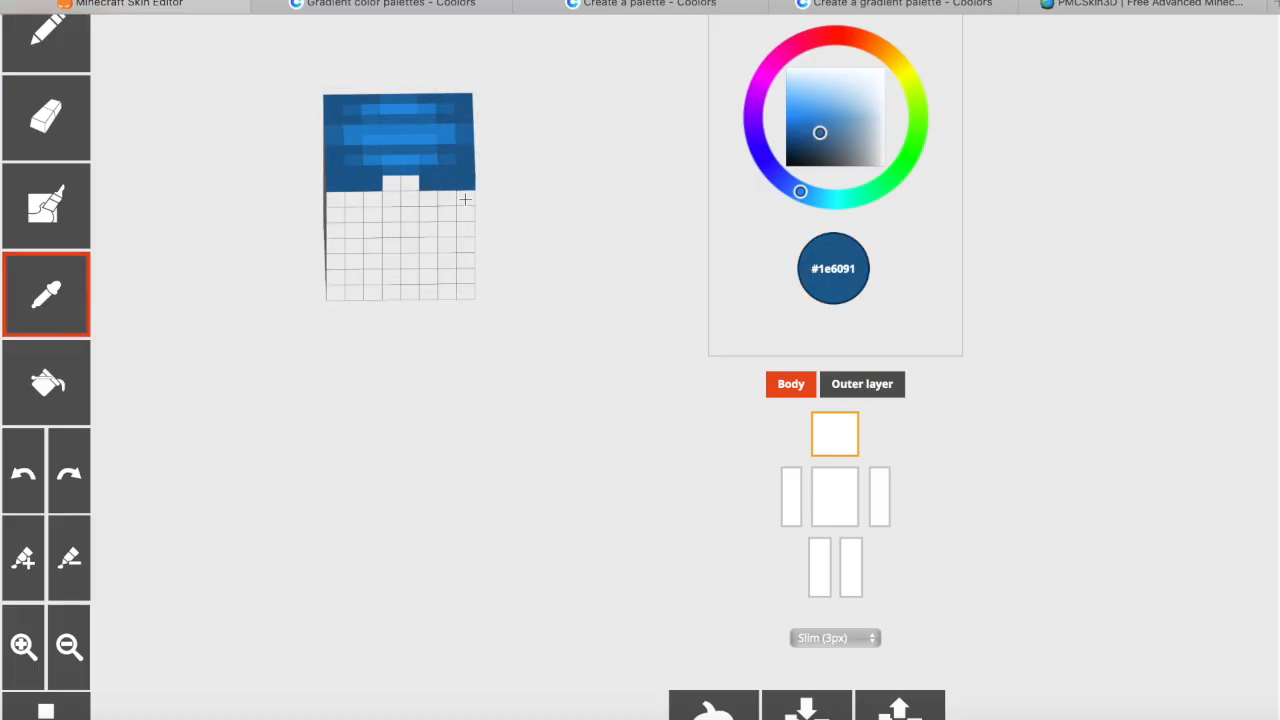
pyautogui.moveTo(577, 363)
pyautogui.mouseDown()
pyautogui.moveTo(566, 277)
pyautogui.moveTo(580, 284)
pyautogui.mouseUp()
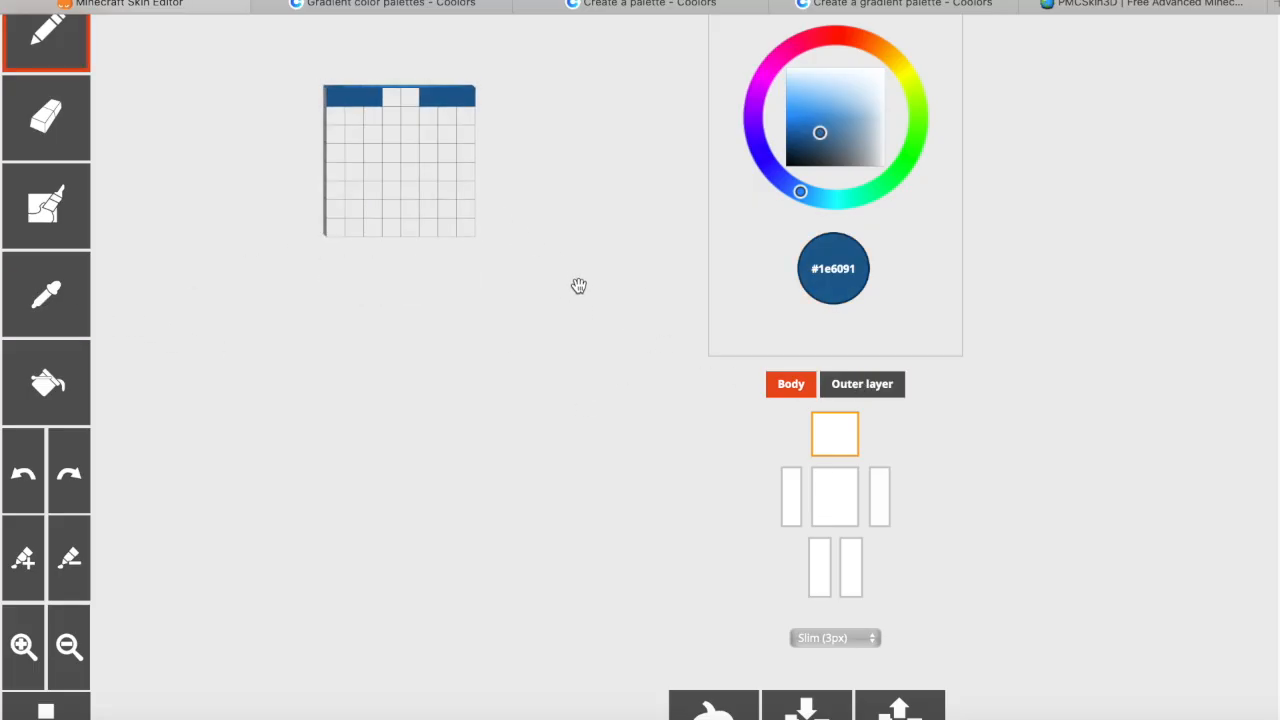
pyautogui.click(847, 8)
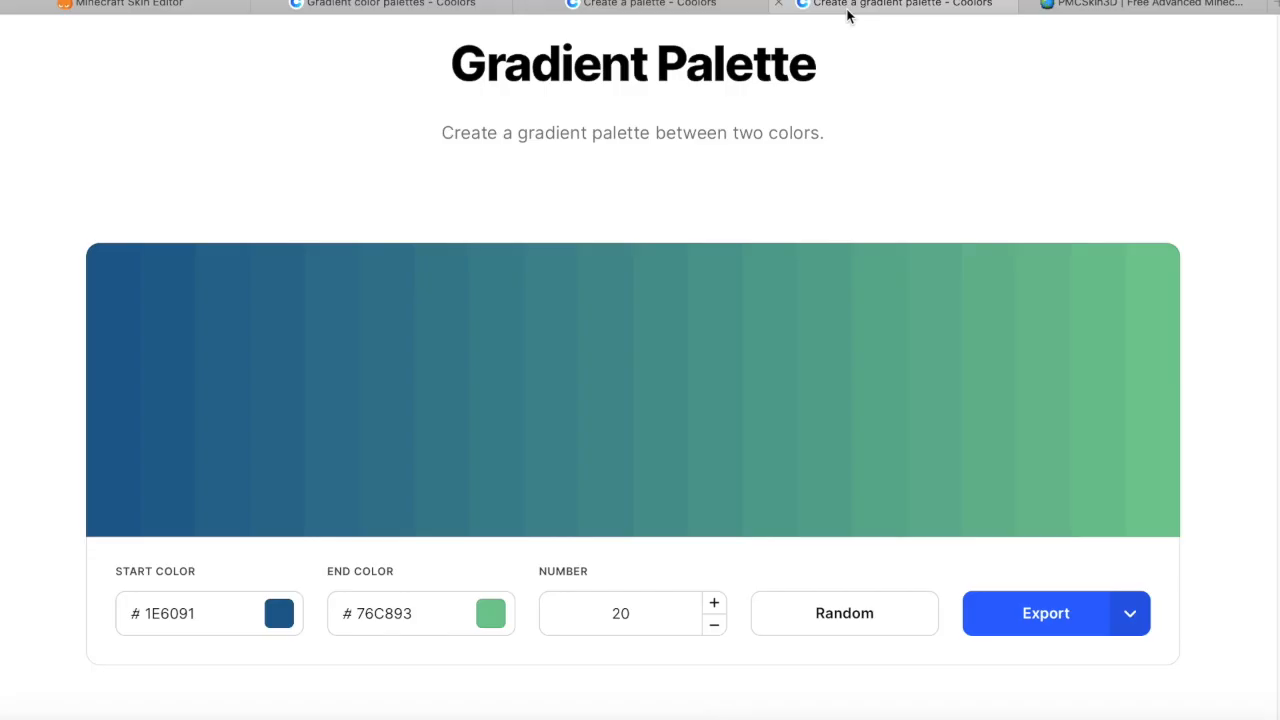
pyautogui.click(229, 370)
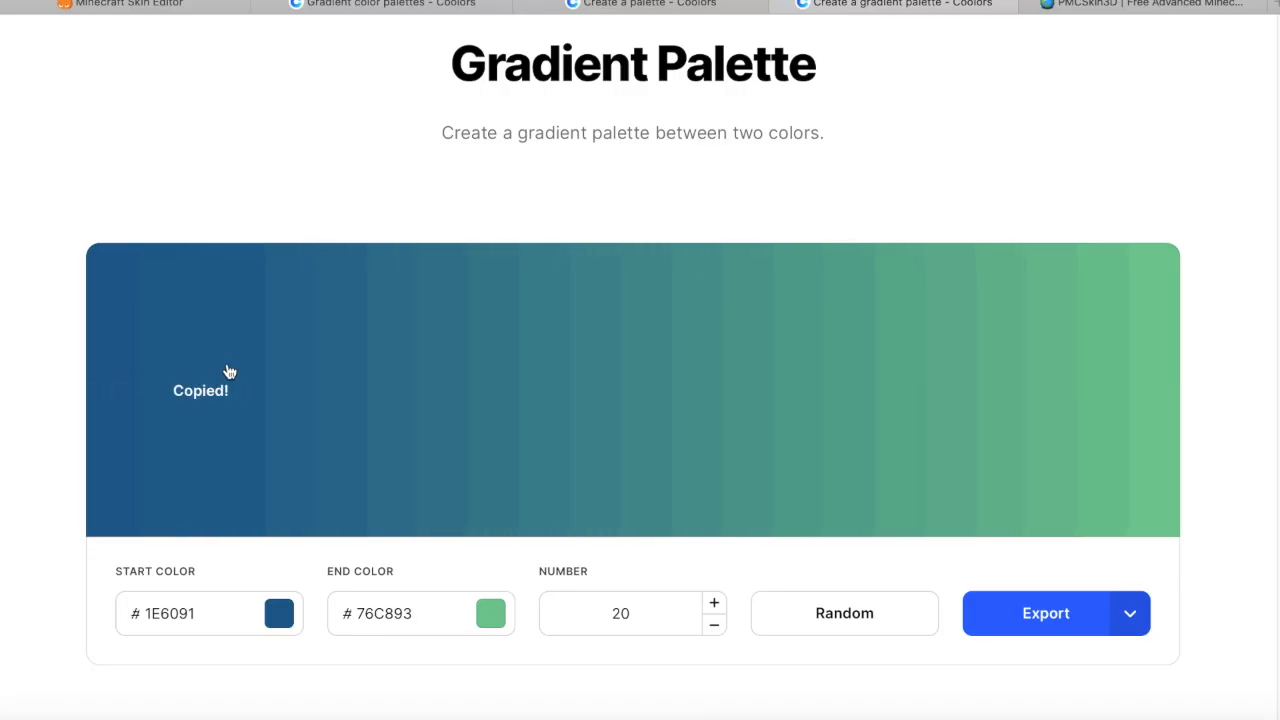
pyautogui.click(190, 5)
pyautogui.doubleClick(832, 292)
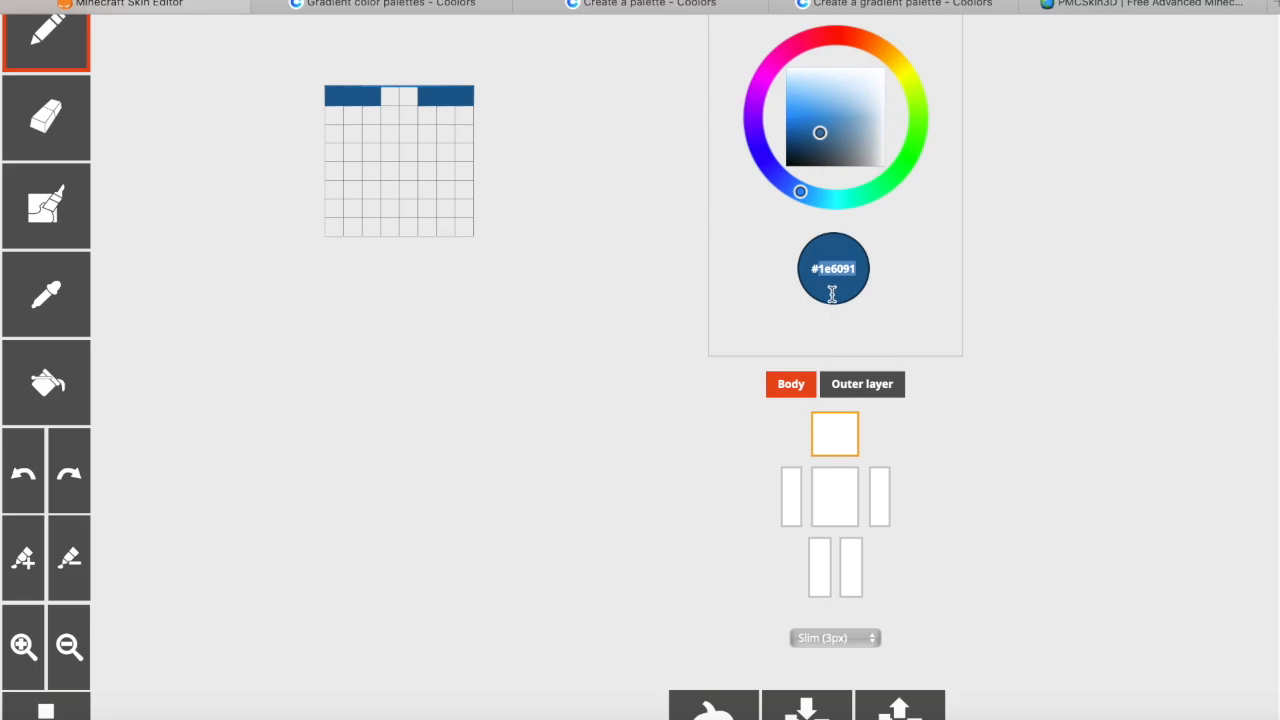
pyautogui.hotkey('ctrl', 'v')
pyautogui.click(430, 118)
pyautogui.click(464, 116)
pyautogui.click(371, 116)
pyautogui.click(336, 117)
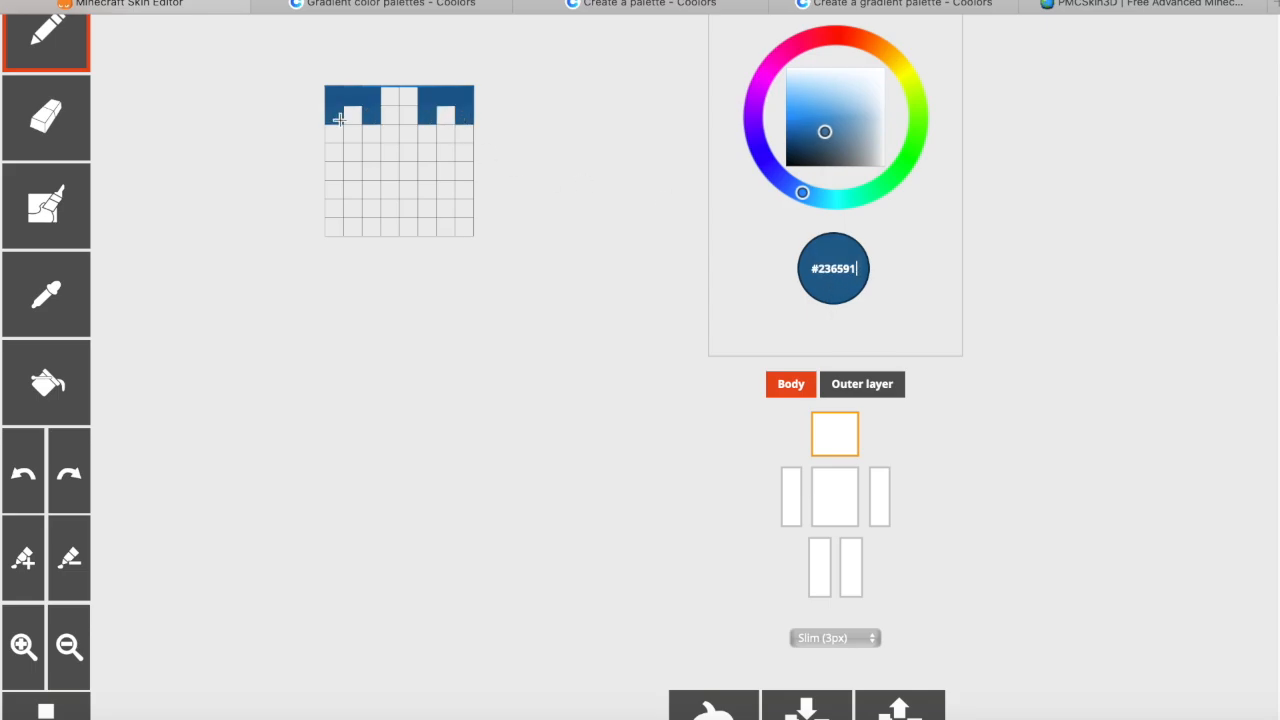
# Step: Copy #276B91 from the gradient palette and paint the outer-edge pixels of the third row on the head's back
pyautogui.moveTo(804, 5); pyautogui.dragTo(296, 208)
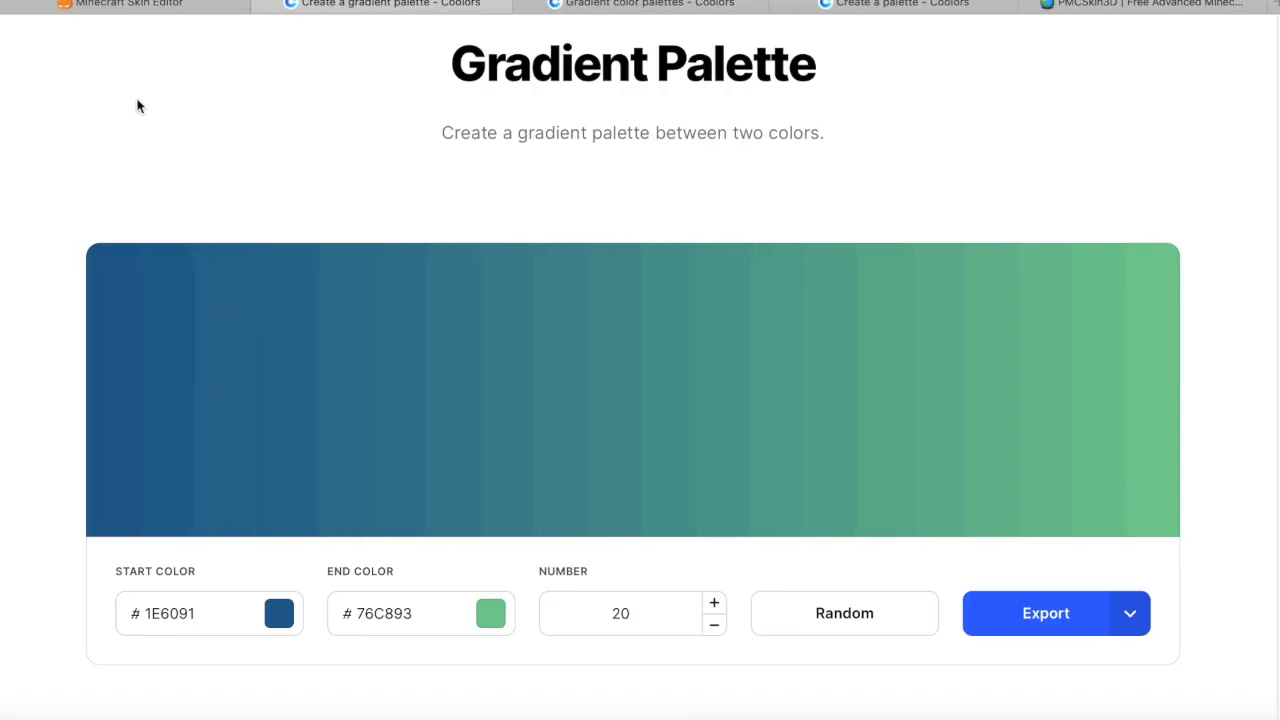
pyautogui.click(106, 5)
pyautogui.click(834, 268)
pyautogui.press('super+v')
pyautogui.click(464, 133)
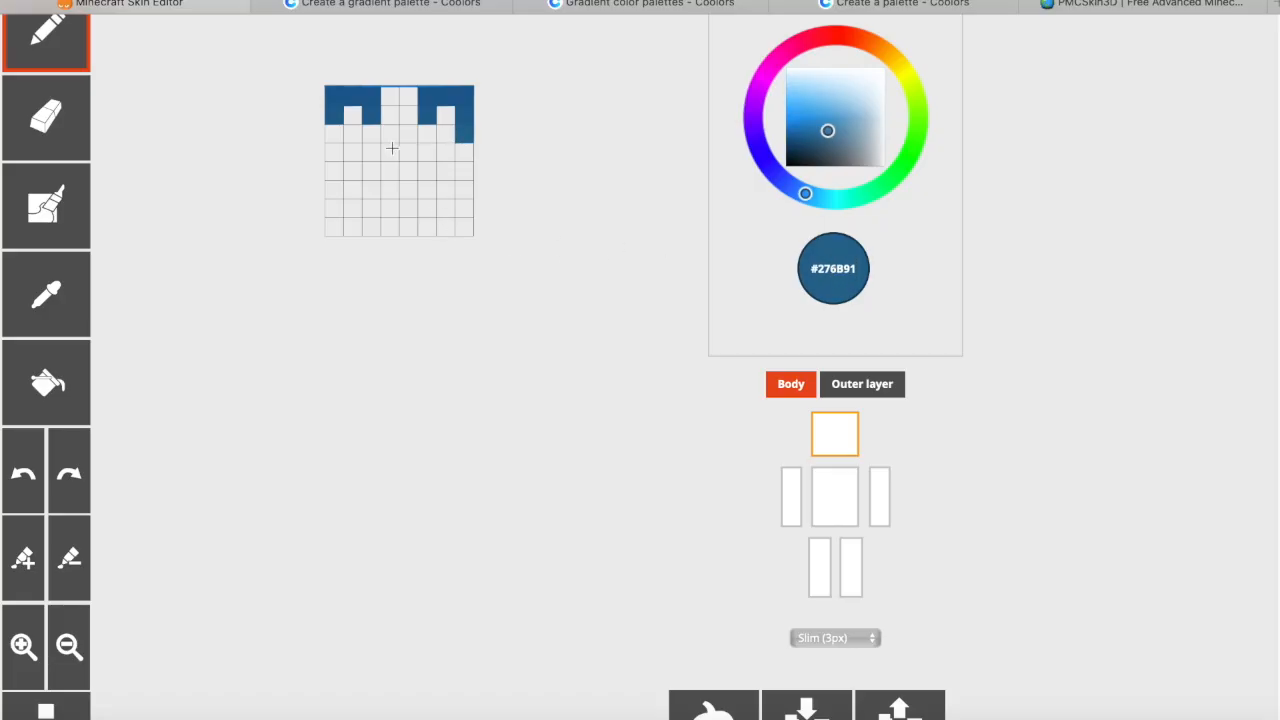
# Step: Copy #2C7091 from the gradient palette and paint both outer-edge pixels of the fourth row on the head's back
pyautogui.click(403, 8)
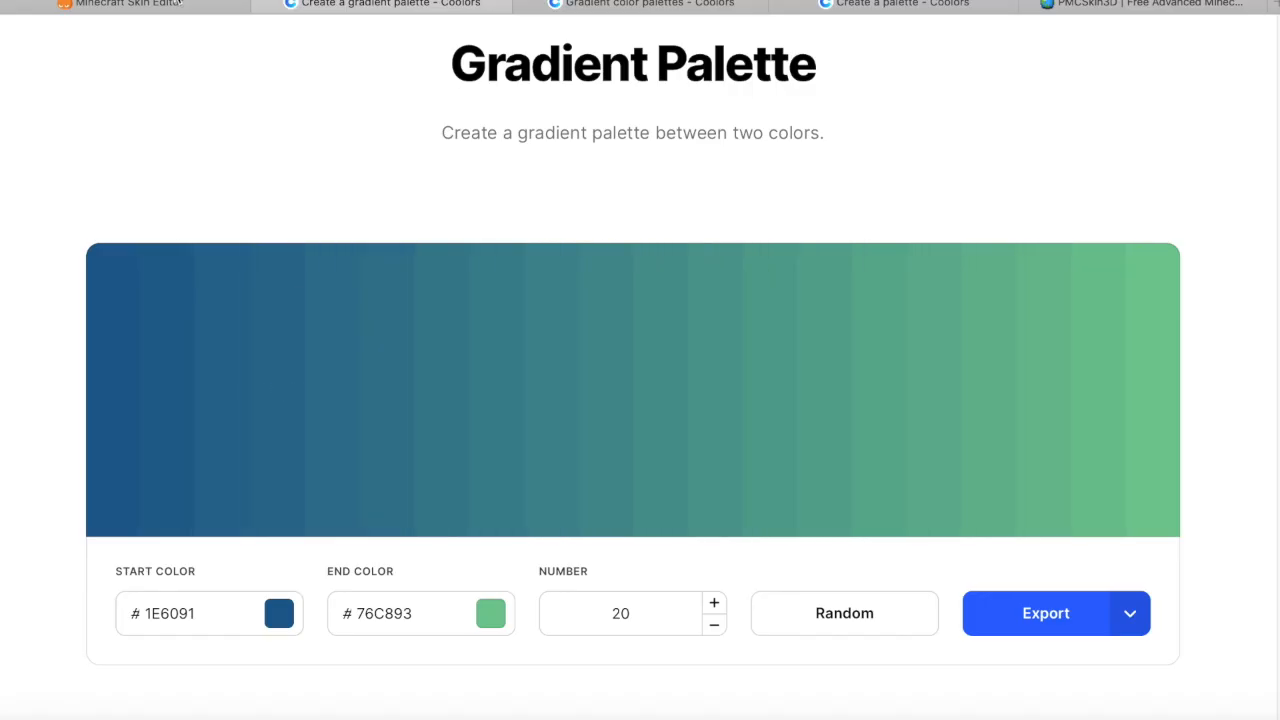
pyautogui.hotkey('ctrl', 'shift', 'Tab')
pyautogui.tripleClick(833, 272)
pyautogui.write('#2C7091')
pyautogui.click(465, 152)
pyautogui.click(343, 157)
# Step: Copy the following gradient shades from the palette and paint the outer-edge pixels of the back's fifth and sixth rows
pyautogui.hotkey('ctrl', 'Tab')
pyautogui.hotkey('ctrl', 'shift', 'Tab')
pyautogui.hotkey('ctrl', 'Tab')
pyautogui.click(424, 391)
pyautogui.click(215, 4)
pyautogui.press('super+v')
pyautogui.click(466, 189)
# Step: Paint the seventh row's side pixels with the next gradient teal and three pixels on each side of the bottom row with #3E8692
pyautogui.click(381, 4)
pyautogui.click(454, 391)
pyautogui.click(215, 4)
pyautogui.press('super+v')
pyautogui.click(498, 381)
pyautogui.click(215, 4)
pyautogui.doubleClick(833, 268)
pyautogui.press('super+v')
pyautogui.moveTo(465, 227); pyautogui.dragTo(428, 227)
pyautogui.moveTo(371, 227); pyautogui.dragTo(334, 227)
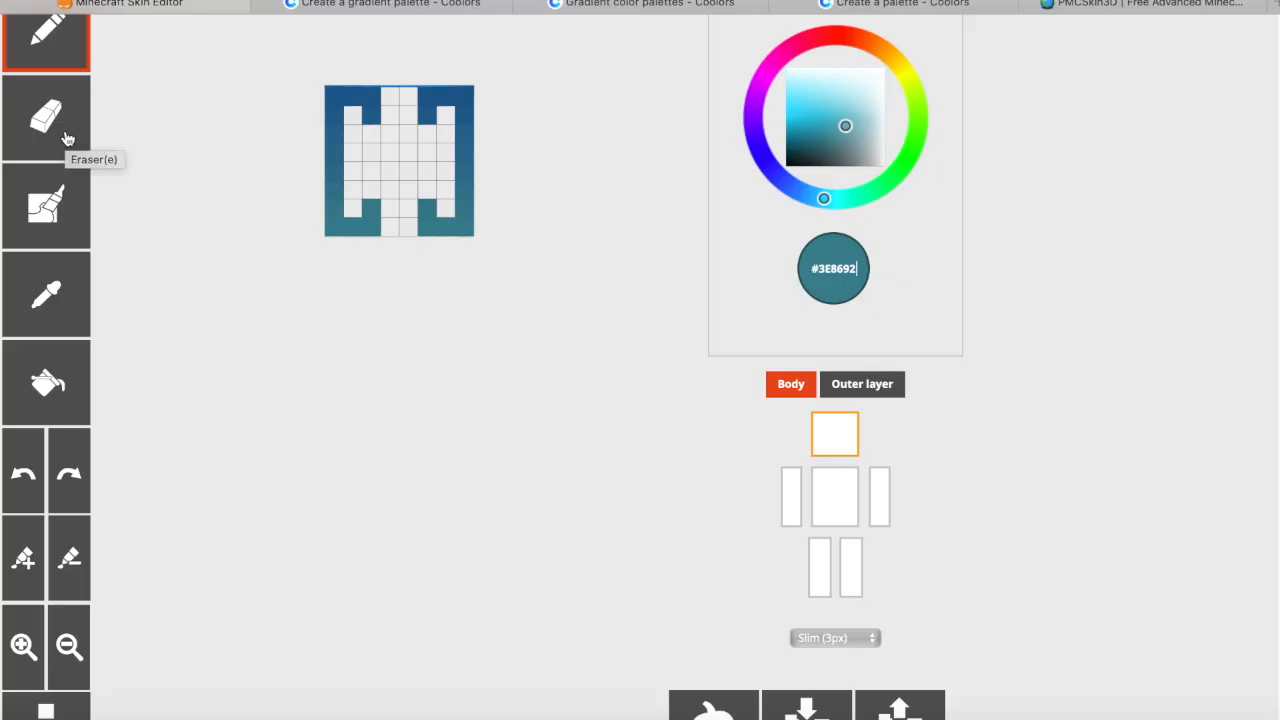
# Step: Erase the outer-edge pixels of the fourth and fifth rows on the head's back
pyautogui.click(64, 145)
pyautogui.moveTo(466, 155); pyautogui.dragTo(467, 165)
pyautogui.moveTo(339, 160); pyautogui.dragTo(334, 172)
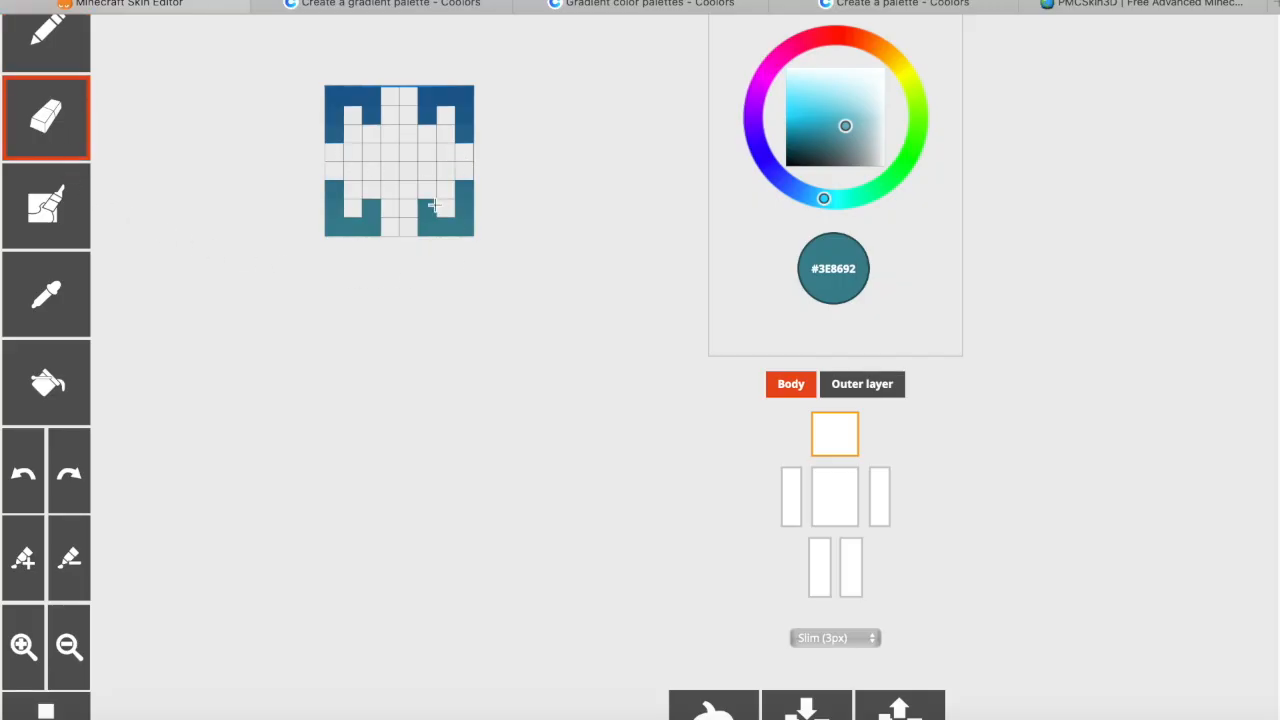
pyautogui.click(60, 68)
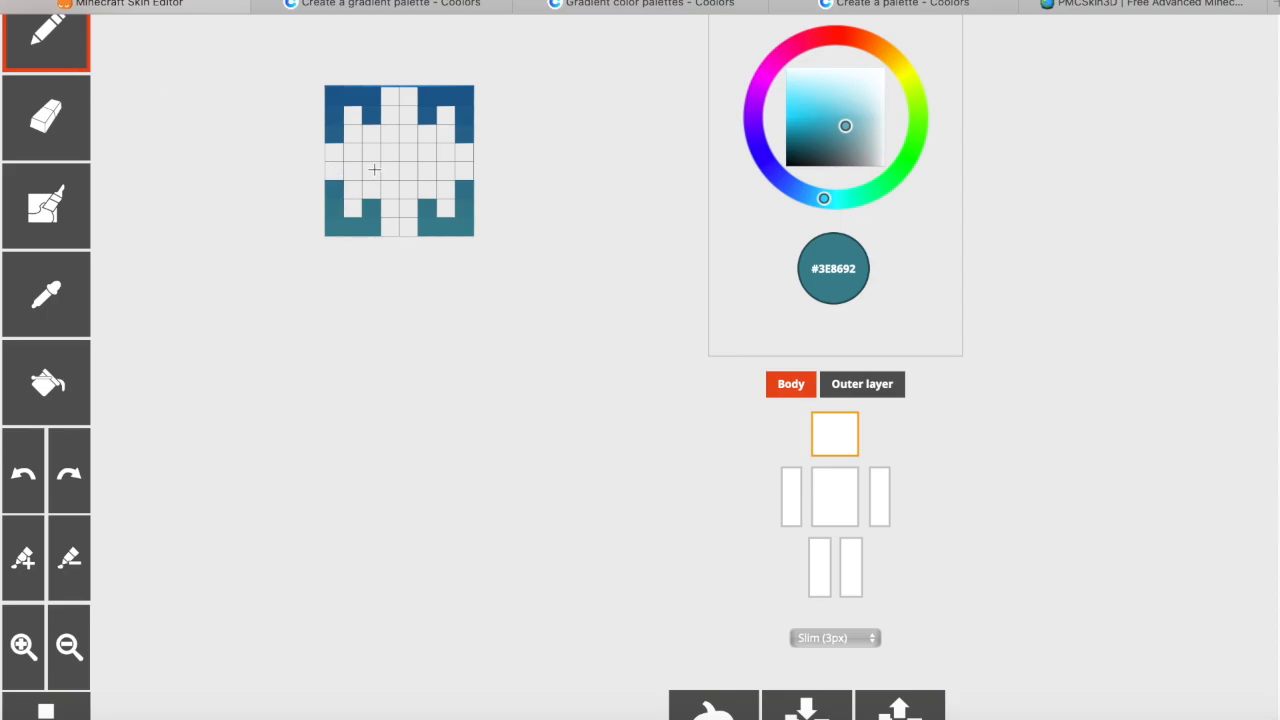
# Step: Sample #1f6ea8 from the head's top face and fill the two-pixel gap in the back's top row with it
pyautogui.click(78, 291)
pyautogui.click(431, 93)
pyautogui.click(68, 52)
pyautogui.moveTo(584, 166); pyautogui.dragTo(589, 228)
pyautogui.click(60, 324)
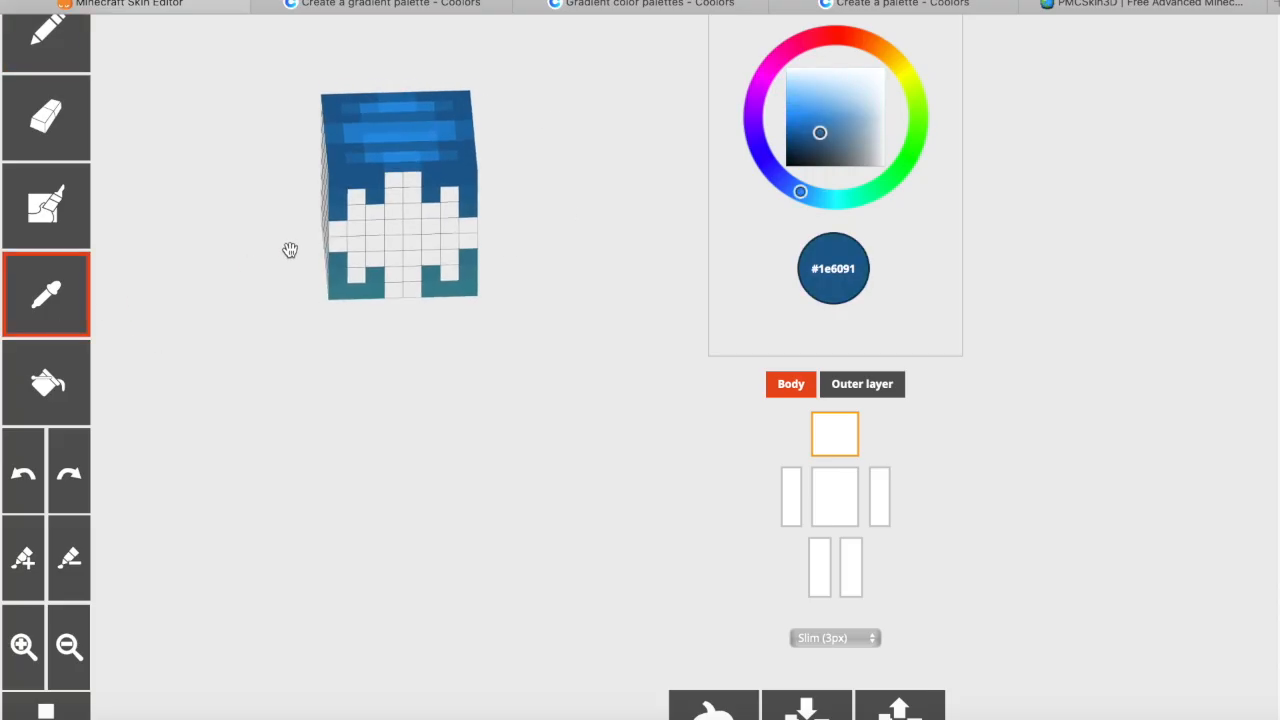
pyautogui.click(397, 165)
pyautogui.moveTo(619, 333)
pyautogui.mouseDown()
pyautogui.moveTo(603, 274)
pyautogui.moveTo(614, 257)
pyautogui.mouseUp()
# Step: Compare the dark edge blue and the brighter middle blue along the back's top row by sampling both
pyautogui.click(50, 324)
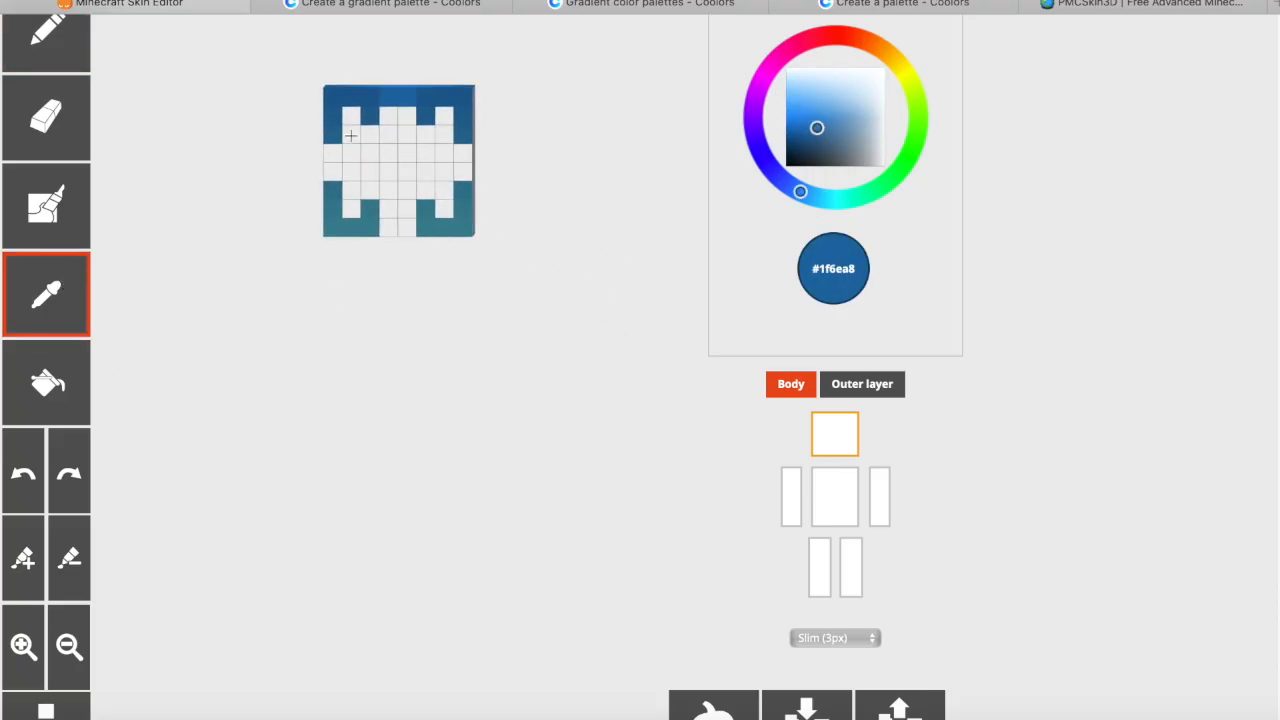
pyautogui.click(431, 95)
pyautogui.click(60, 296)
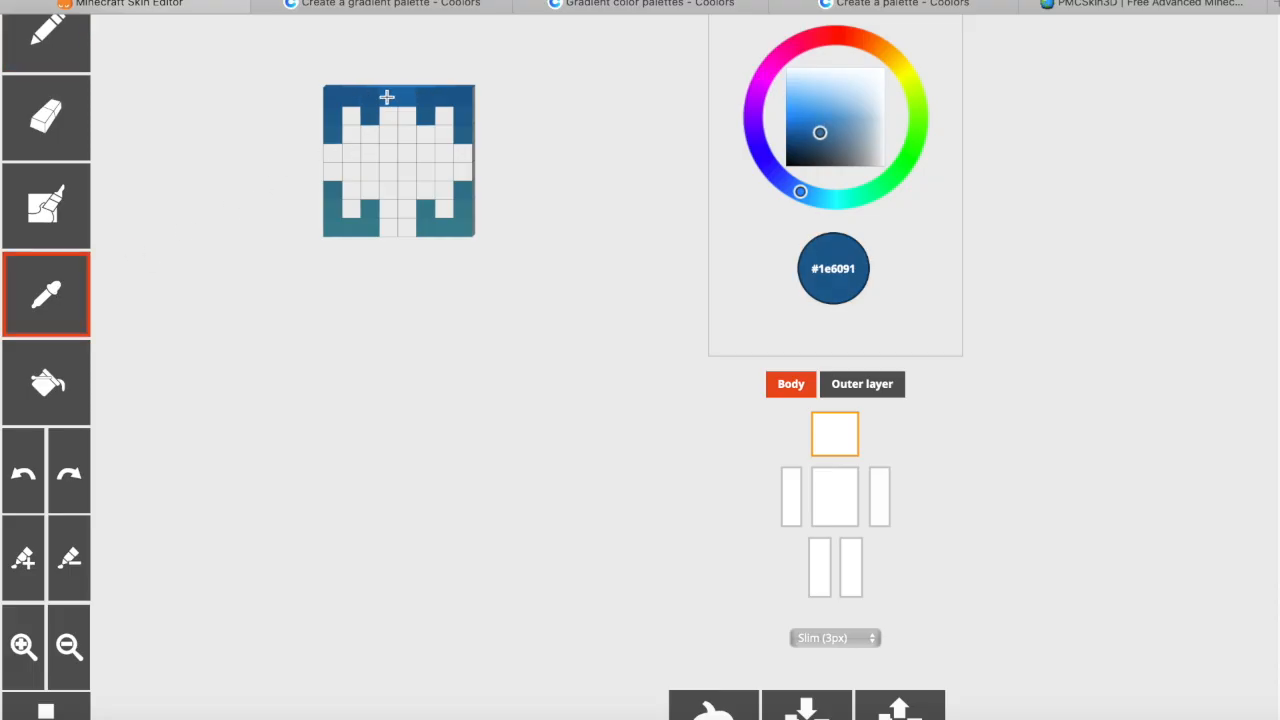
pyautogui.click(393, 95)
pyautogui.click(45, 297)
pyautogui.click(409, 97)
pyautogui.click(34, 275)
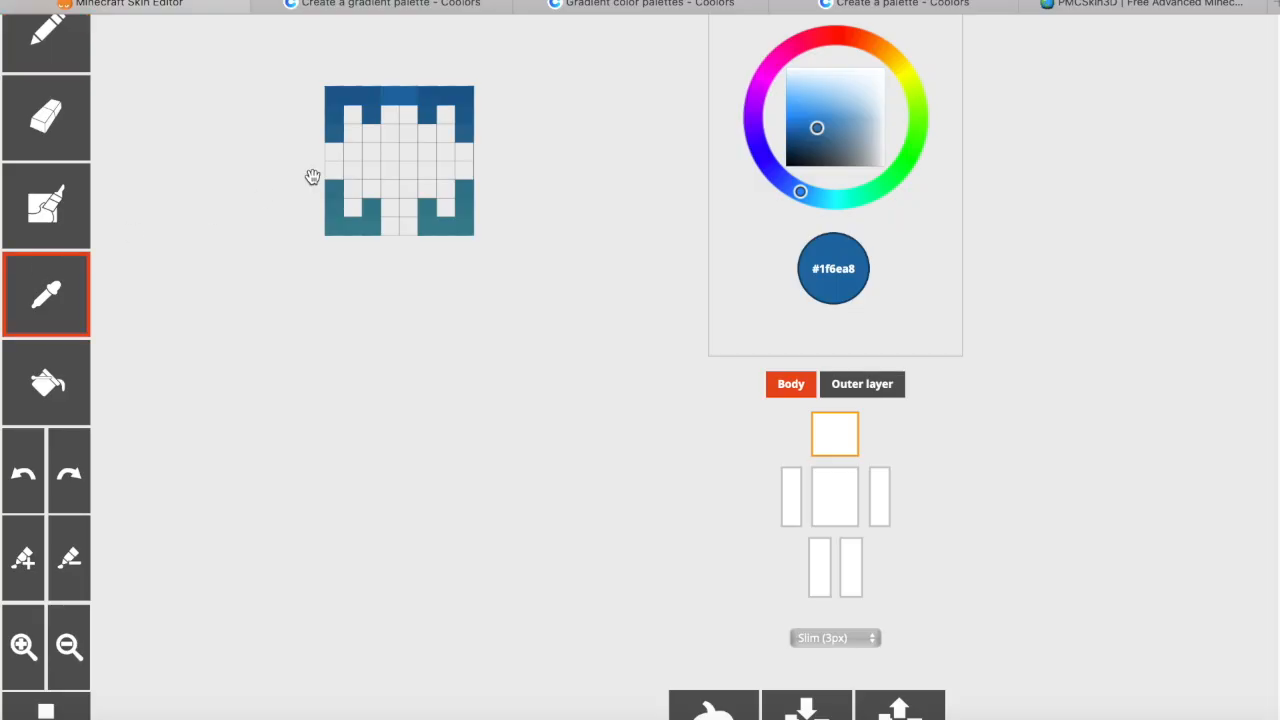
pyautogui.click(434, 94)
pyautogui.click(434, 94)
pyautogui.click(74, 290)
pyautogui.click(390, 94)
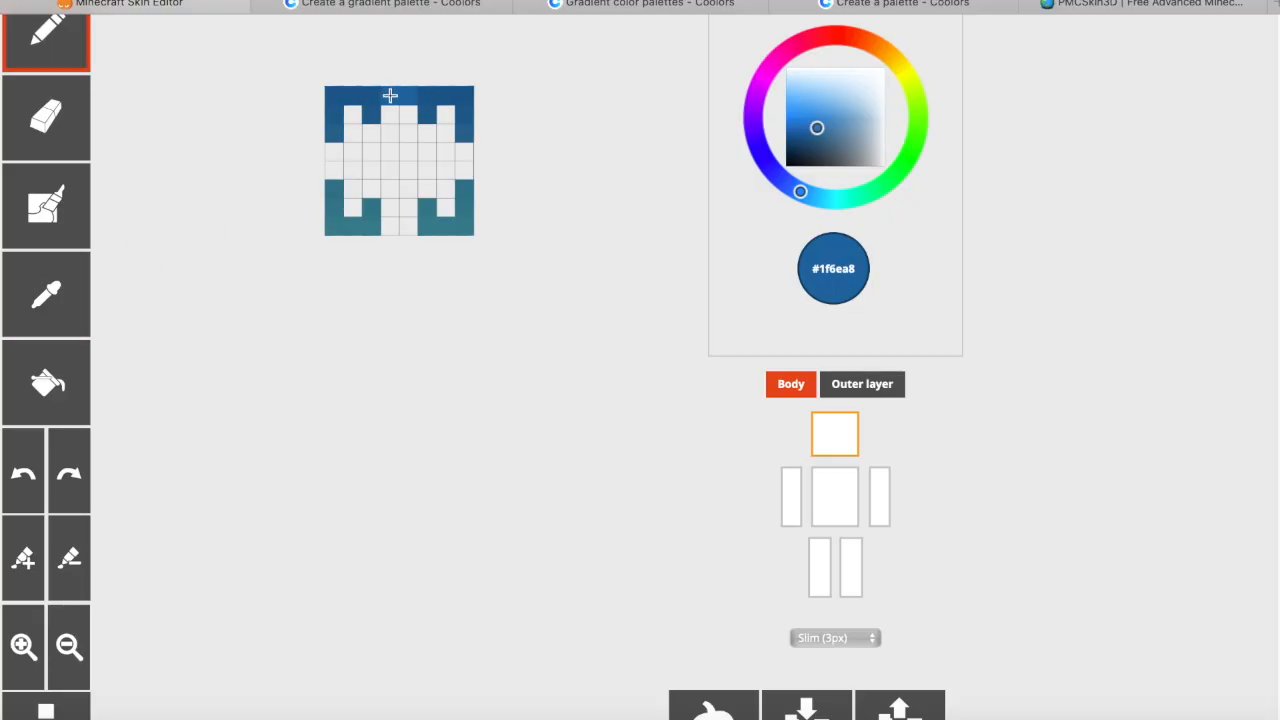
pyautogui.click(48, 291)
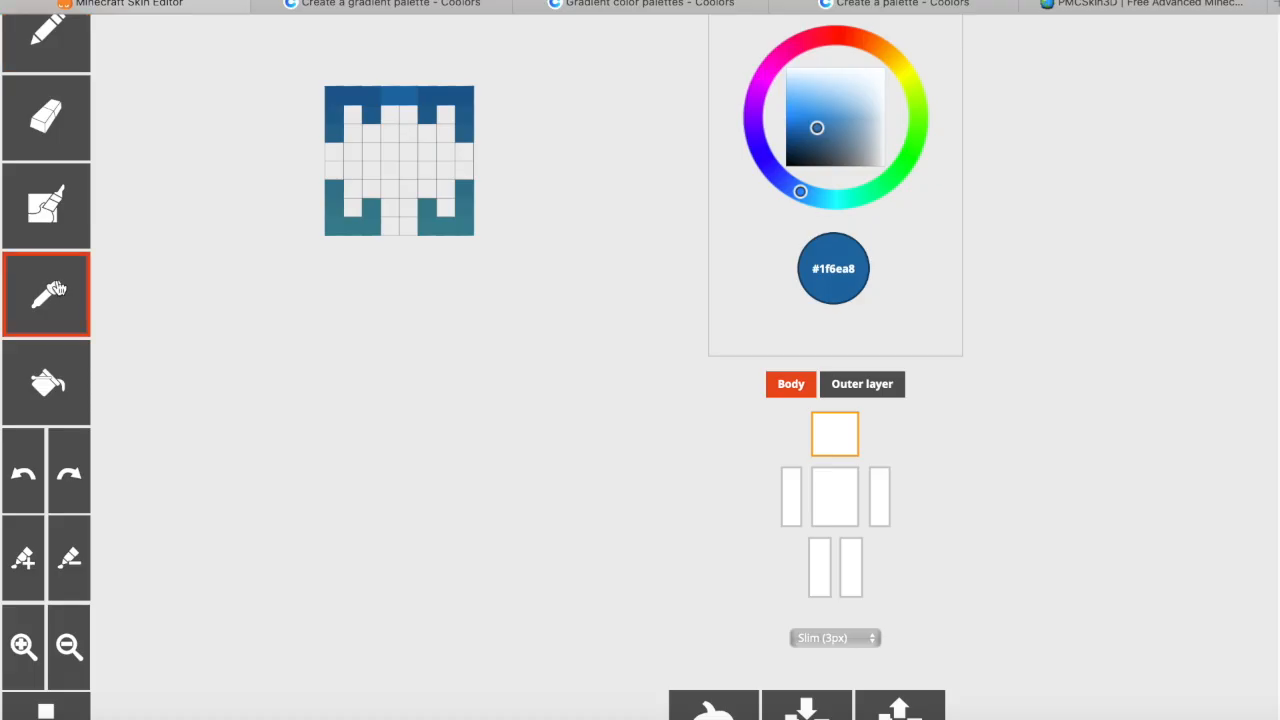
pyautogui.click(393, 99)
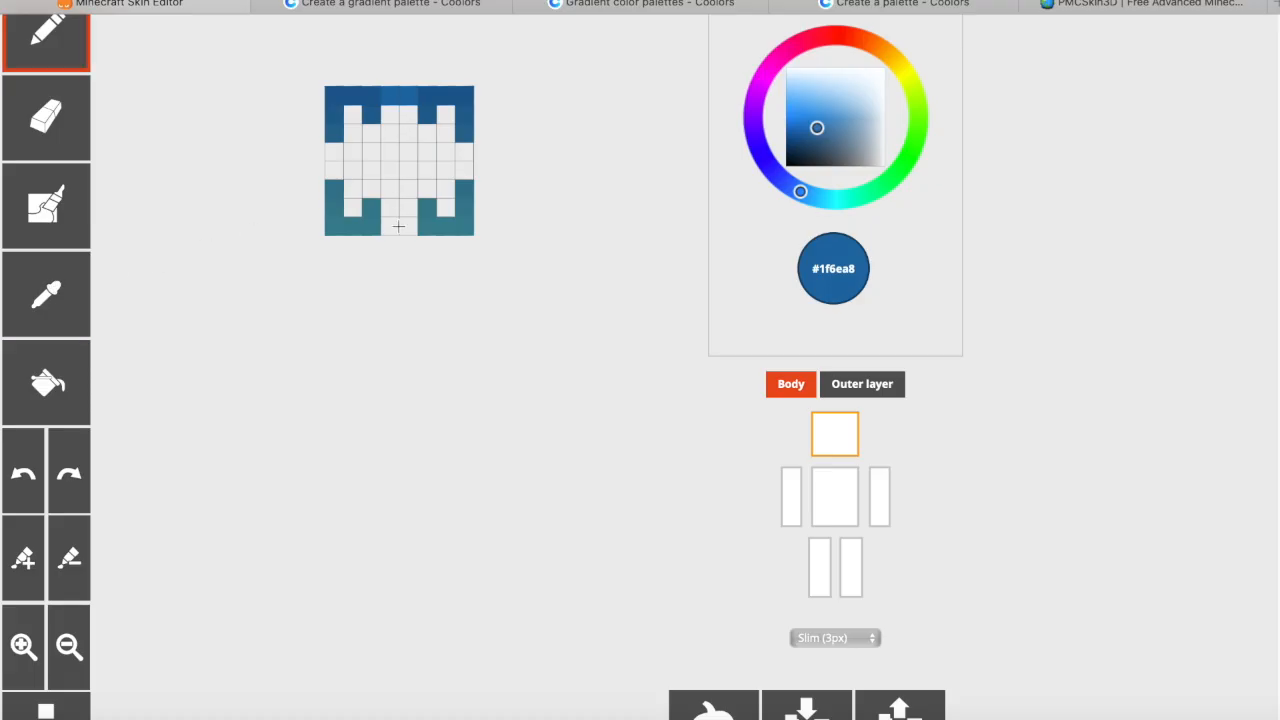
# Step: Sample the second row's blue, brighten it to #2773a5 and fill the enclosed pixel on each side of that row
pyautogui.click(22, 300)
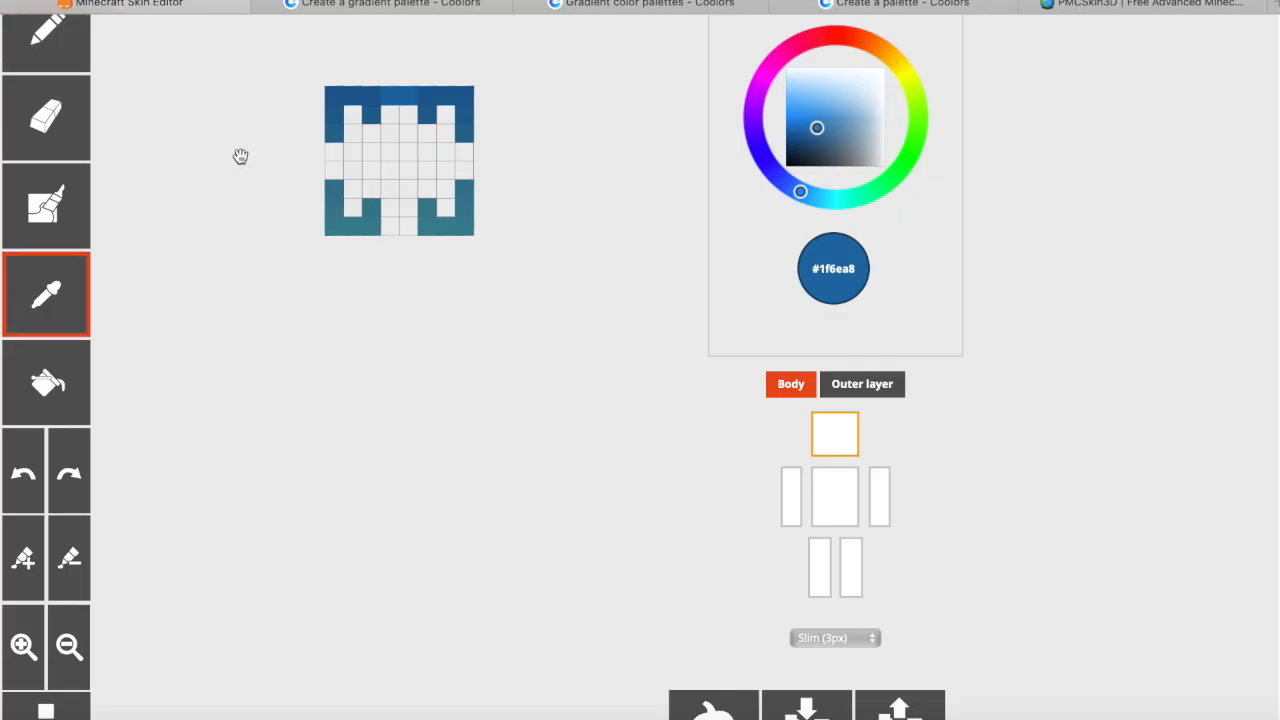
pyautogui.click(428, 117)
pyautogui.click(63, 297)
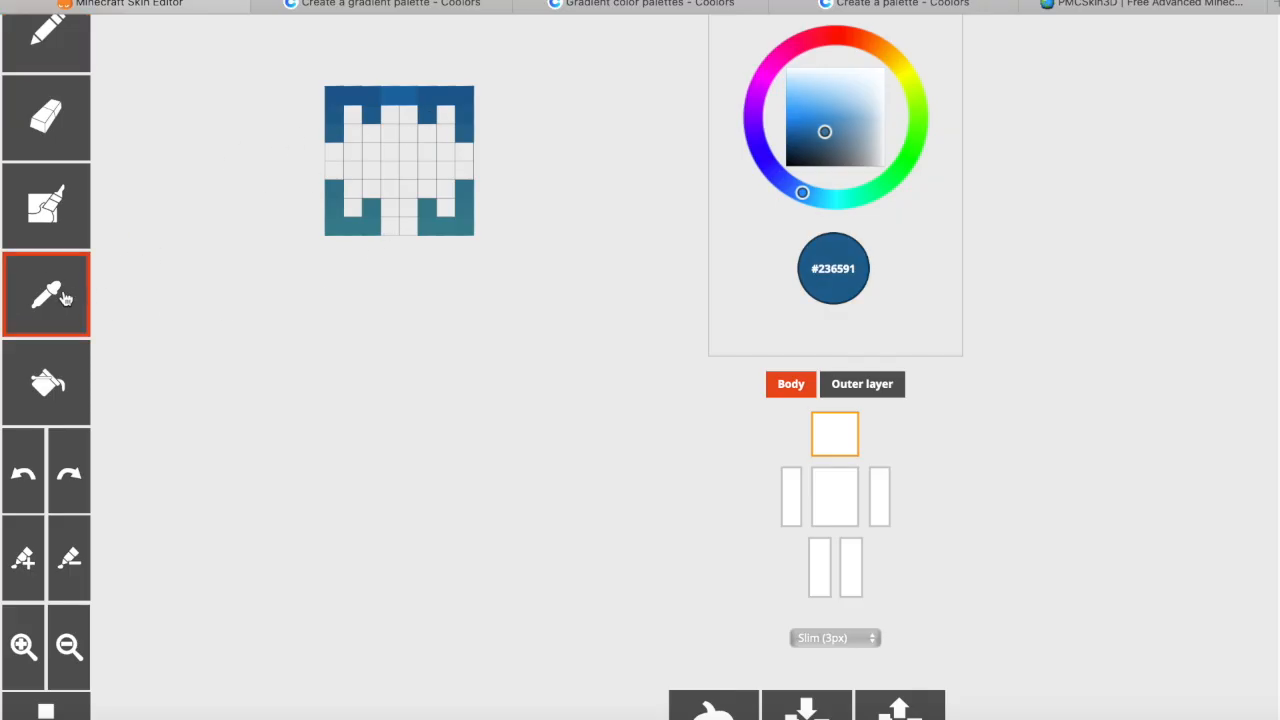
pyautogui.click(427, 112)
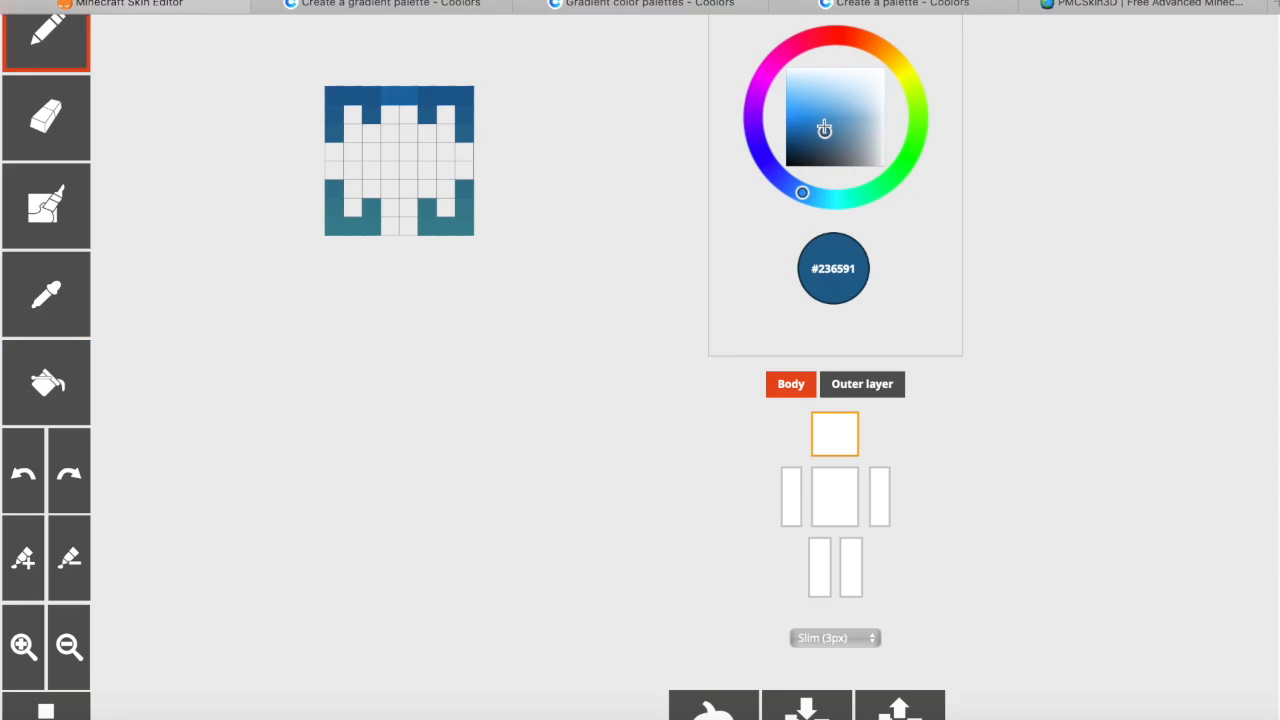
pyautogui.click(823, 128)
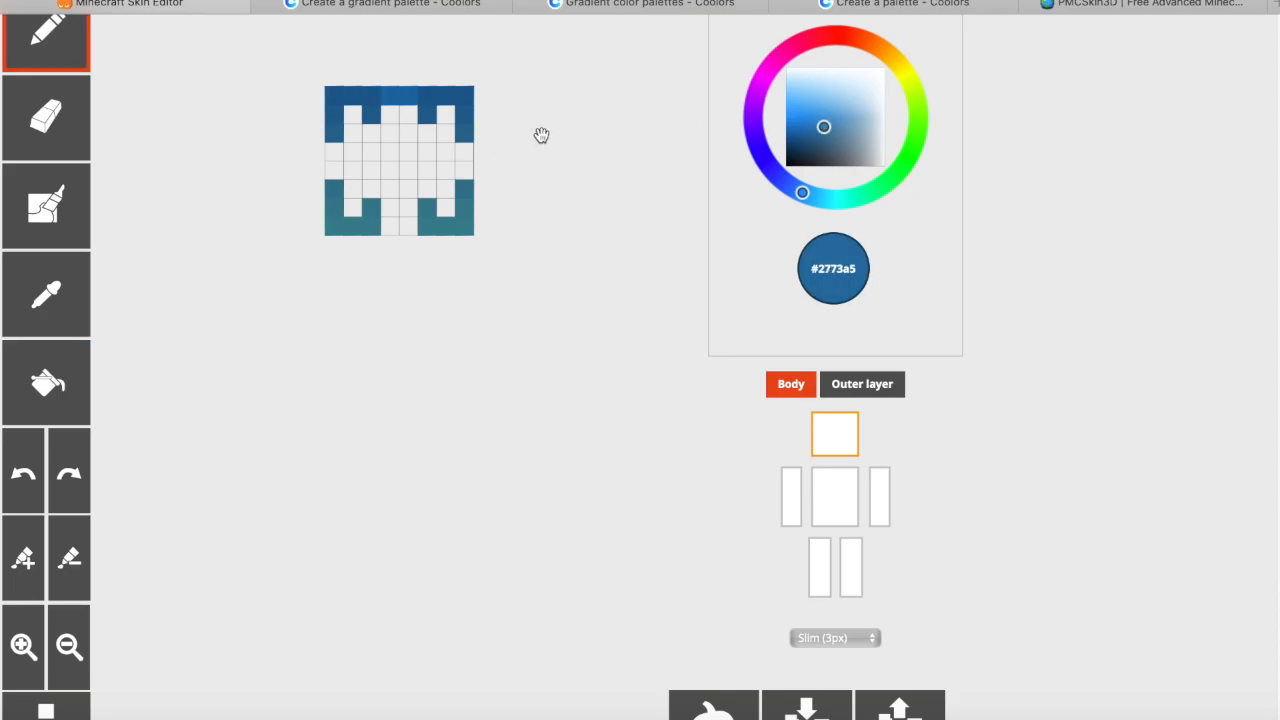
pyautogui.click(397, 116)
pyautogui.click(28, 455)
pyautogui.click(349, 122)
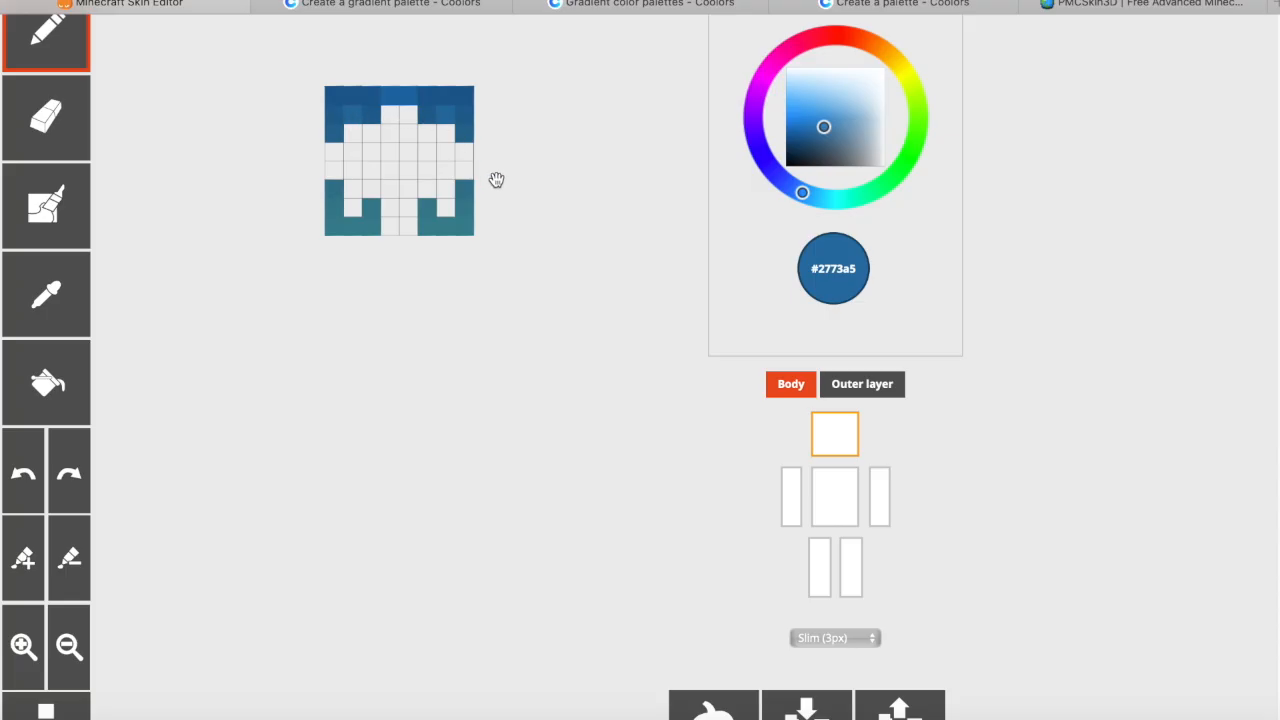
# Step: Sample the third row's edge blue, brighten it to #2a7eac and paint that row's third pixel in from each side
pyautogui.click(56, 294)
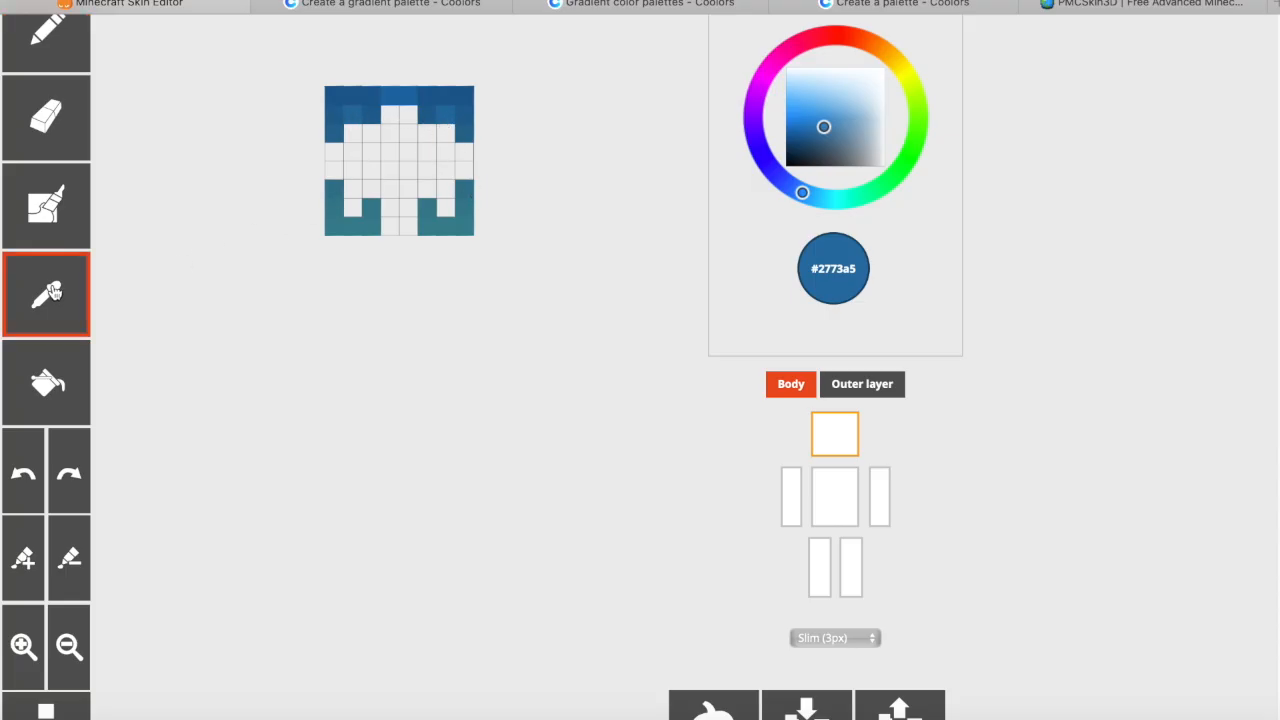
pyautogui.click(465, 133)
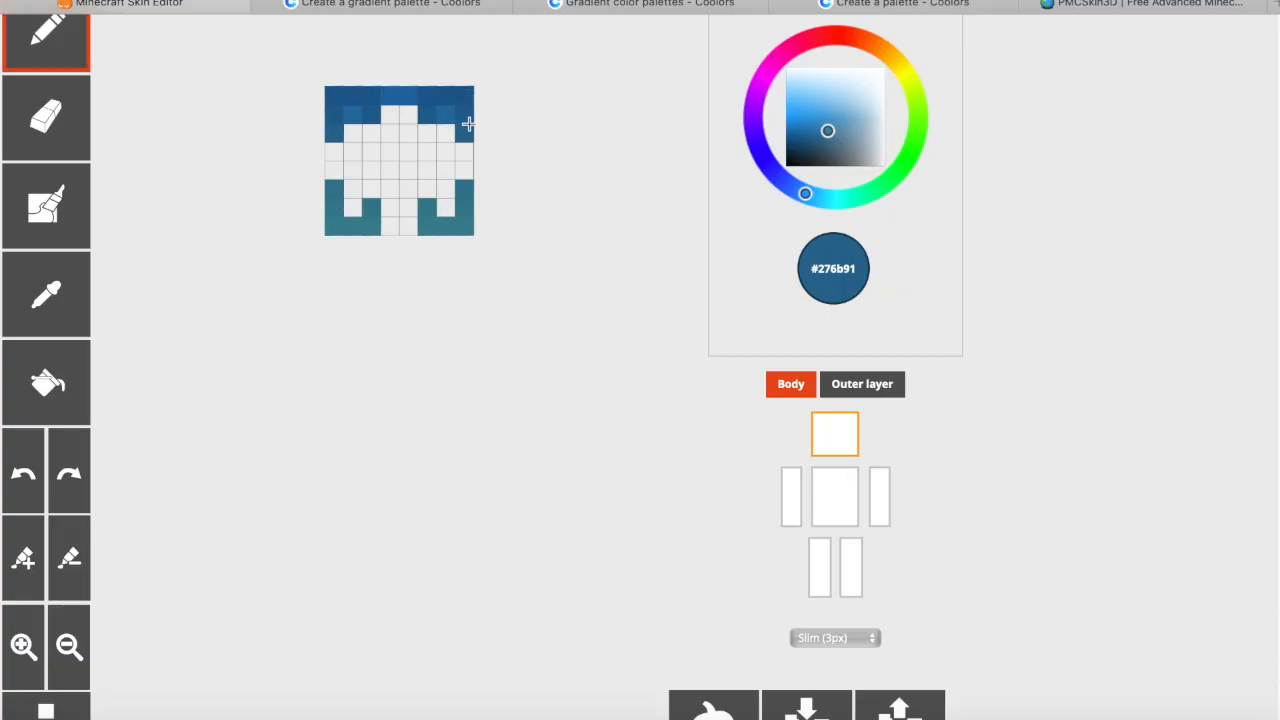
pyautogui.moveTo(826, 128); pyautogui.dragTo(822, 125)
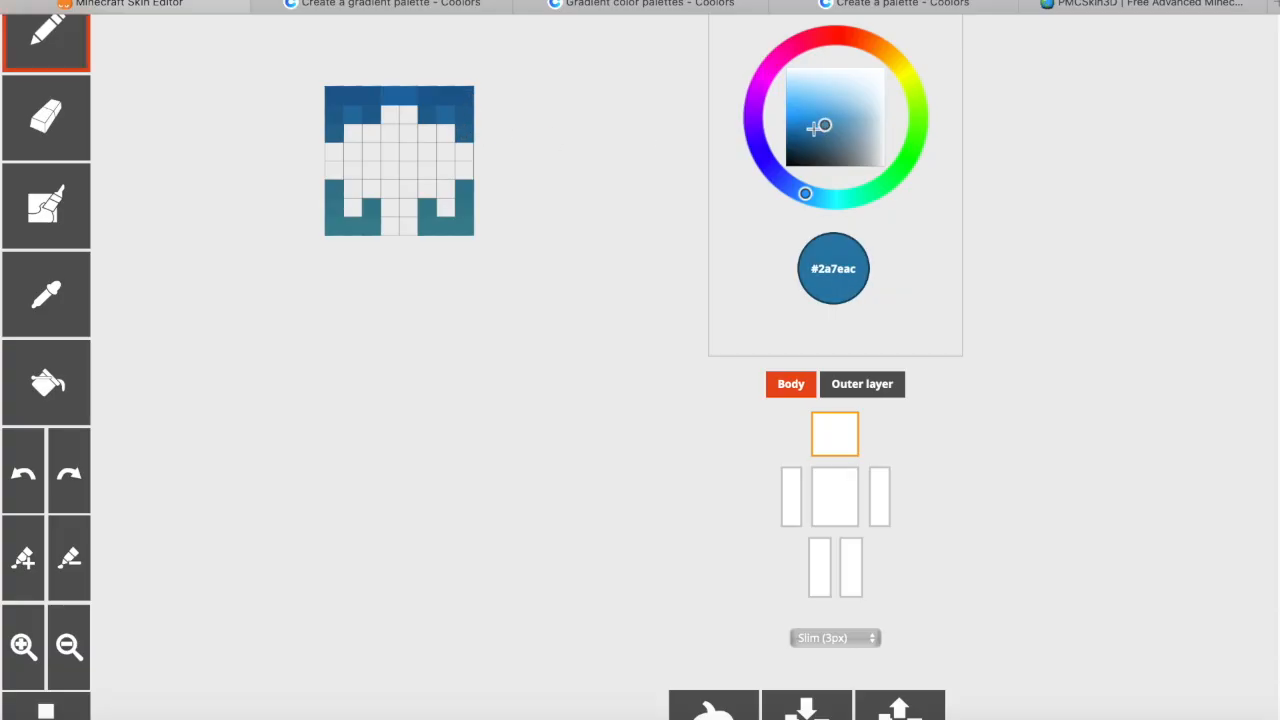
pyautogui.click(446, 135)
pyautogui.click(21, 477)
pyautogui.click(427, 130)
pyautogui.click(371, 132)
# Step: Repaint the outer-edge pixels of the back's fourth row with #2C7091 and of the fifth row with #317691
pyautogui.click(48, 295)
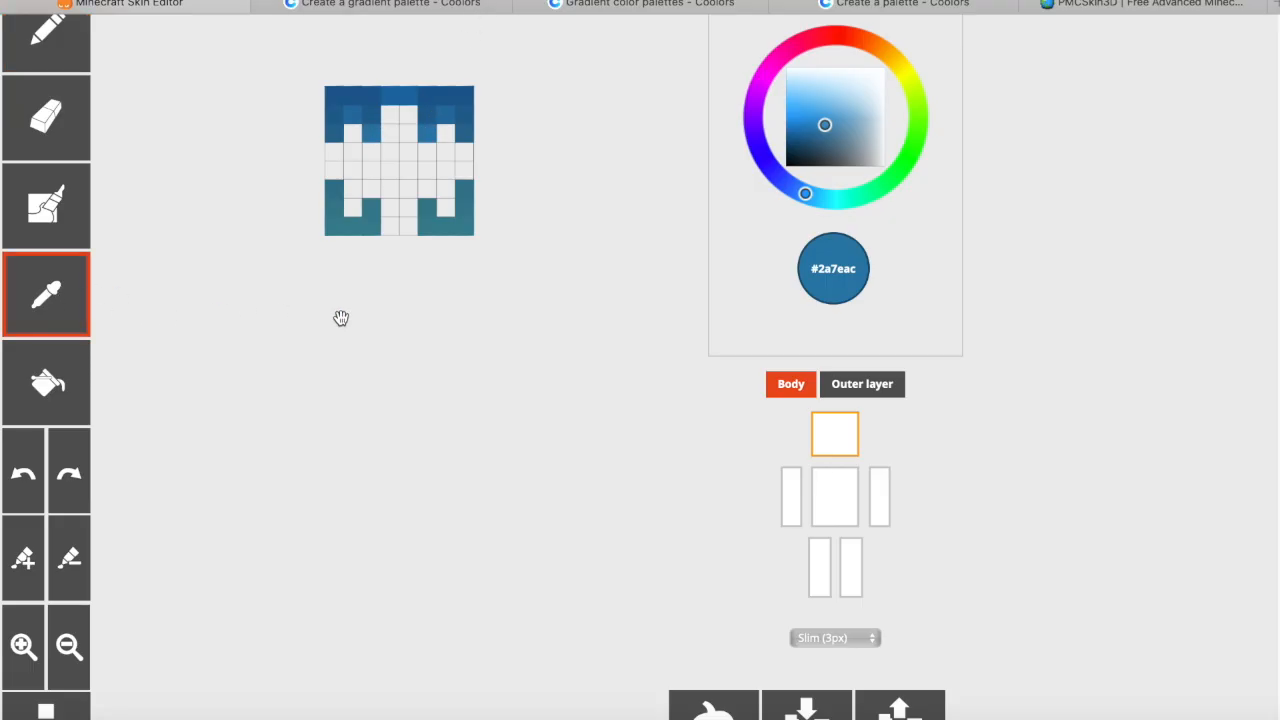
pyautogui.moveTo(354, 317)
pyautogui.mouseDown()
pyautogui.moveTo(320, 323)
pyautogui.moveTo(325, 335)
pyautogui.moveTo(363, 320)
pyautogui.mouseUp()
pyautogui.click(55, 295)
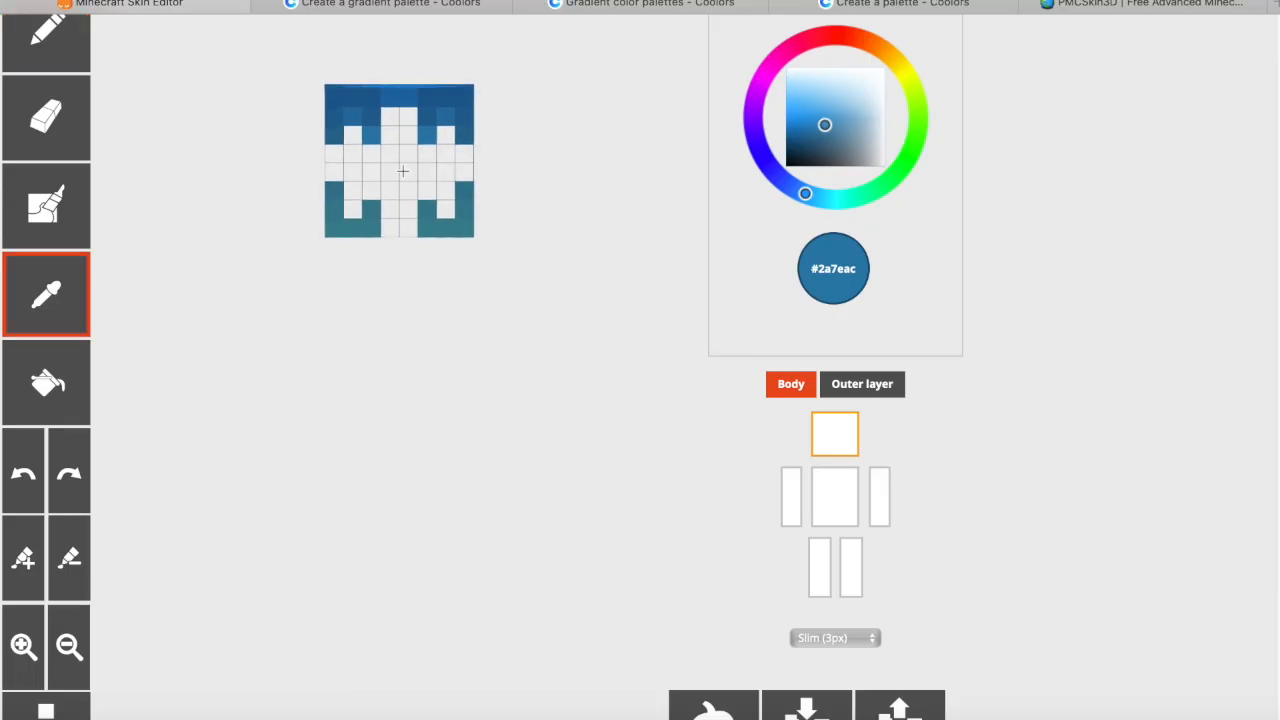
pyautogui.click(462, 150)
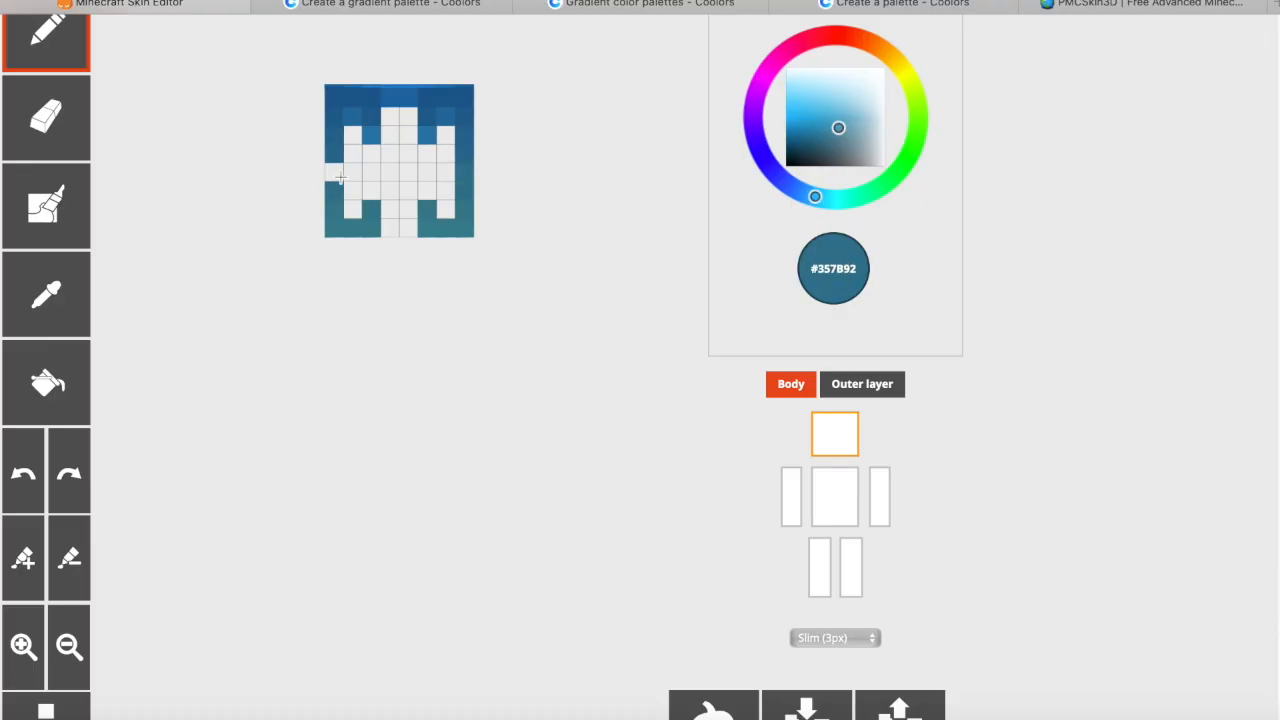
pyautogui.moveTo(465, 172); pyautogui.dragTo(267, 211)
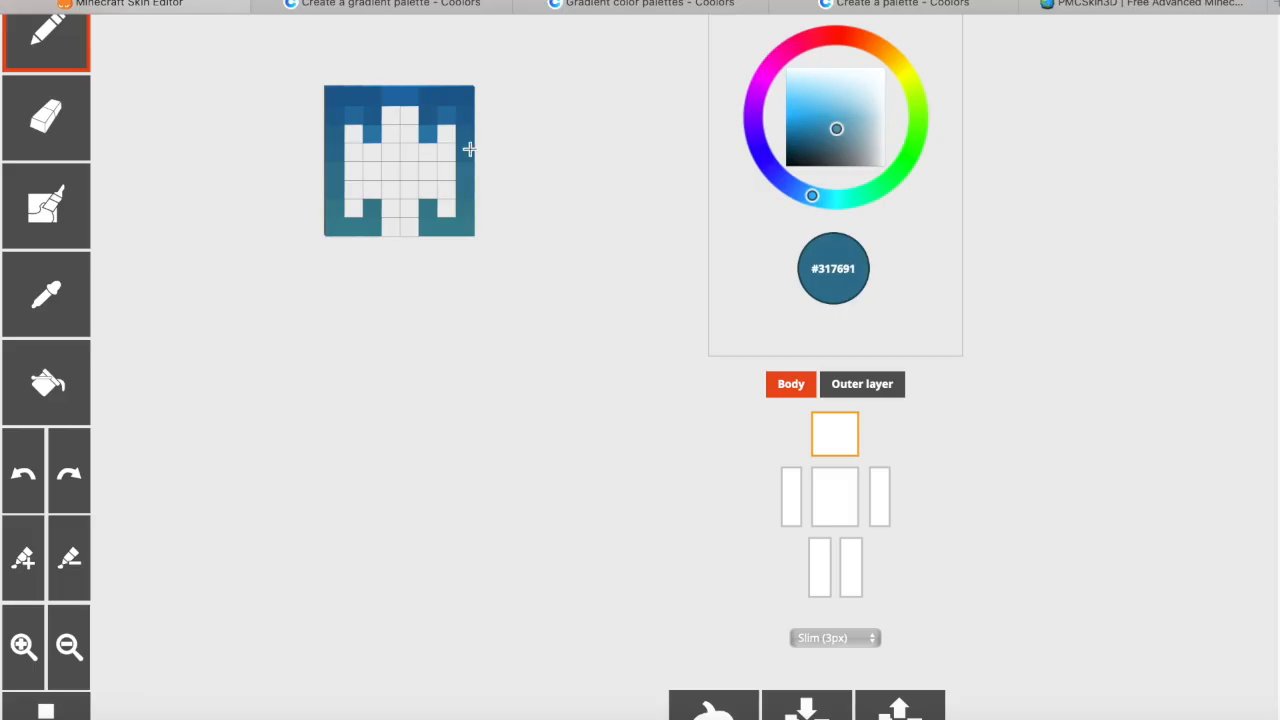
# Step: Sample the fourth row's edge blue, brighten it to #317fa5 and paint that row's third pixel in from each side
pyautogui.click(47, 295)
pyautogui.click(465, 150)
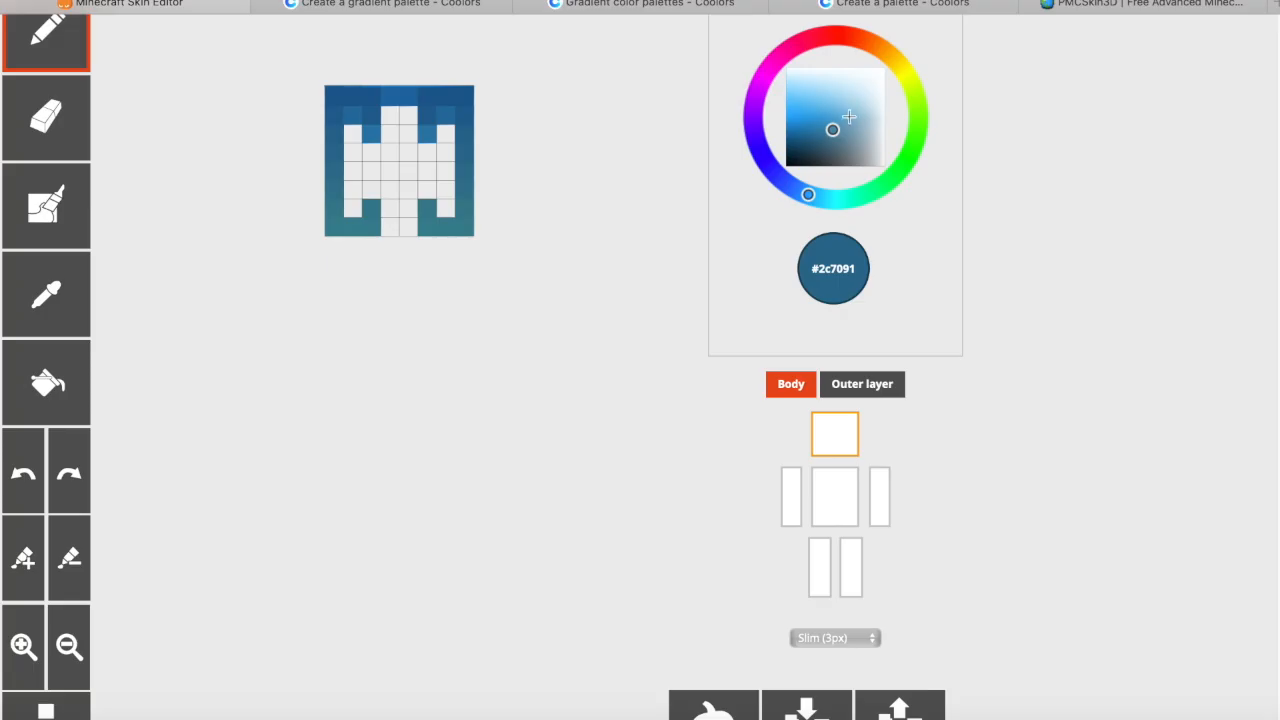
pyautogui.click(831, 125)
pyautogui.click(428, 152)
pyautogui.click(371, 153)
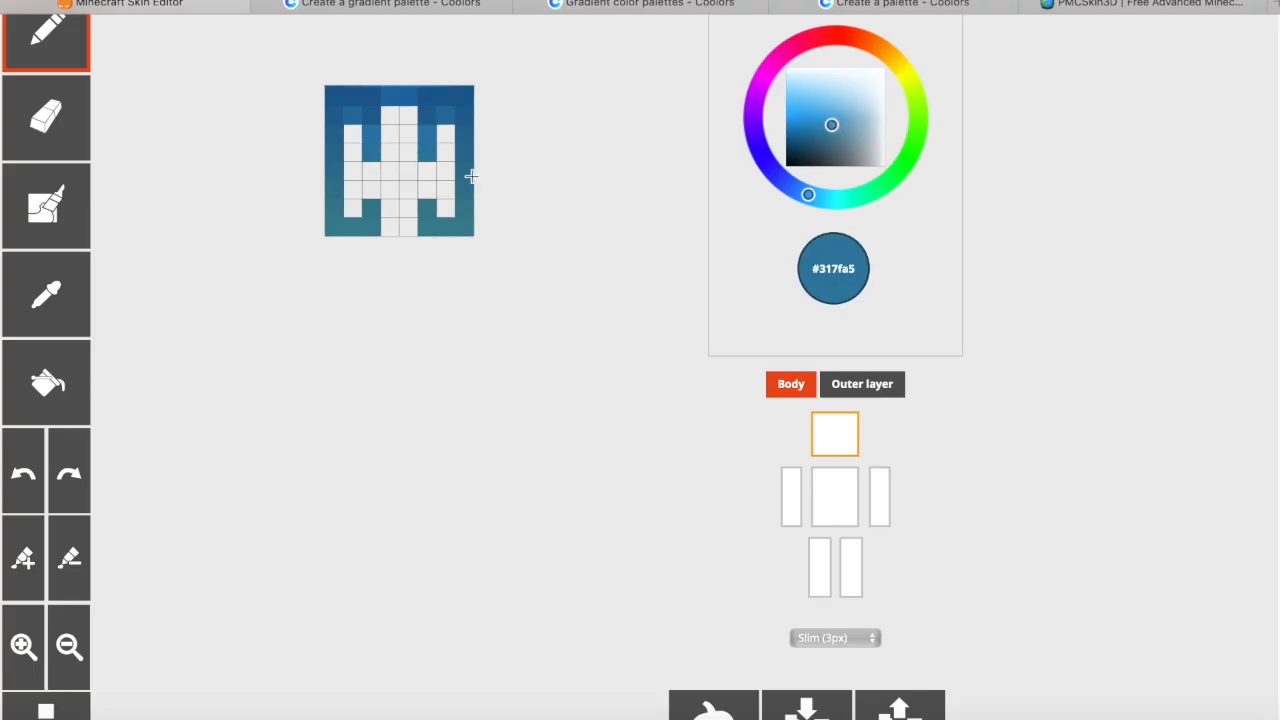
# Step: Sample the fifth row's edge colour, brighten it slightly and paint that row's third pixel in from each side
pyautogui.click(68, 303)
pyautogui.click(466, 171)
pyautogui.click(835, 126)
pyautogui.click(427, 170)
pyautogui.click(371, 170)
# Step: Sample the sixth row's edge colour, brighten it to about #3789a4 and paint that row's third pixel in from each side
pyautogui.click(45, 318)
pyautogui.click(460, 190)
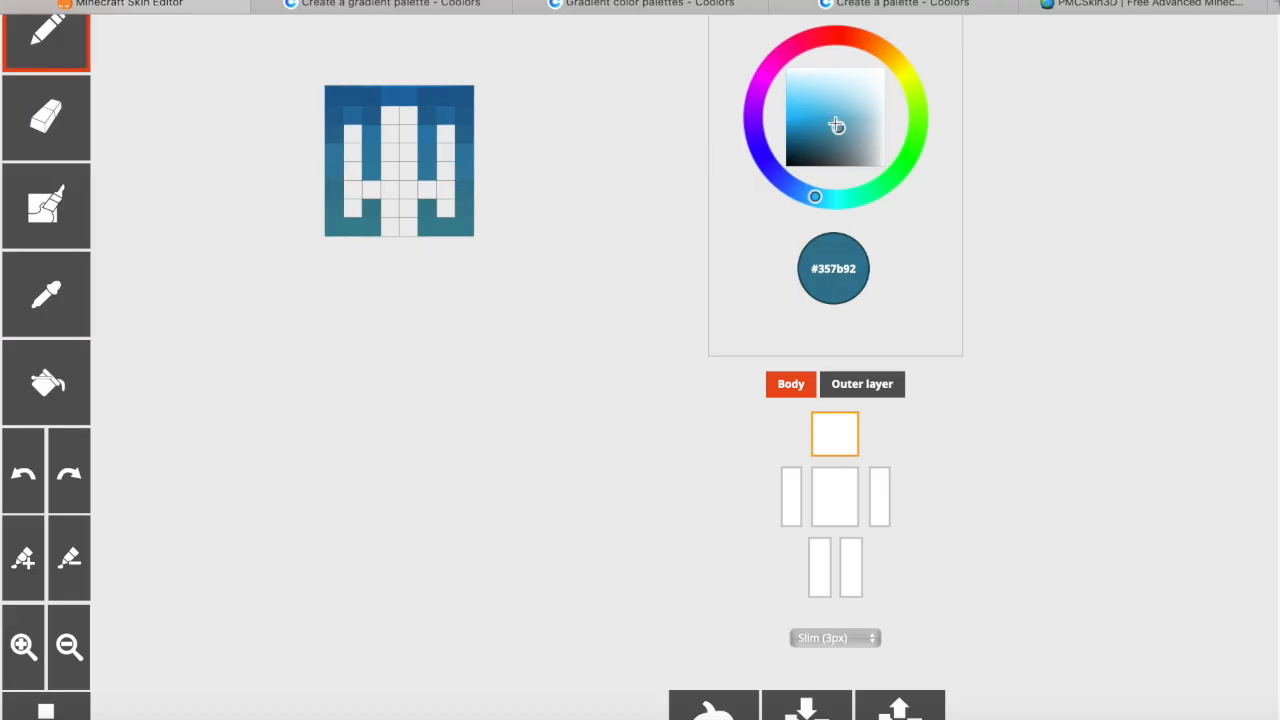
pyautogui.click(836, 123)
pyautogui.click(427, 190)
pyautogui.click(836, 124)
pyautogui.click(373, 190)
# Step: Sample the seventh row's edge colour, brighten it to #3f92a6 and paint that row's second pixel in from each side
pyautogui.click(82, 272)
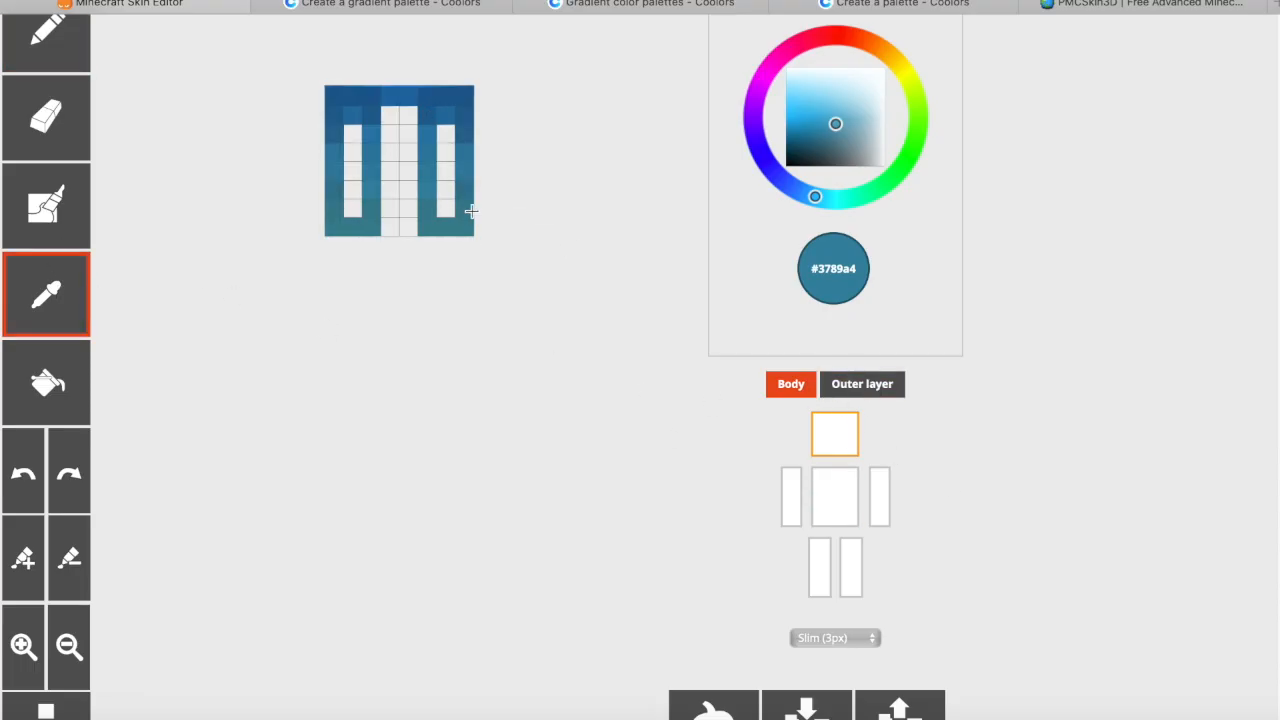
pyautogui.click(466, 208)
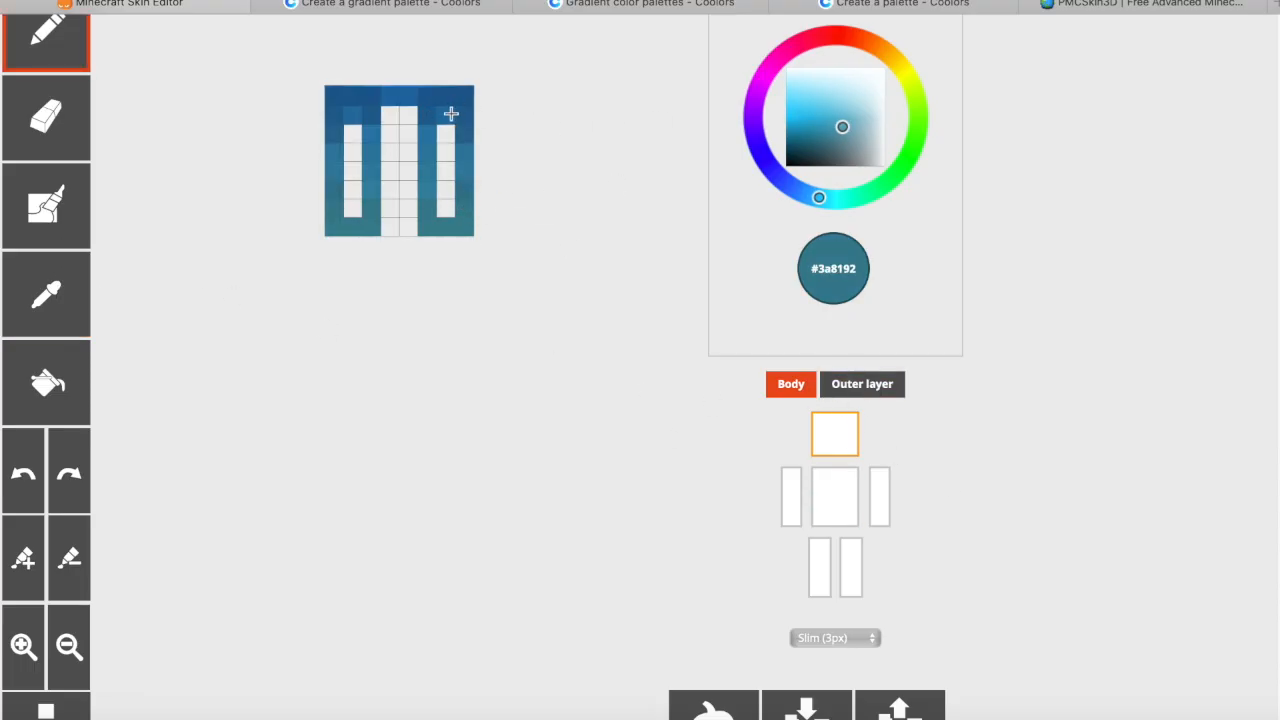
pyautogui.moveTo(841, 125); pyautogui.dragTo(840, 122)
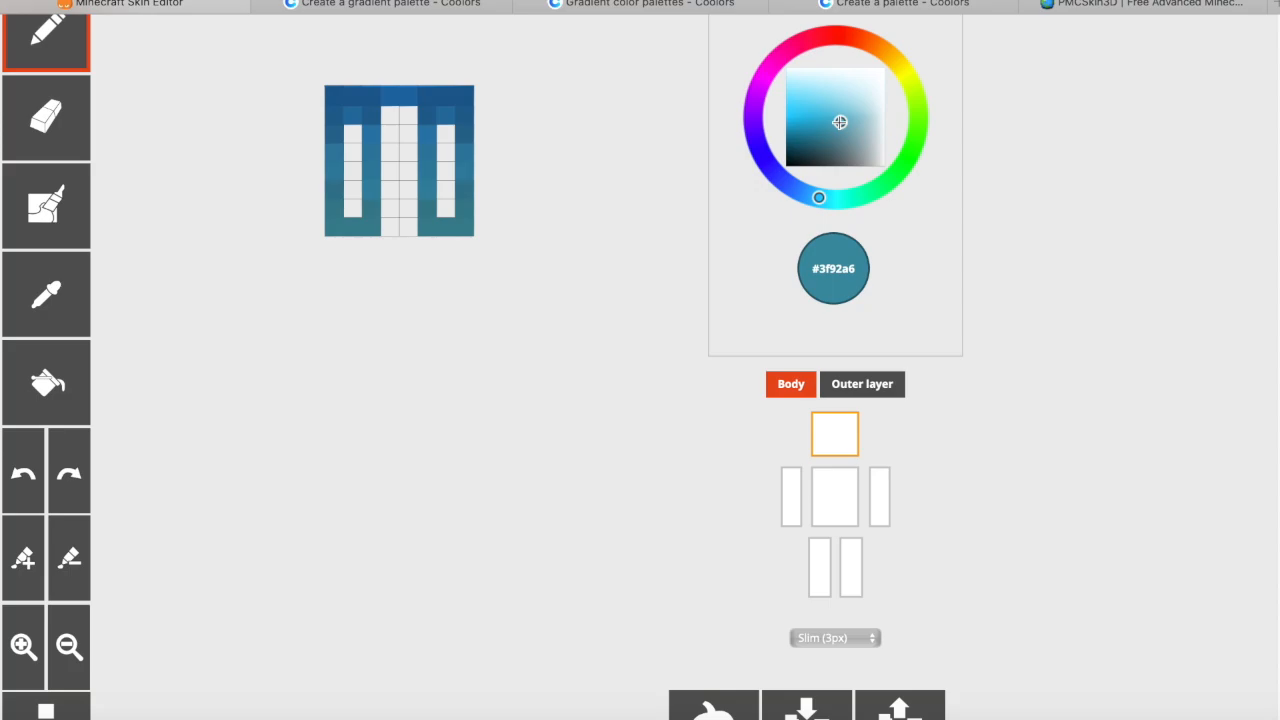
pyautogui.click(446, 208)
pyautogui.click(343, 207)
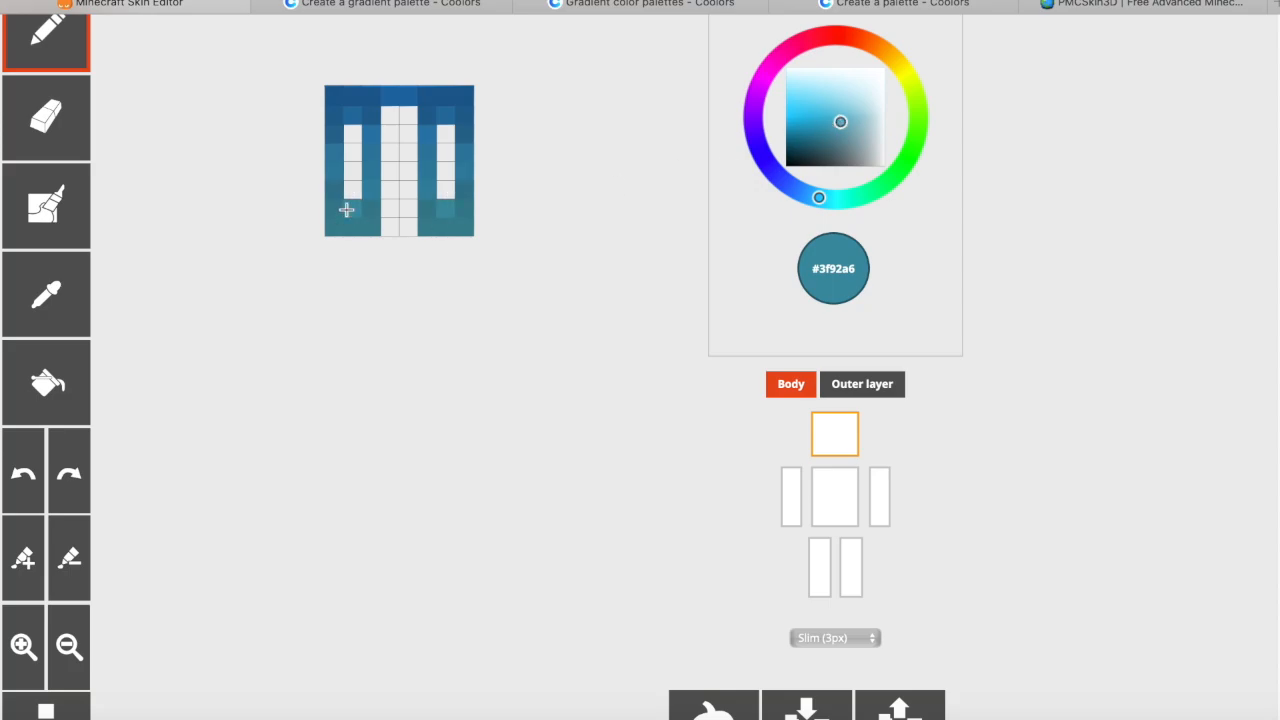
# Step: Sample the bottom row's teal, brighten it to #469caa and paint that row's two middle pixels
pyautogui.click(68, 282)
pyautogui.click(425, 222)
pyautogui.moveTo(845, 125); pyautogui.dragTo(843, 120)
pyautogui.click(408, 226)
pyautogui.click(390, 226)
# Step: Sample the second row's lighter blue, brighten it to #2782be and paint that row's two middle pixels
pyautogui.click(70, 292)
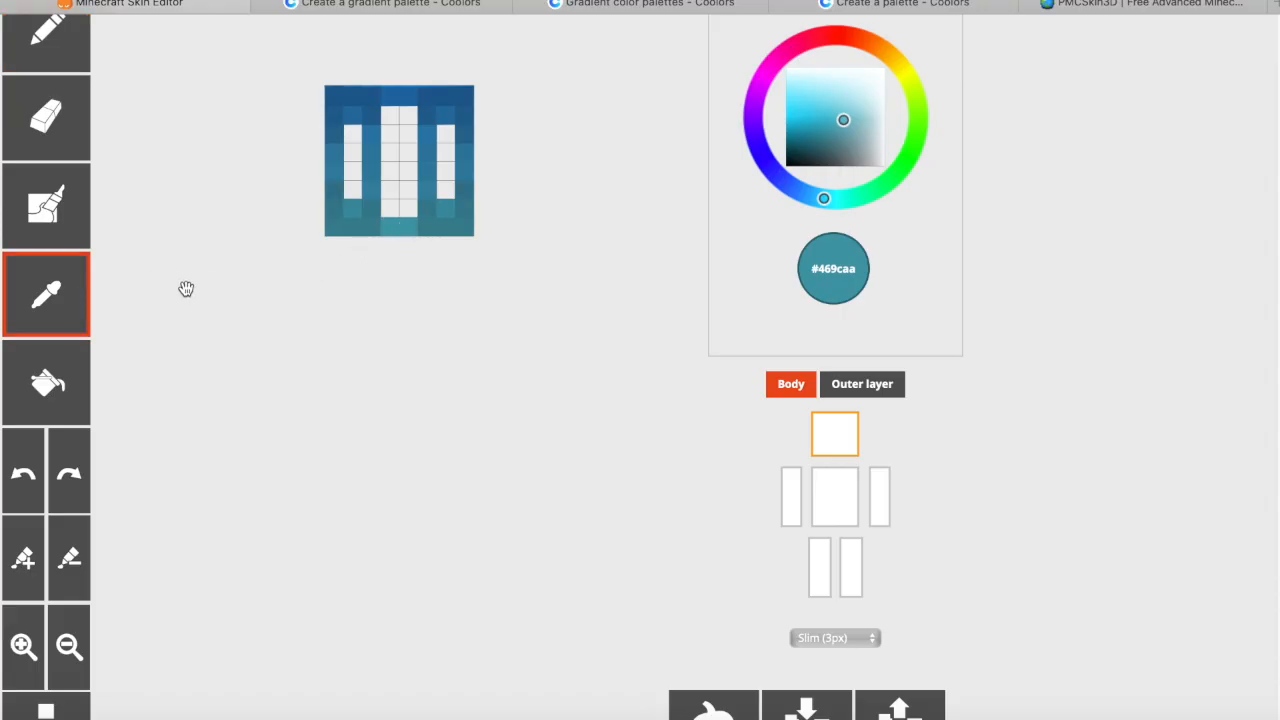
pyautogui.click(350, 91)
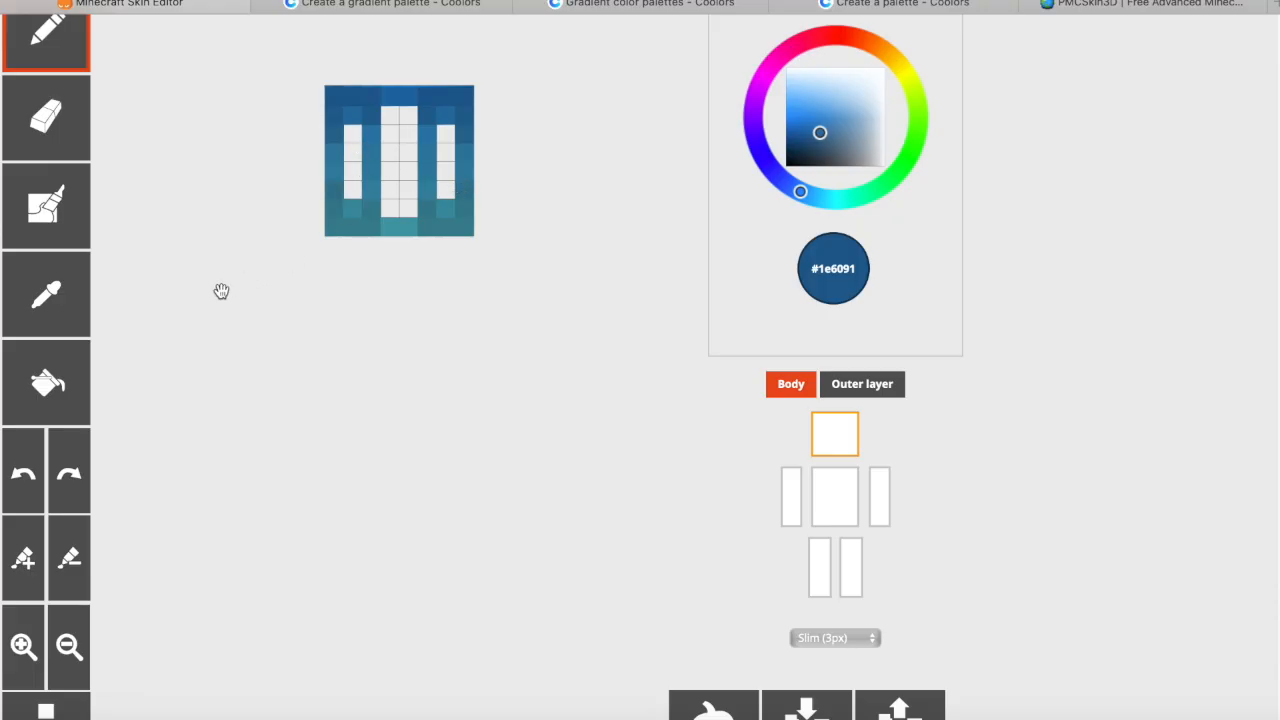
pyautogui.click(46, 293)
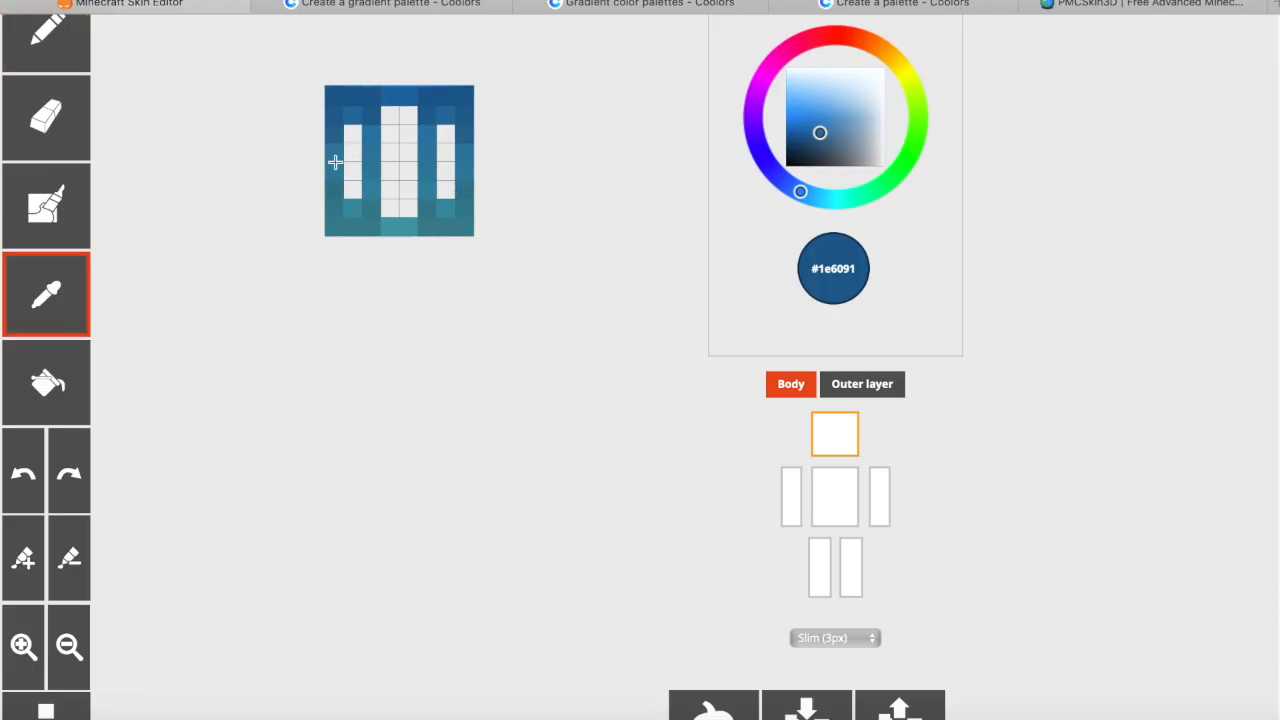
pyautogui.click(447, 116)
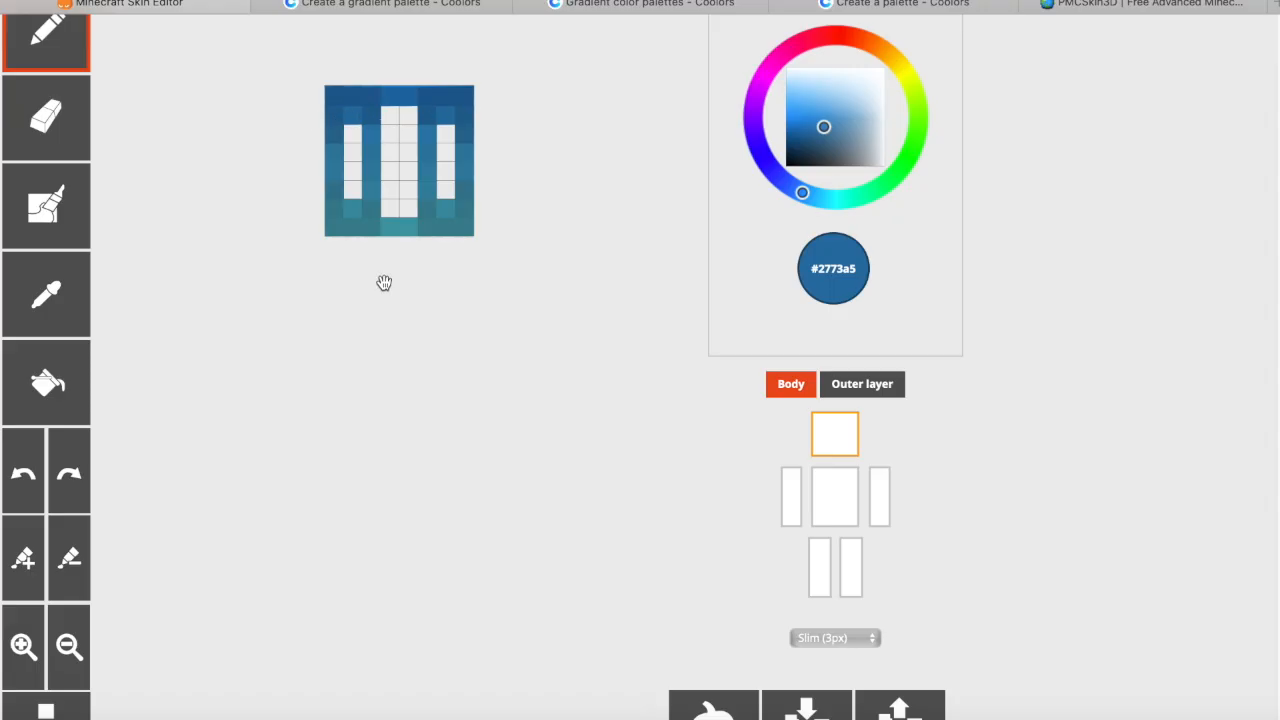
pyautogui.click(50, 295)
pyautogui.click(446, 117)
pyautogui.moveTo(822, 124); pyautogui.dragTo(819, 121)
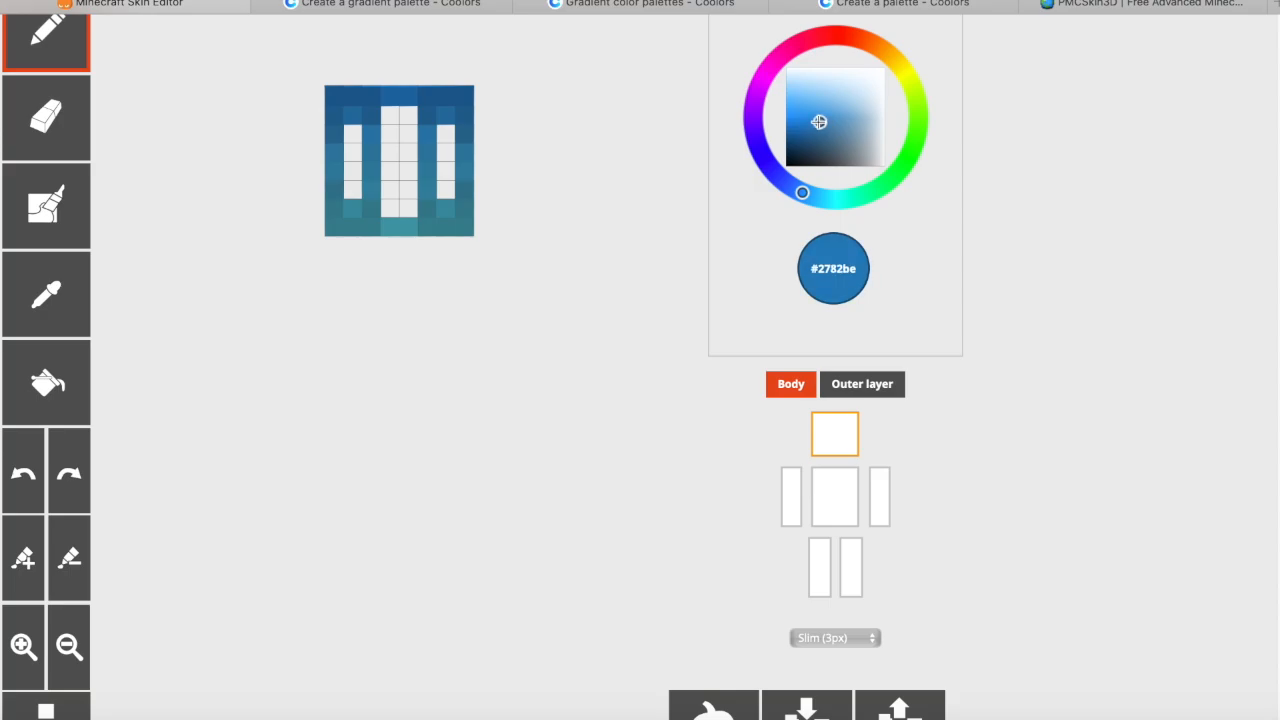
pyautogui.moveTo(407, 120); pyautogui.dragTo(389, 117)
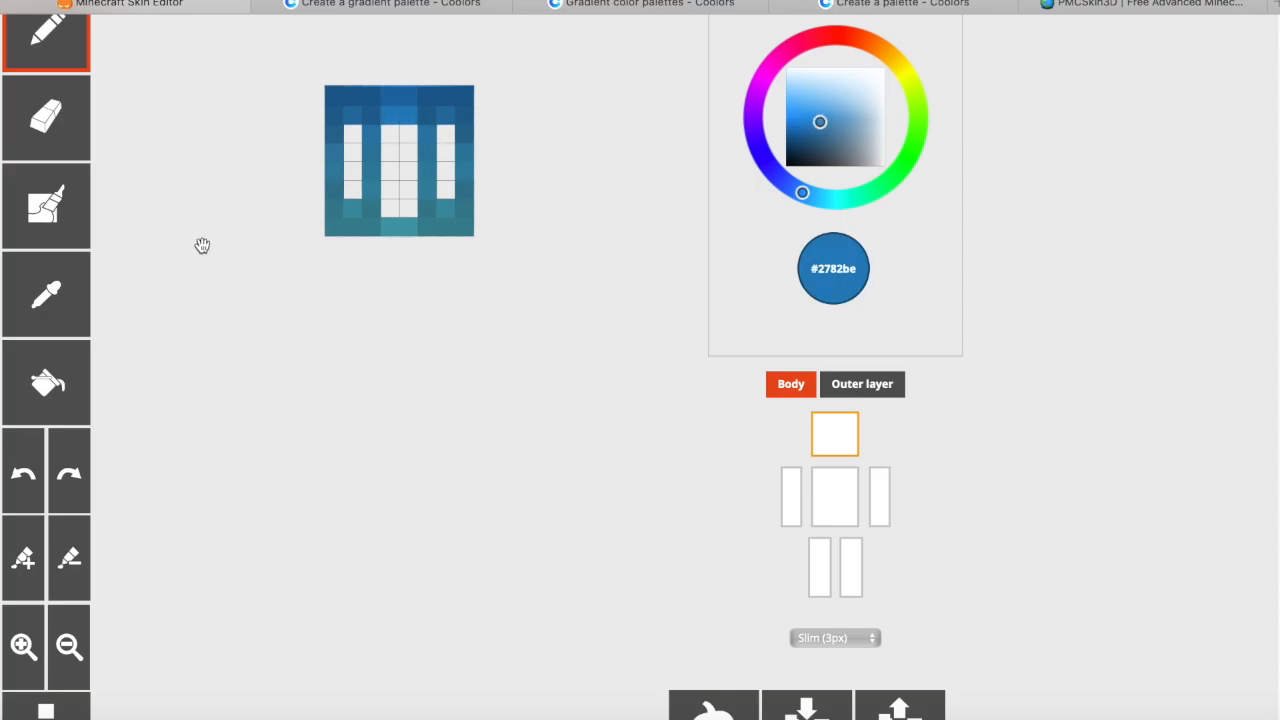
# Step: Sample the third row's blue, brighten it to #2b8ec5 and paint its left-of-centre pixel and the second pixel in from each side
pyautogui.click(40, 312)
pyautogui.click(429, 133)
pyautogui.click(822, 120)
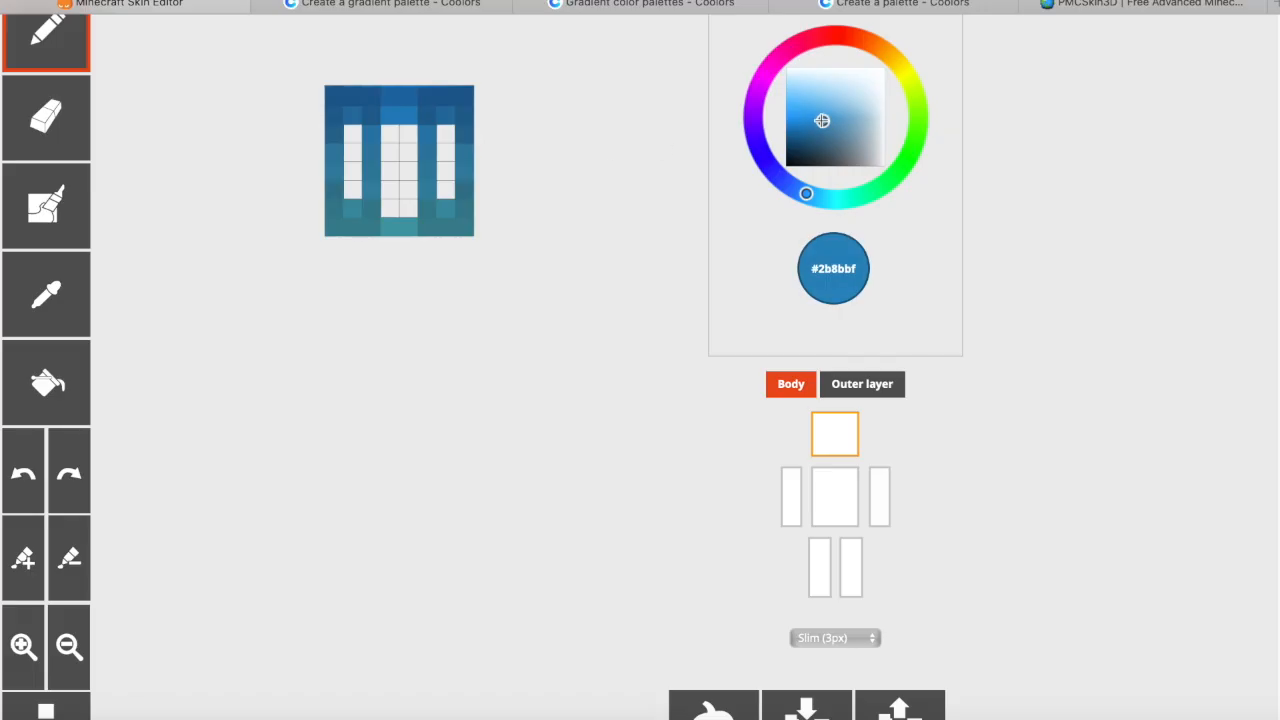
pyautogui.click(390, 133)
pyautogui.click(446, 134)
pyautogui.click(352, 134)
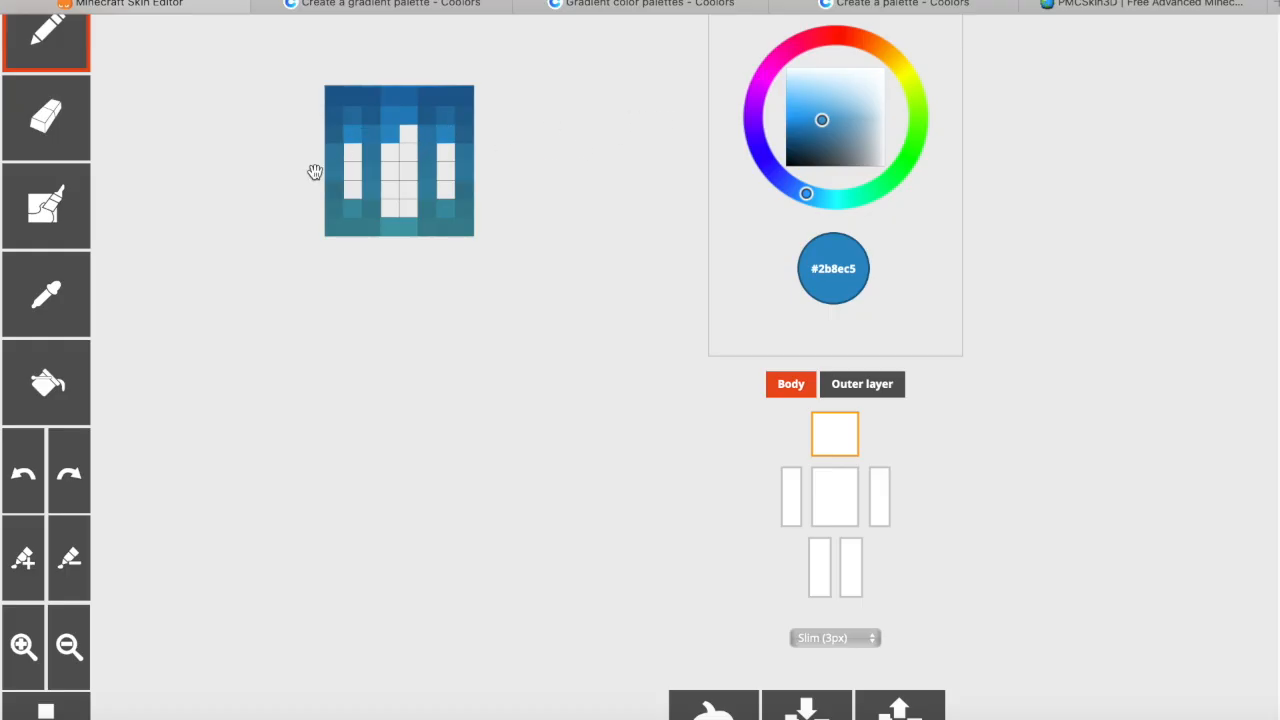
# Step: Sample the fourth row's blue, brighten it, paint that row's left-of-centre pixel and undo the extra pixel painted near the right edge
pyautogui.click(70, 295)
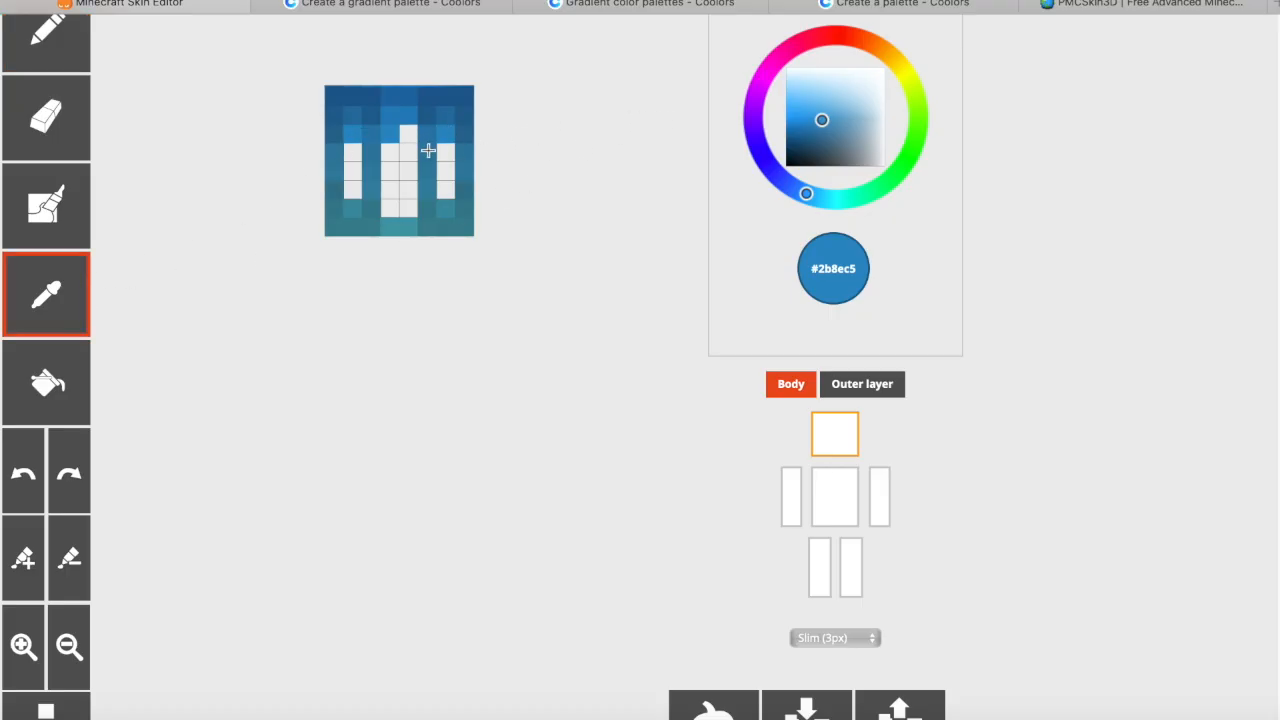
pyautogui.click(429, 152)
pyautogui.click(829, 120)
pyautogui.click(393, 153)
pyautogui.click(445, 154)
pyautogui.click(32, 468)
# Step: Paint the left-of-centre pixels of the fifth and sixth rows with brightened samples of each row, #3691b5 and #3898b7
pyautogui.click(70, 297)
pyautogui.click(430, 169)
pyautogui.click(832, 121)
pyautogui.click(391, 171)
pyautogui.click(72, 294)
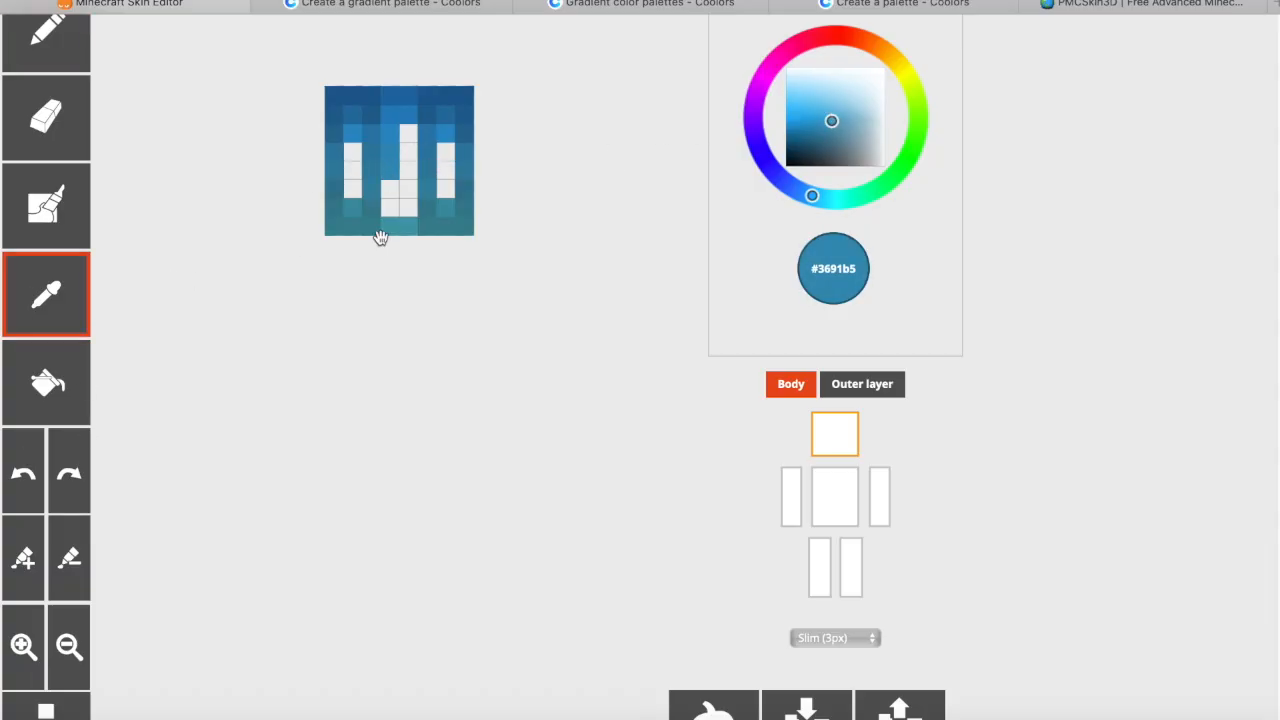
pyautogui.click(430, 188)
pyautogui.click(833, 120)
pyautogui.click(391, 188)
# Step: Sample the seventh row's colour beside the centre, brighten it to #44a4bb and paint that row's two middle pixels
pyautogui.click(72, 292)
pyautogui.click(430, 207)
pyautogui.click(836, 118)
pyautogui.click(391, 207)
pyautogui.click(404, 207)
# Step: Sample #3898b7 from the sixth row's centre and paint that row's second pixel in from each side
pyautogui.click(71, 293)
pyautogui.click(390, 189)
pyautogui.click(354, 189)
pyautogui.click(445, 189)
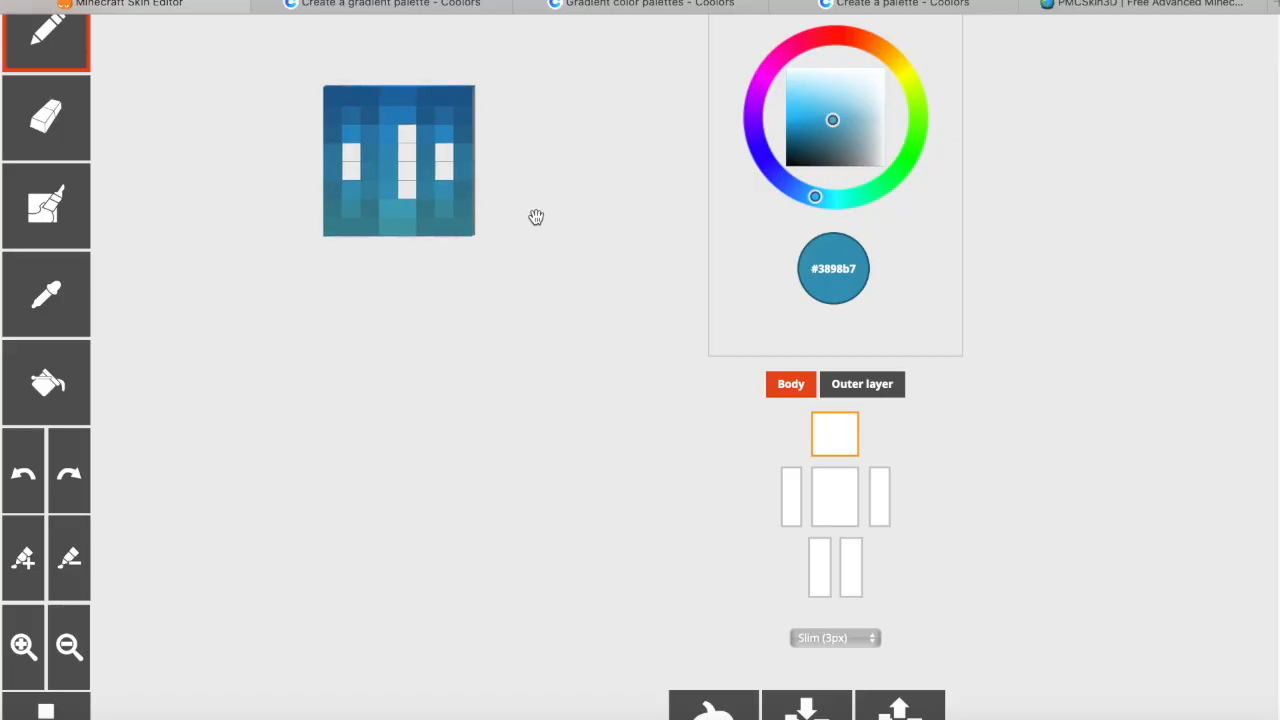
pyautogui.moveTo(529, 228); pyautogui.dragTo(531, 226)
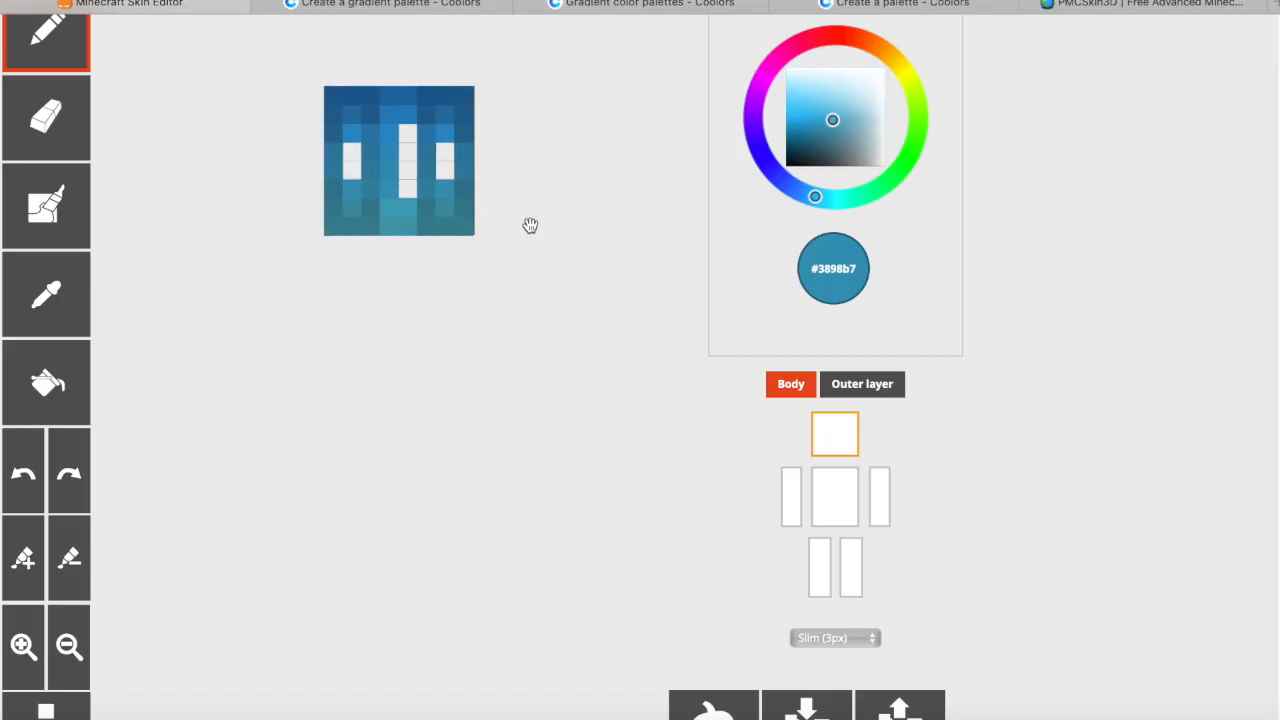
pyautogui.click(58, 283)
pyautogui.click(389, 189)
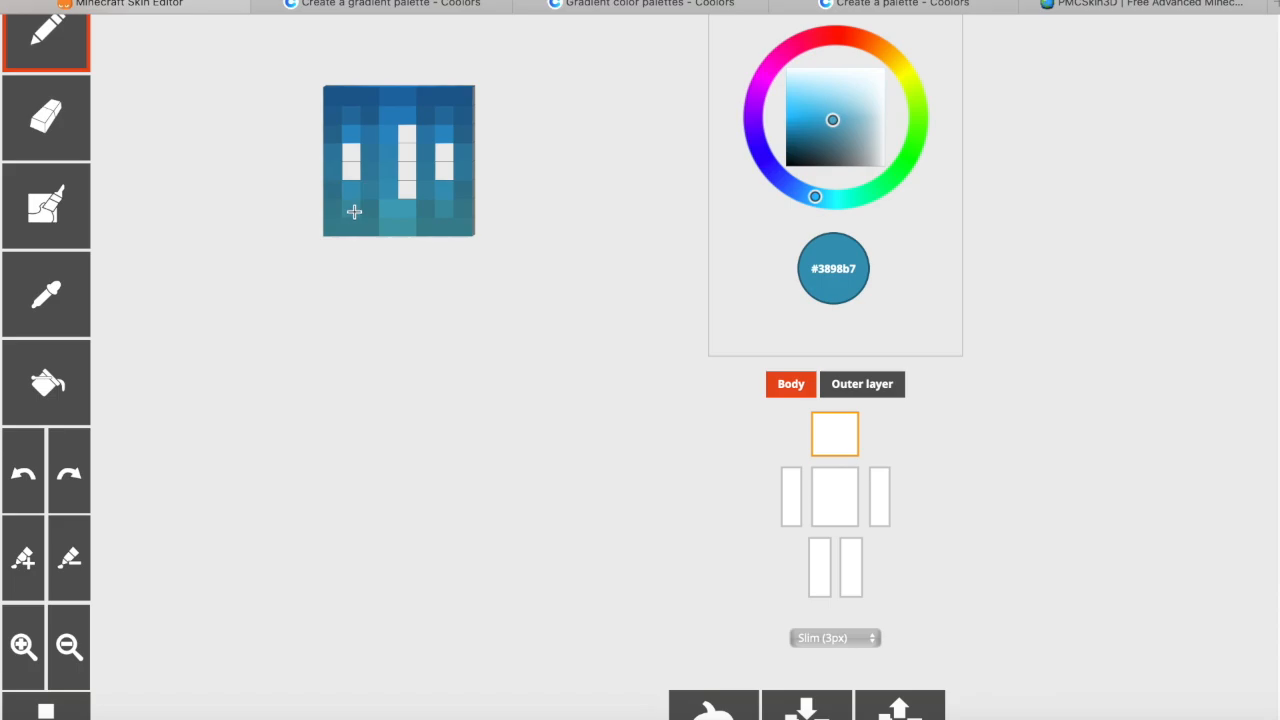
pyautogui.click(48, 287)
pyautogui.click(350, 207)
pyautogui.click(48, 290)
pyautogui.click(356, 187)
pyautogui.click(832, 117)
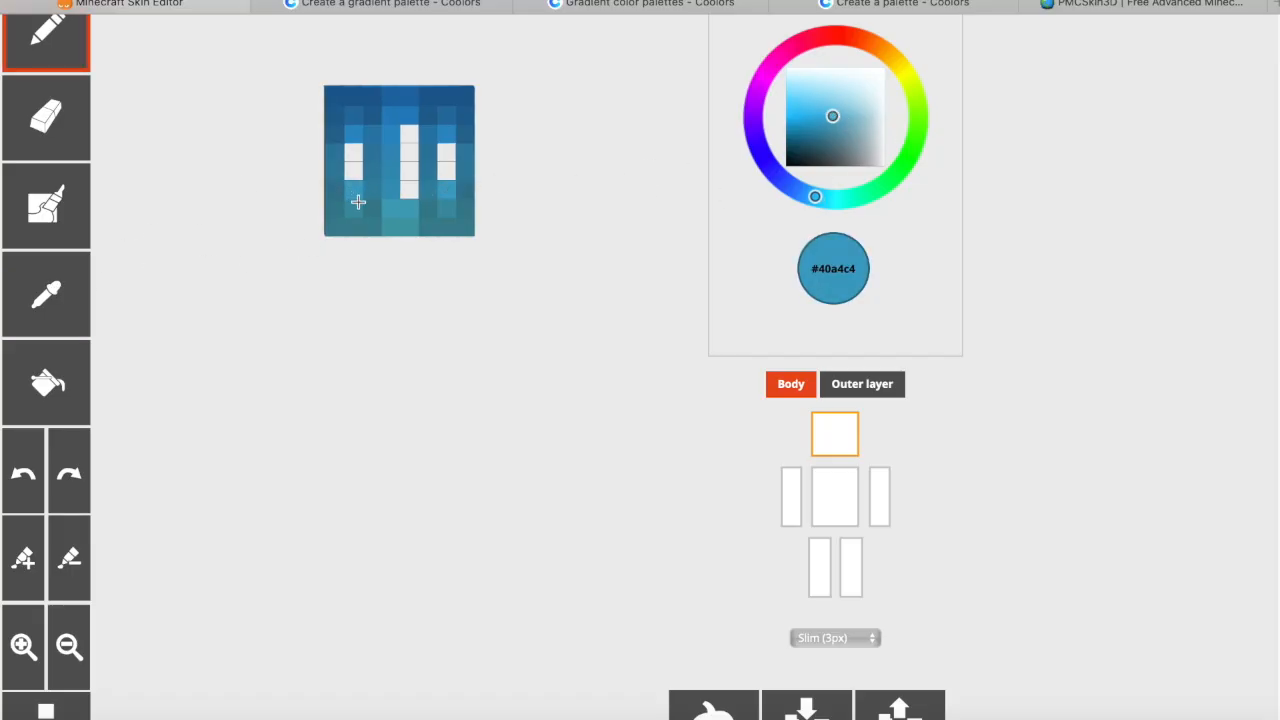
pyautogui.click(20, 480)
pyautogui.moveTo(261, 303); pyautogui.dragTo(261, 305)
# Step: Sample #2b8ec5 from the third row's centre, brighten it and paint that row's right-of-centre white pixel
pyautogui.click(86, 282)
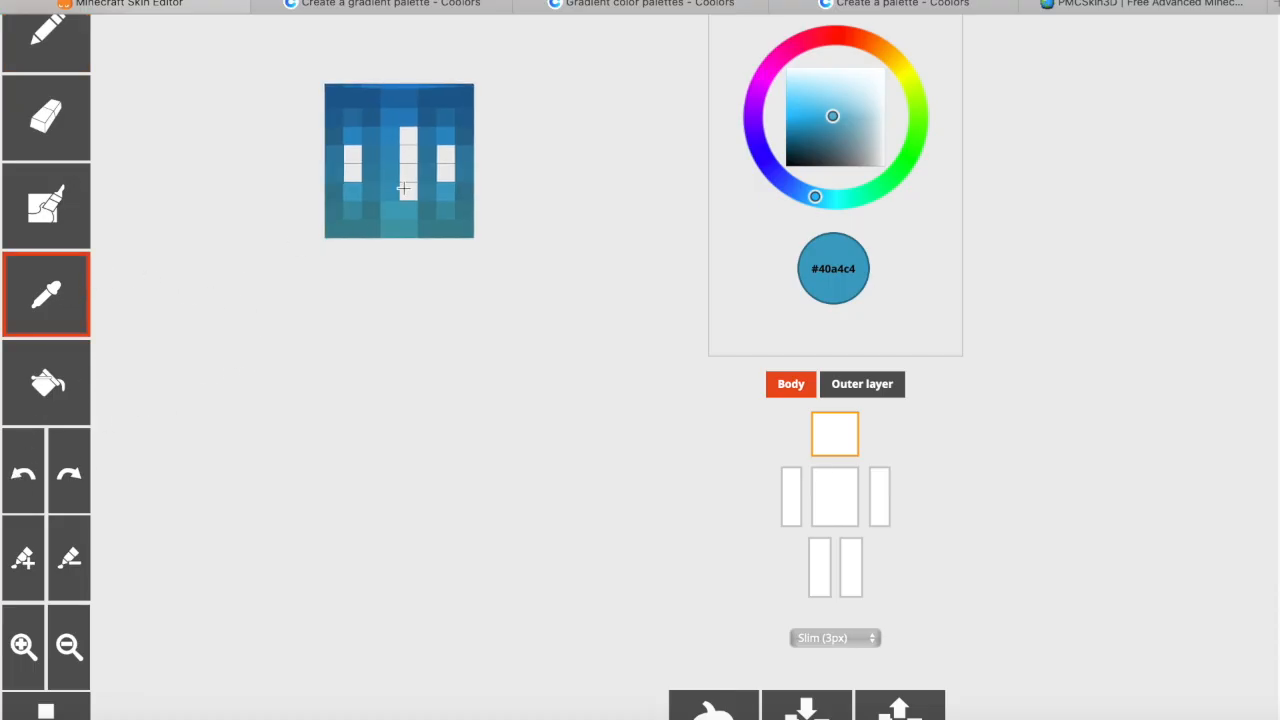
pyautogui.click(391, 132)
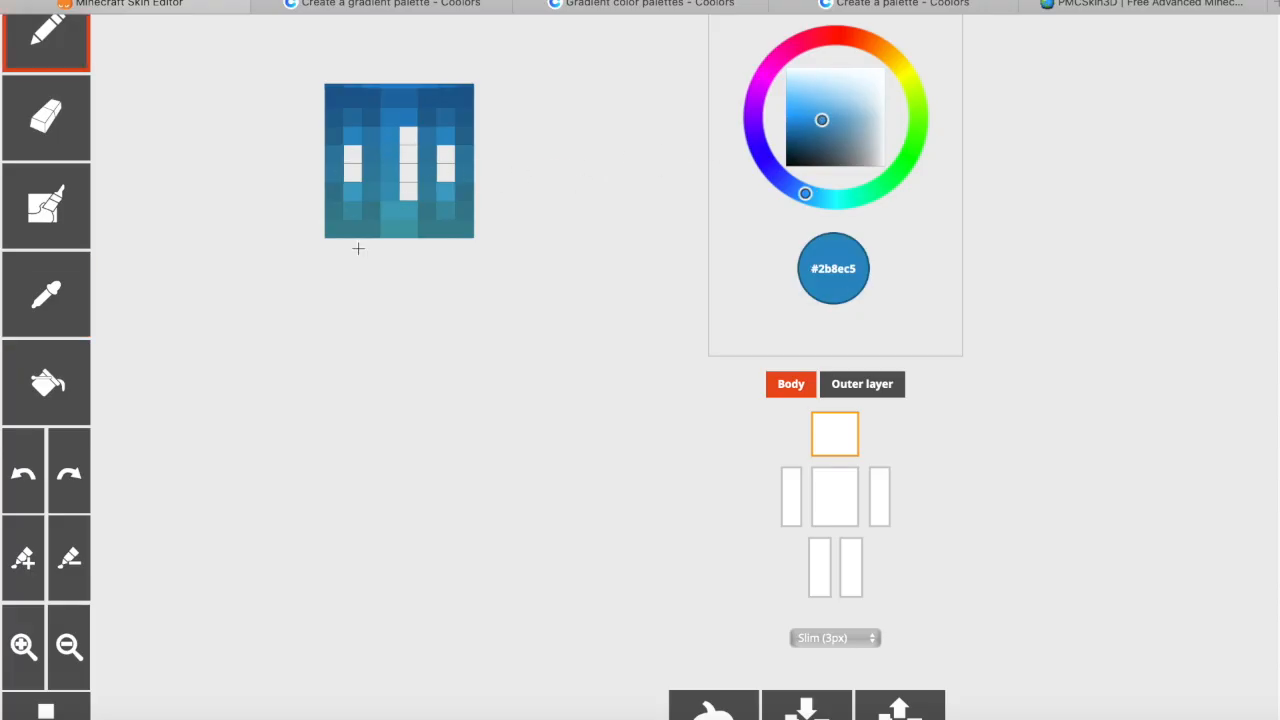
pyautogui.click(44, 302)
pyautogui.click(396, 135)
pyautogui.click(819, 115)
pyautogui.click(404, 136)
# Step: Sample the fourth row's centre colour, brighten it and paint that row's three remaining white pixels
pyautogui.click(84, 277)
pyautogui.click(393, 154)
pyautogui.click(827, 116)
pyautogui.click(408, 154)
pyautogui.click(448, 154)
pyautogui.click(353, 155)
# Step: Brighten the fifth row's centre colour to #39a3c6, fill that row's white pixels, and fill the last white pixel in the sixth row
pyautogui.click(82, 280)
pyautogui.click(391, 170)
pyautogui.click(830, 118)
pyautogui.click(410, 172)
pyautogui.click(446, 173)
pyautogui.click(353, 173)
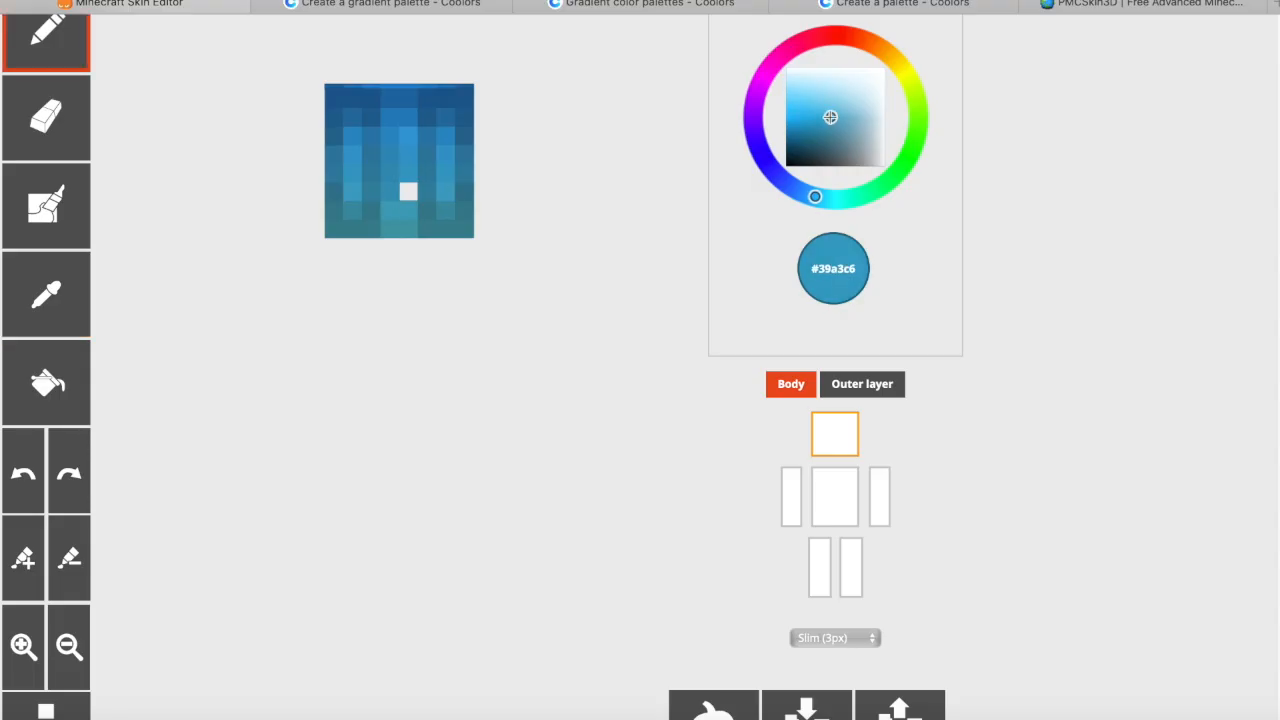
pyautogui.click(830, 117)
pyautogui.click(408, 191)
# Step: Sample the seventh row's centre colour, brighten it to #4eaac1 and repaint that row's two middle pixels
pyautogui.click(55, 311)
pyautogui.click(403, 211)
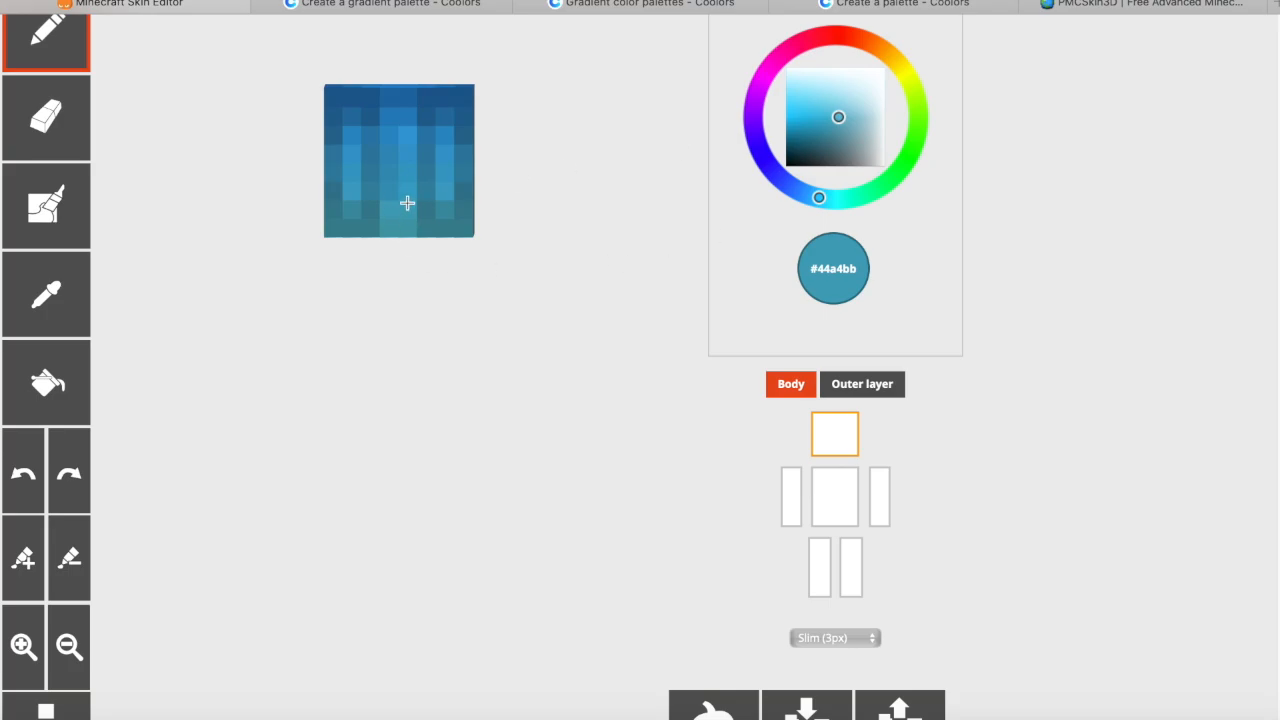
pyautogui.moveTo(837, 116); pyautogui.dragTo(837, 114)
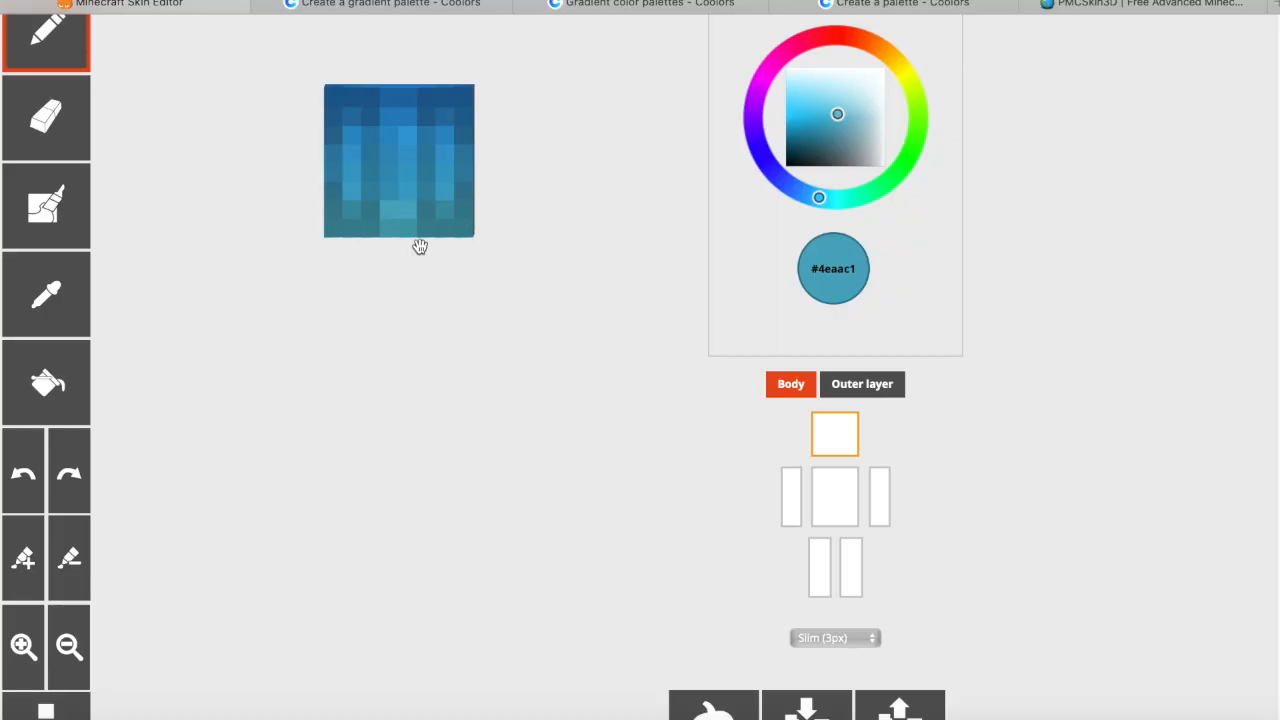
# Step: Adjust the seventh row's centre colour to #419eb4 and repaint that row's two middle pixels
pyautogui.click(67, 287)
pyautogui.click(403, 202)
pyautogui.click(838, 118)
pyautogui.click(394, 213)
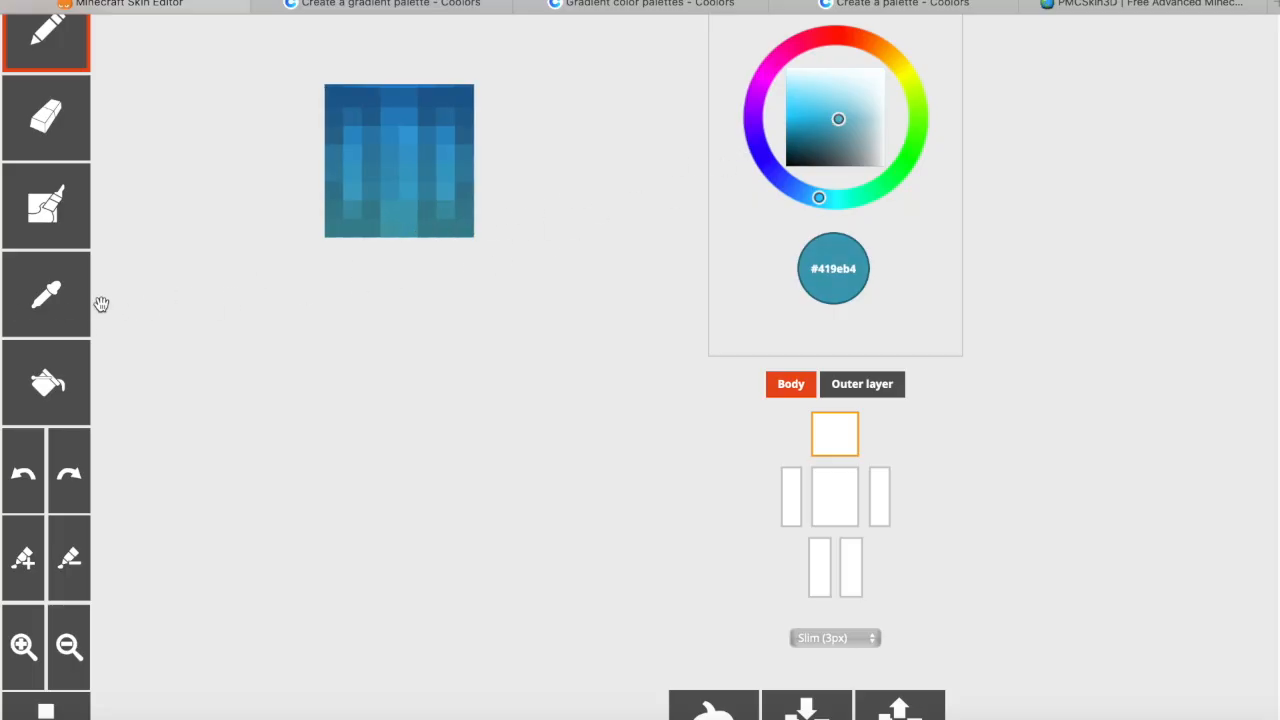
# Step: Sample the bottom row's centre colour, darken it to #4093a0 and repaint that row's two middle pixels
pyautogui.click(30, 300)
pyautogui.click(396, 230)
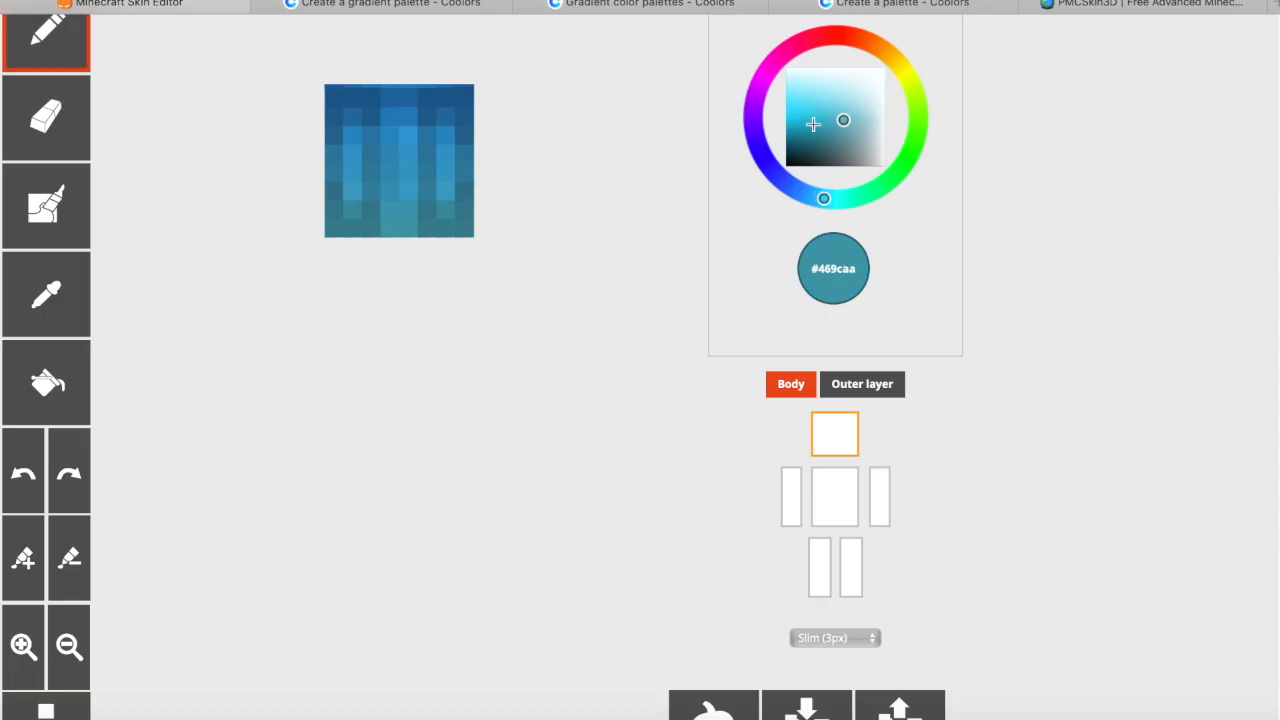
pyautogui.moveTo(844, 120); pyautogui.dragTo(842, 122)
pyautogui.moveTo(412, 234); pyautogui.dragTo(392, 231)
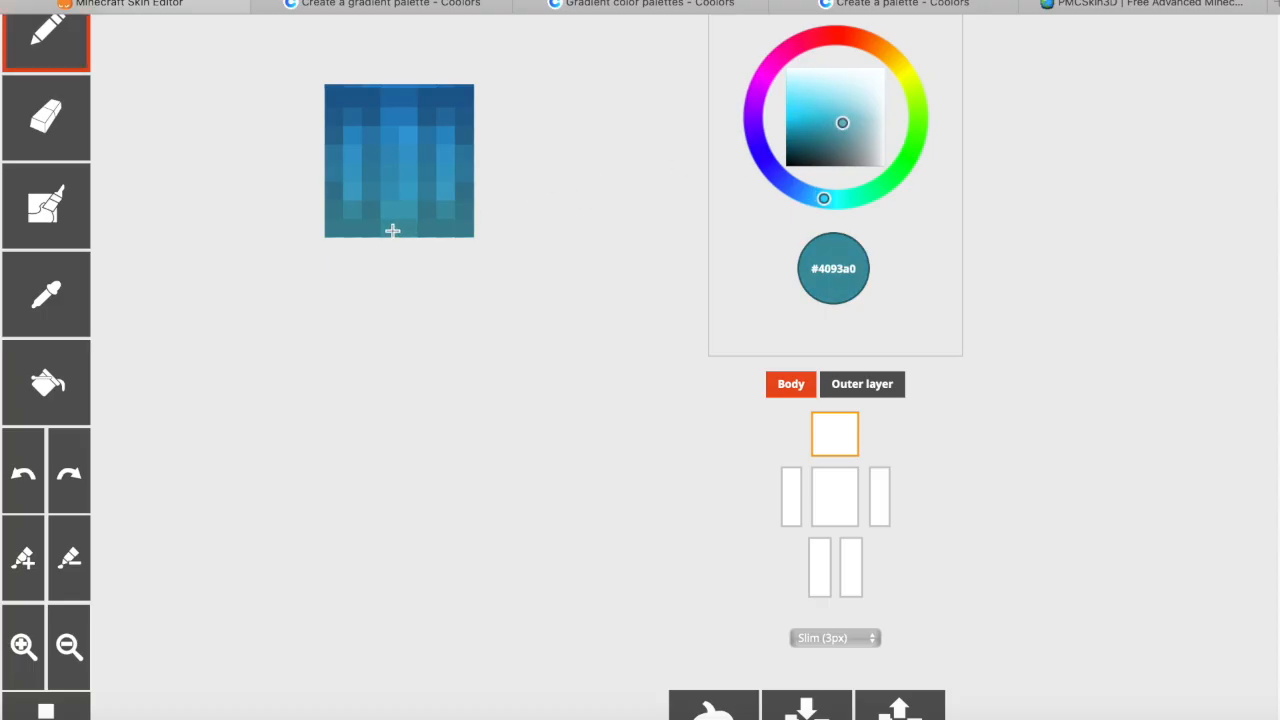
pyautogui.moveTo(543, 297); pyautogui.dragTo(541, 293)
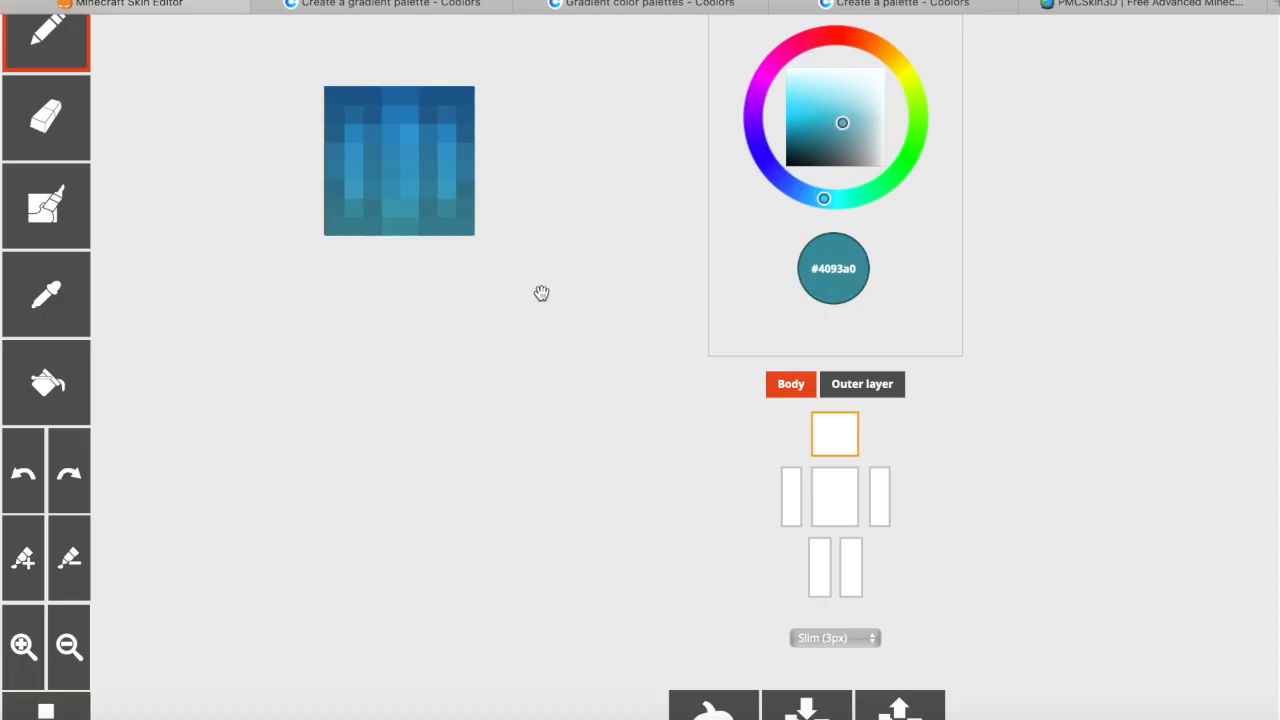
# Step: Show the outer layer together with the body and set the drawing colour to #3f909d
pyautogui.click(862, 392)
pyautogui.click(836, 382)
pyautogui.click(47, 320)
pyautogui.click(849, 515)
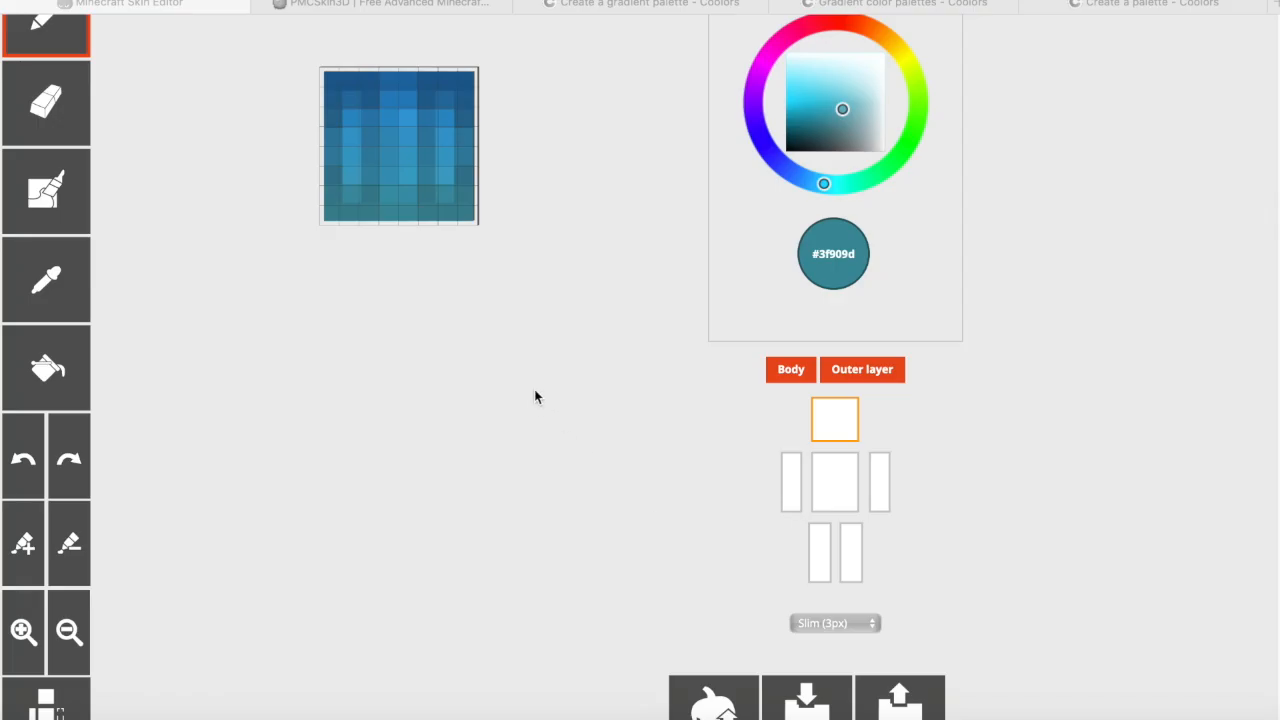
pyautogui.click(548, 360)
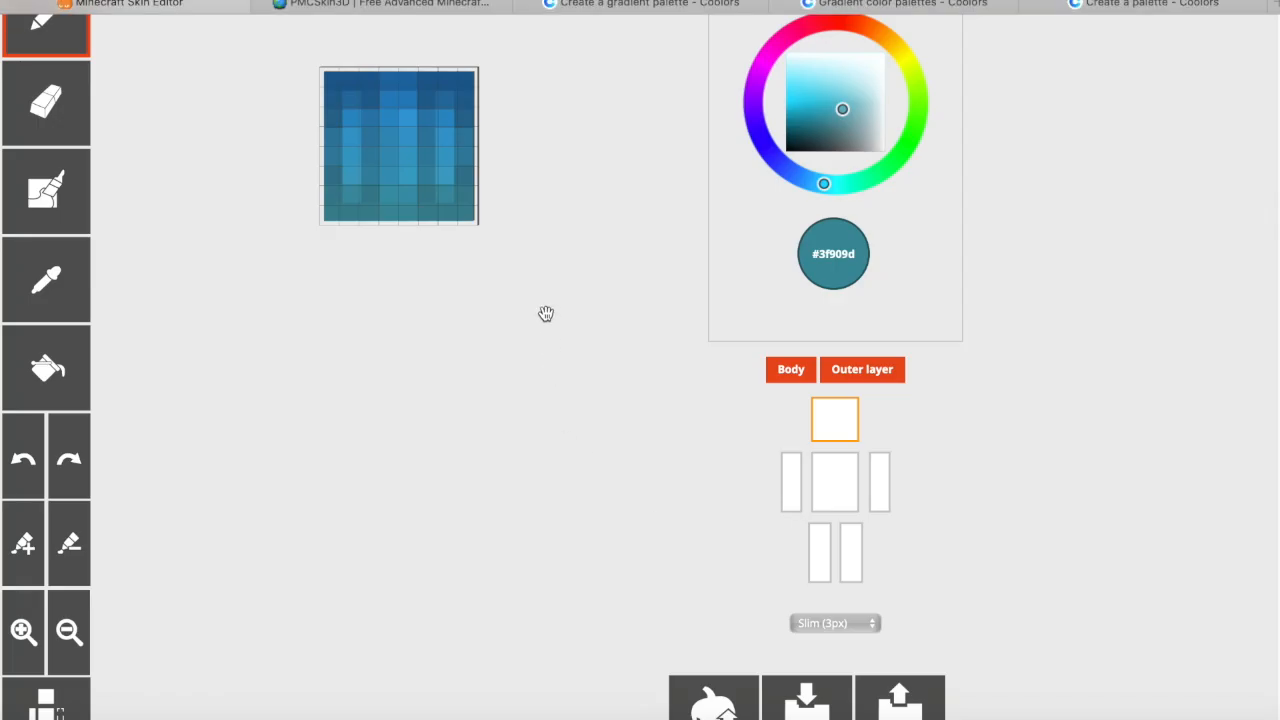
pyautogui.moveTo(544, 310)
pyautogui.mouseDown()
pyautogui.moveTo(571, 309)
pyautogui.moveTo(397, 331)
pyautogui.moveTo(566, 318)
pyautogui.moveTo(543, 311)
pyautogui.mouseUp()
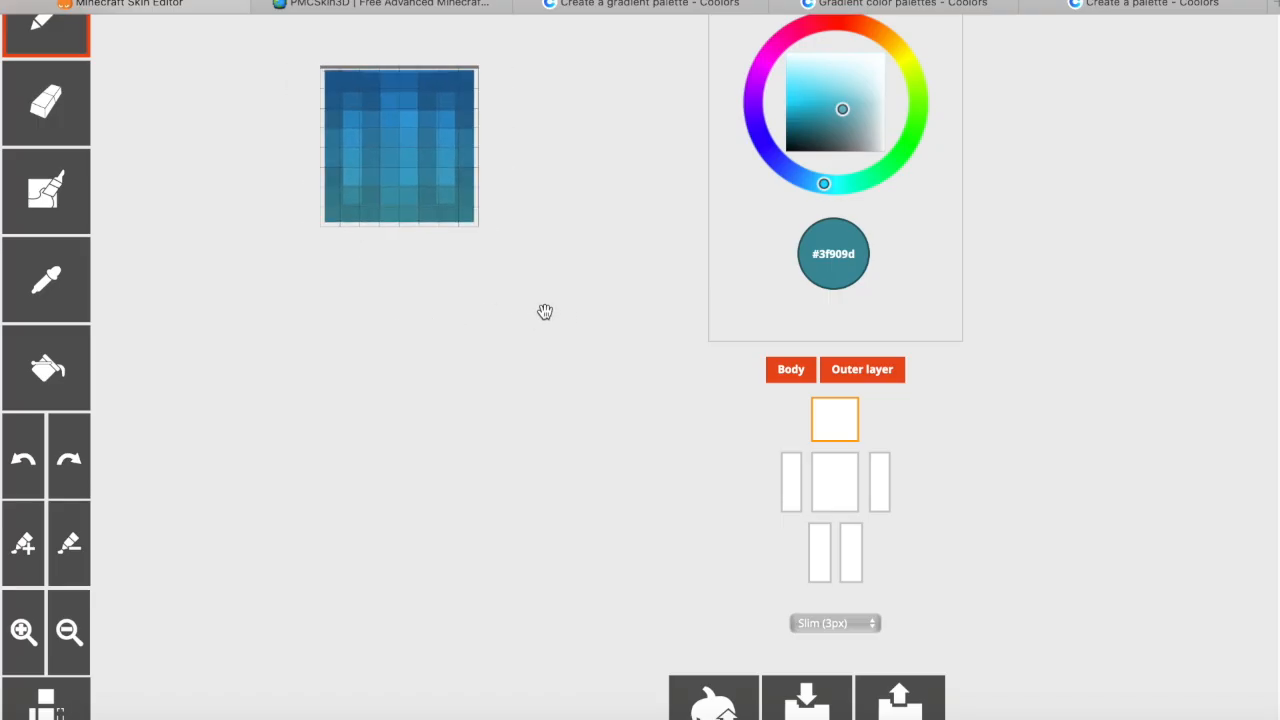
pyautogui.scroll(1, 553, 317)
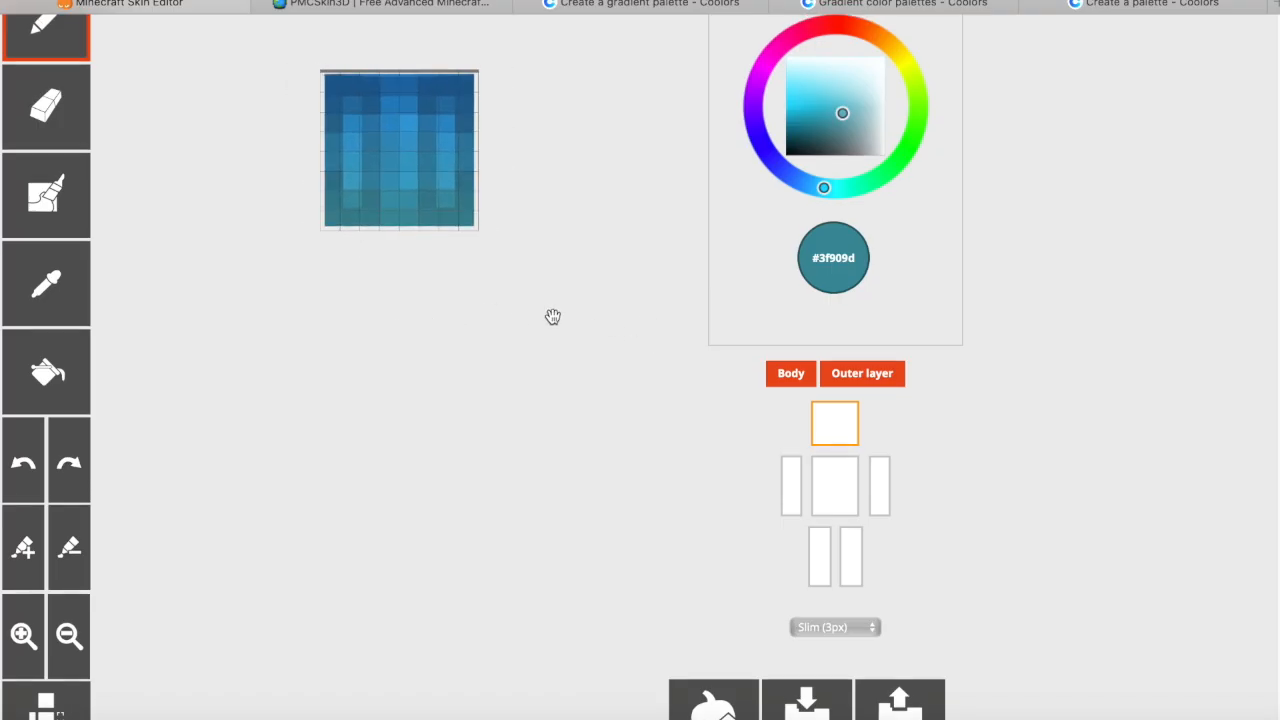
pyautogui.click(319, 5)
pyautogui.click(190, 5)
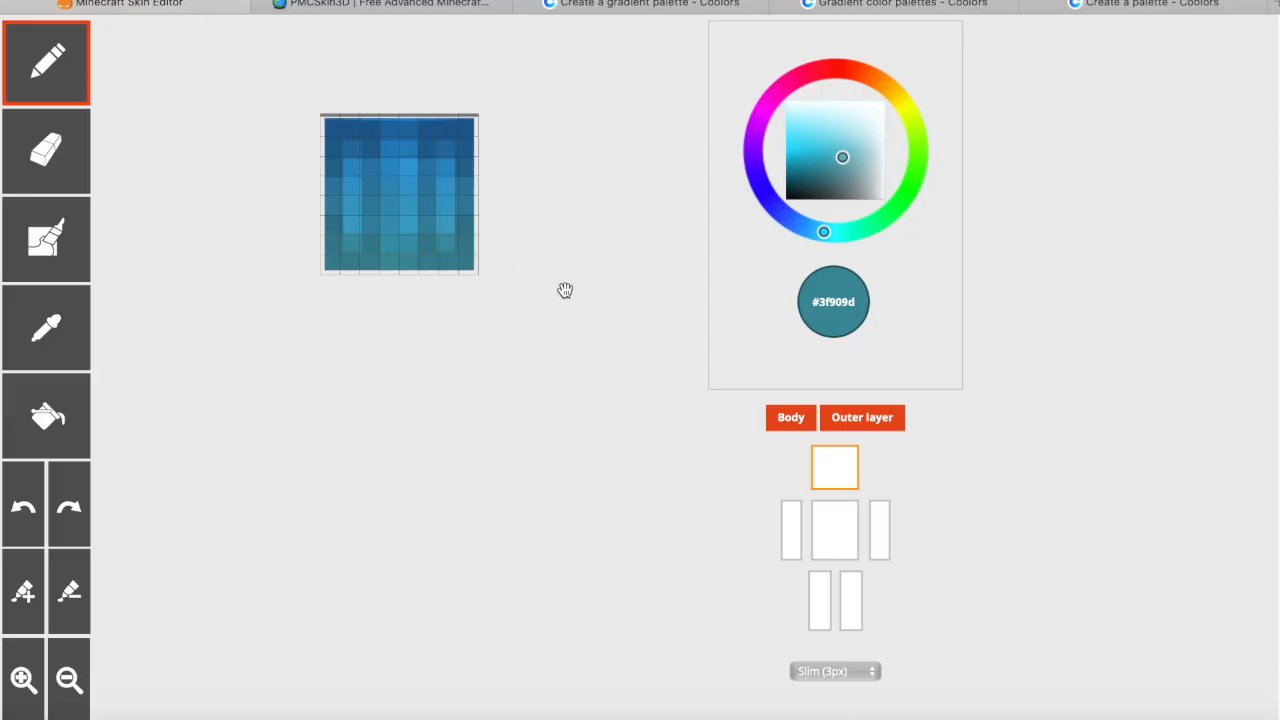
# Step: Download the skin and open it in PMCSkin3D, showing only the head's base layer from the back
pyautogui.scroll(-2, 570, 290)
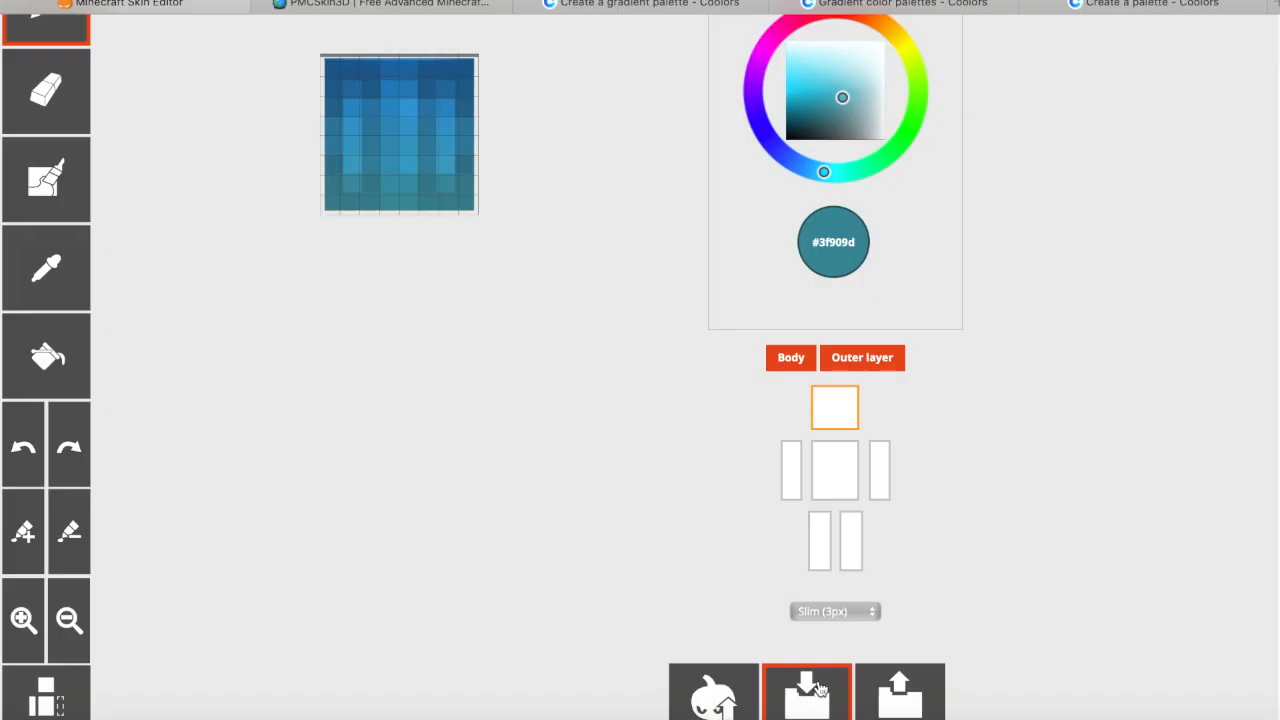
pyautogui.click(368, 5)
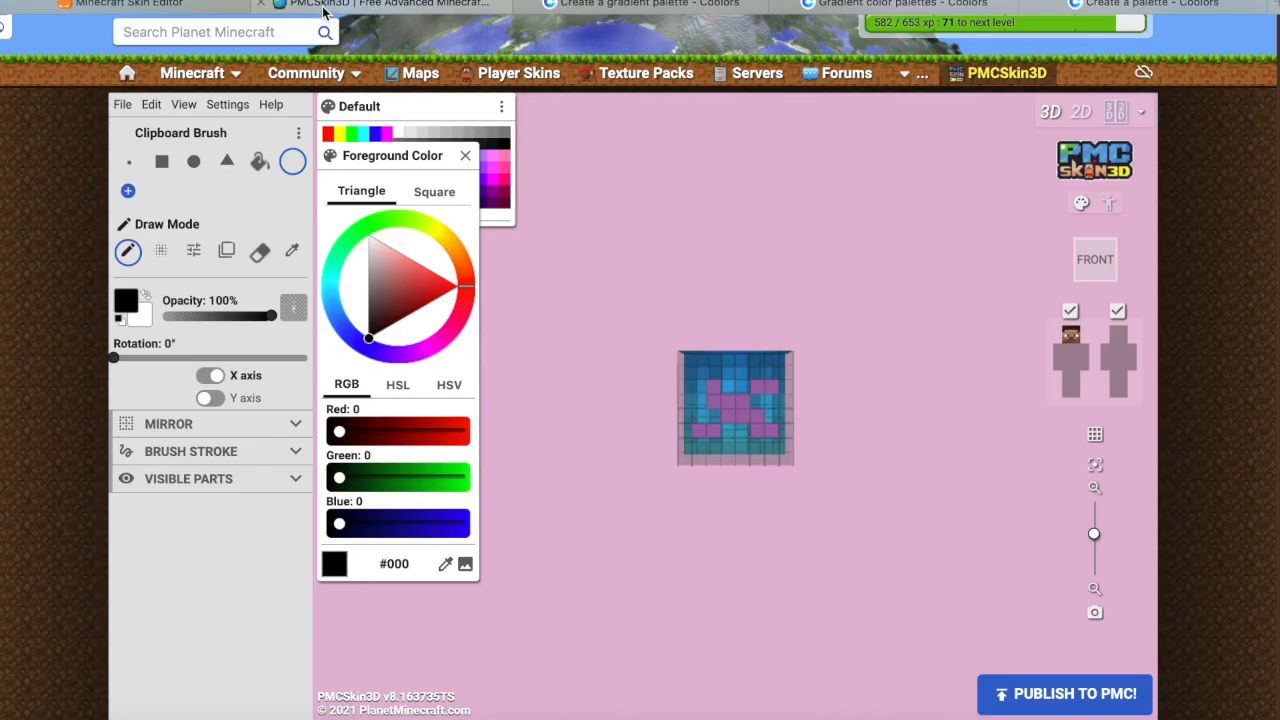
pyautogui.click(122, 106)
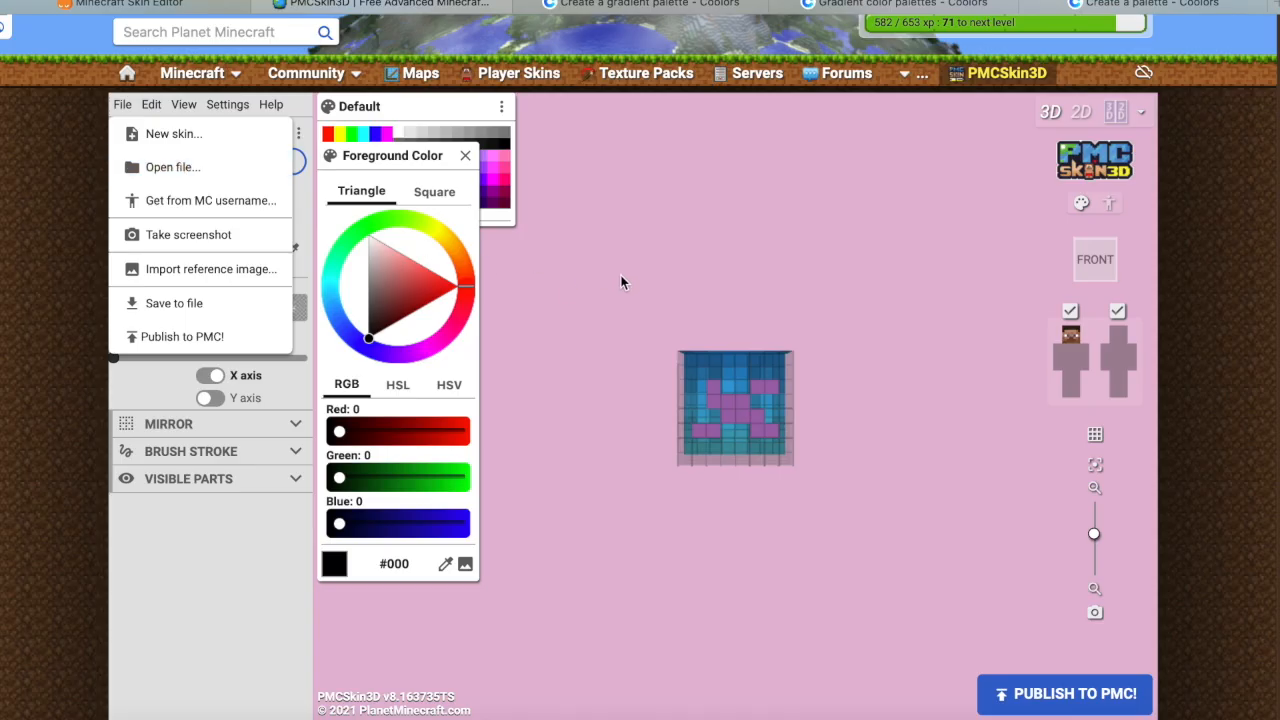
pyautogui.click(645, 245)
pyautogui.scroll(-1, 885, 378)
pyautogui.scroll(3, 885, 378)
pyautogui.moveTo(930, 271); pyautogui.dragTo(602, 266)
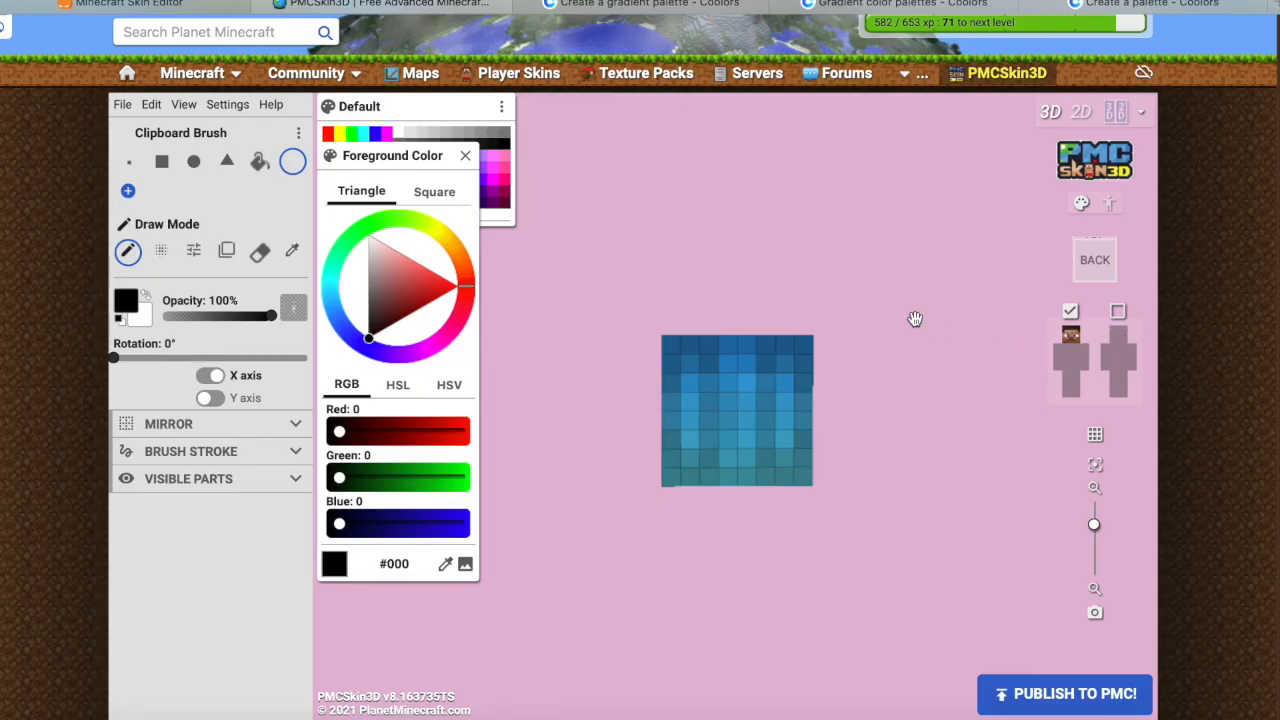
# Step: Copy the whole back of the head in Clone Mode with a square brush 8 wide and 8 high
pyautogui.click(227, 252)
pyautogui.click(163, 163)
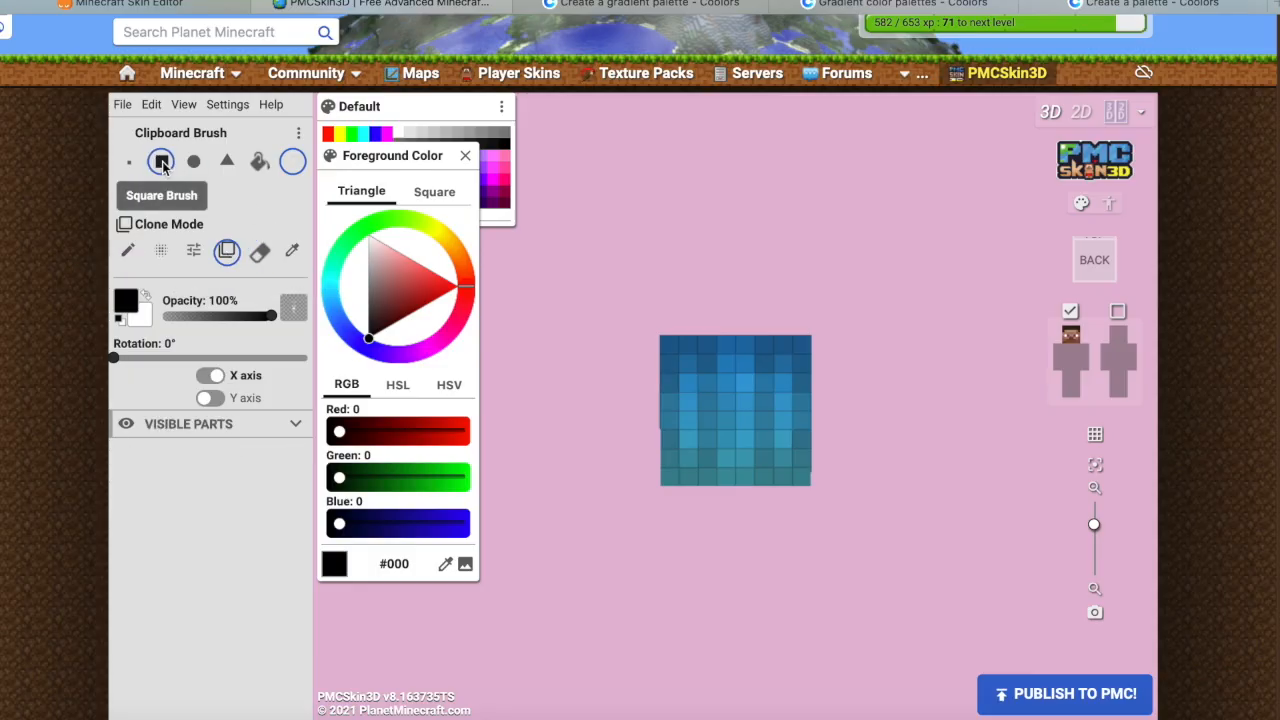
pyautogui.moveTo(172, 363); pyautogui.dragTo(215, 390)
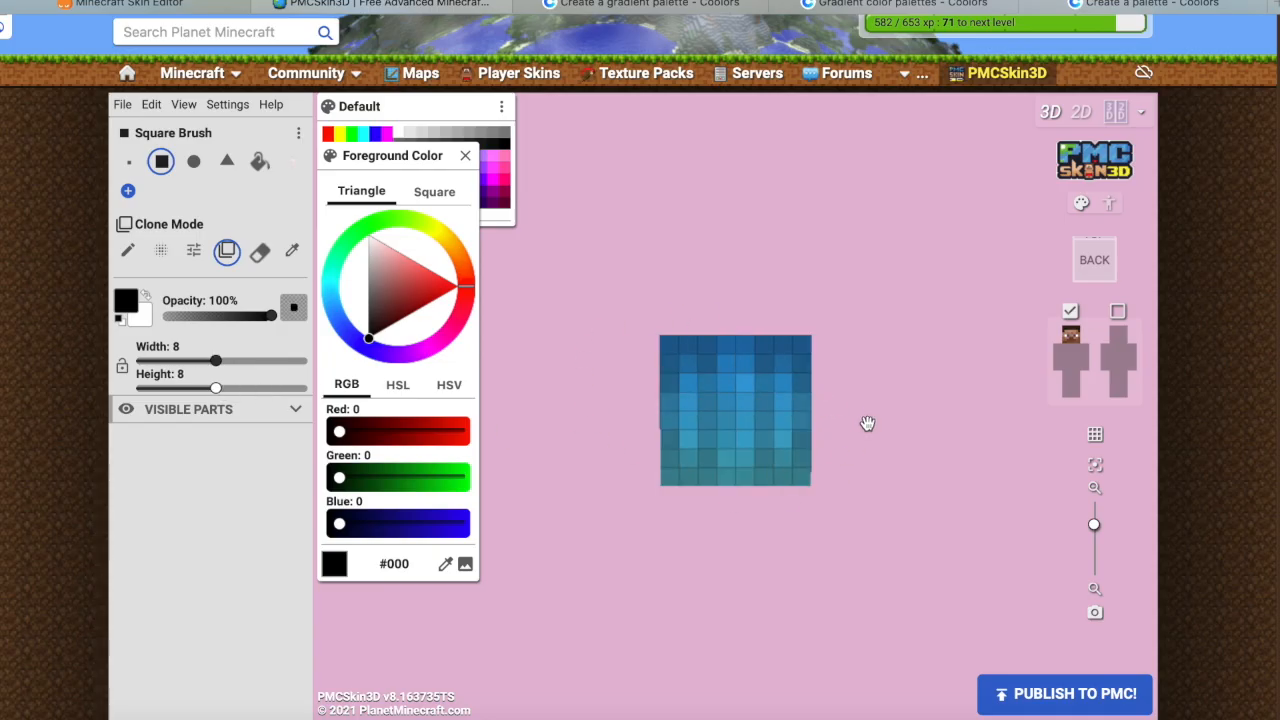
pyautogui.click(736, 420)
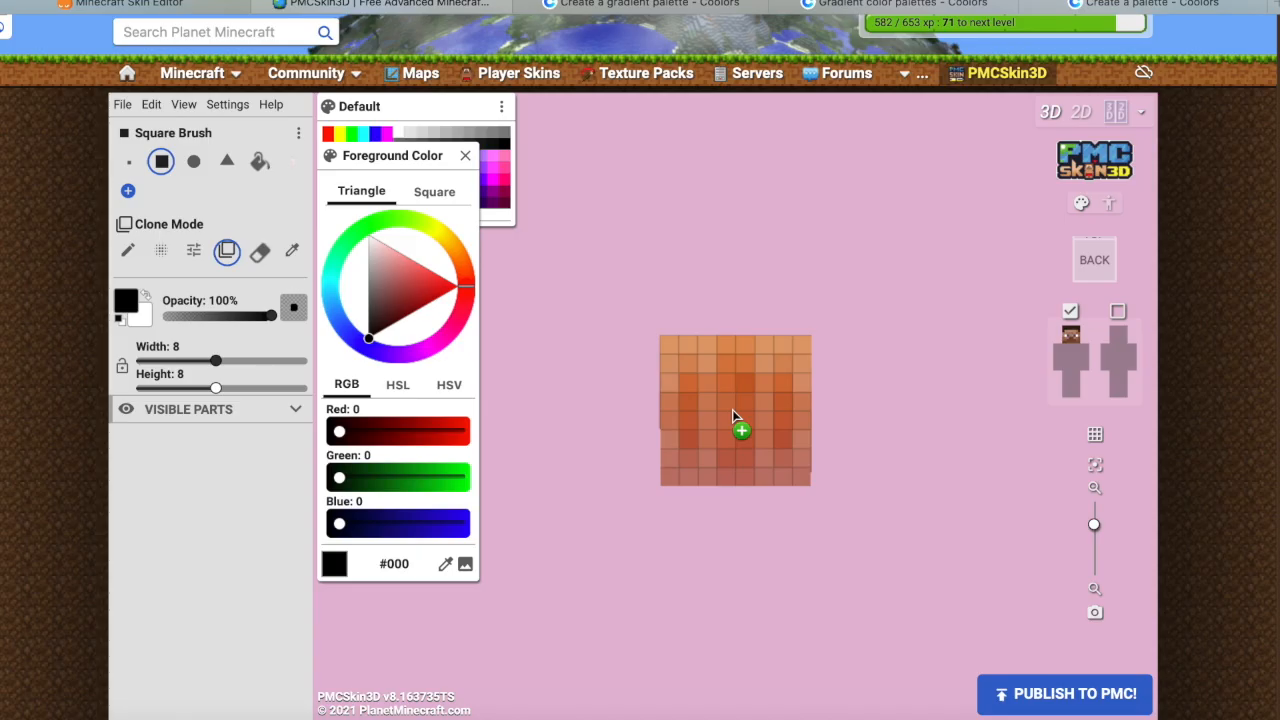
pyautogui.click(732, 409)
# Step: Stamp the copied hair onto the head's right side, then flip it on the X axis and stamp the left side
pyautogui.moveTo(746, 260)
pyautogui.mouseDown()
pyautogui.moveTo(665, 240)
pyautogui.moveTo(783, 417)
pyautogui.mouseUp()
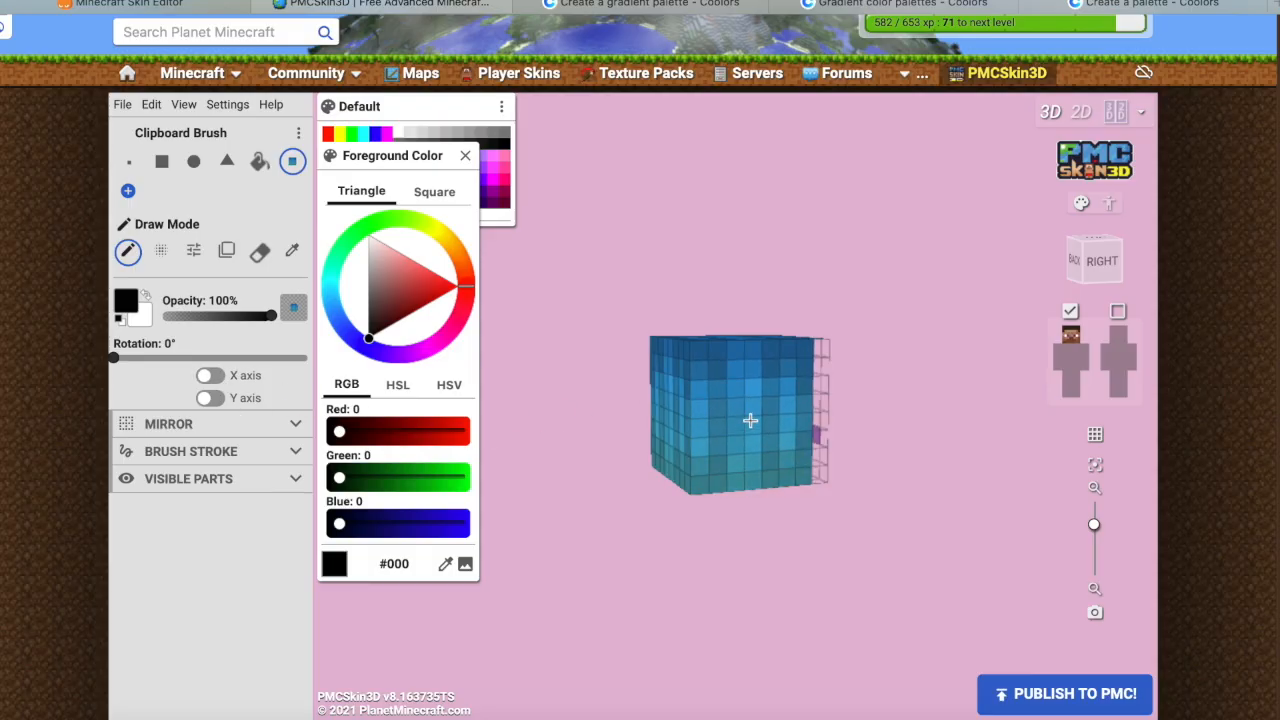
pyautogui.moveTo(580, 251); pyautogui.dragTo(841, 253)
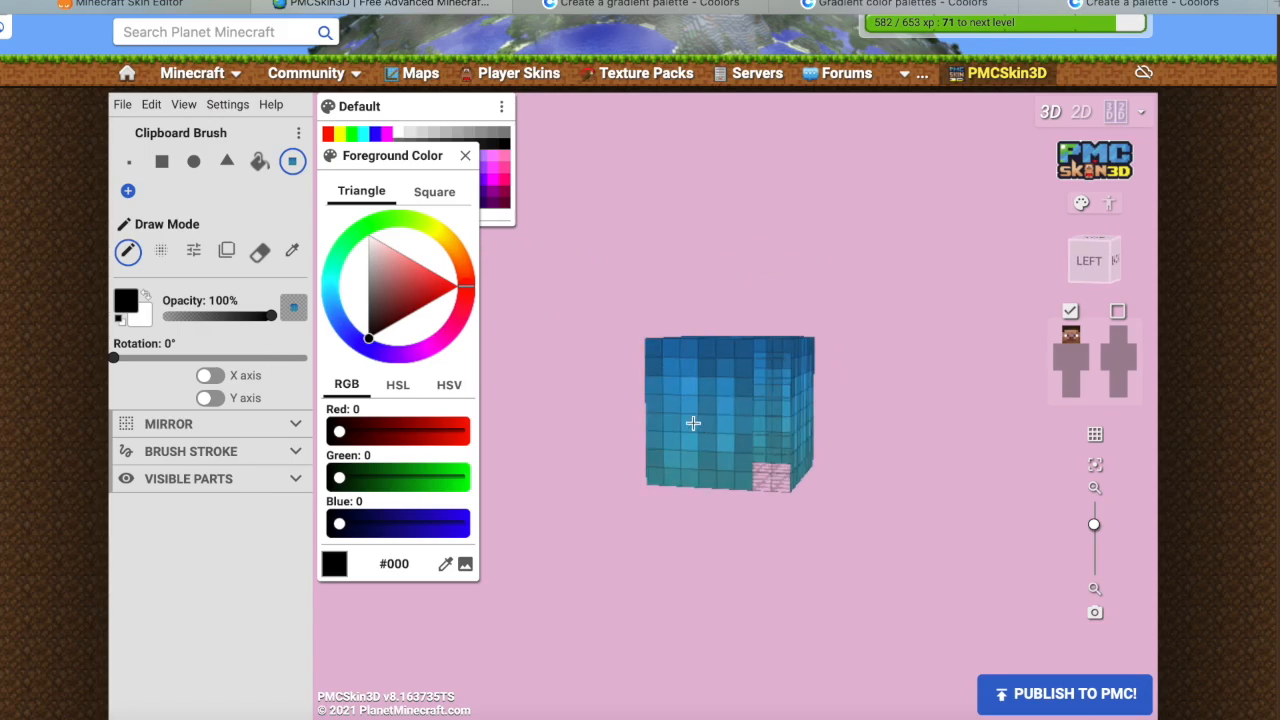
pyautogui.click(210, 378)
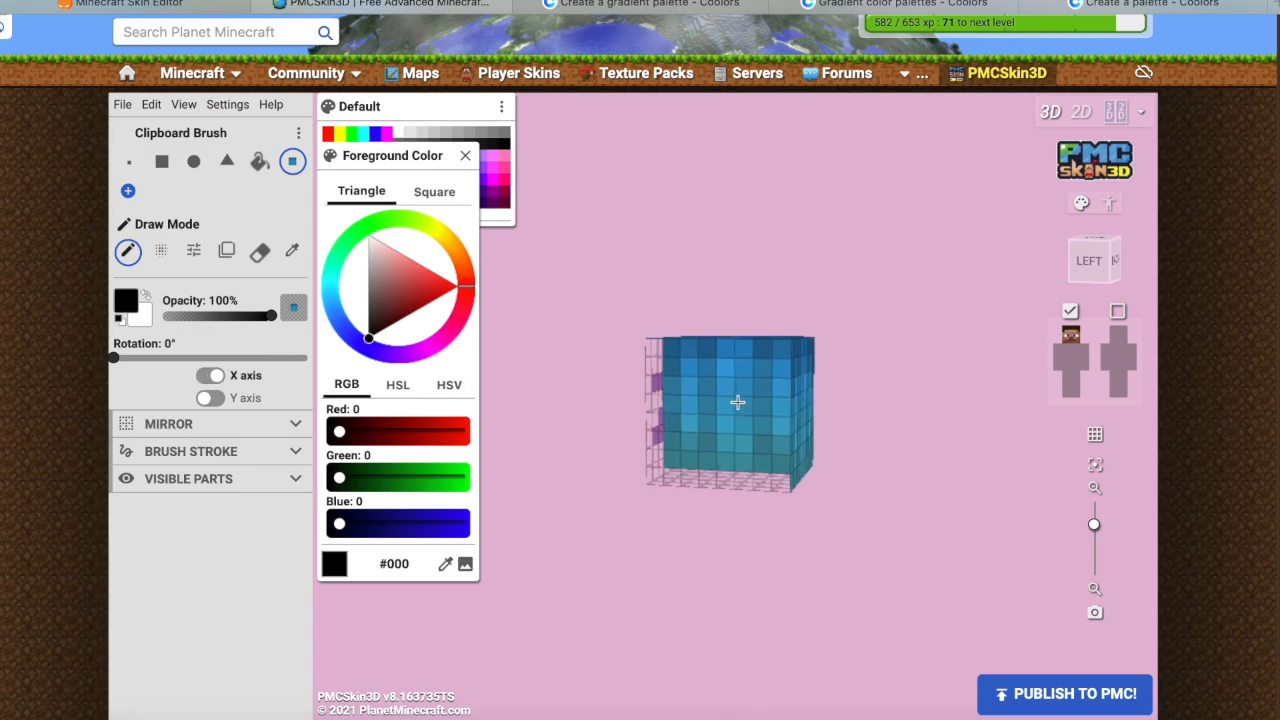
pyautogui.click(722, 414)
# Step: Save the skin with both layers shown to a file, load it in Minecraft Skin Editor and turn it to the back
pyautogui.moveTo(848, 240); pyautogui.dragTo(622, 232)
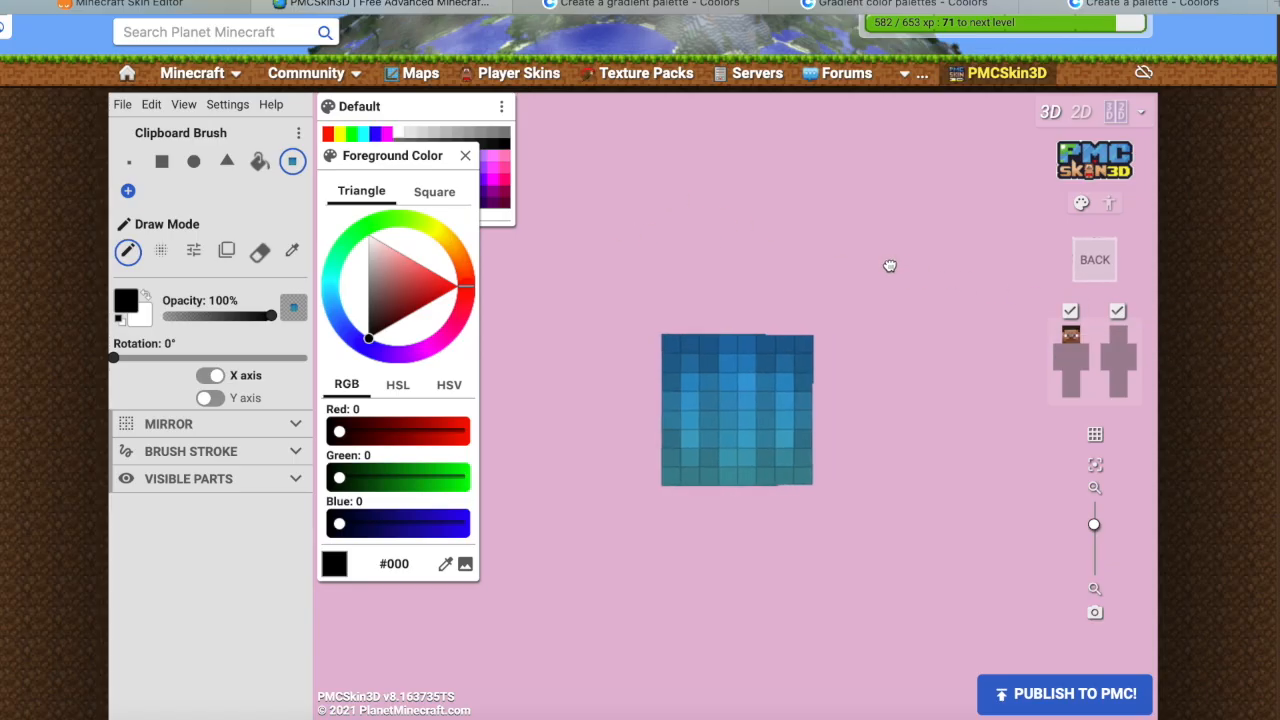
pyautogui.scroll(-1, 923, 383)
pyautogui.scroll(1, 795, 308)
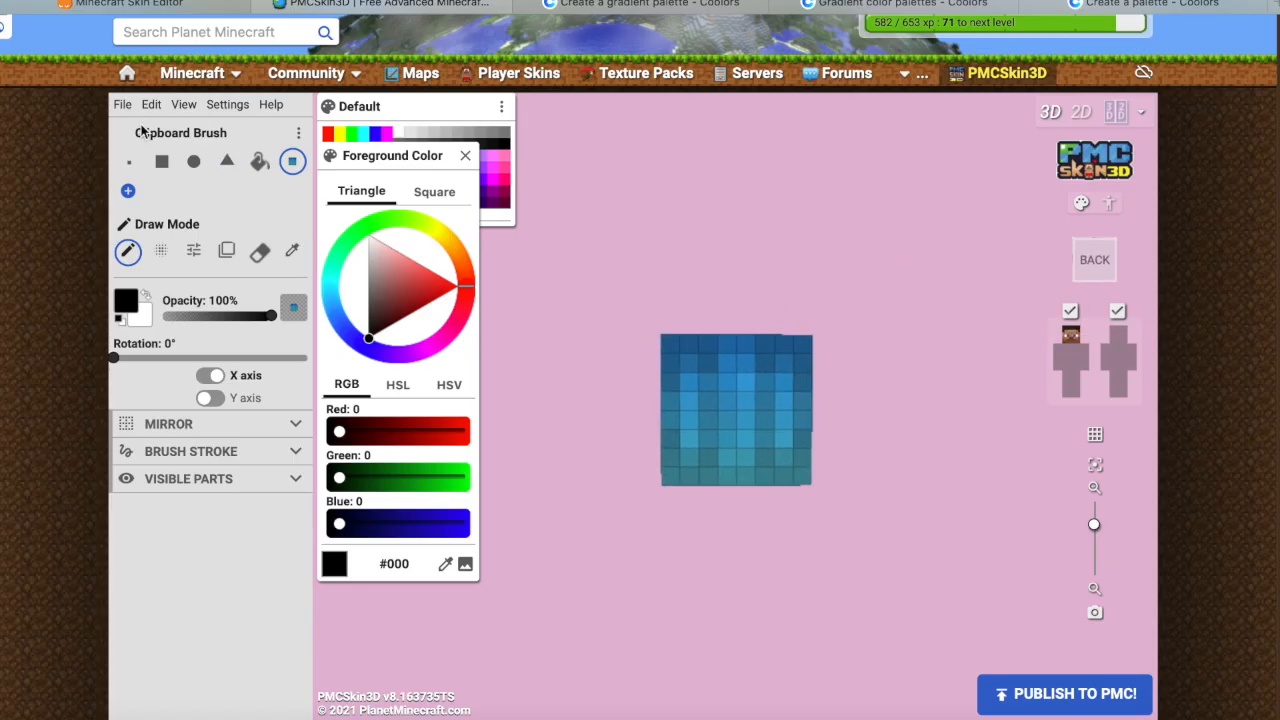
pyautogui.click(123, 104)
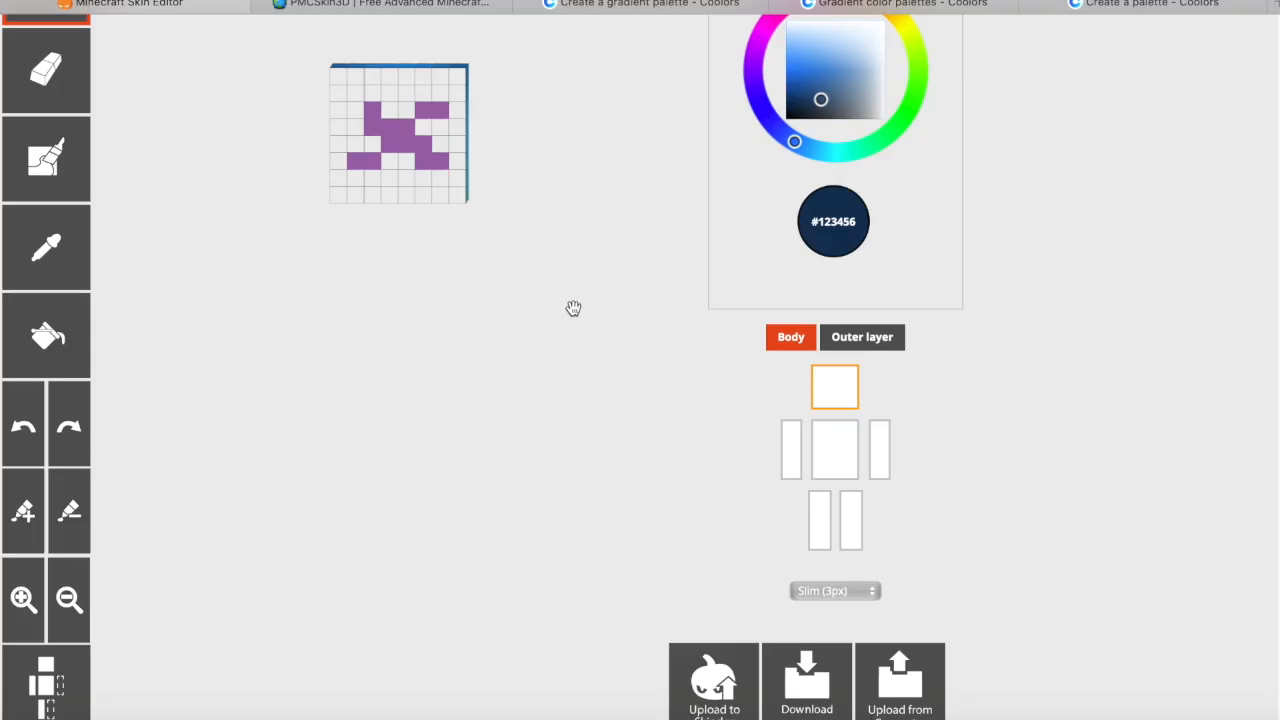
pyautogui.moveTo(571, 306); pyautogui.dragTo(275, 331)
pyautogui.moveTo(511, 161); pyautogui.dragTo(521, 161)
# Step: Show the torso, sample the bottom hair row's side colour #3e8591 and extend it across the torso's top row
pyautogui.click(832, 436)
pyautogui.click(45, 248)
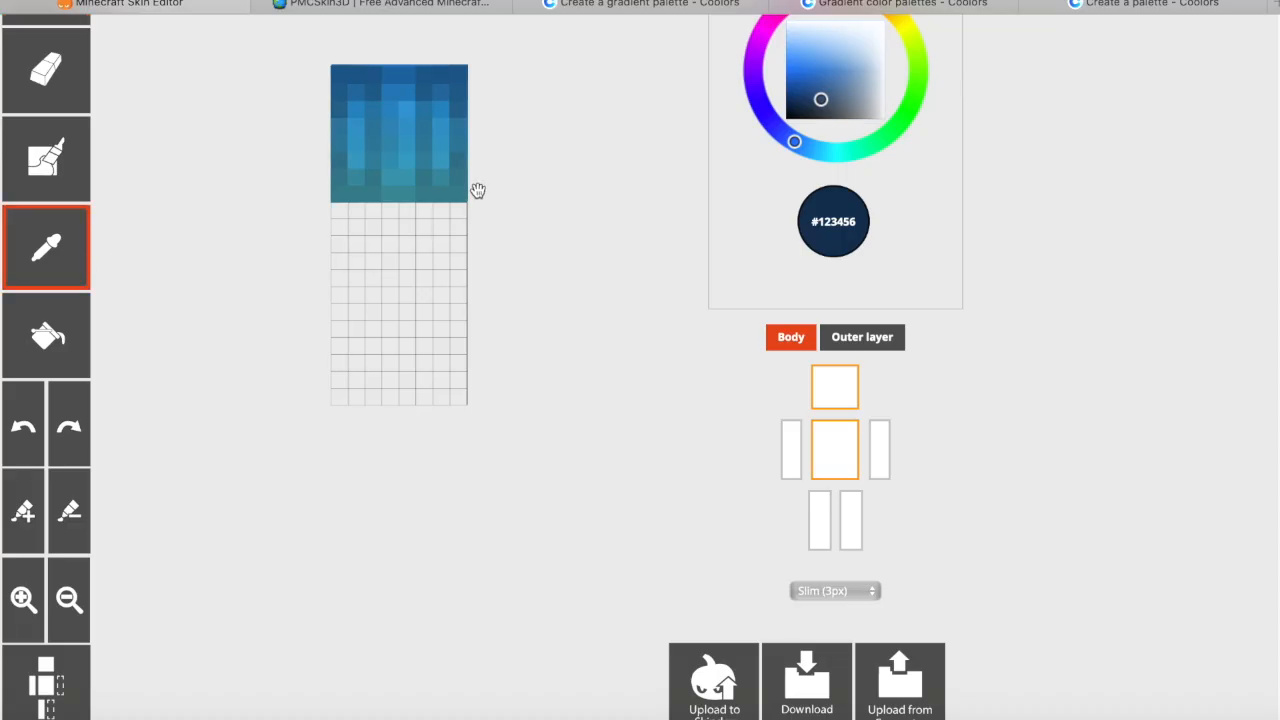
pyautogui.click(457, 194)
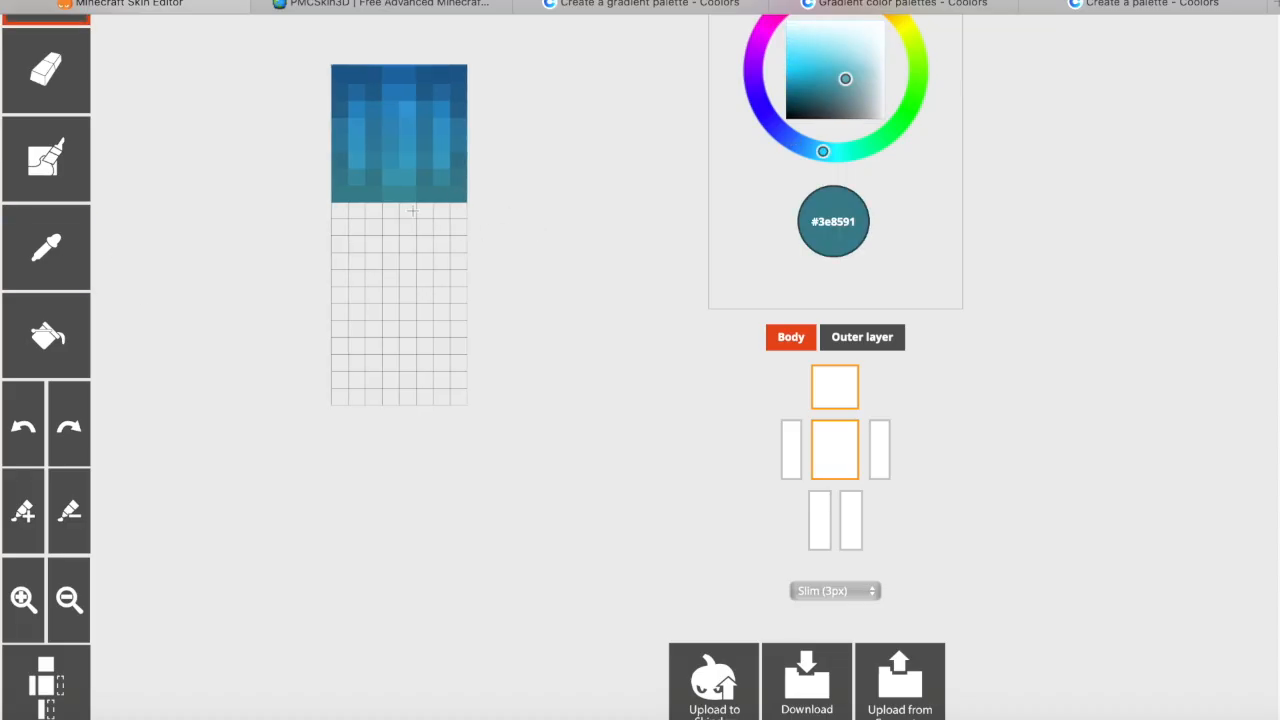
pyautogui.moveTo(426, 207); pyautogui.dragTo(458, 208)
pyautogui.moveTo(371, 212)
pyautogui.mouseDown()
pyautogui.moveTo(336, 210)
pyautogui.moveTo(402, 216)
pyautogui.mouseUp()
# Step: Sample the bottom hair row's centre colour #40929f for the torso top row's middle pixels and check head and torso separately
pyautogui.click(45, 248)
pyautogui.click(403, 200)
pyautogui.click(840, 431)
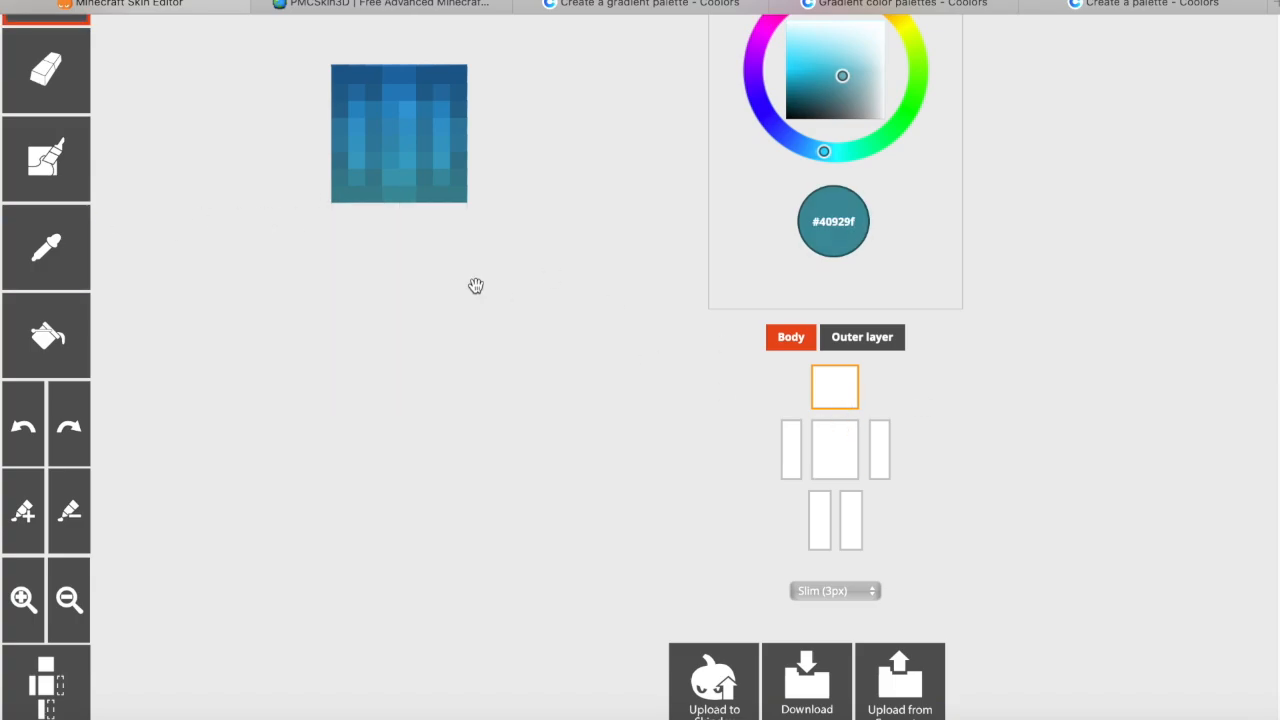
pyautogui.click(848, 435)
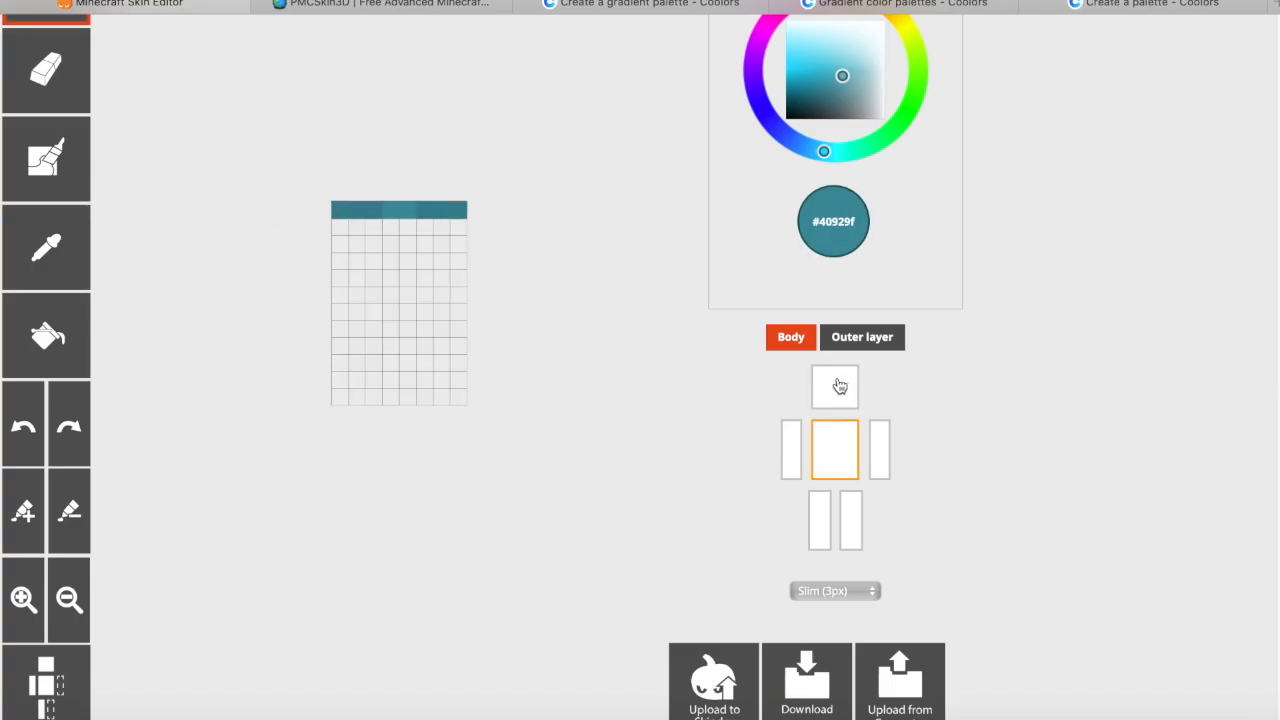
pyautogui.click(840, 387)
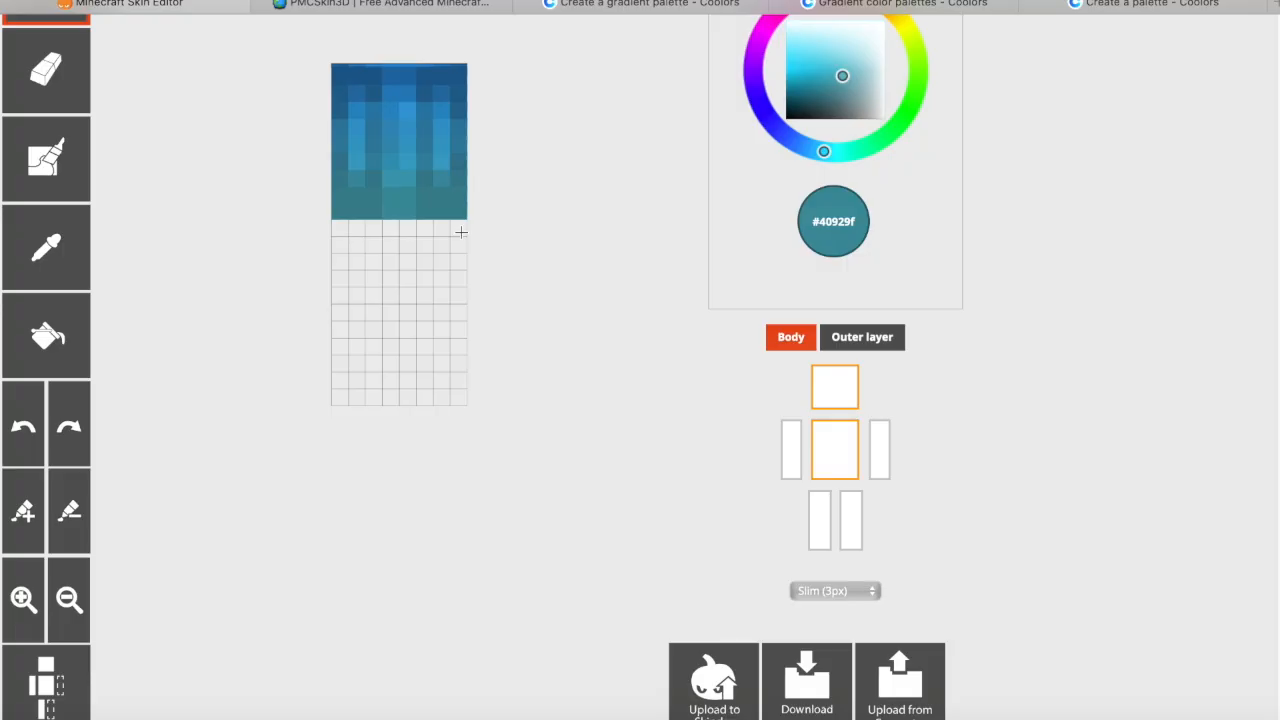
# Step: Sample the torso top row's side colour #3e8591 and reorder the browser tabs so the gradient palettes follow the skin editor
pyautogui.click(60, 262)
pyautogui.click(434, 212)
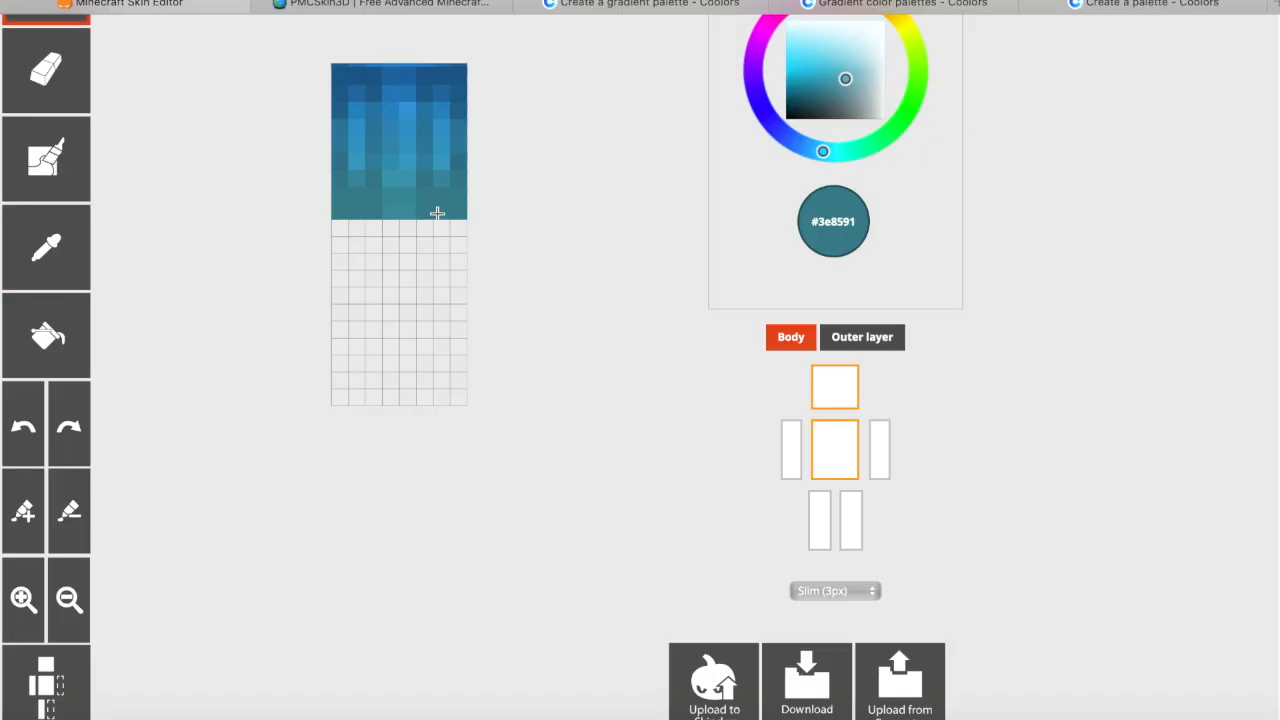
pyautogui.click(62, 250)
pyautogui.click(461, 215)
pyautogui.moveTo(800, 8); pyautogui.dragTo(430, 14)
pyautogui.moveTo(880, 8); pyautogui.dragTo(318, 5)
pyautogui.click(150, 4)
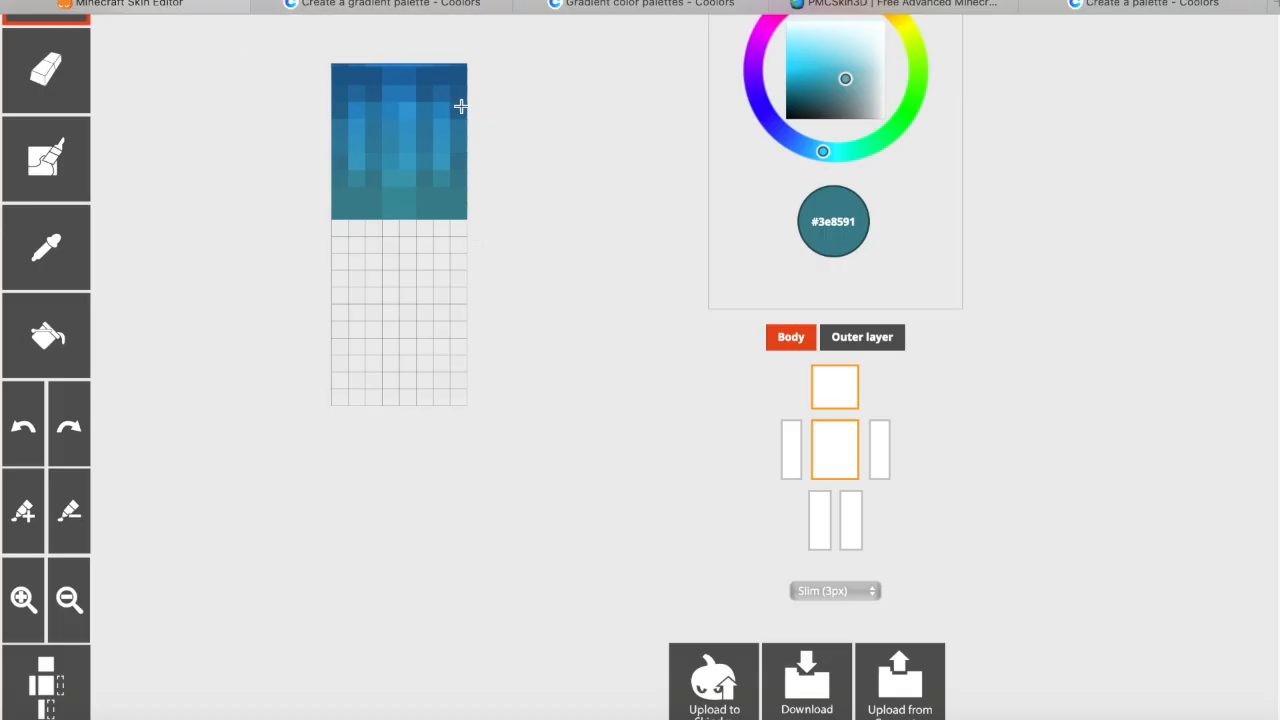
# Step: Copy #438C92 from the Coolors gradient palette and paint the first, third, sixth and eighth pixels of the torso's second row
pyautogui.click(418, 10)
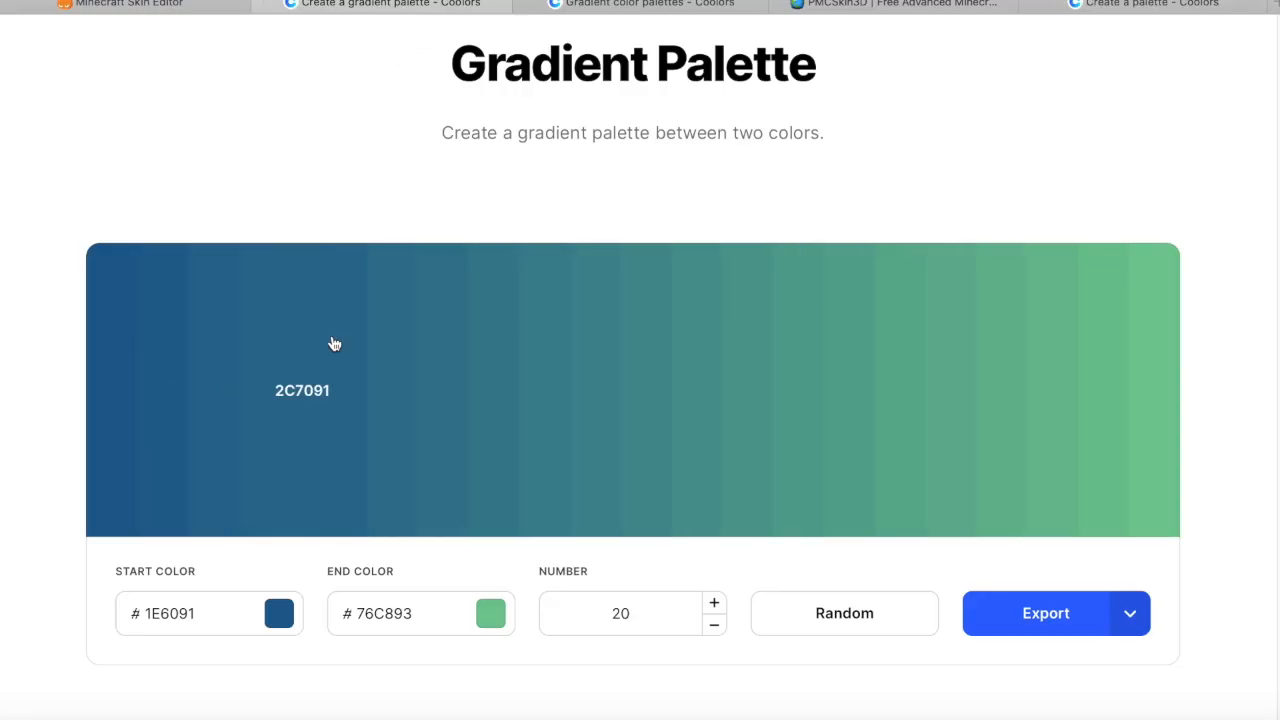
pyautogui.click(588, 370)
pyautogui.click(168, 4)
pyautogui.doubleClick(860, 229)
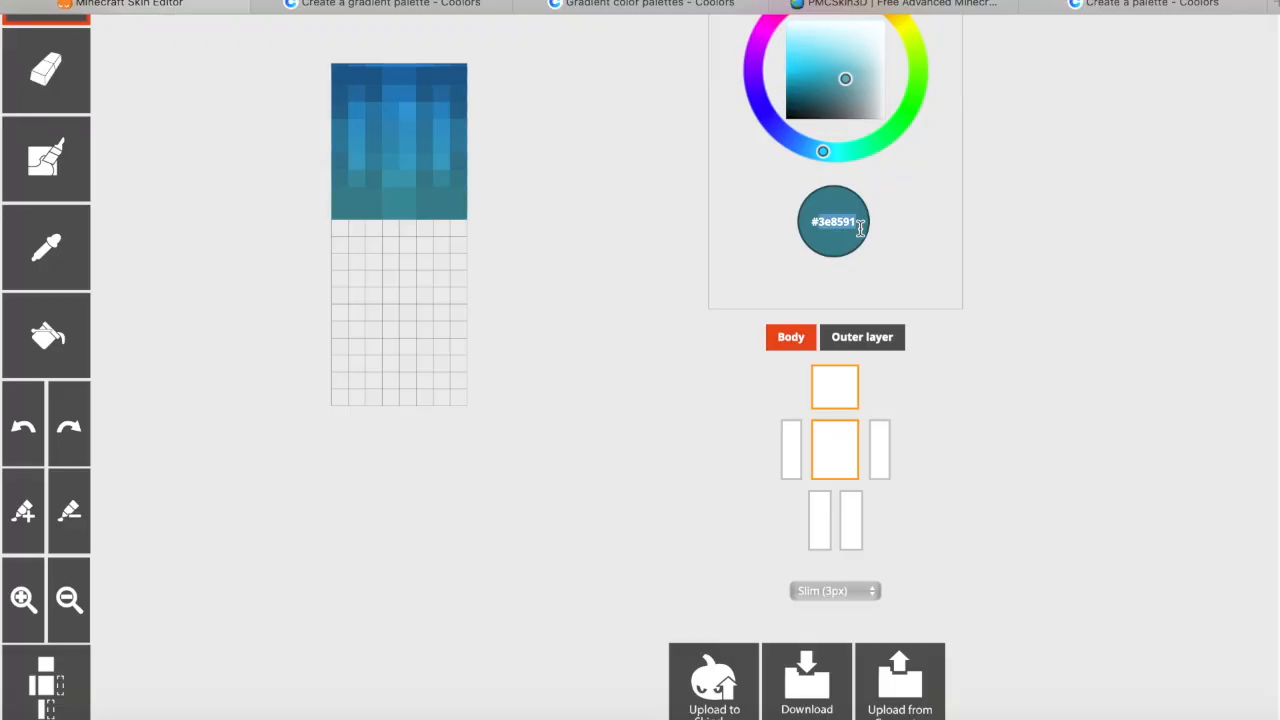
pyautogui.hotkey('ctrl', 'v')
pyautogui.click(425, 228)
pyautogui.click(465, 233)
pyautogui.click(376, 231)
pyautogui.click(342, 232)
pyautogui.moveTo(570, 290); pyautogui.dragTo(572, 285)
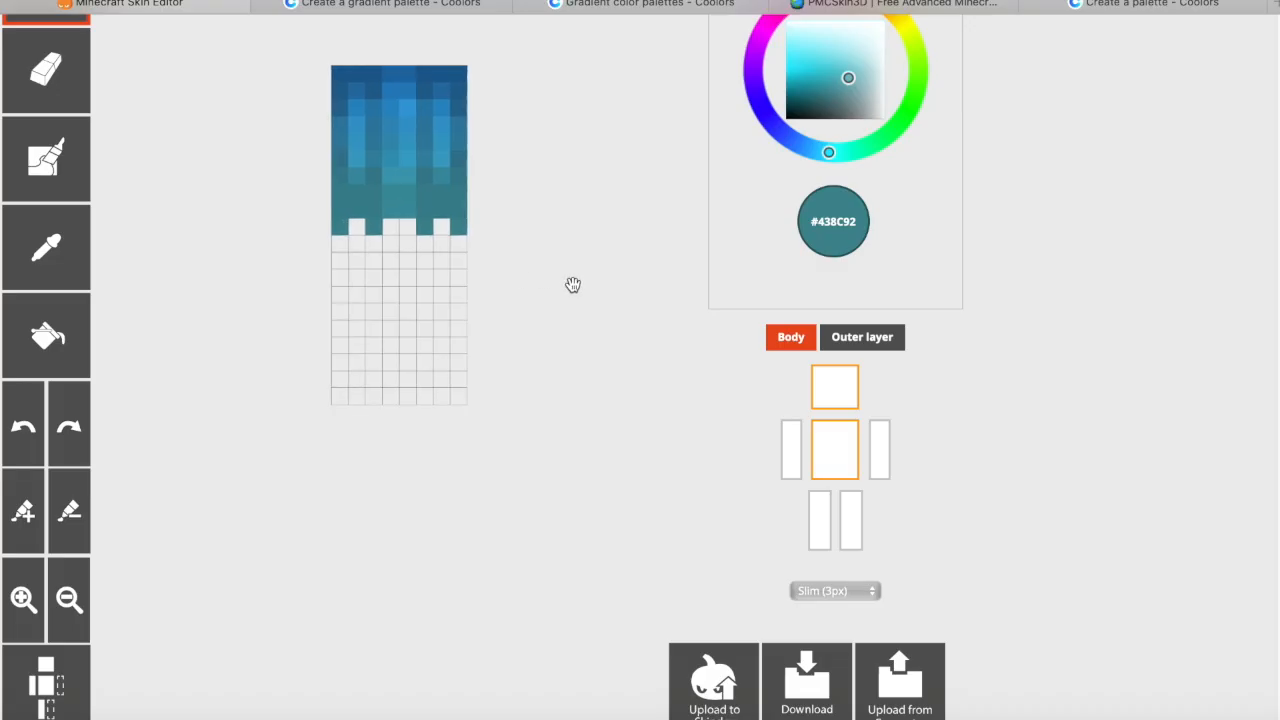
# Step: Copy #489192 from the gradient palette and paint the two outermost pixels of the torso's third row
pyautogui.click(382, 4)
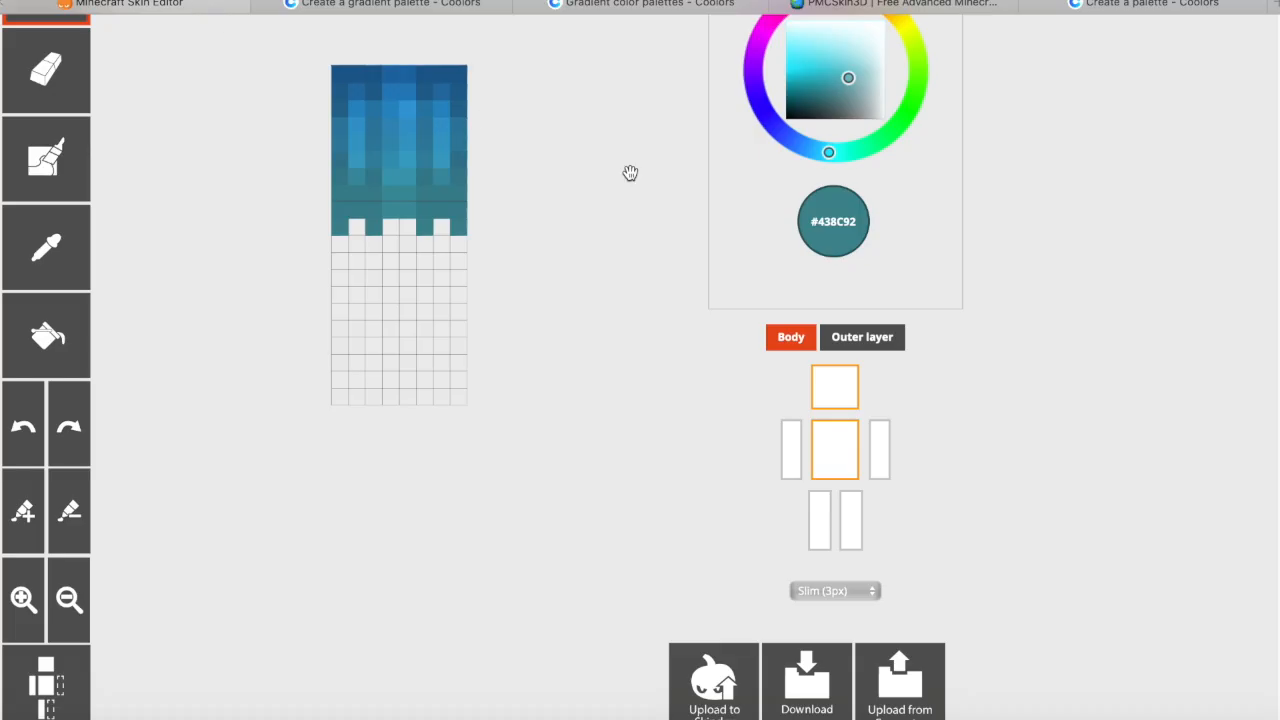
pyautogui.doubleClick(846, 242)
pyautogui.press('super+v')
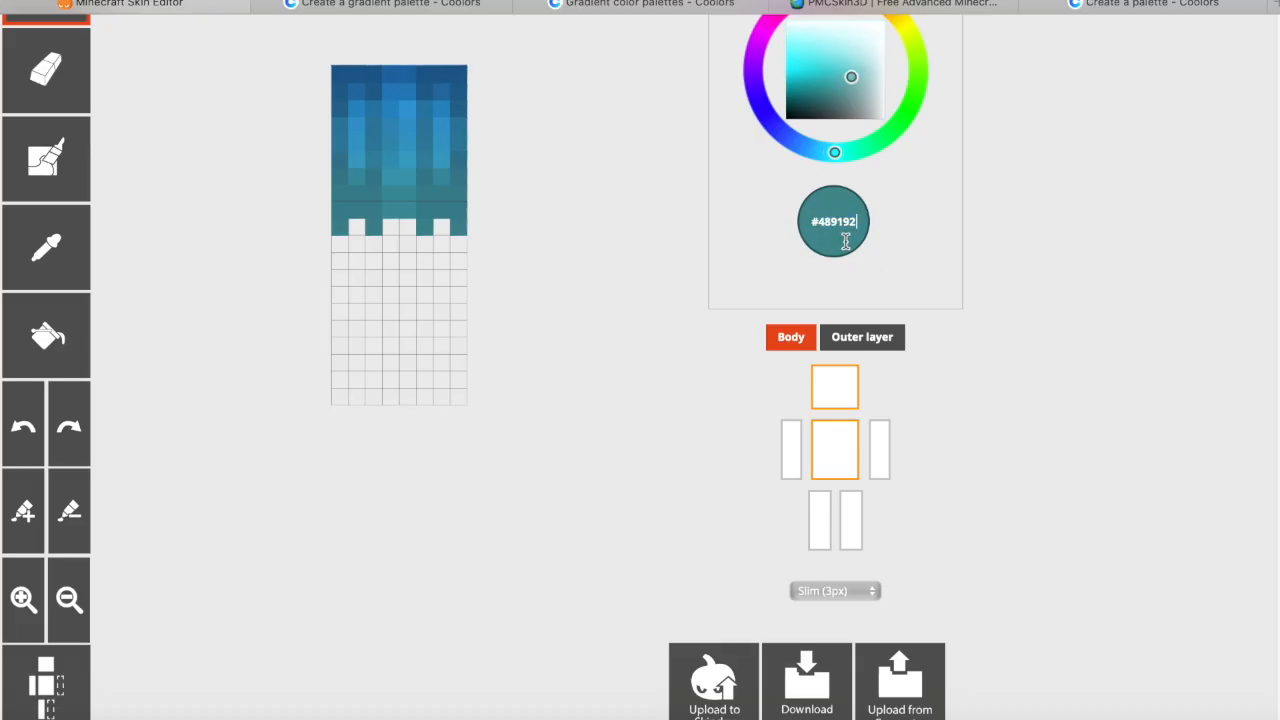
pyautogui.click(460, 244)
pyautogui.click(339, 244)
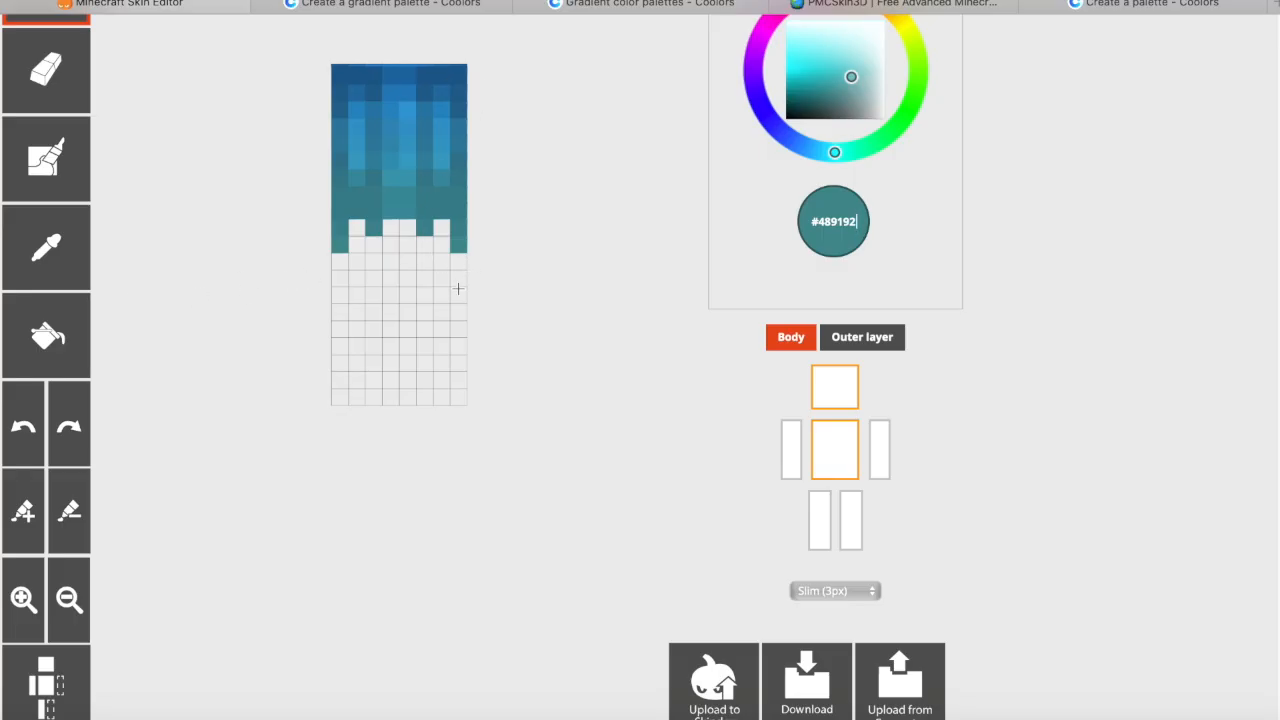
# Step: Hide the head and sample the torso's upper-row side and centre colours to compare them
pyautogui.click(78, 247)
pyautogui.click(428, 230)
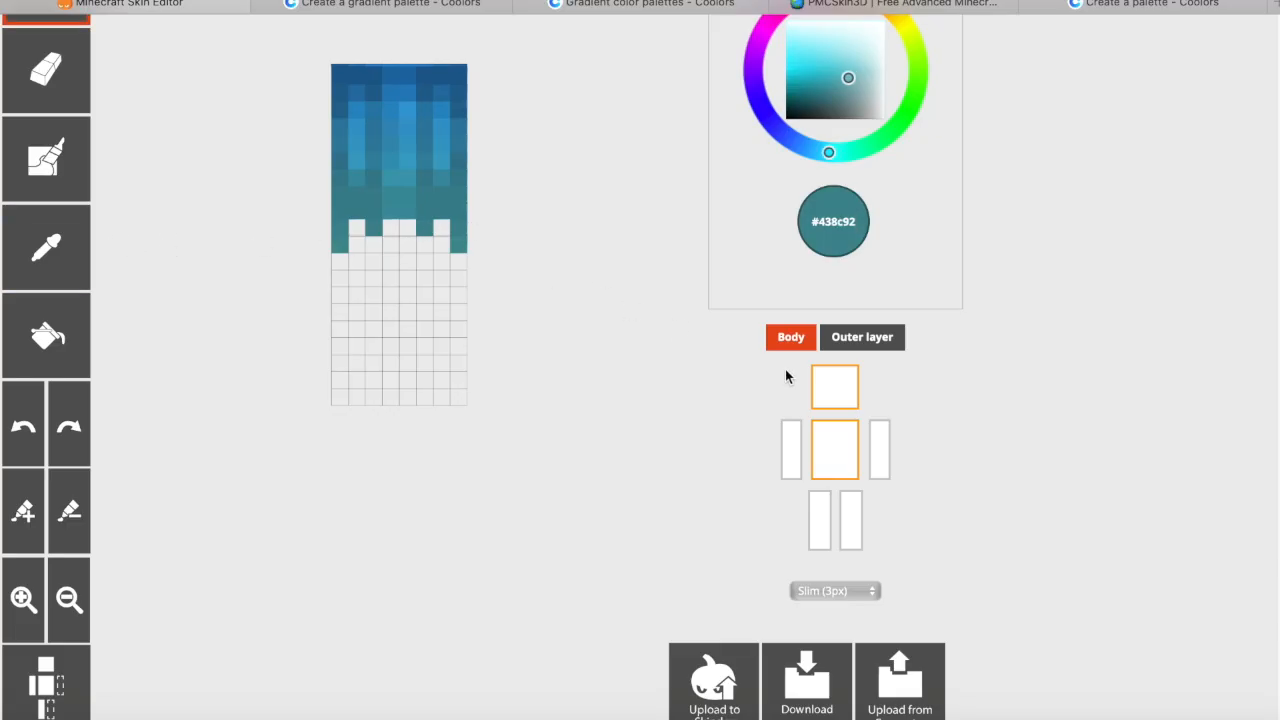
pyautogui.click(835, 386)
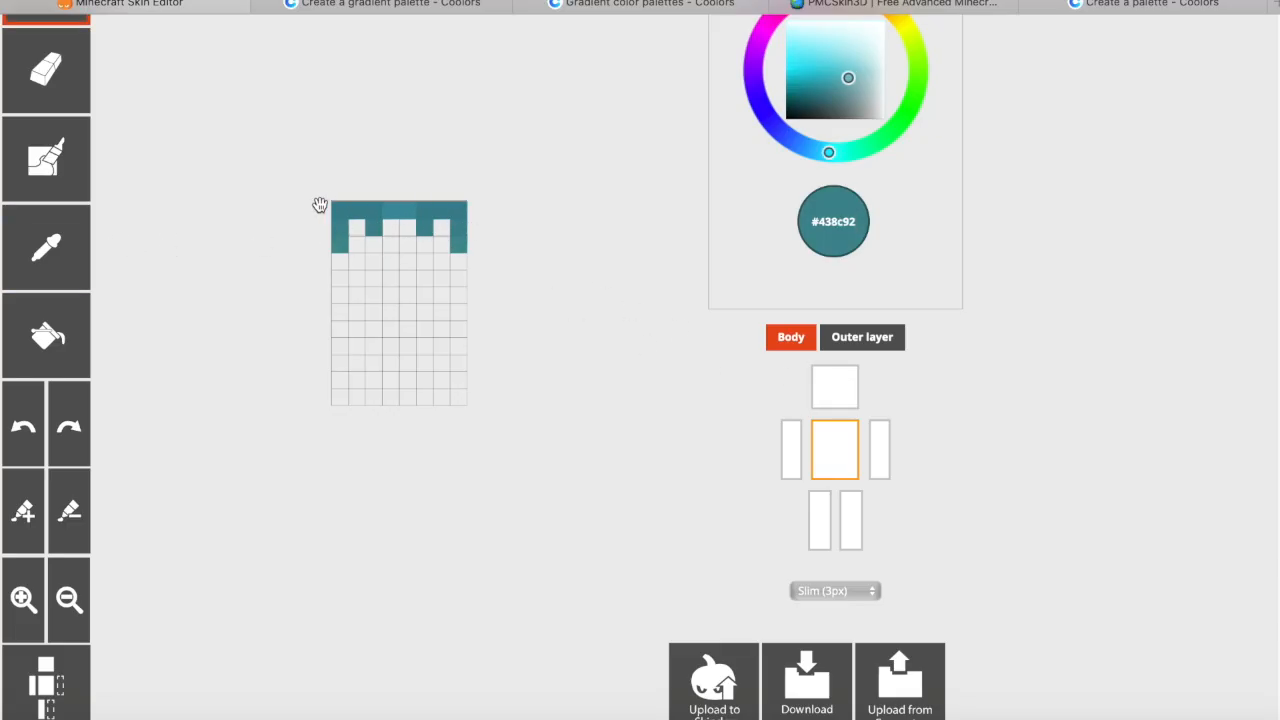
pyautogui.click(849, 388)
pyautogui.click(48, 248)
pyautogui.click(844, 389)
pyautogui.click(403, 213)
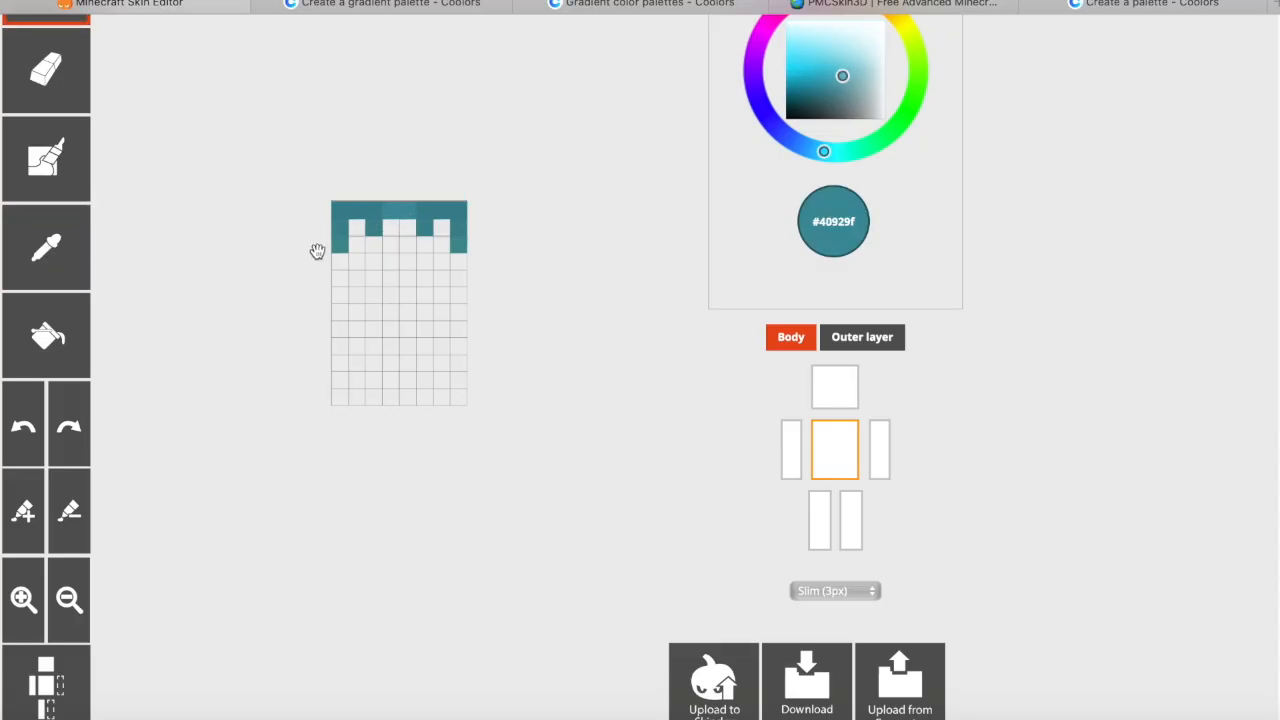
pyautogui.click(48, 248)
pyautogui.click(429, 210)
pyautogui.click(55, 248)
pyautogui.click(405, 208)
# Step: Sample the torso's second-row colour, brighten it to #489ca3 and paint that row's second, fourth and seventh pixels
pyautogui.click(82, 241)
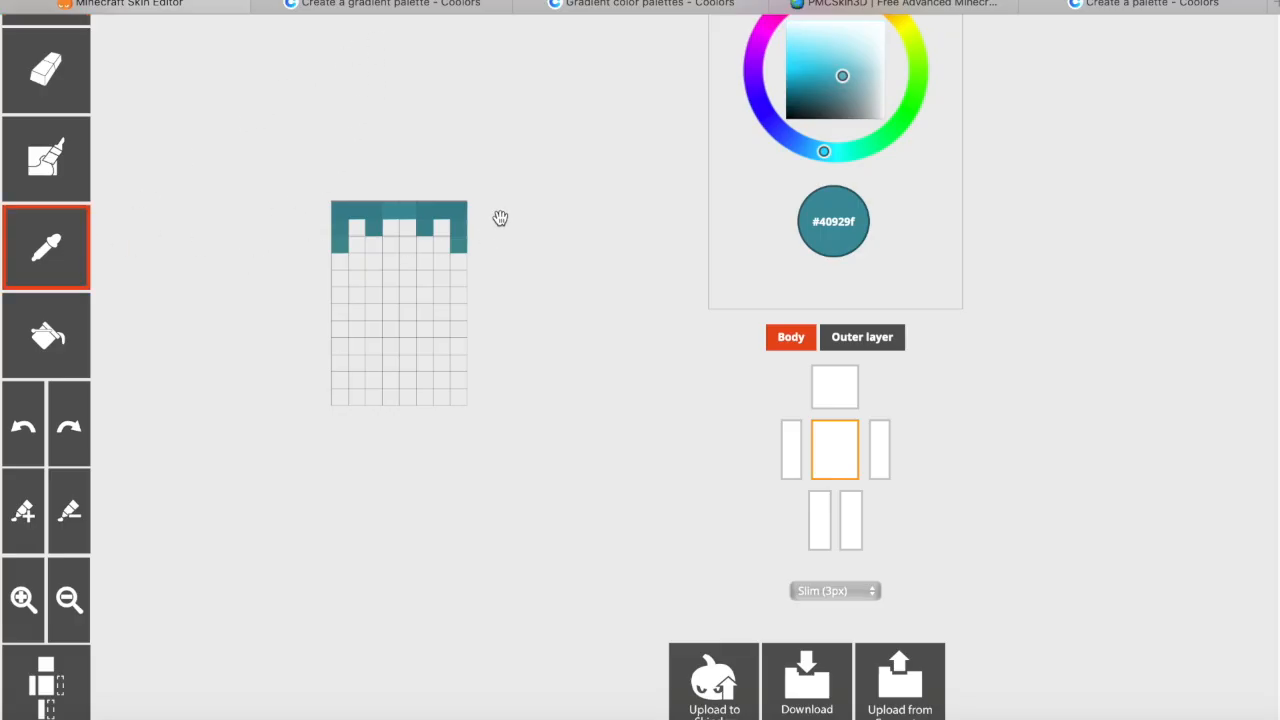
pyautogui.click(459, 228)
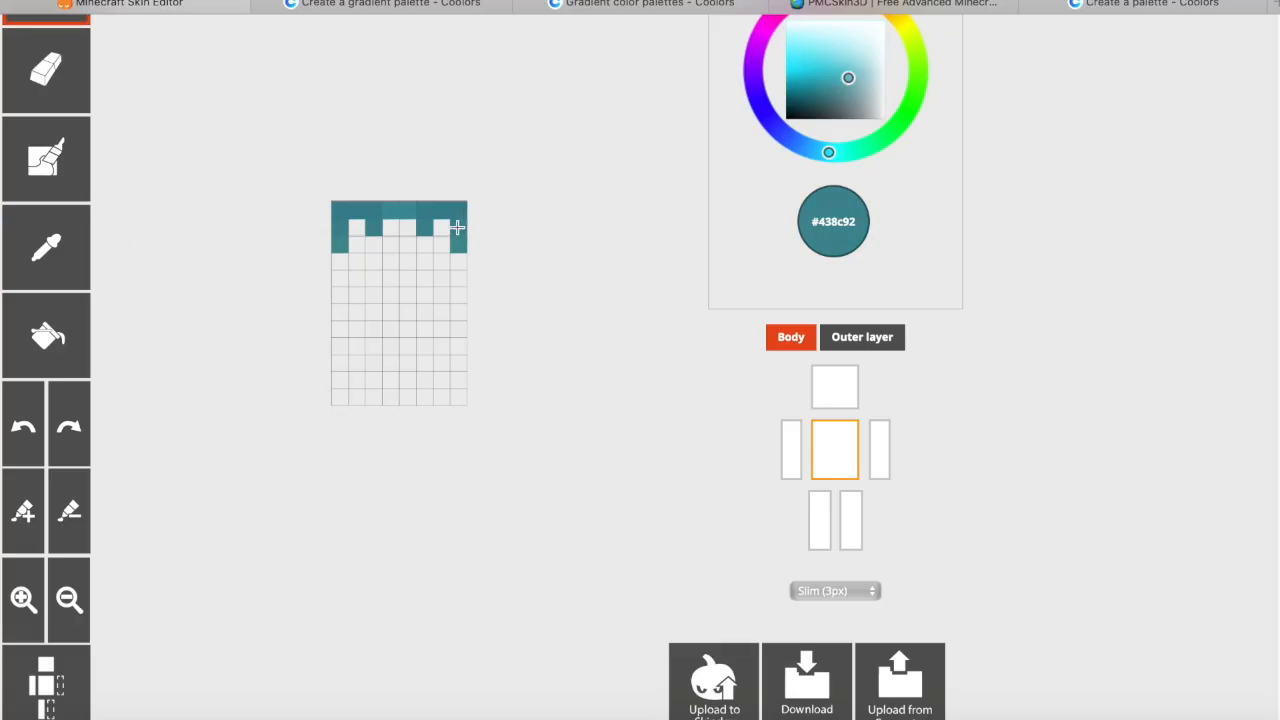
pyautogui.click(846, 74)
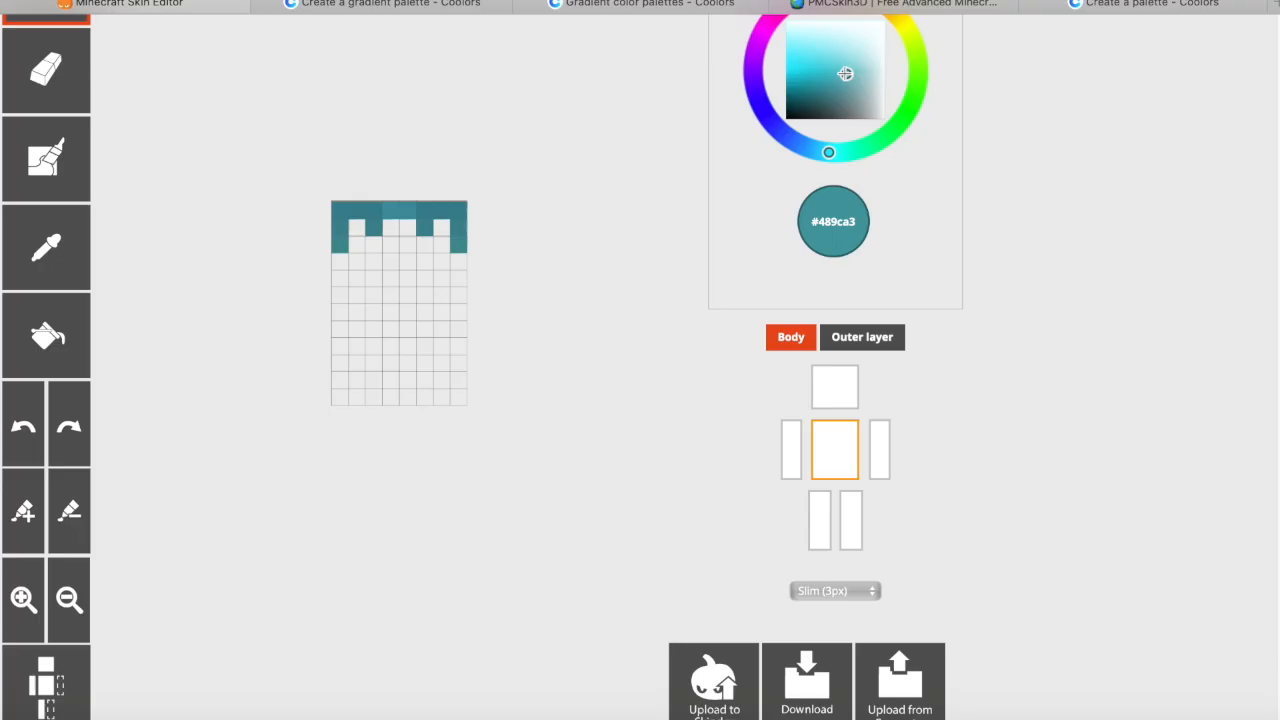
pyautogui.click(394, 228)
pyautogui.click(846, 74)
pyautogui.click(438, 224)
pyautogui.click(355, 227)
# Step: Sample the third row's edge colour, brighten it to #51a3a4, paint that row's third and sixth pixels and show the head again
pyautogui.click(82, 250)
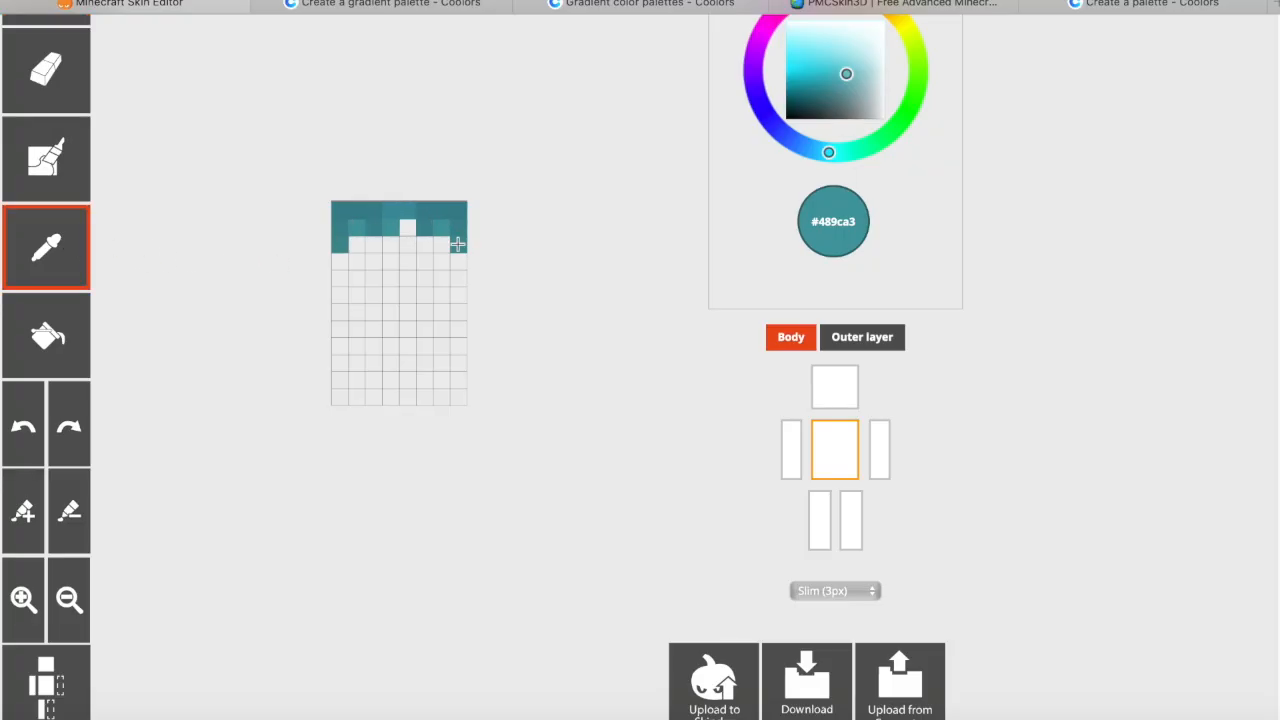
pyautogui.click(459, 246)
pyautogui.click(850, 73)
pyautogui.click(426, 249)
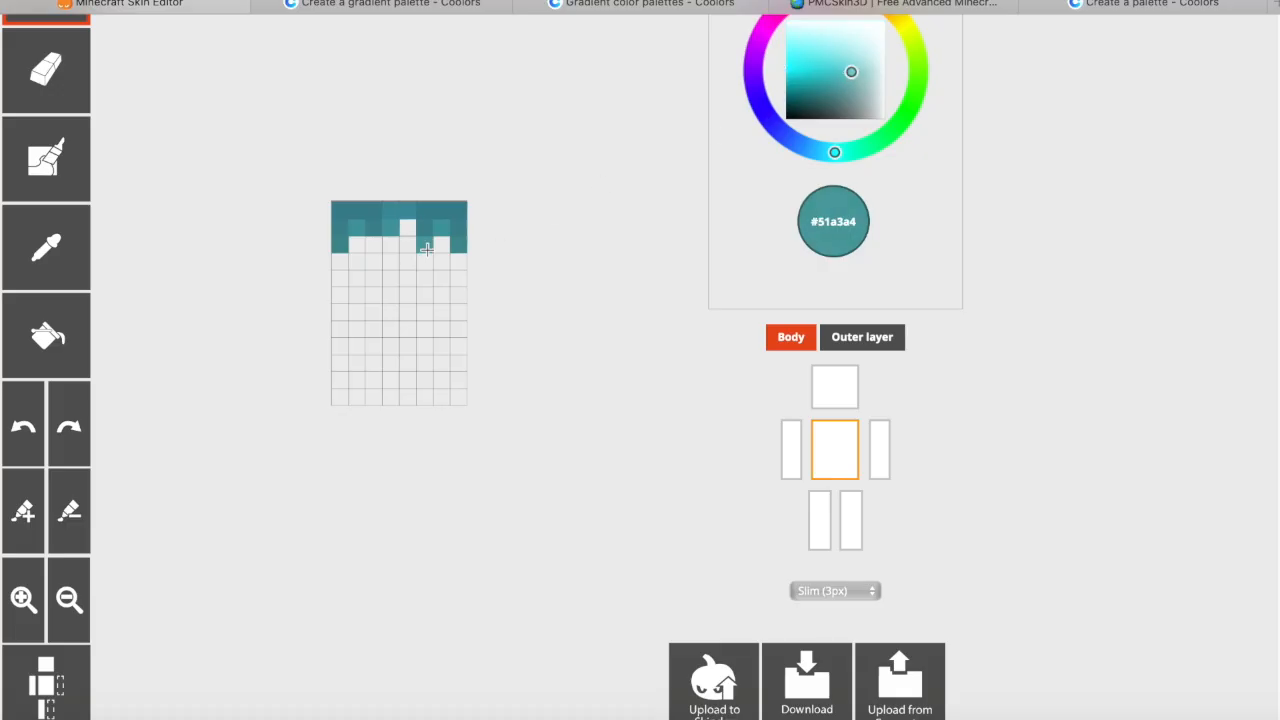
pyautogui.click(374, 249)
pyautogui.click(834, 382)
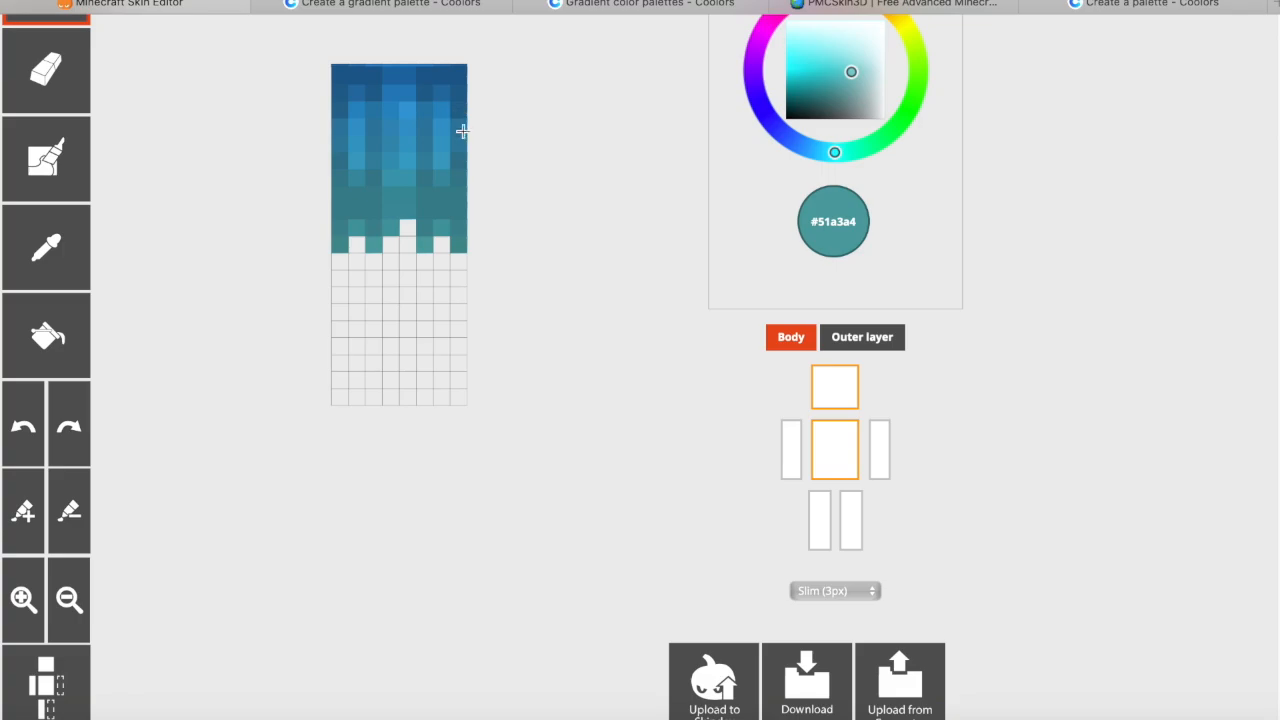
# Step: Hide the head, copy #4C9792 from the gradient palette and set it as the skin editor's paint colour
pyautogui.press('c')
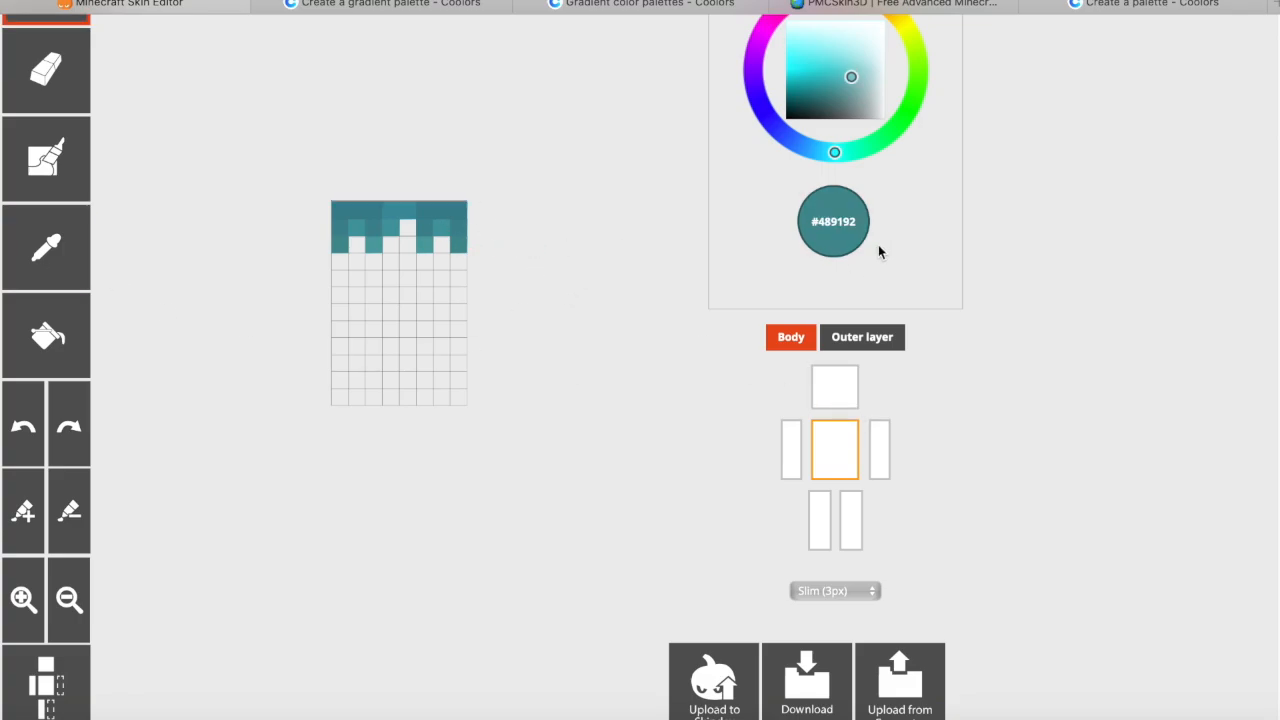
pyautogui.click(400, 4)
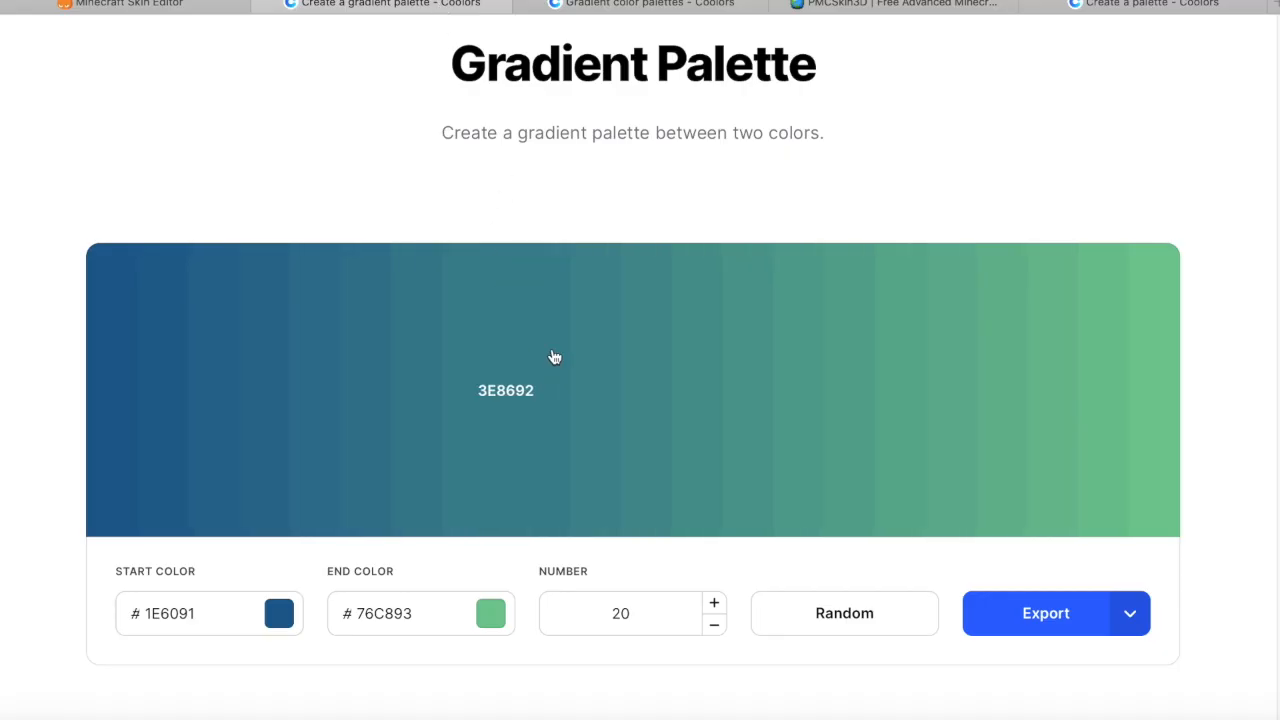
pyautogui.click(689, 372)
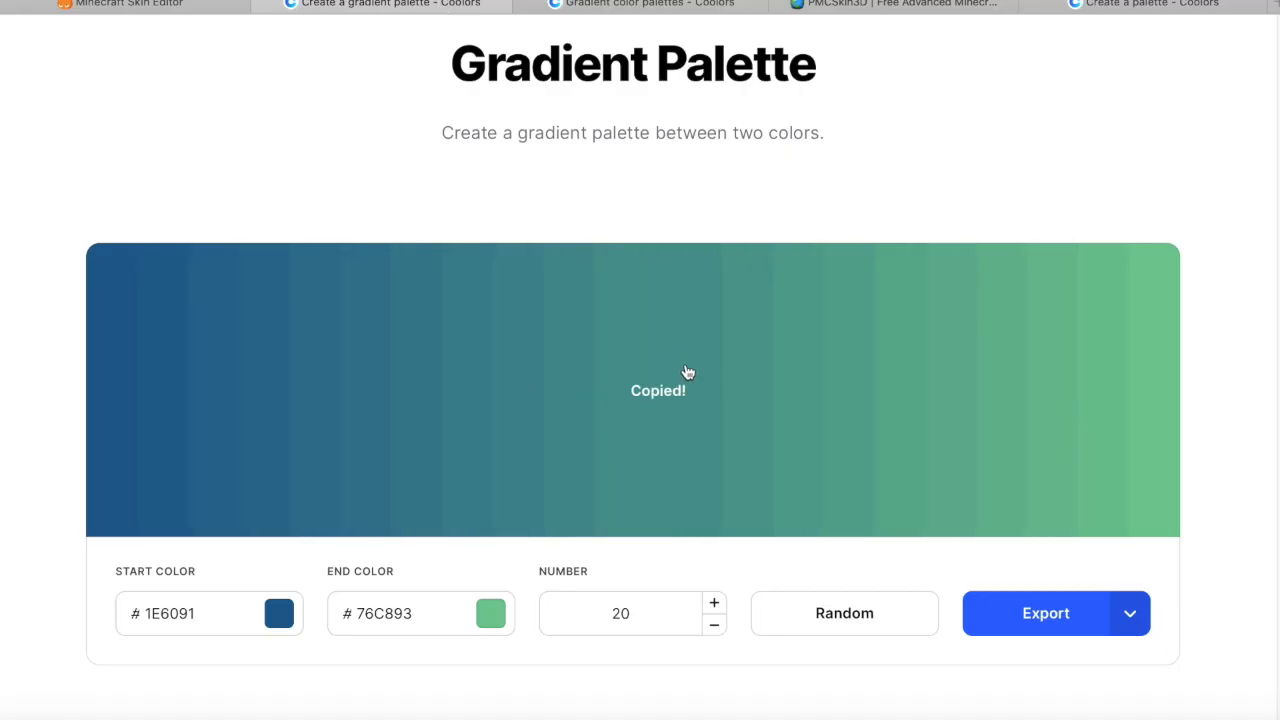
pyautogui.click(200, 6)
pyautogui.doubleClick(836, 222)
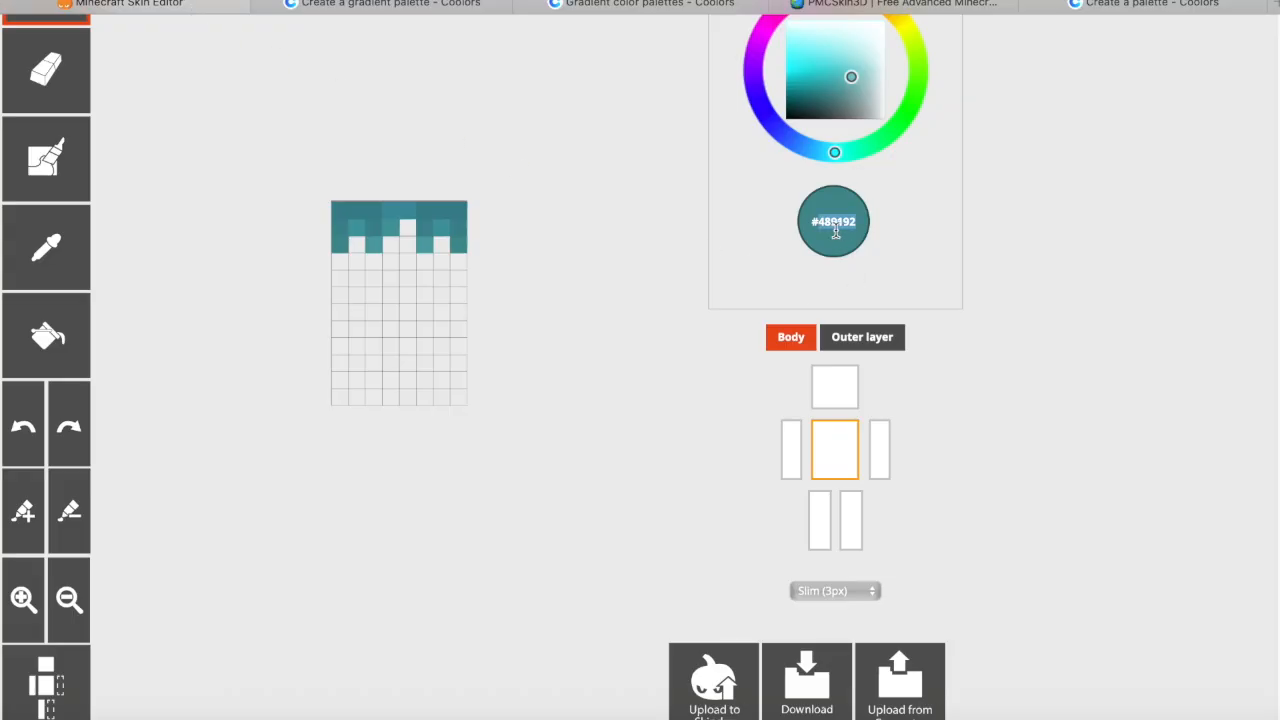
pyautogui.press('super+v')
# Step: Brighten the colour to #52a7a2 and paint the first, third, sixth and eighth pixels of the torso's fourth row
pyautogui.click(458, 260)
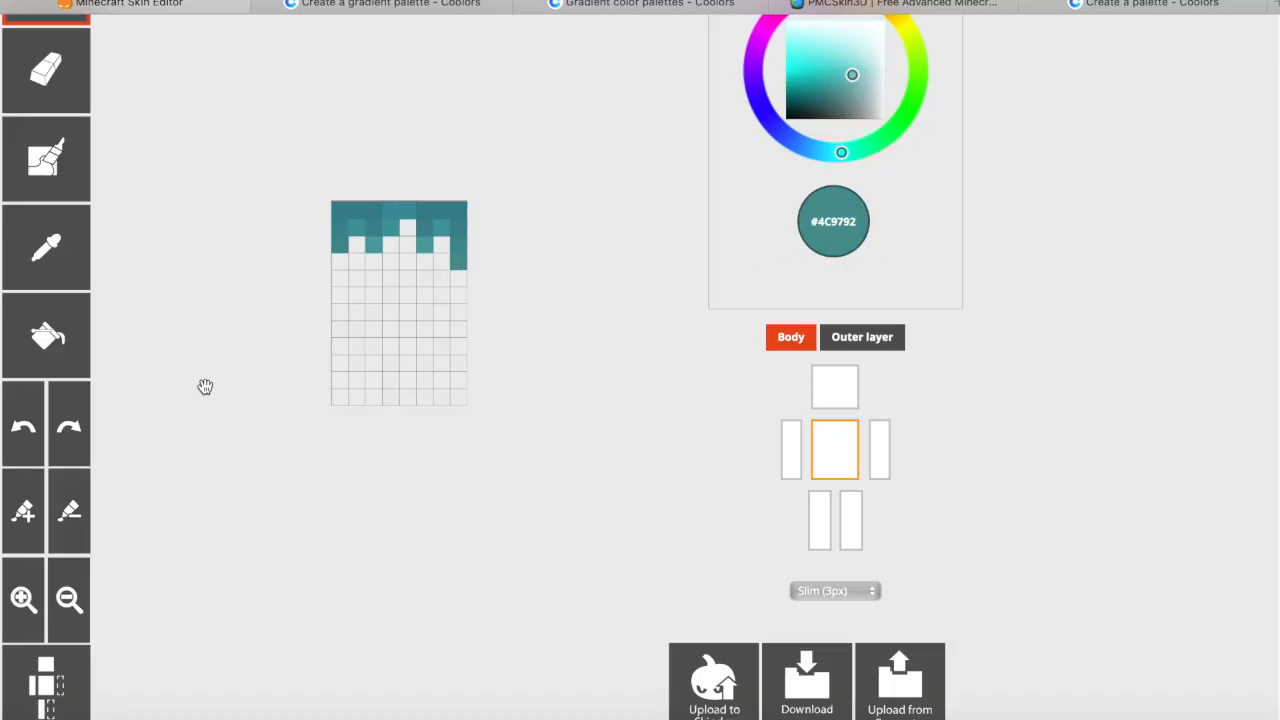
pyautogui.click(22, 432)
pyautogui.click(850, 73)
pyautogui.click(424, 262)
pyautogui.click(373, 261)
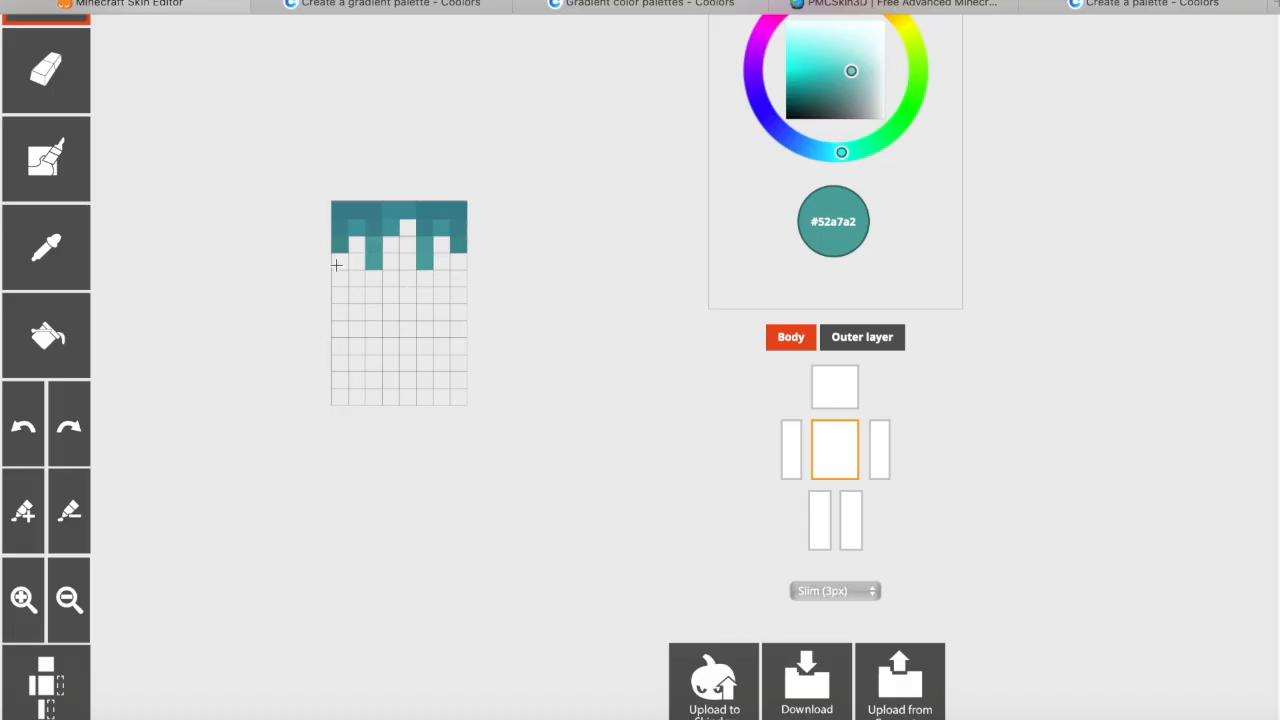
pyautogui.click(340, 261)
pyautogui.click(458, 261)
# Step: Continue the torso's first, third, sixth and eighth columns through row eleven in brightened palette colours and paint the bottom row's six middle pixels #7ece9f
pyautogui.click(404, 8)
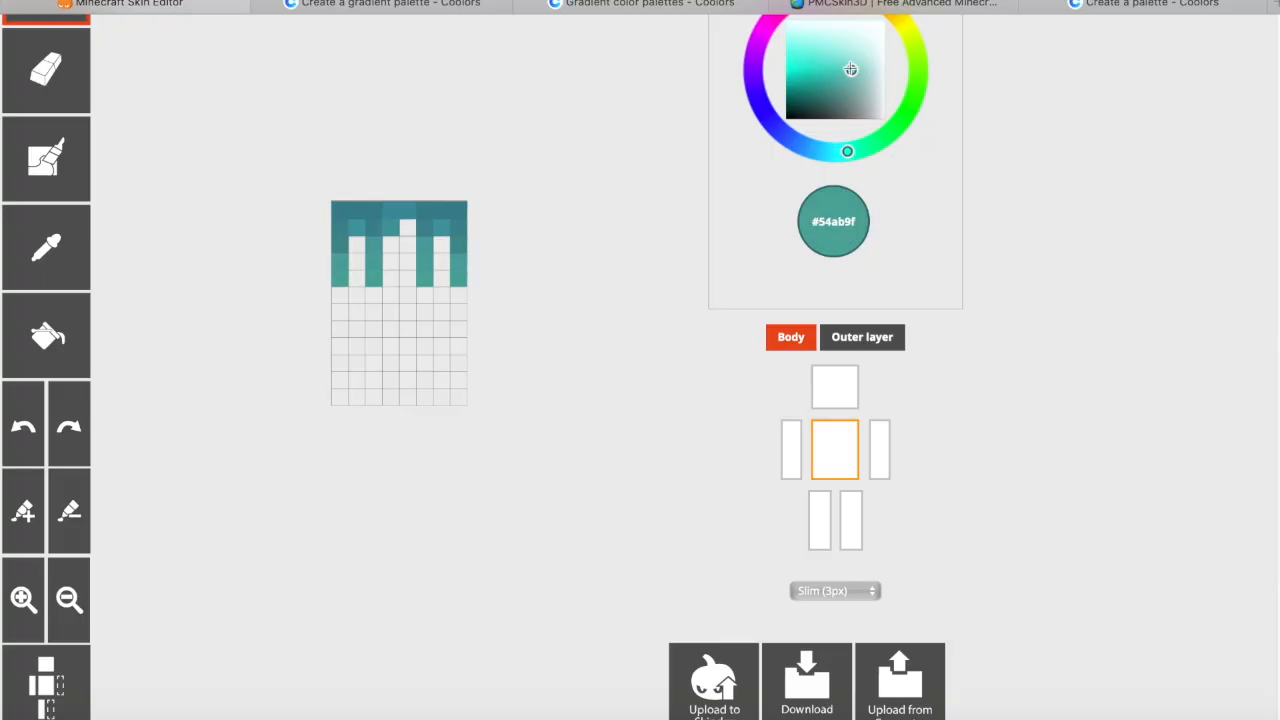
pyautogui.click(850, 66)
pyautogui.click(425, 295)
pyautogui.click(374, 295)
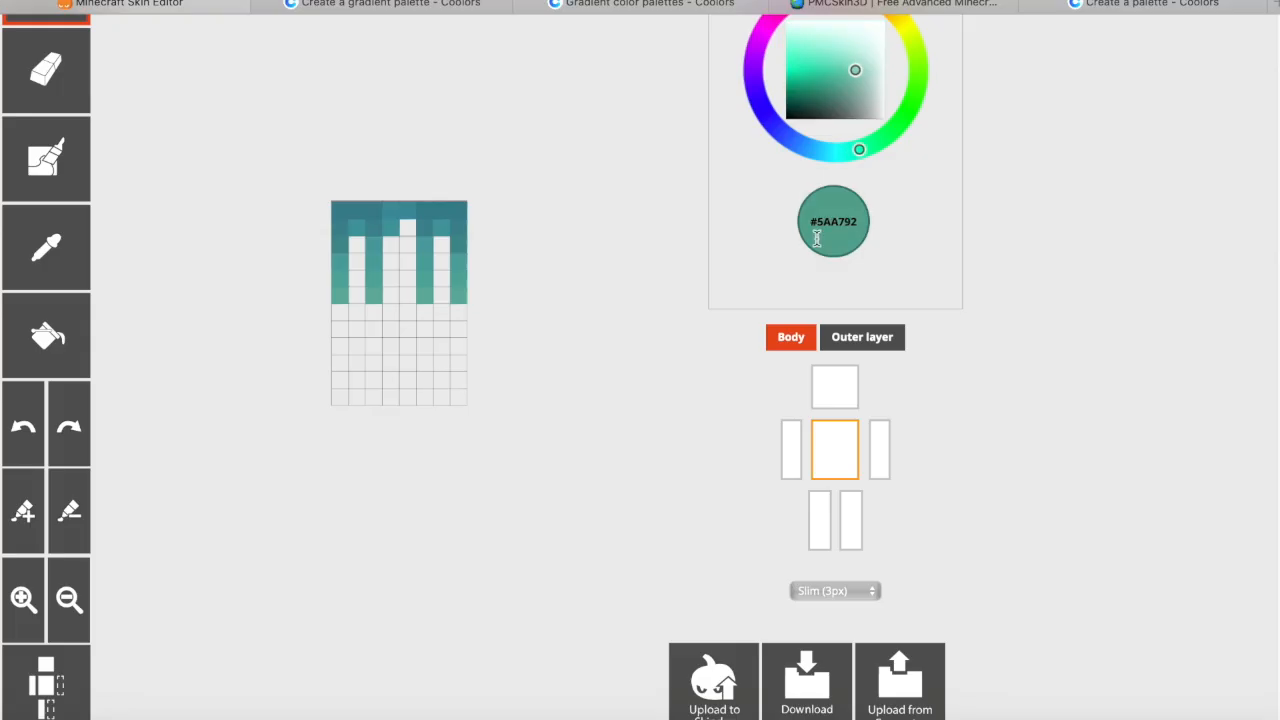
pyautogui.click(425, 313)
pyautogui.click(374, 313)
pyautogui.click(458, 330)
pyautogui.click(459, 347)
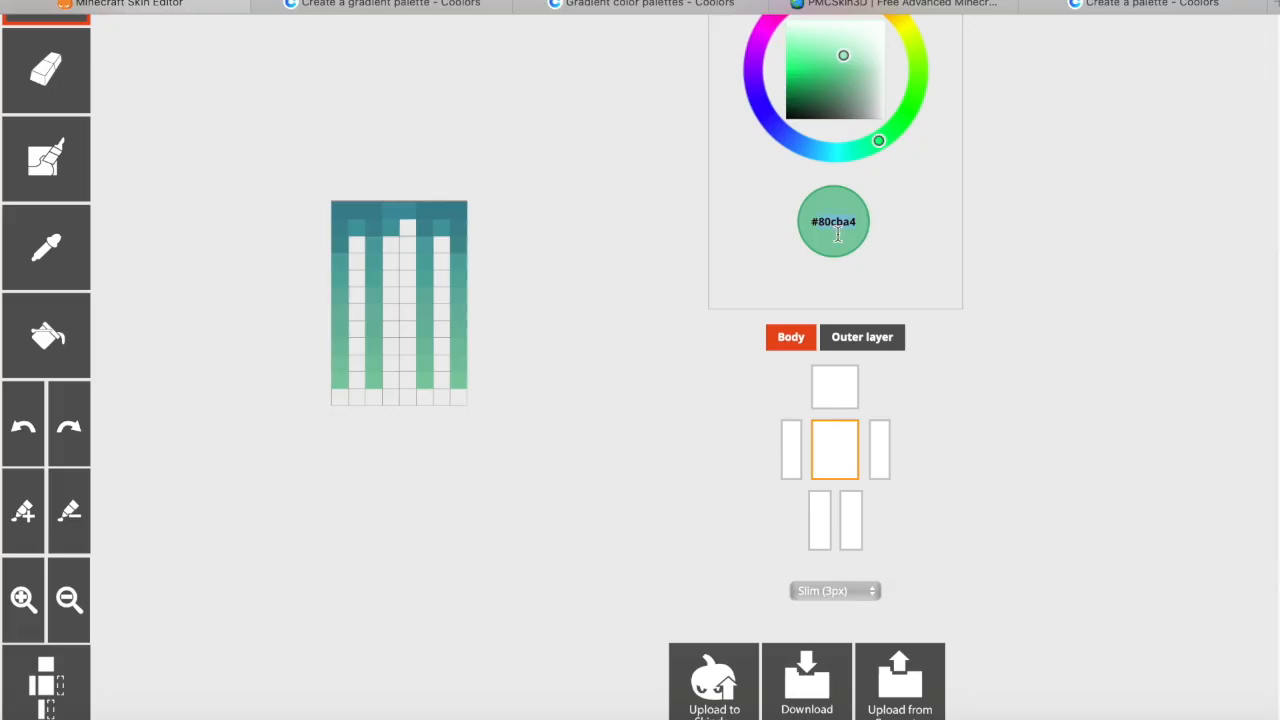
pyautogui.moveTo(357, 397); pyautogui.dragTo(443, 397)
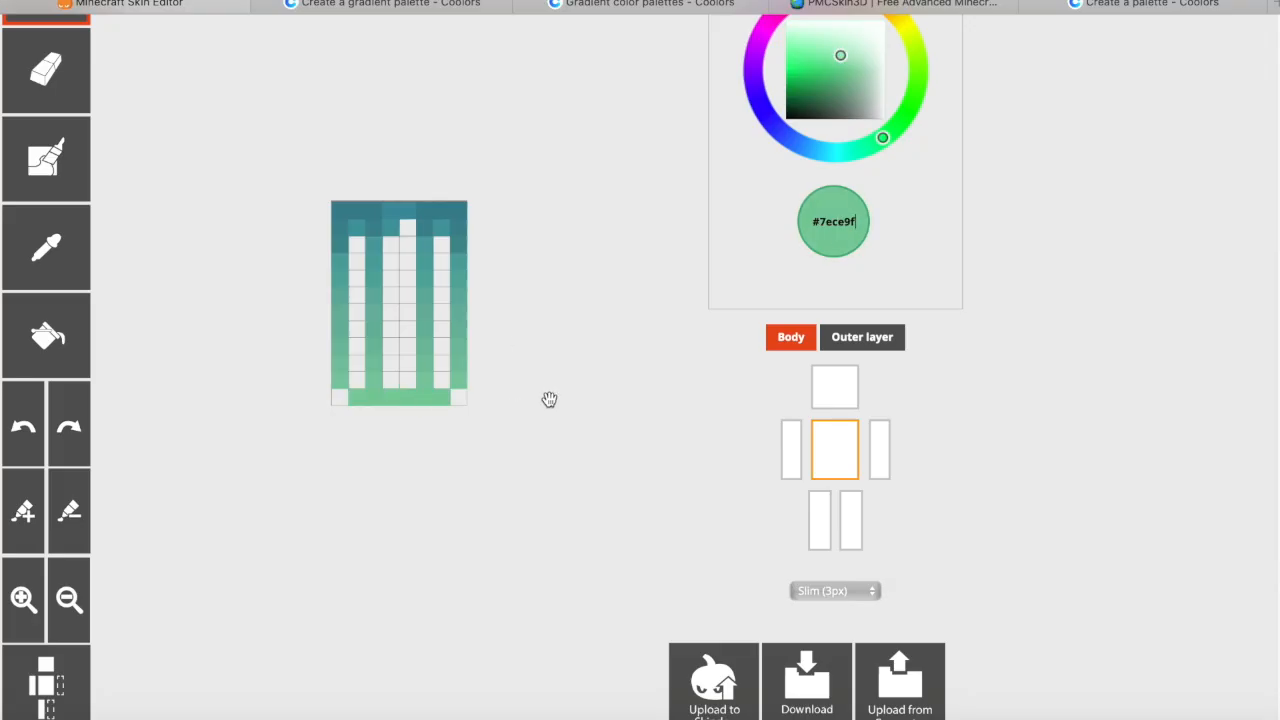
# Step: Review how the strands run across the head and torso, with the outer layer shown as well
pyautogui.click(846, 385)
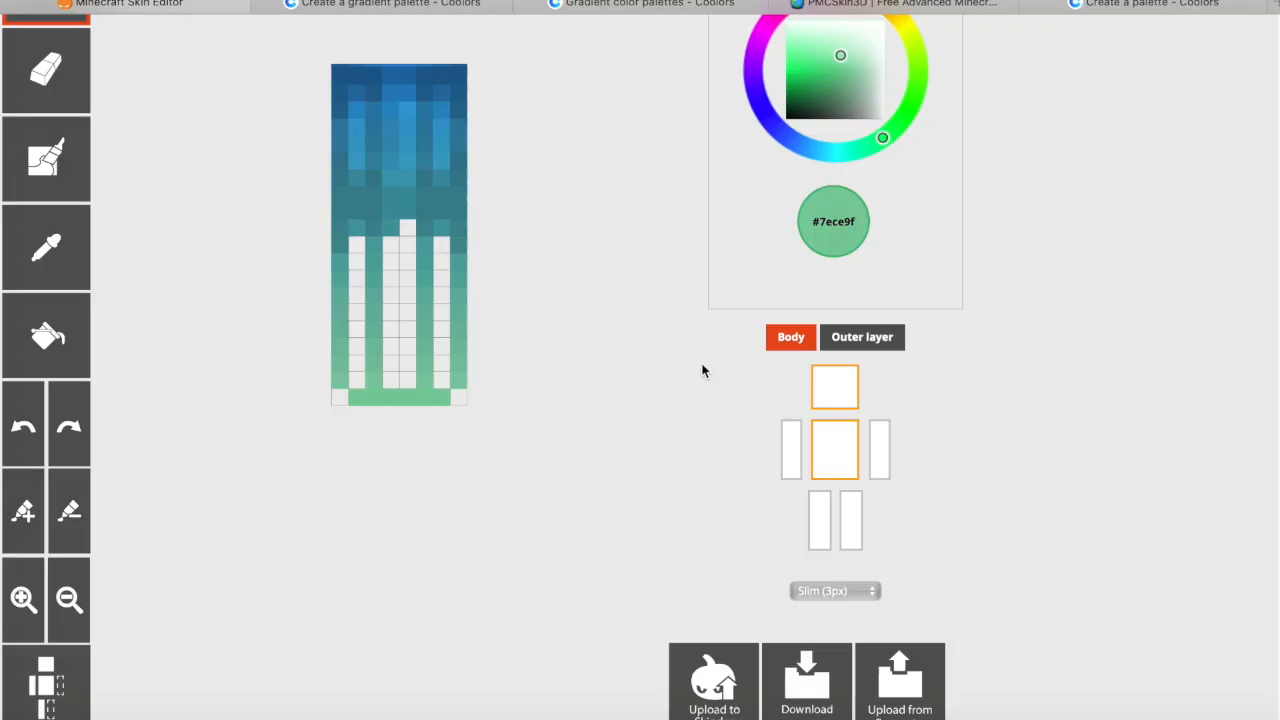
pyautogui.moveTo(603, 389); pyautogui.dragTo(614, 417)
pyautogui.click(852, 337)
pyautogui.moveTo(357, 466); pyautogui.dragTo(426, 451)
pyautogui.click(834, 386)
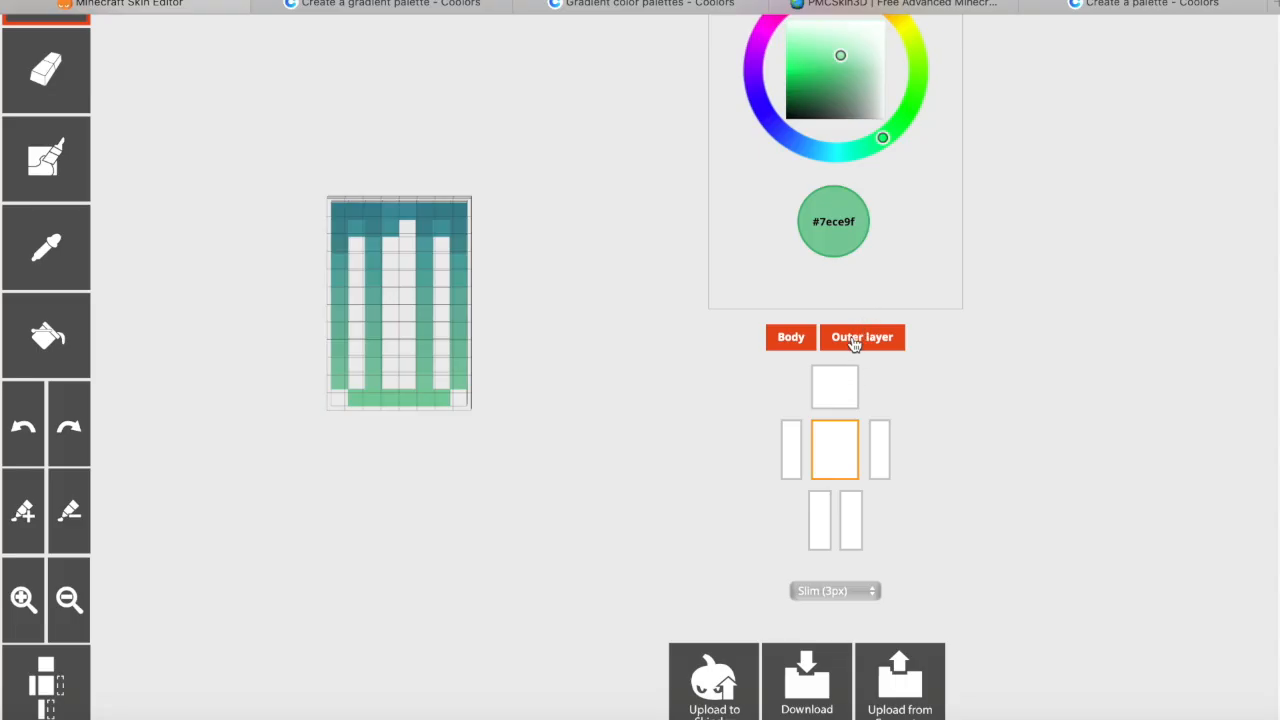
pyautogui.click(842, 368)
pyautogui.moveTo(620, 374)
pyautogui.mouseDown()
pyautogui.moveTo(434, 423)
pyautogui.moveTo(274, 366)
pyautogui.moveTo(514, 384)
pyautogui.moveTo(623, 376)
pyautogui.mouseUp()
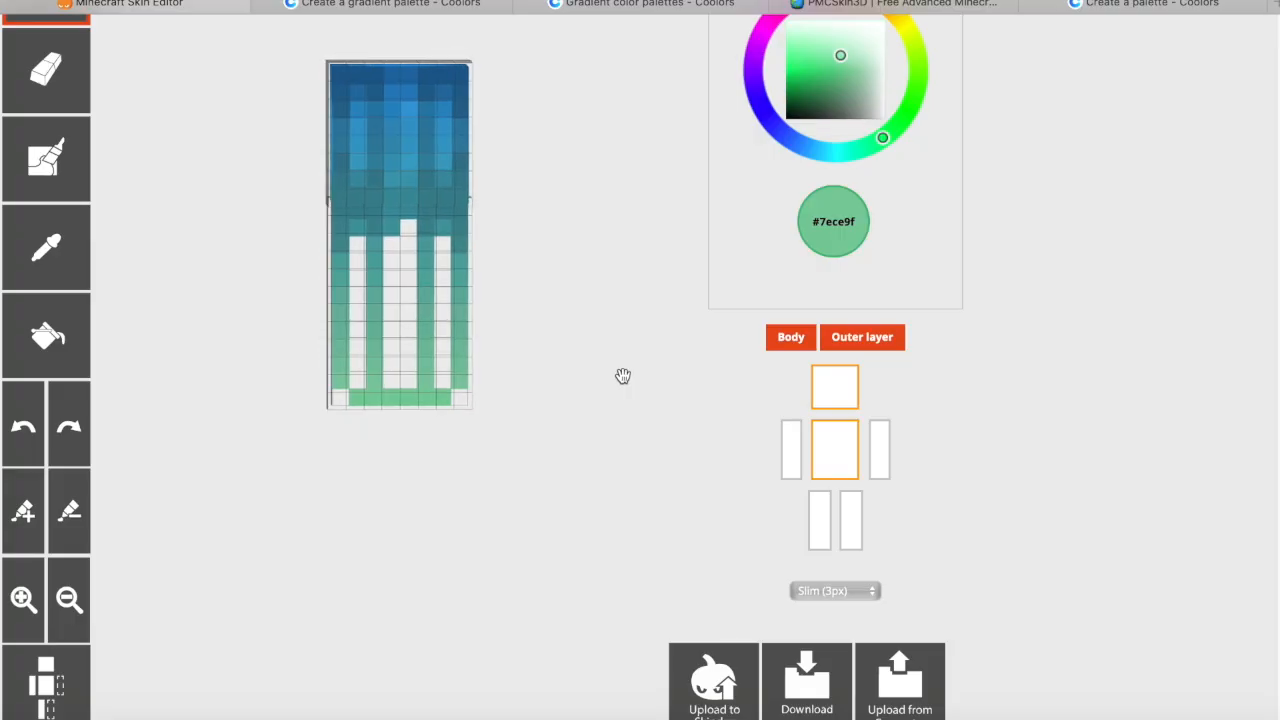
pyautogui.click(834, 384)
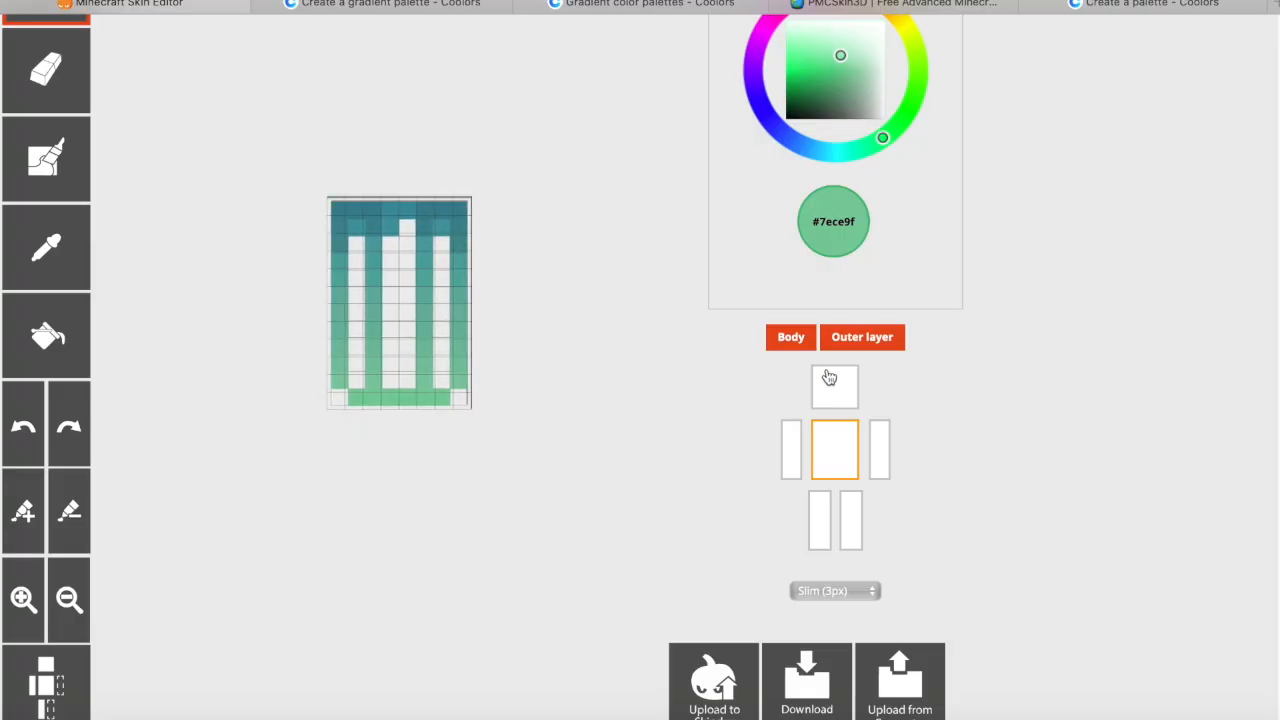
# Step: Sample the colour of the torso's second-row second pixel and erase that row's fourth pixel
pyautogui.click(40, 240)
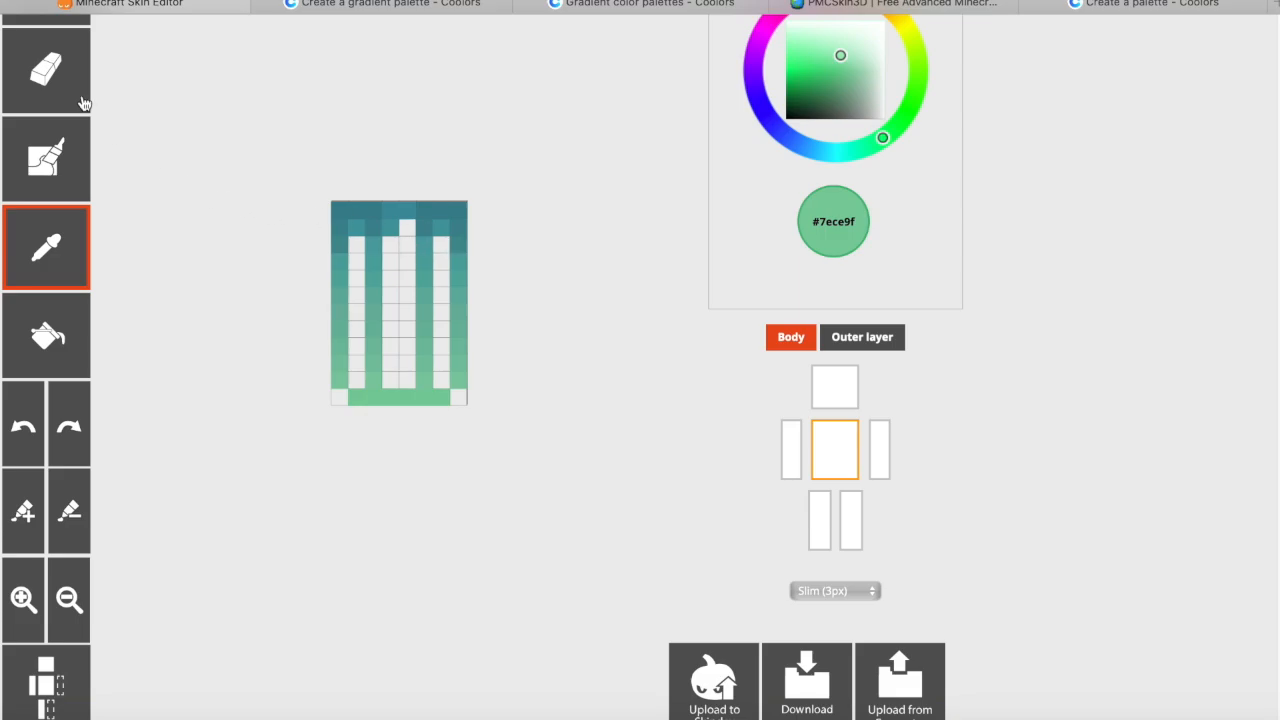
pyautogui.click(353, 222)
pyautogui.click(54, 233)
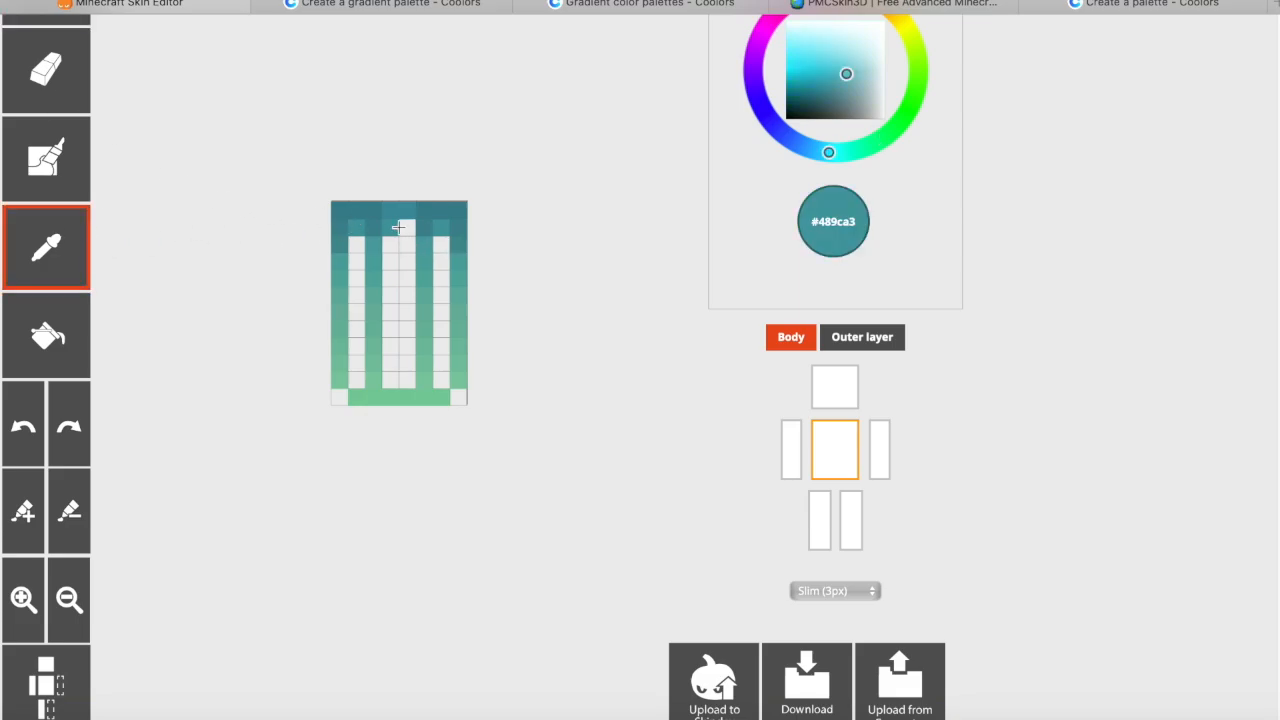
pyautogui.click(366, 225)
pyautogui.click(56, 80)
pyautogui.click(390, 230)
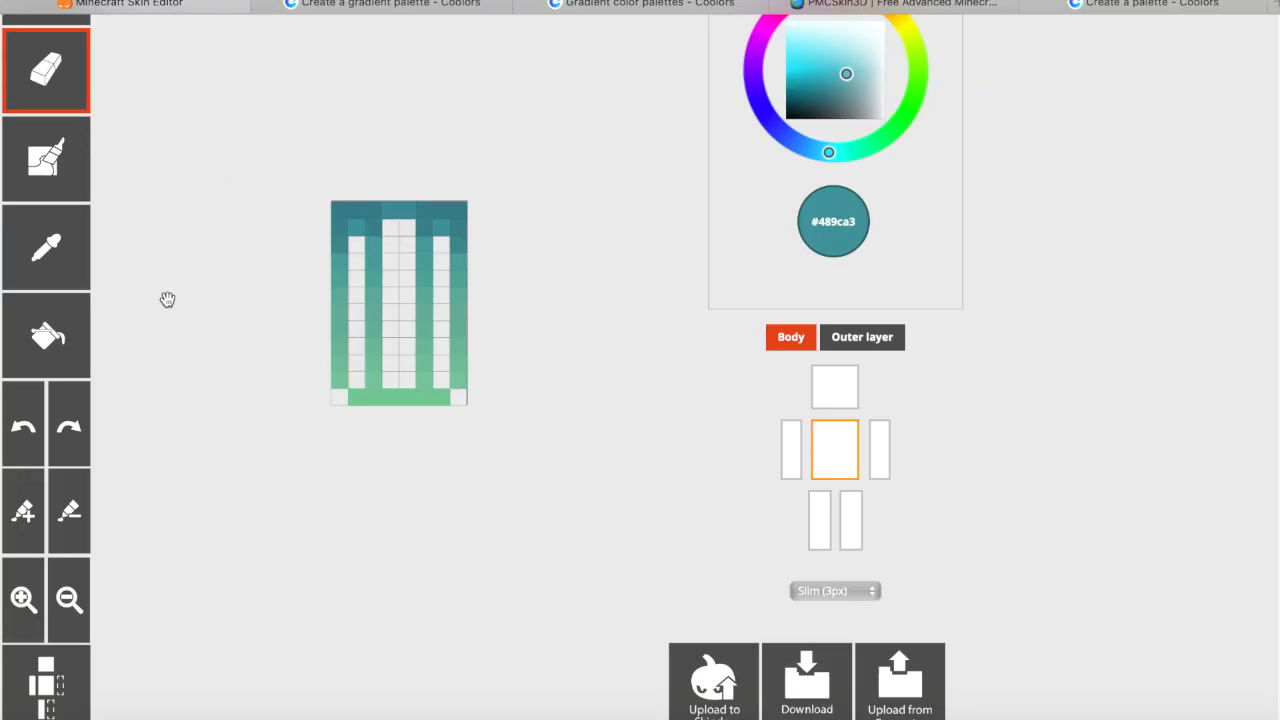
# Step: Brighten the sampled second-row colour to #4aadb5, paint that row's two centre pixels and compare them with the head shown
pyautogui.click(49, 257)
pyautogui.click(357, 231)
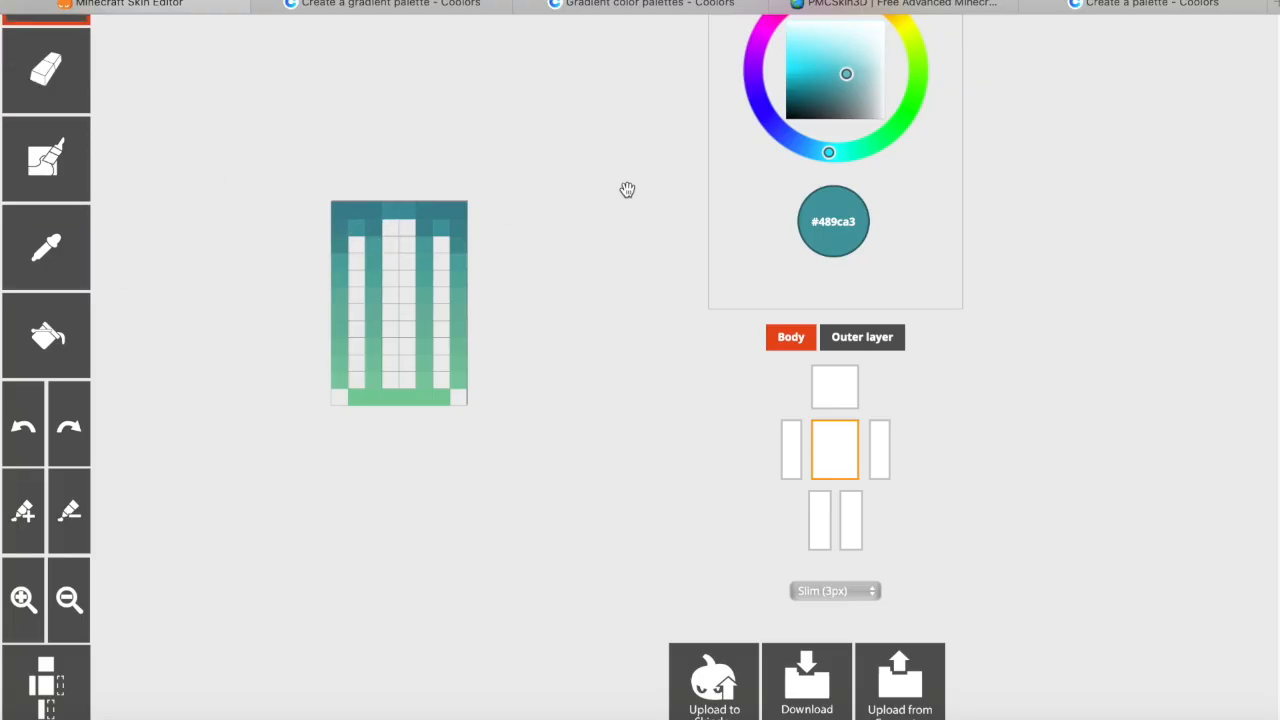
pyautogui.click(844, 71)
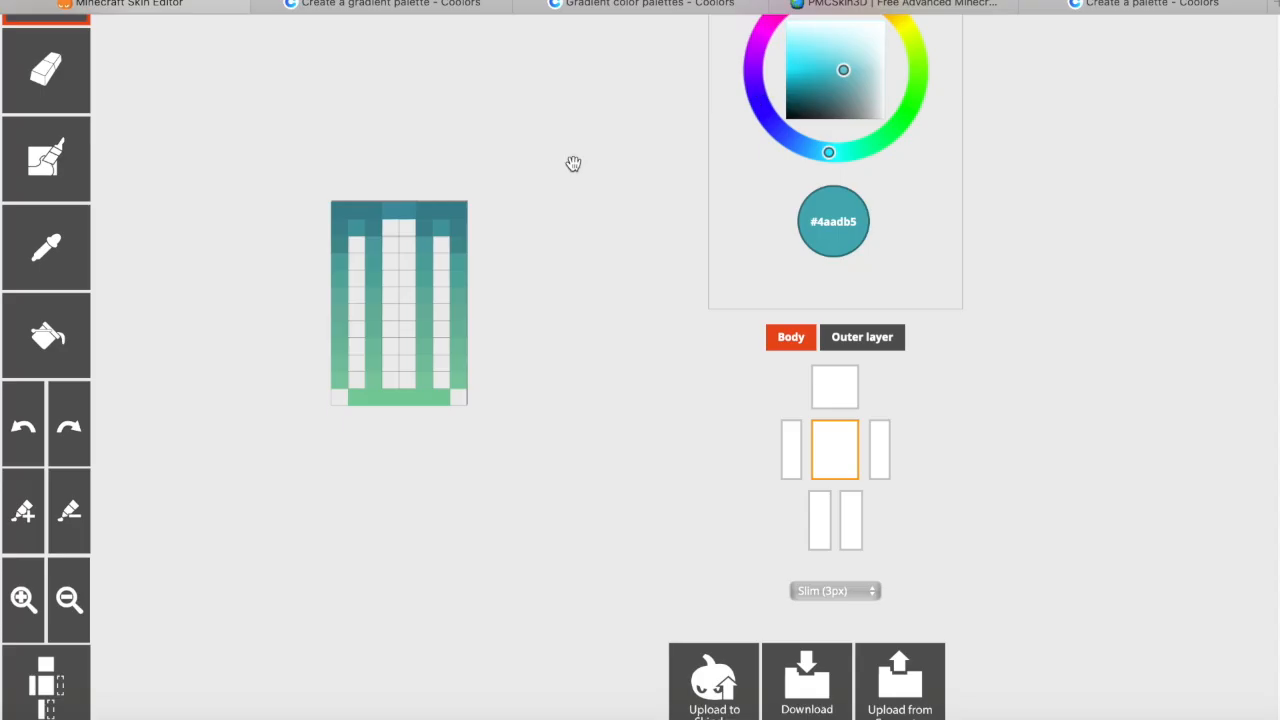
pyautogui.moveTo(405, 229); pyautogui.dragTo(389, 228)
pyautogui.click(38, 260)
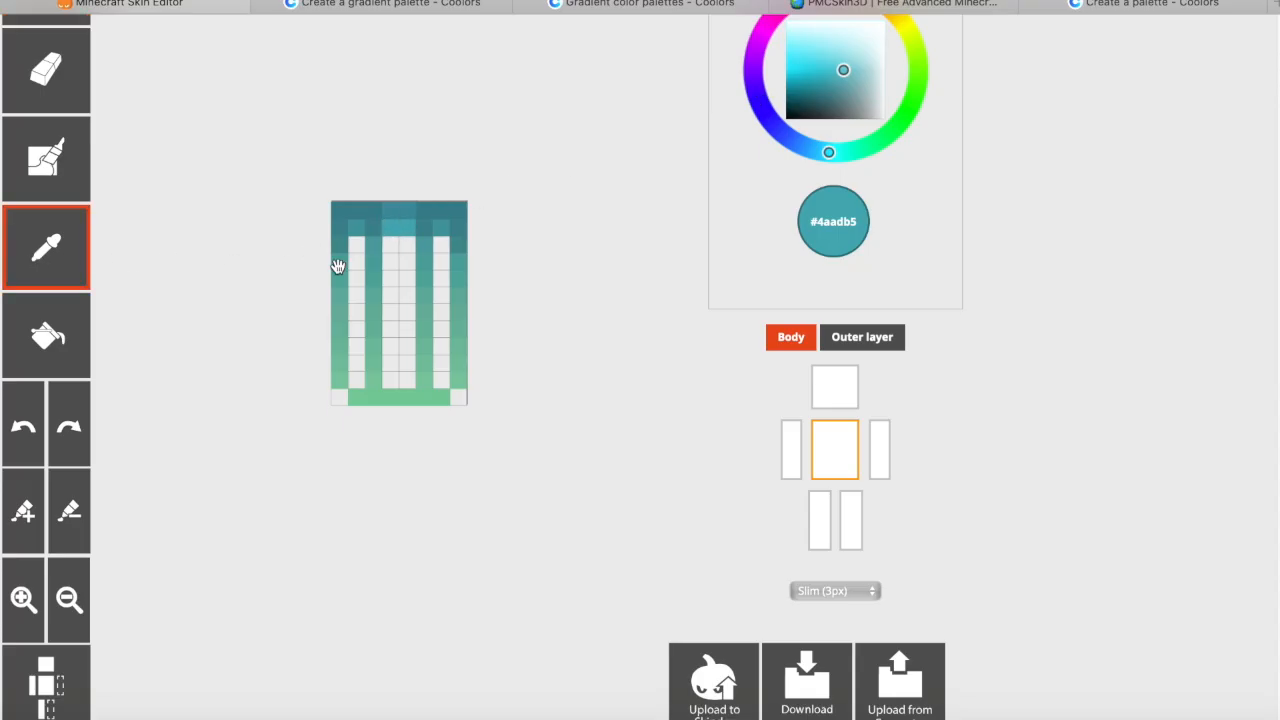
pyautogui.click(851, 400)
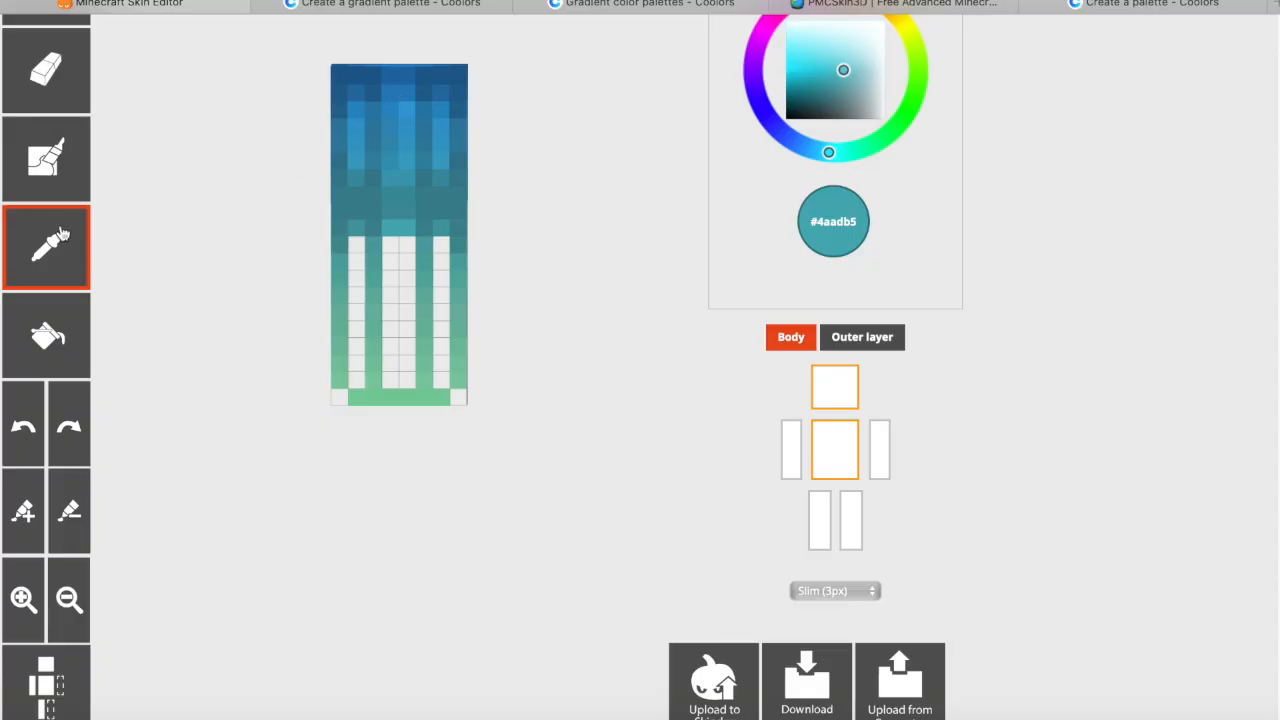
pyautogui.click(843, 384)
# Step: Sample the third row's third pixel, brighten it to #59b0b1 and paint that row's second, fourth and seventh pixels
pyautogui.click(373, 247)
pyautogui.click(855, 68)
pyautogui.click(357, 245)
pyautogui.click(391, 245)
pyautogui.click(441, 245)
# Step: Paint the fourth pixel of torso rows four to seven with brighter versions of the colours sampled from the third column
pyautogui.click(46, 247)
pyautogui.click(373, 262)
pyautogui.click(391, 262)
pyautogui.click(391, 279)
pyautogui.click(391, 296)
pyautogui.click(46, 247)
pyautogui.click(373, 313)
pyautogui.click(391, 313)
# Step: Paint the fourth pixel of torso rows eight to ten with brightened third-column samples
pyautogui.click(46, 247)
pyautogui.click(373, 330)
pyautogui.click(391, 330)
pyautogui.click(390, 348)
pyautogui.click(60, 262)
pyautogui.click(374, 363)
pyautogui.click(849, 57)
pyautogui.click(389, 363)
# Step: Sample the eleventh row's third pixel, lighten it, paint that row's second, fourth, fifth and seventh pixels and tone the colour down to #8ed2af
pyautogui.click(70, 270)
pyautogui.click(374, 380)
pyautogui.moveTo(842, 55); pyautogui.dragTo(842, 50)
pyautogui.click(397, 381)
pyautogui.click(356, 380)
pyautogui.click(435, 381)
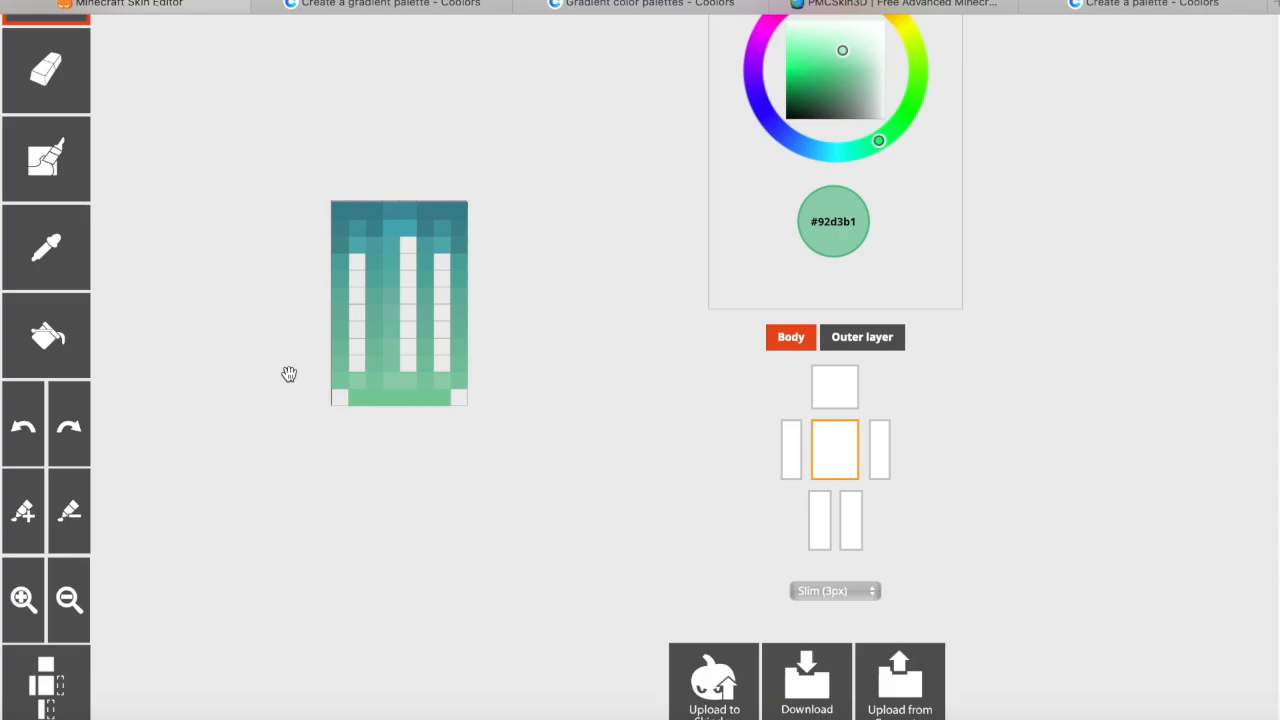
pyautogui.moveTo(842, 50); pyautogui.dragTo(842, 51)
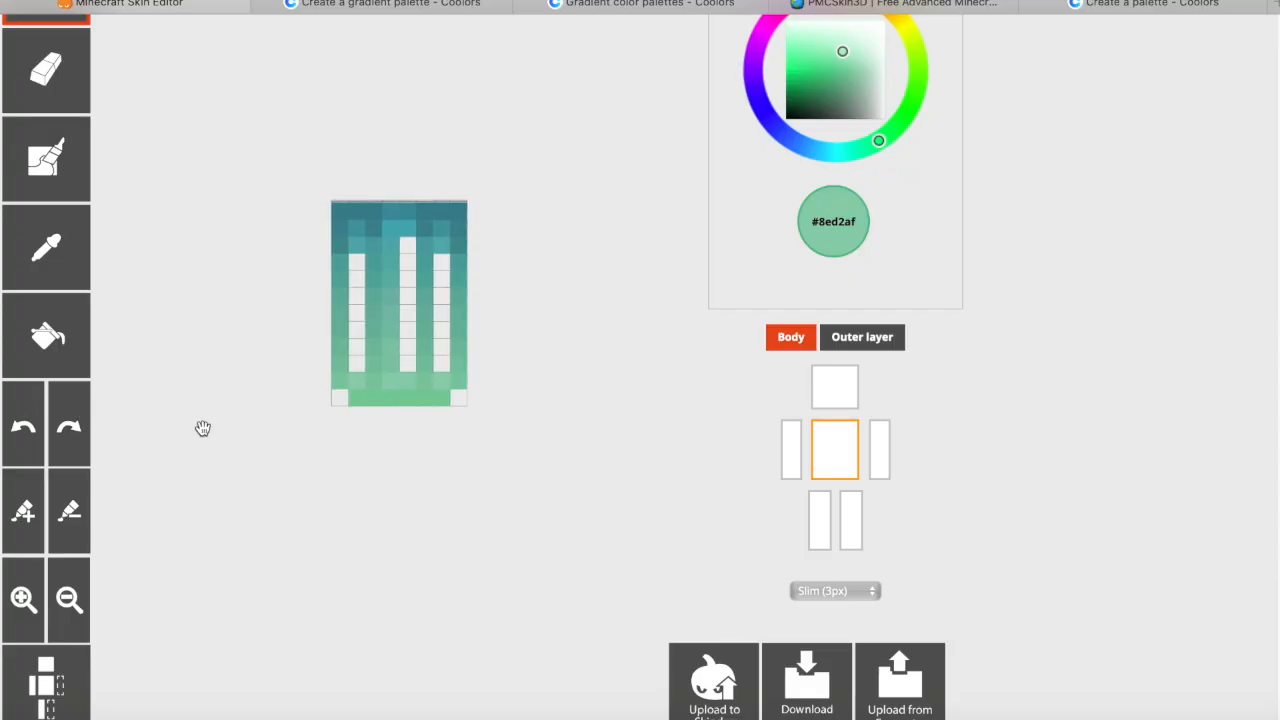
# Step: Sample the third row's fourth pixel, brighten it to #64b8b9 for that row's fifth pixel, compare with the head and lighten the colour to #6abdbe
pyautogui.click(78, 243)
pyautogui.click(838, 390)
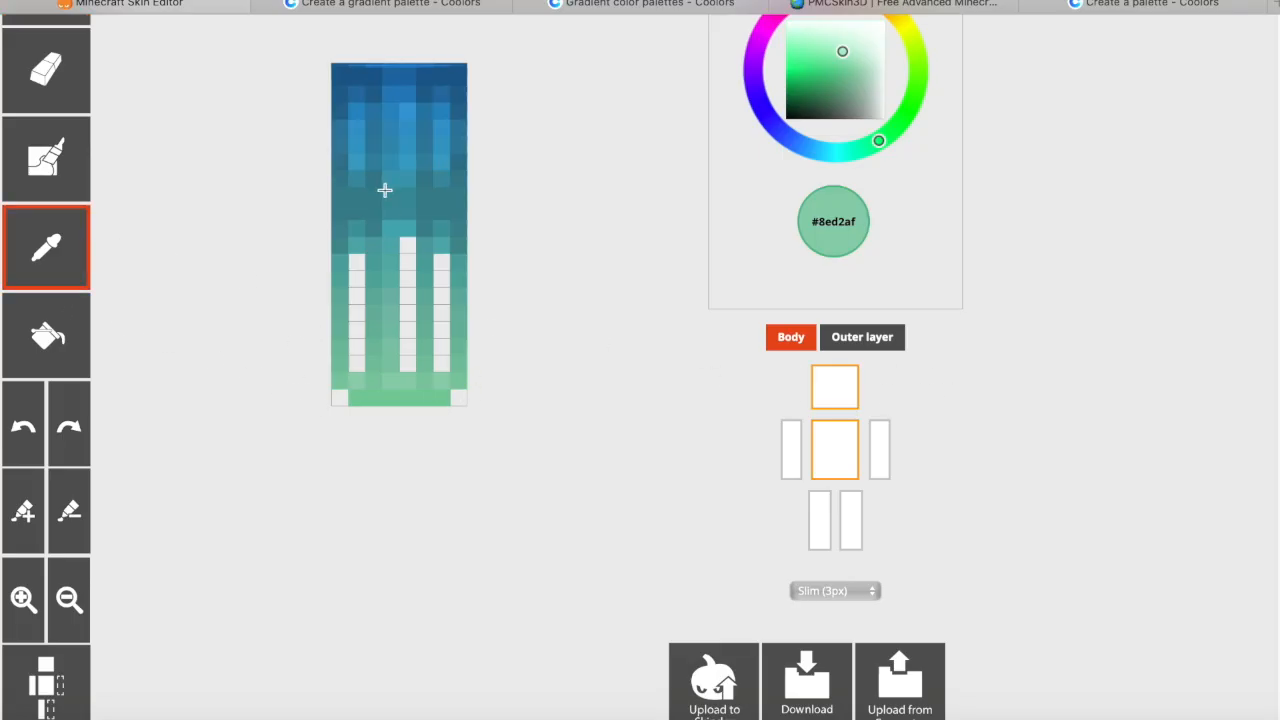
pyautogui.click(391, 245)
pyautogui.click(834, 392)
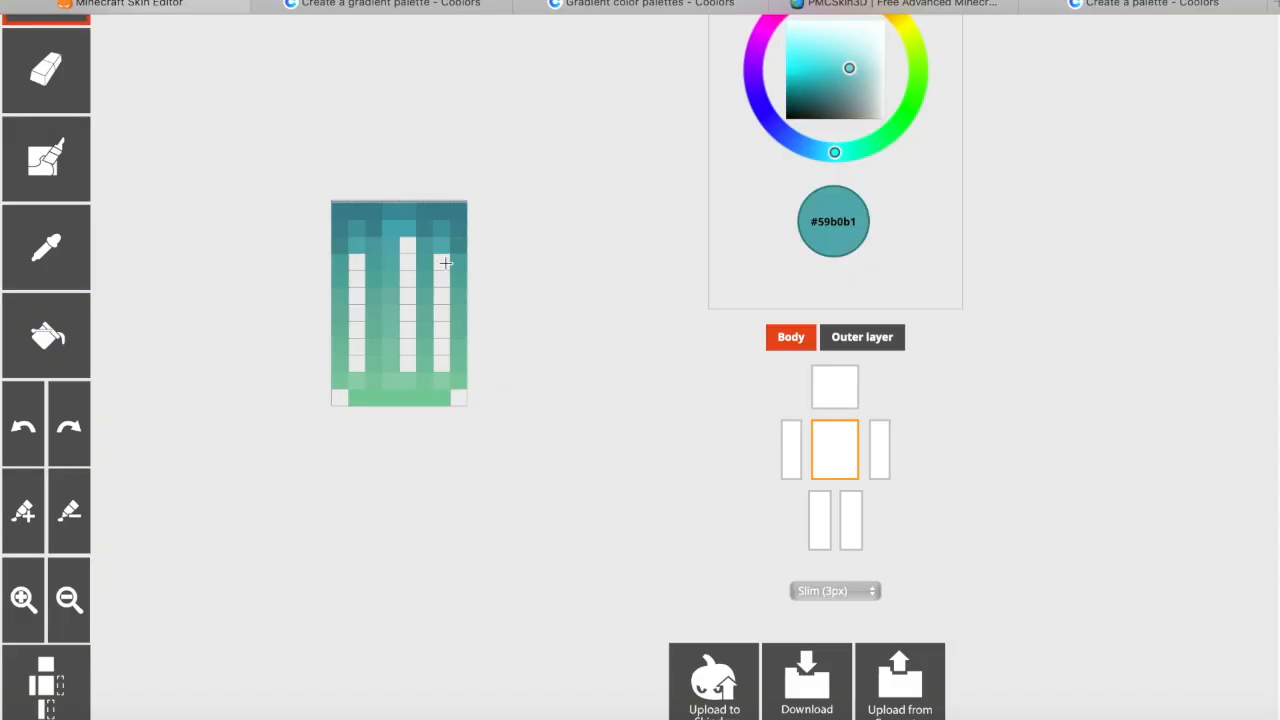
pyautogui.moveTo(847, 67); pyautogui.dragTo(847, 64)
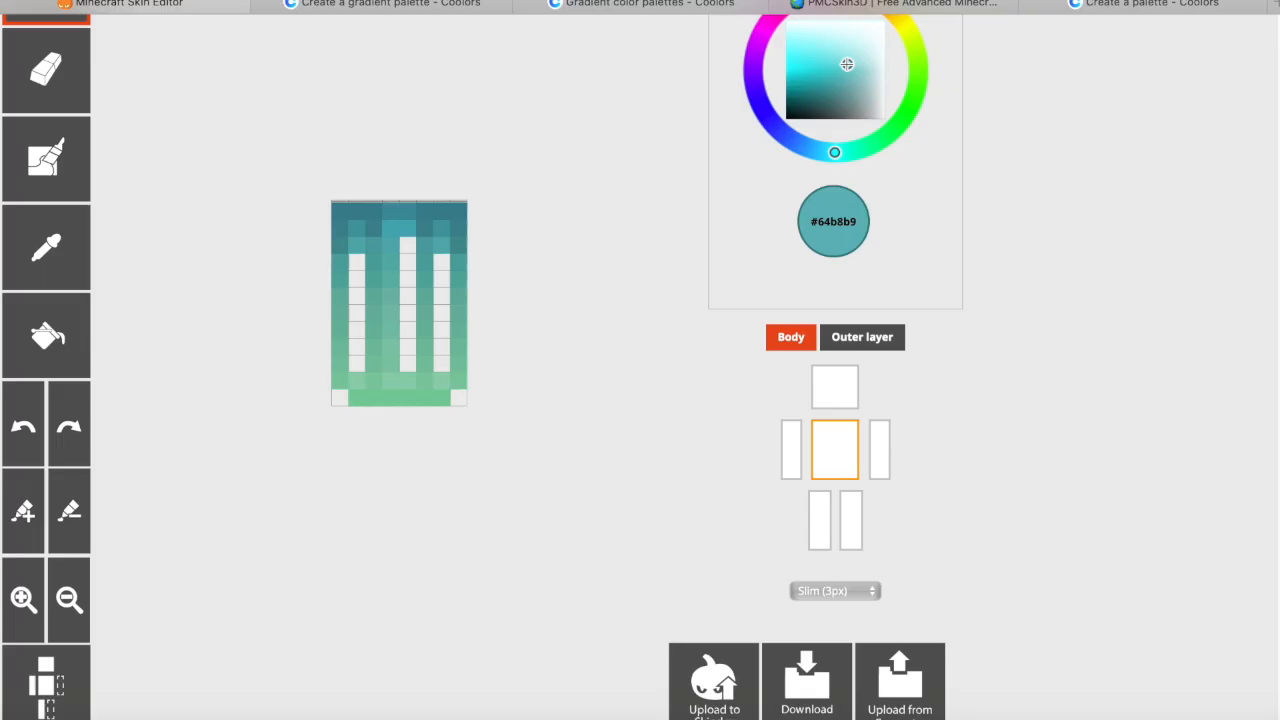
pyautogui.click(836, 389)
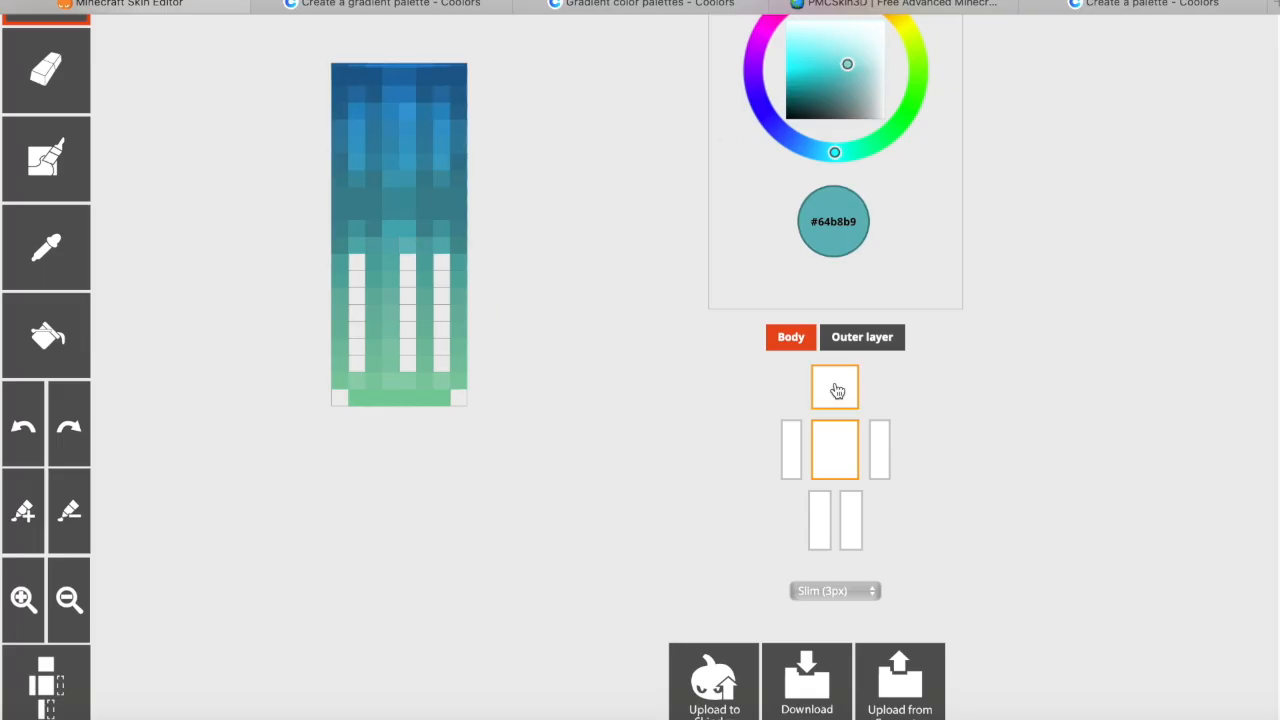
pyautogui.click(837, 390)
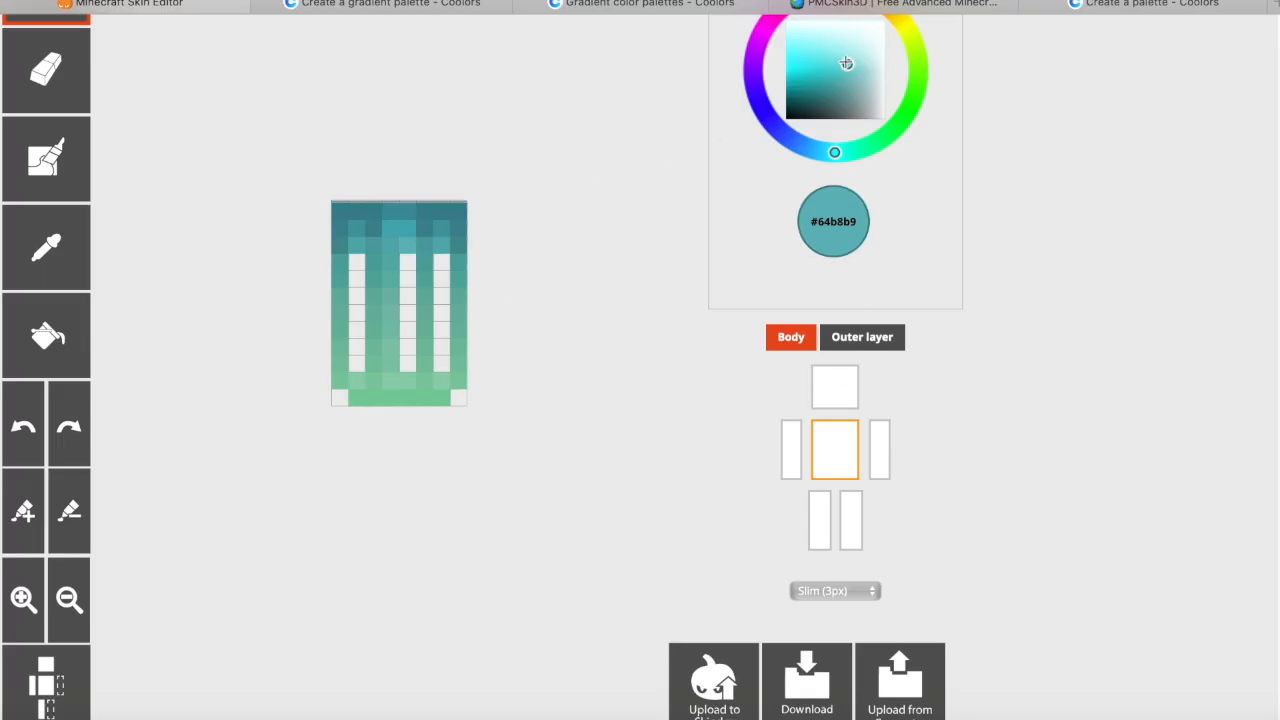
pyautogui.click(846, 62)
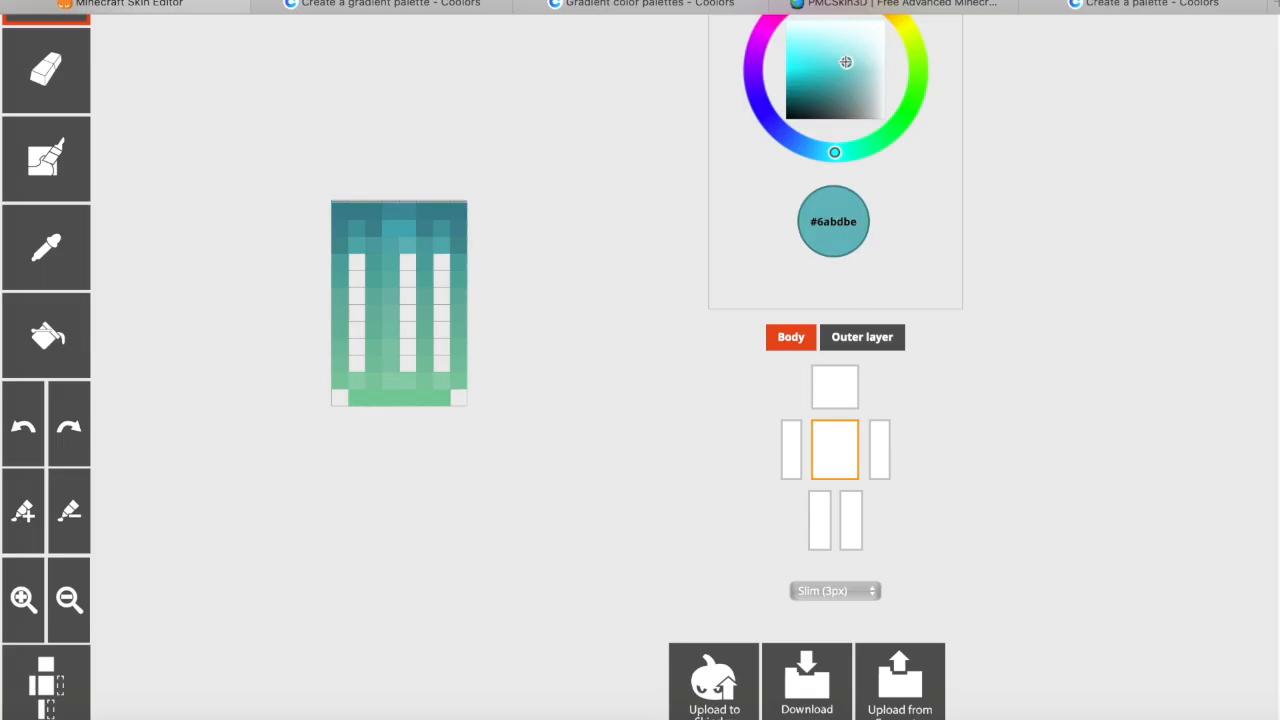
# Step: Sample the fourth row's fourth pixel, brighten its colour and paint that row's second, fifth and seventh pixels
pyautogui.click(46, 248)
pyautogui.click(391, 263)
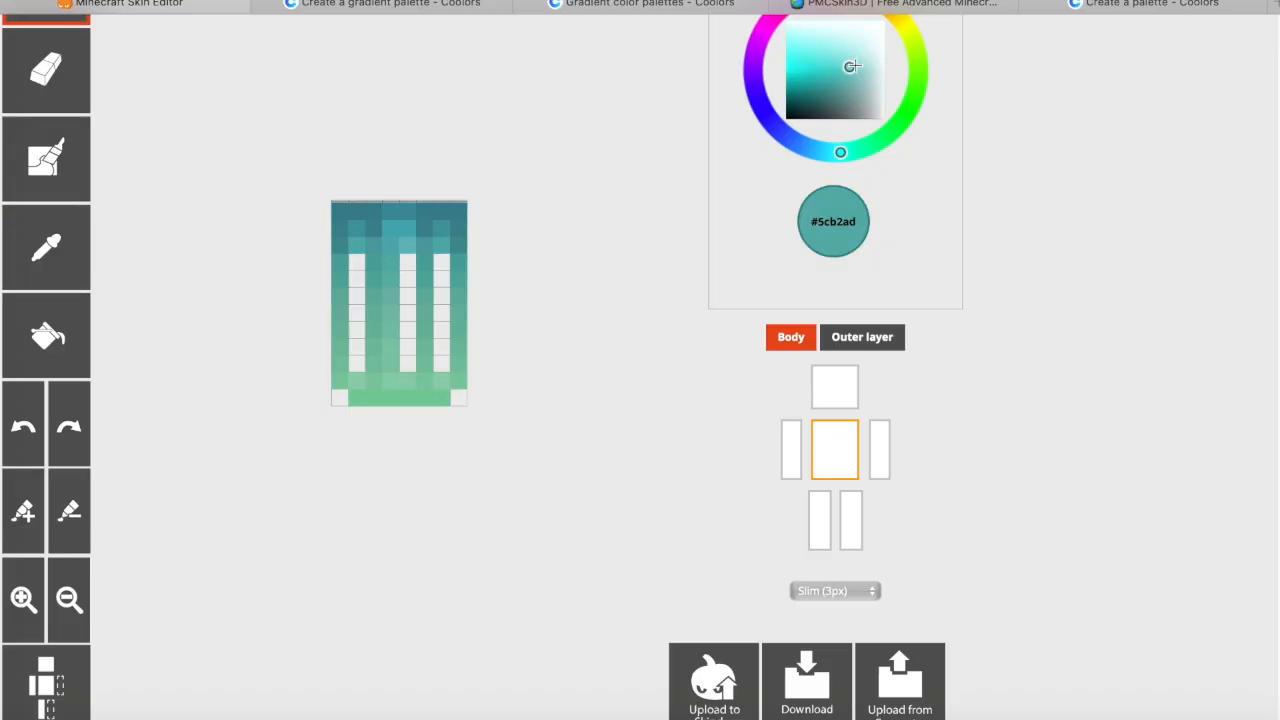
pyautogui.click(850, 64)
pyautogui.click(441, 262)
pyautogui.click(407, 262)
pyautogui.click(357, 262)
# Step: Paint the second, fifth and seventh pixels of torso rows five and six with brightened samples from the fourth column
pyautogui.click(46, 248)
pyautogui.click(392, 280)
pyautogui.click(849, 57)
pyautogui.click(407, 296)
pyautogui.click(441, 296)
pyautogui.click(357, 296)
# Step: Paint the second, fifth and seventh pixels of torso rows seven to nine in brightened fourth-column colours, using #88c8b7 for row seven
pyautogui.click(46, 248)
pyautogui.click(392, 297)
pyautogui.click(848, 55)
pyautogui.click(407, 313)
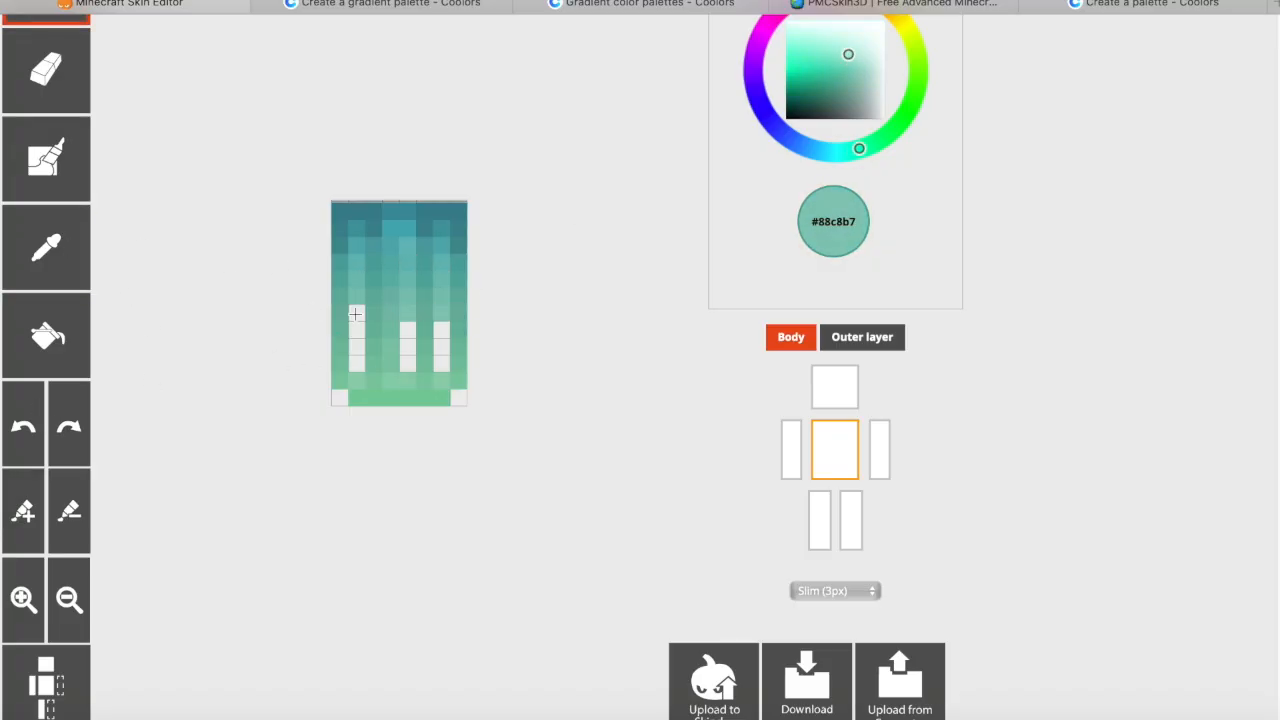
pyautogui.click(407, 347)
pyautogui.click(441, 347)
pyautogui.click(357, 347)
# Step: Set the colour to #91cfb3, paint the tenth row's second, fifth and seventh pixels and check the result with the head and outer layer shown
pyautogui.click(873, 143)
pyautogui.click(407, 363)
pyautogui.click(441, 363)
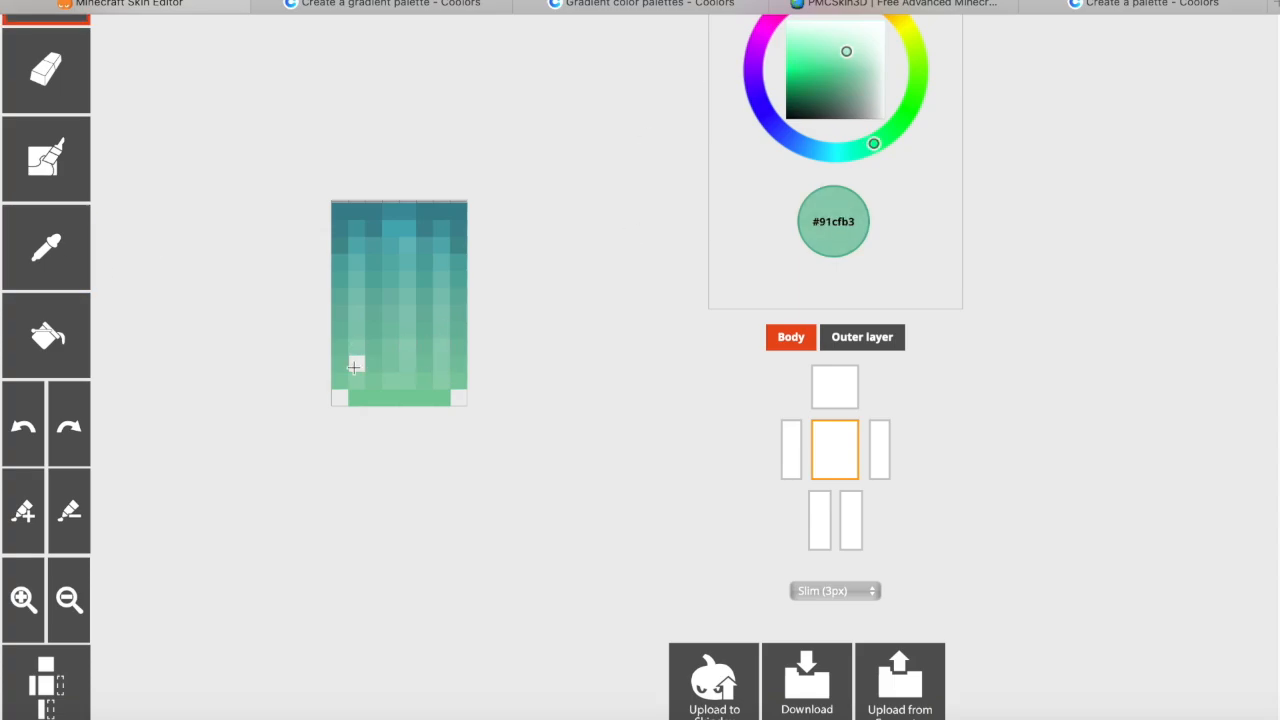
pyautogui.click(357, 363)
pyautogui.click(870, 340)
pyautogui.click(850, 396)
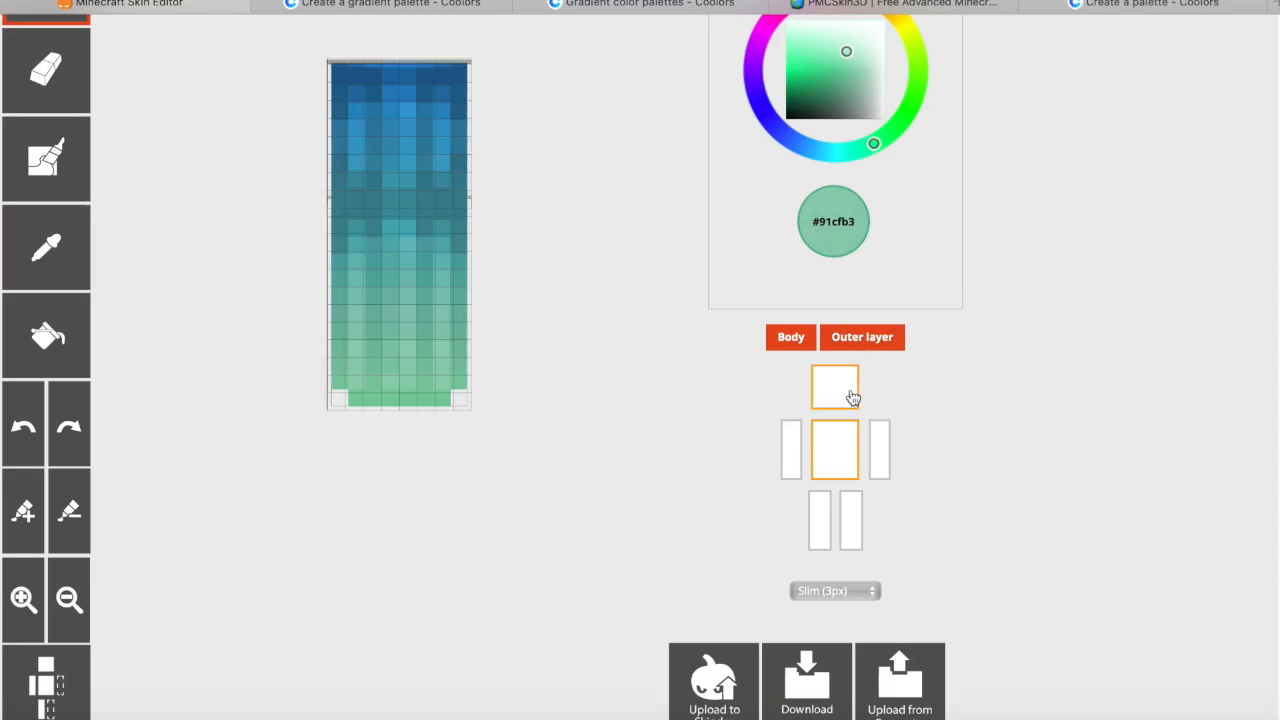
pyautogui.click(852, 397)
pyautogui.click(862, 337)
# Step: Sample the eleventh row's highlight, darken it to #86d0aa and further to #82cea7 to soften that row, and show the head and outer layer
pyautogui.click(56, 254)
pyautogui.click(395, 380)
pyautogui.moveTo(842, 51); pyautogui.dragTo(841, 53)
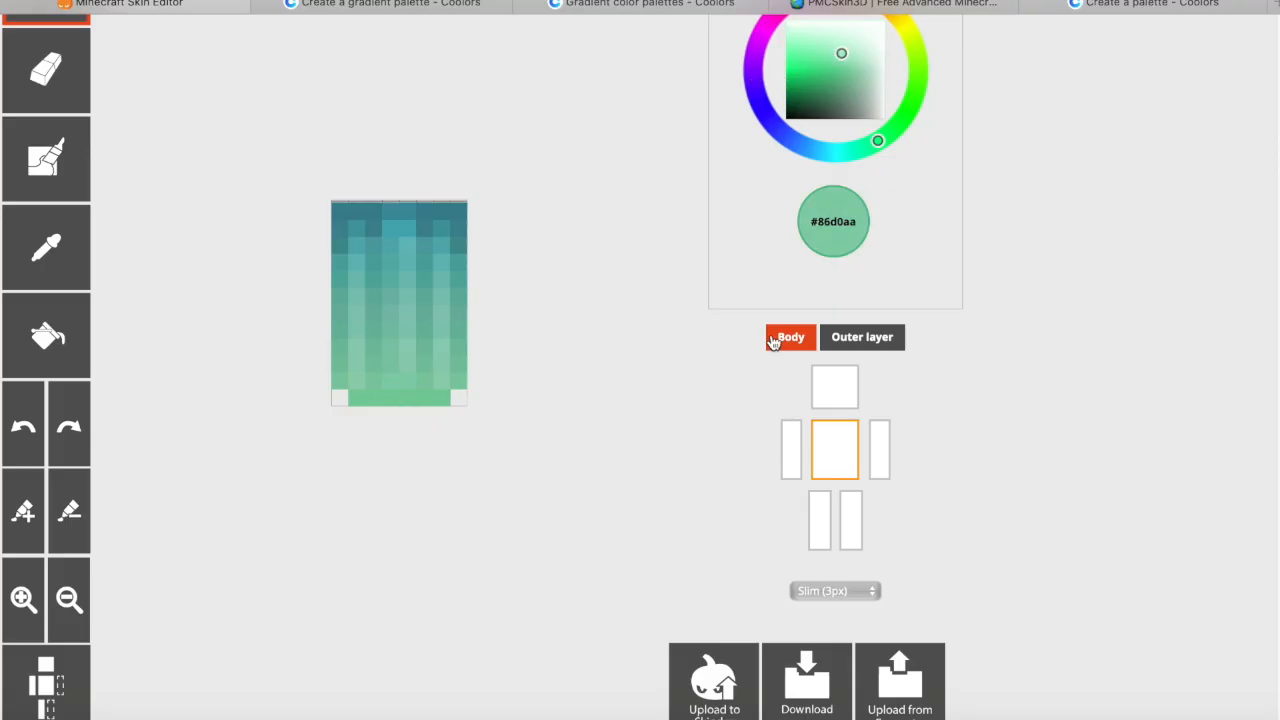
pyautogui.click(841, 54)
pyautogui.click(855, 337)
pyautogui.click(843, 402)
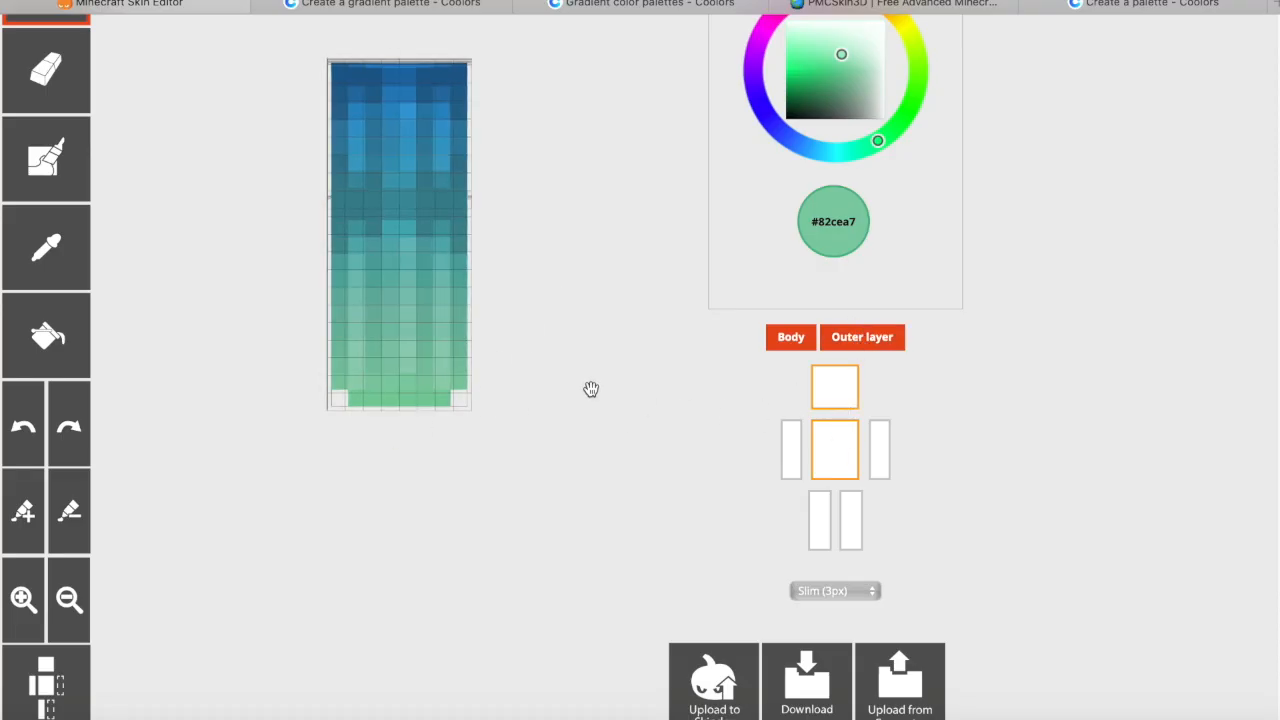
# Step: Inspect the head and torso from the front and back with the outer layer shown
pyautogui.click(872, 344)
pyautogui.click(84, 276)
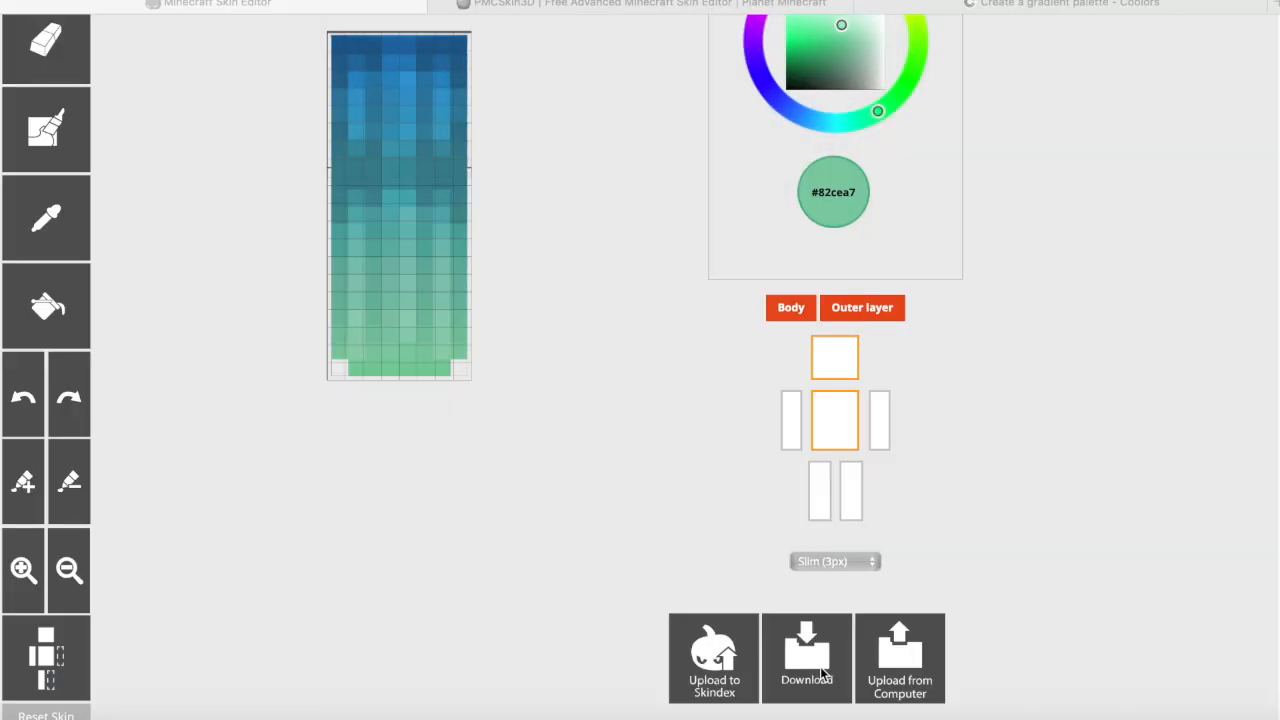
pyautogui.moveTo(563, 363); pyautogui.dragTo(265, 369)
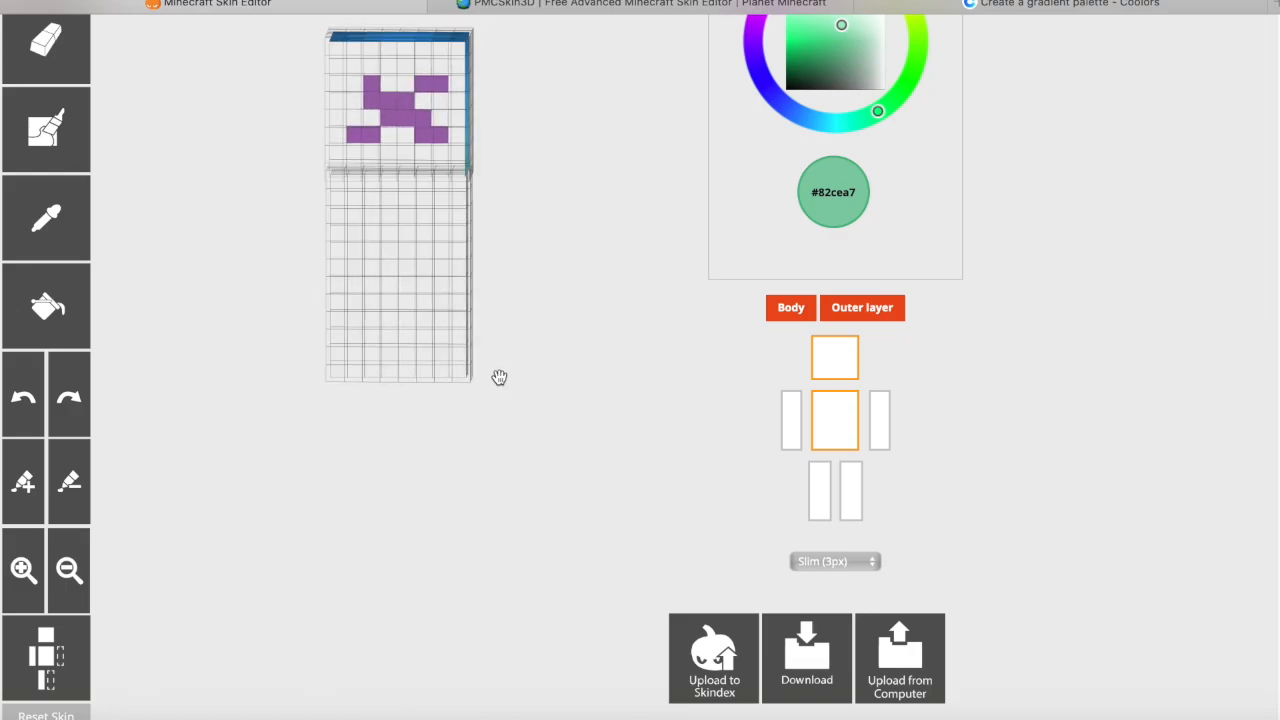
pyautogui.moveTo(443, 263); pyautogui.dragTo(443, 226)
pyautogui.moveTo(583, 300); pyautogui.dragTo(273, 301)
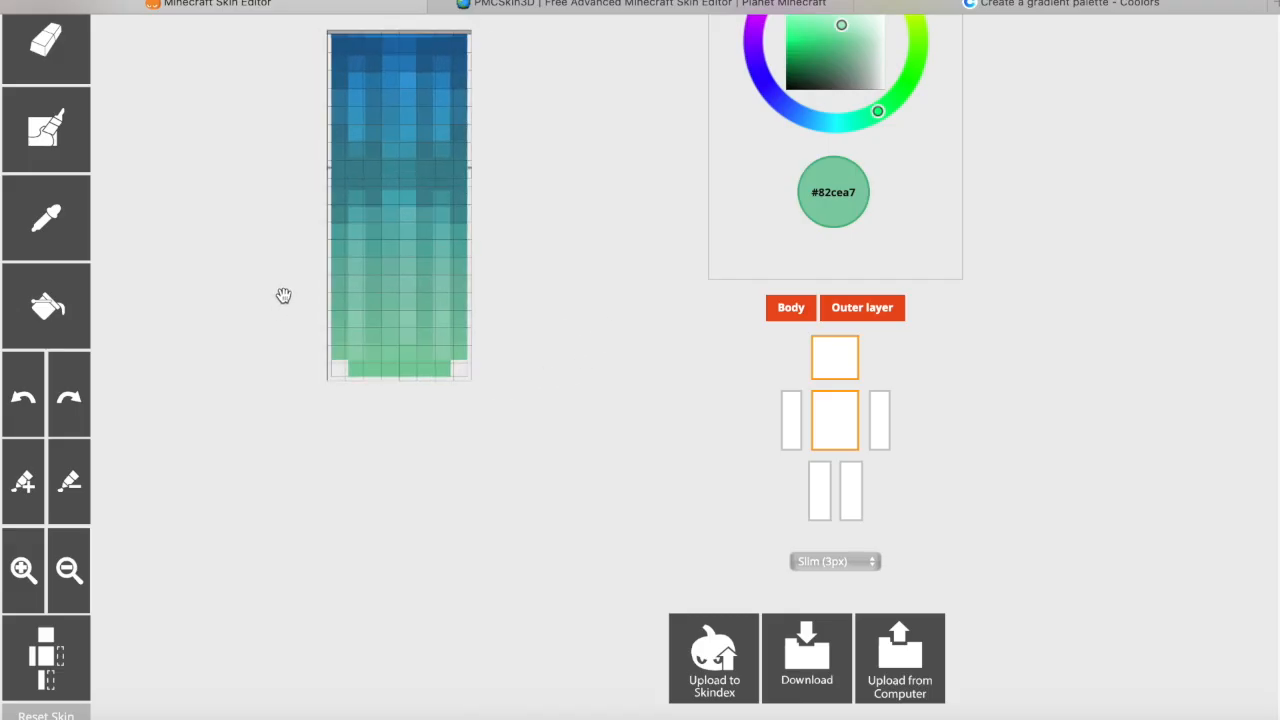
pyautogui.moveTo(580, 303); pyautogui.dragTo(500, 309)
pyautogui.moveTo(490, 130); pyautogui.dragTo(650, 297)
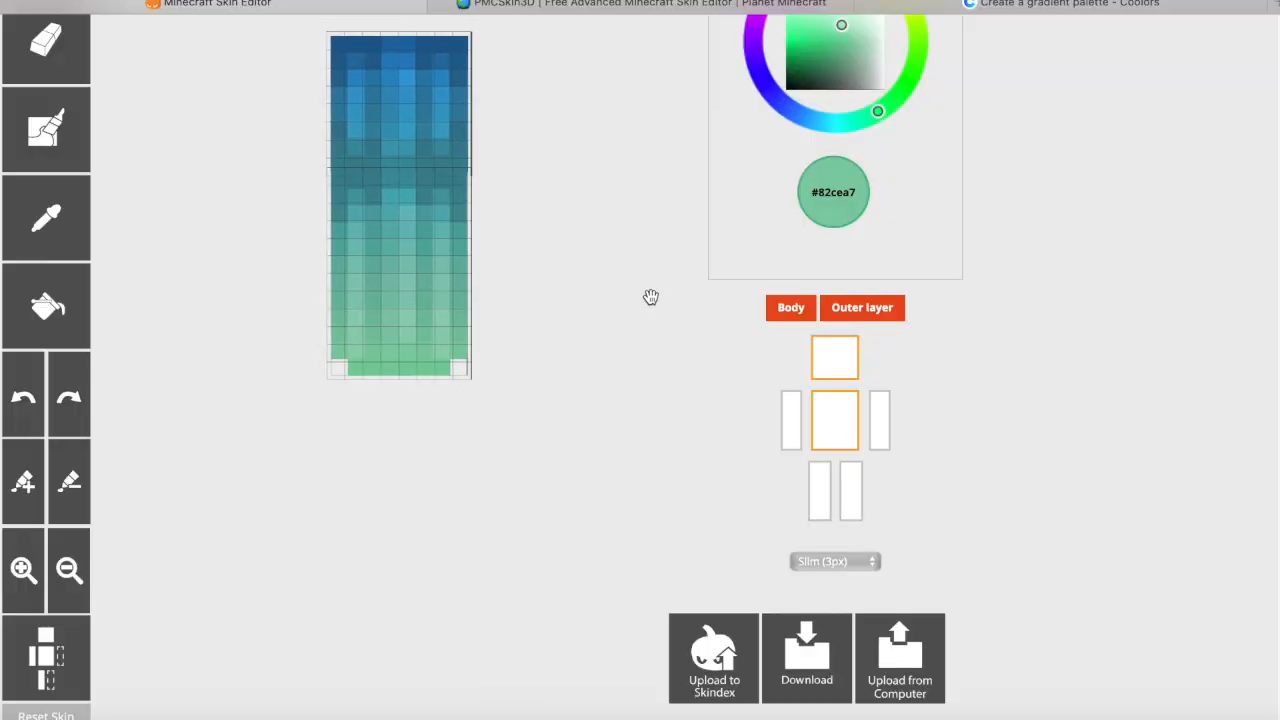
# Step: Switch to PMCSkin3D, turn the model to its back and hide the head to isolate the torso
pyautogui.click(552, 6)
pyautogui.moveTo(900, 363); pyautogui.dragTo(810, 345)
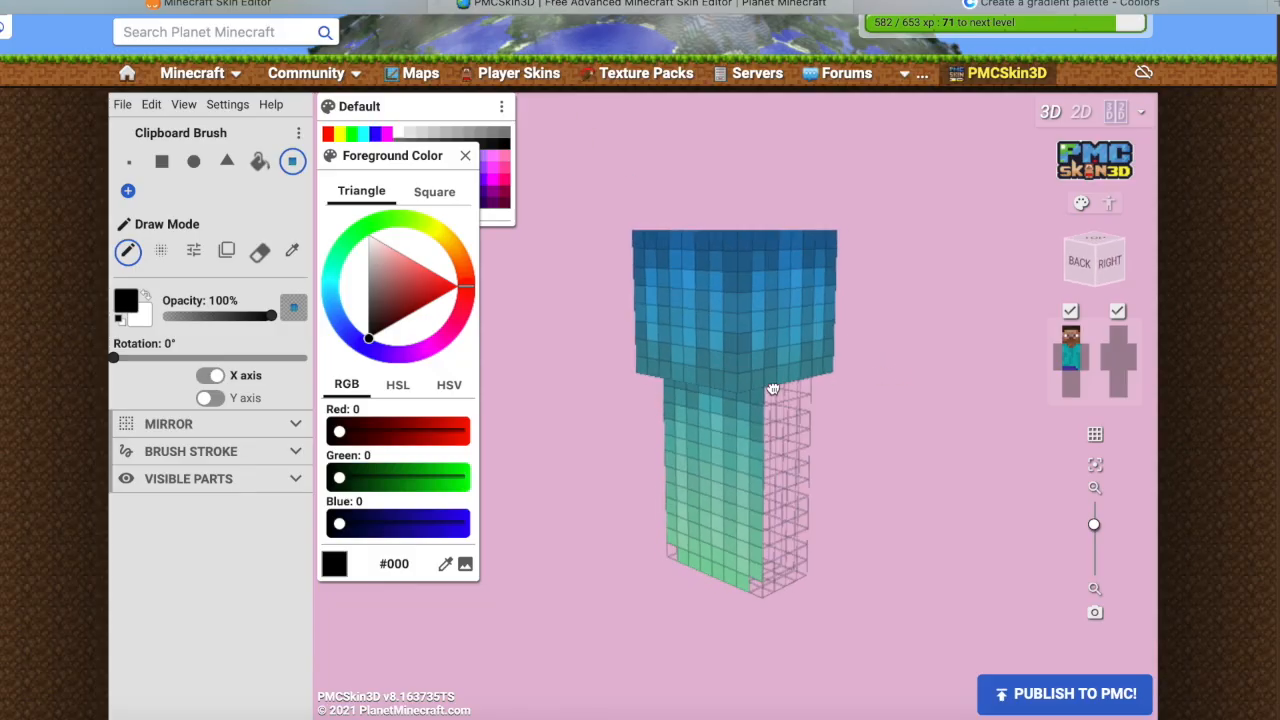
pyautogui.moveTo(581, 199); pyautogui.dragTo(727, 180)
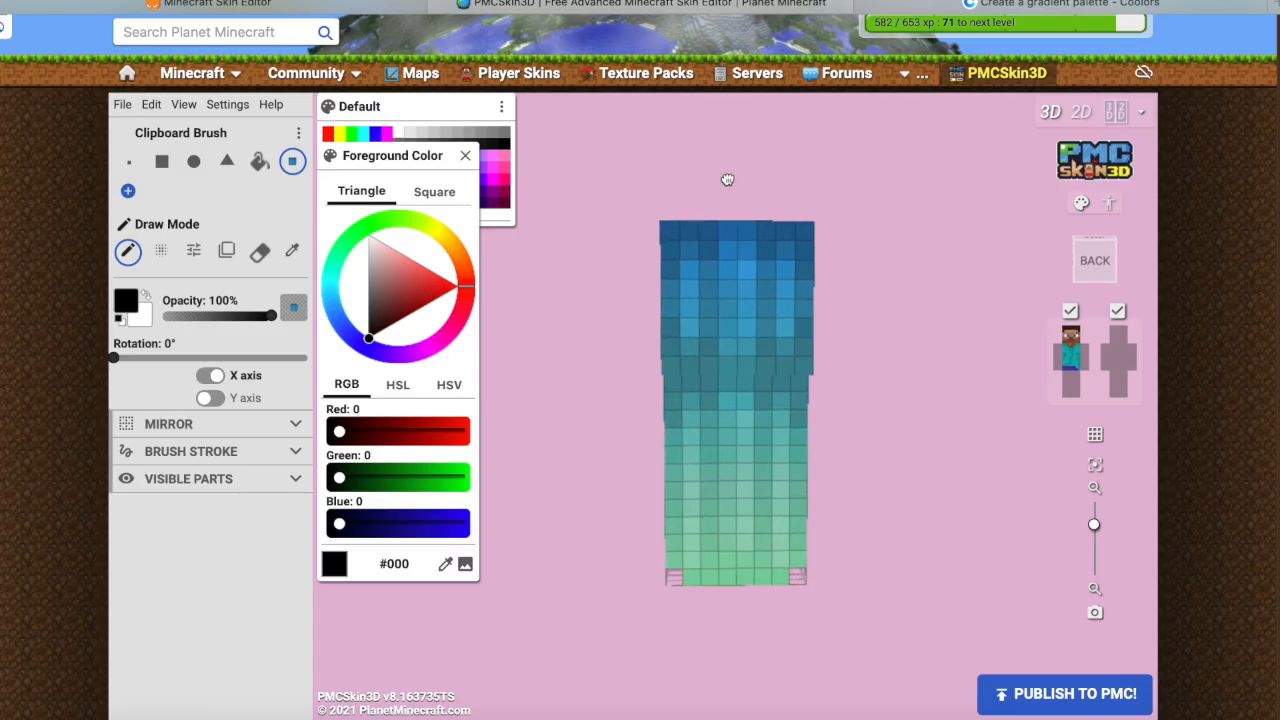
pyautogui.click(1070, 337)
# Step: Clone the torso's back with a square brush 8 wide and 12 high and stamp it onto the torso's front
pyautogui.click(228, 252)
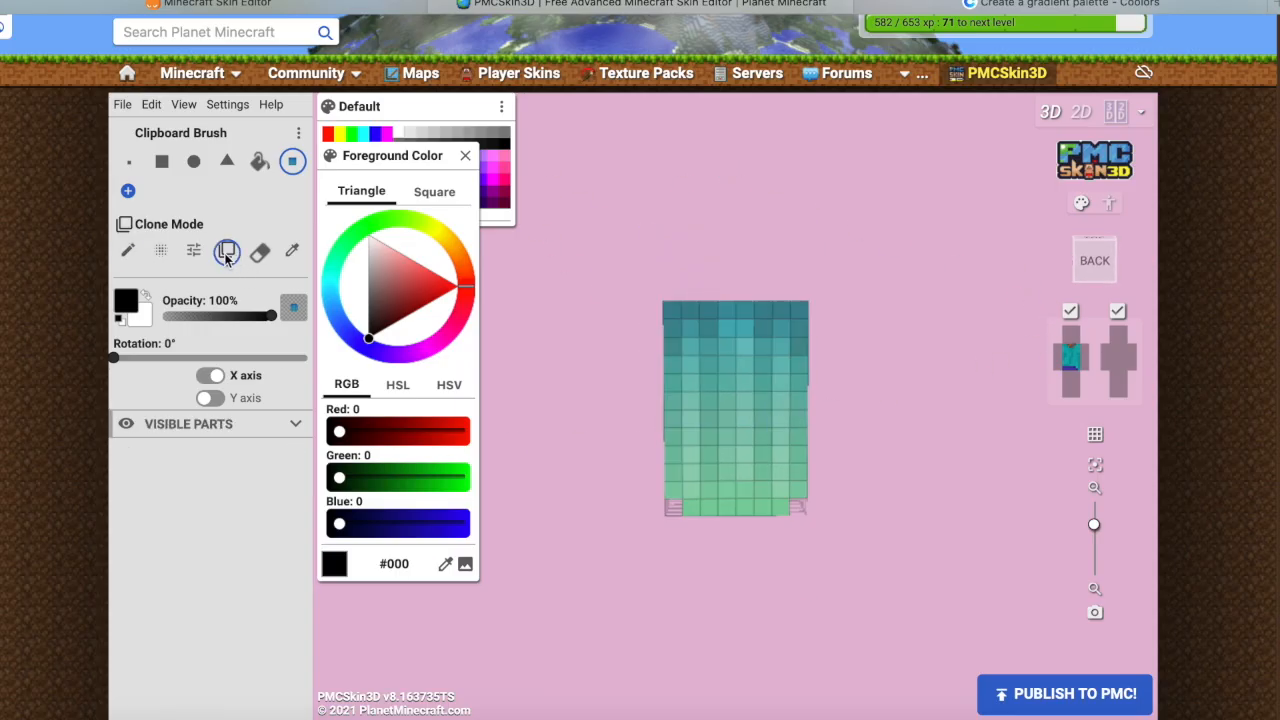
pyautogui.click(161, 161)
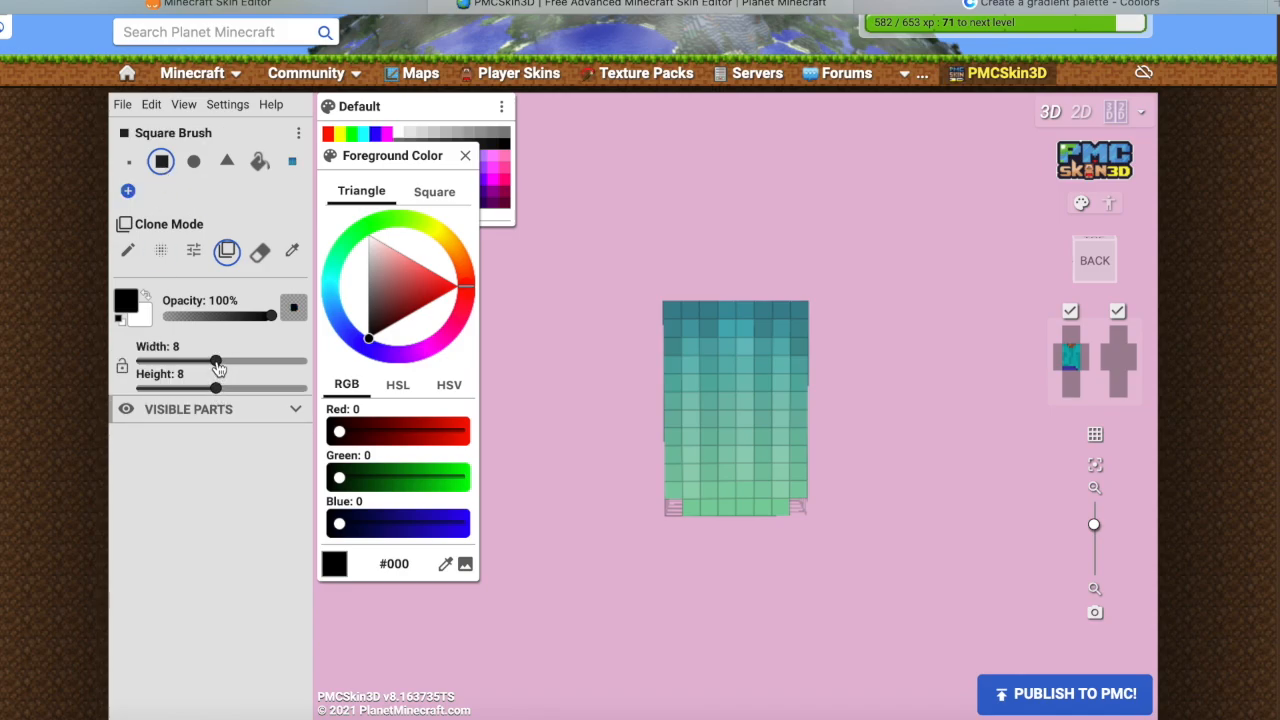
pyautogui.moveTo(216, 389); pyautogui.dragTo(261, 389)
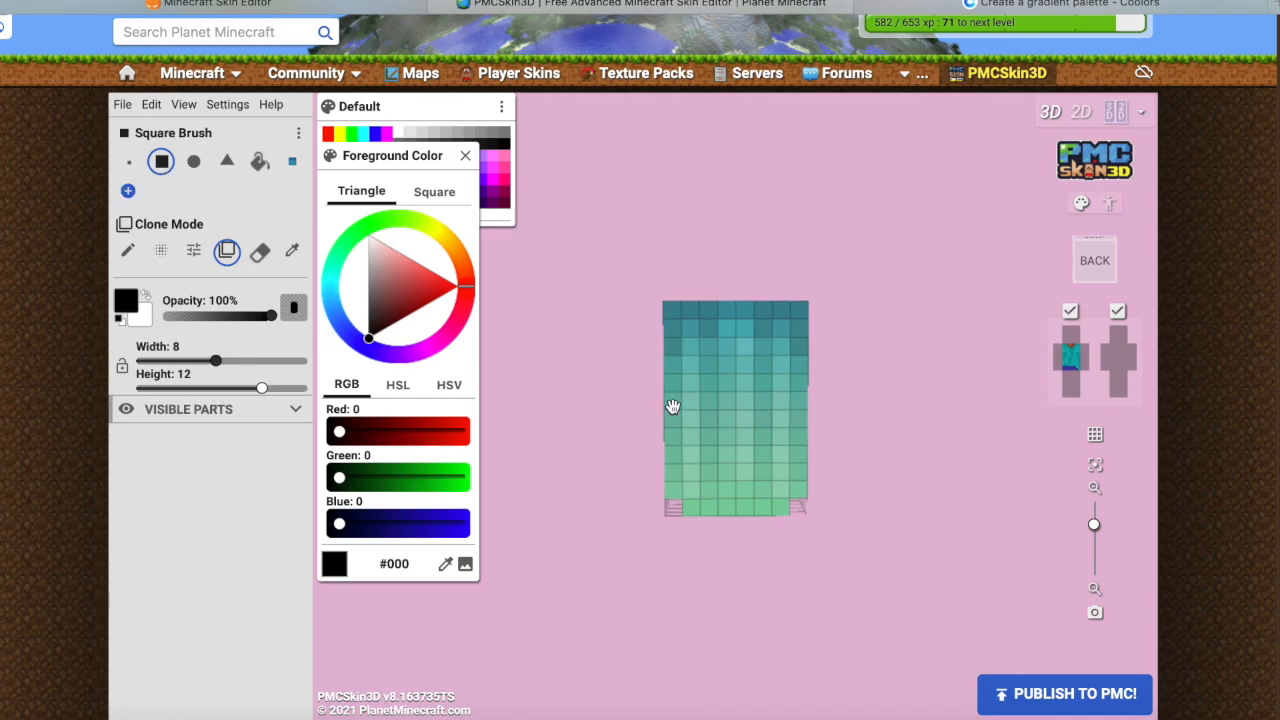
pyautogui.moveTo(674, 406); pyautogui.dragTo(743, 417)
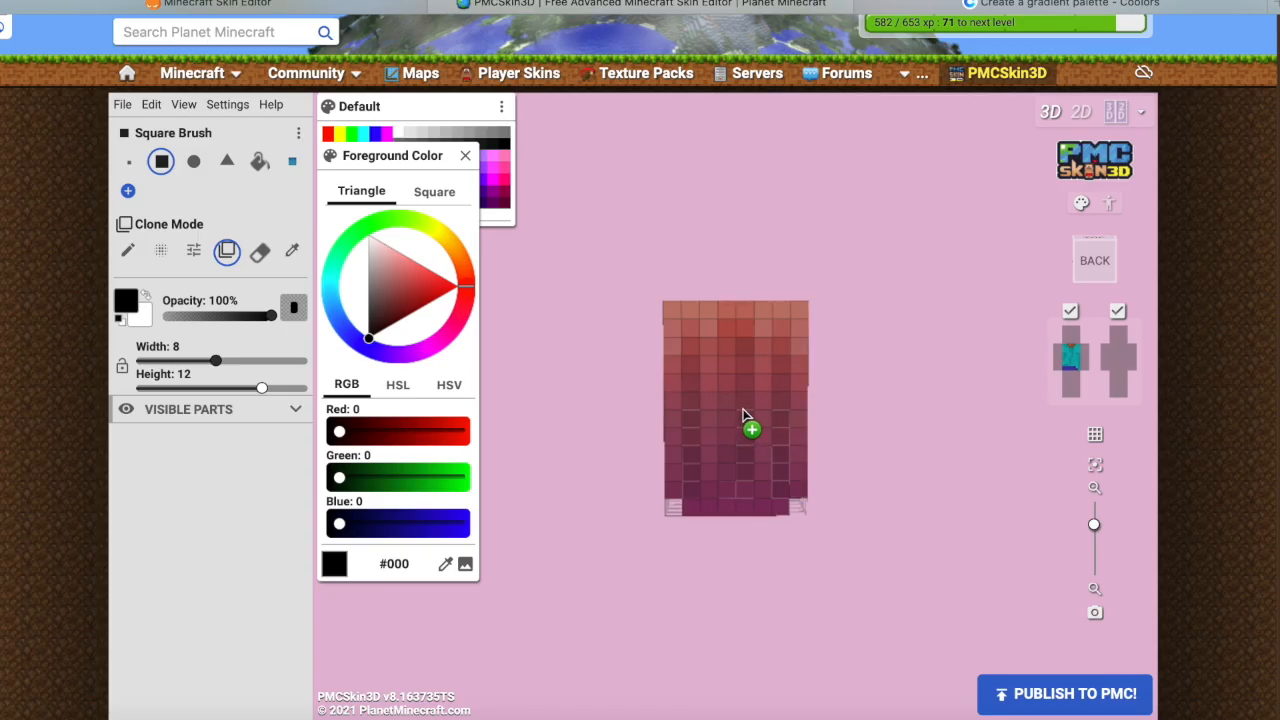
pyautogui.click(743, 414)
pyautogui.moveTo(848, 192)
pyautogui.mouseDown()
pyautogui.moveTo(663, 228)
pyautogui.moveTo(654, 206)
pyautogui.mouseUp()
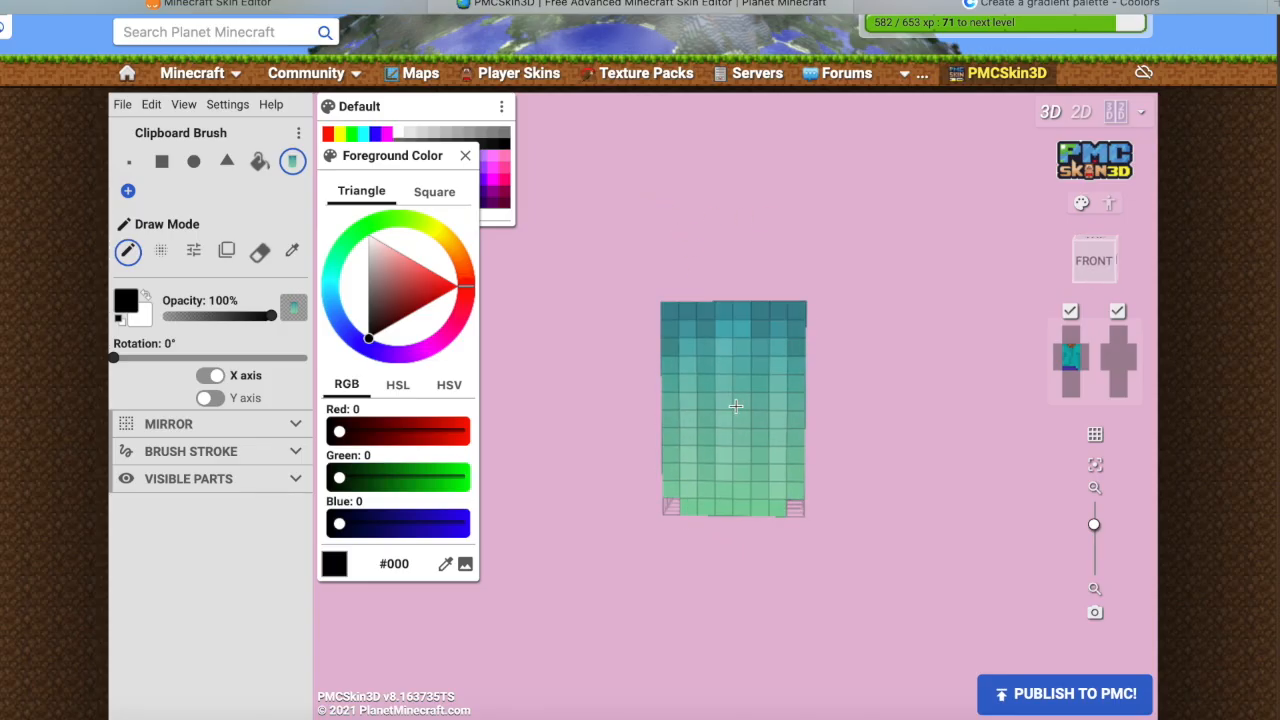
# Step: Check the torso's front together with the head and save the skin to a file
pyautogui.click(1071, 337)
pyautogui.moveTo(938, 361)
pyautogui.mouseDown()
pyautogui.moveTo(871, 374)
pyautogui.moveTo(922, 366)
pyautogui.mouseUp()
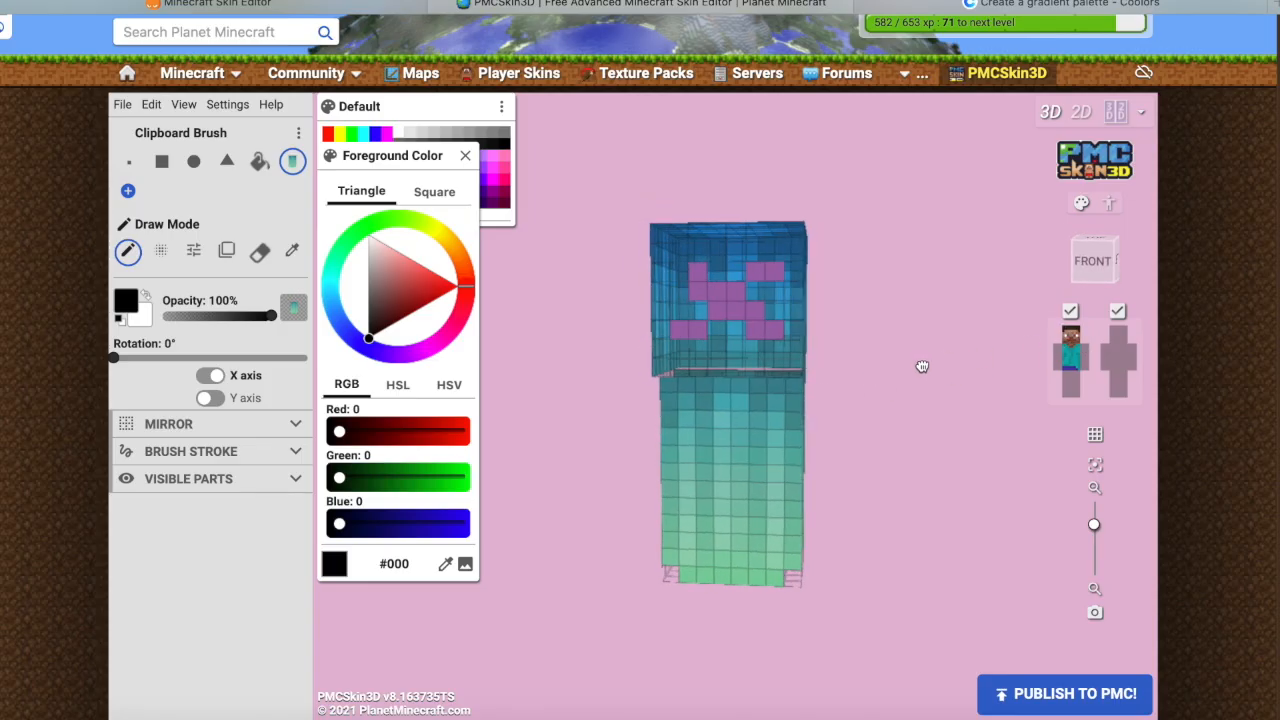
pyautogui.click(1071, 337)
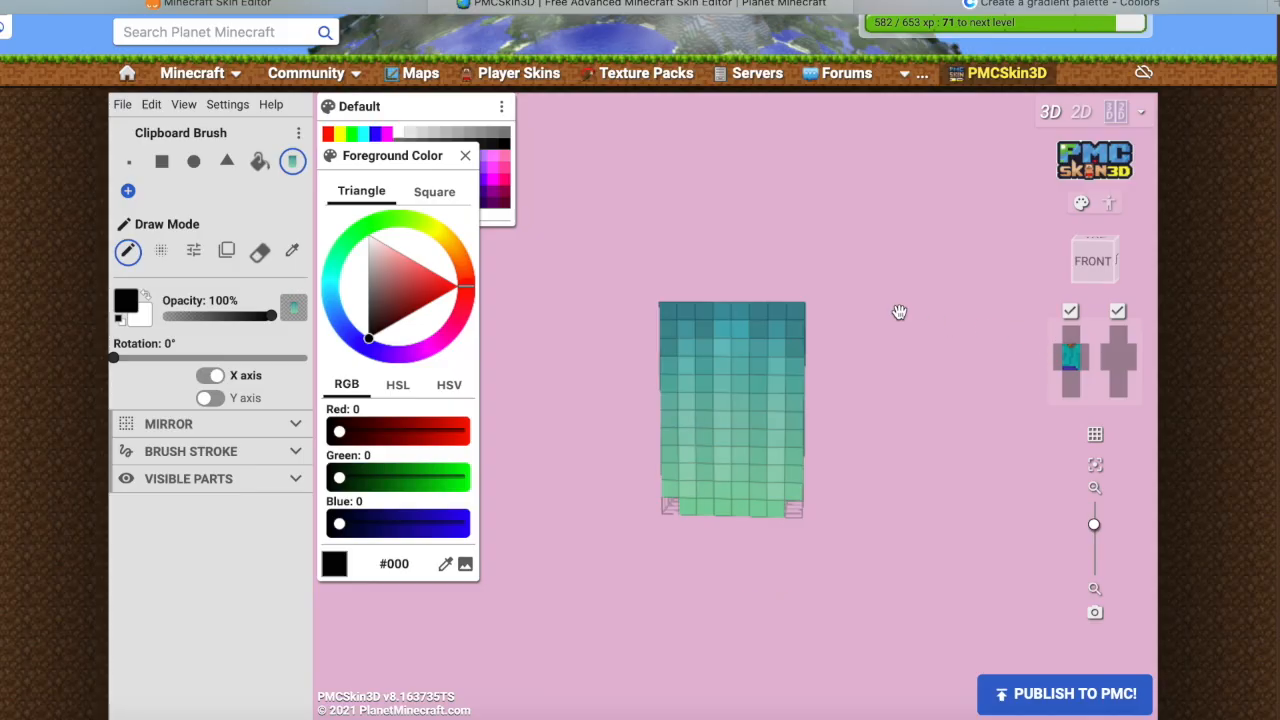
pyautogui.click(122, 105)
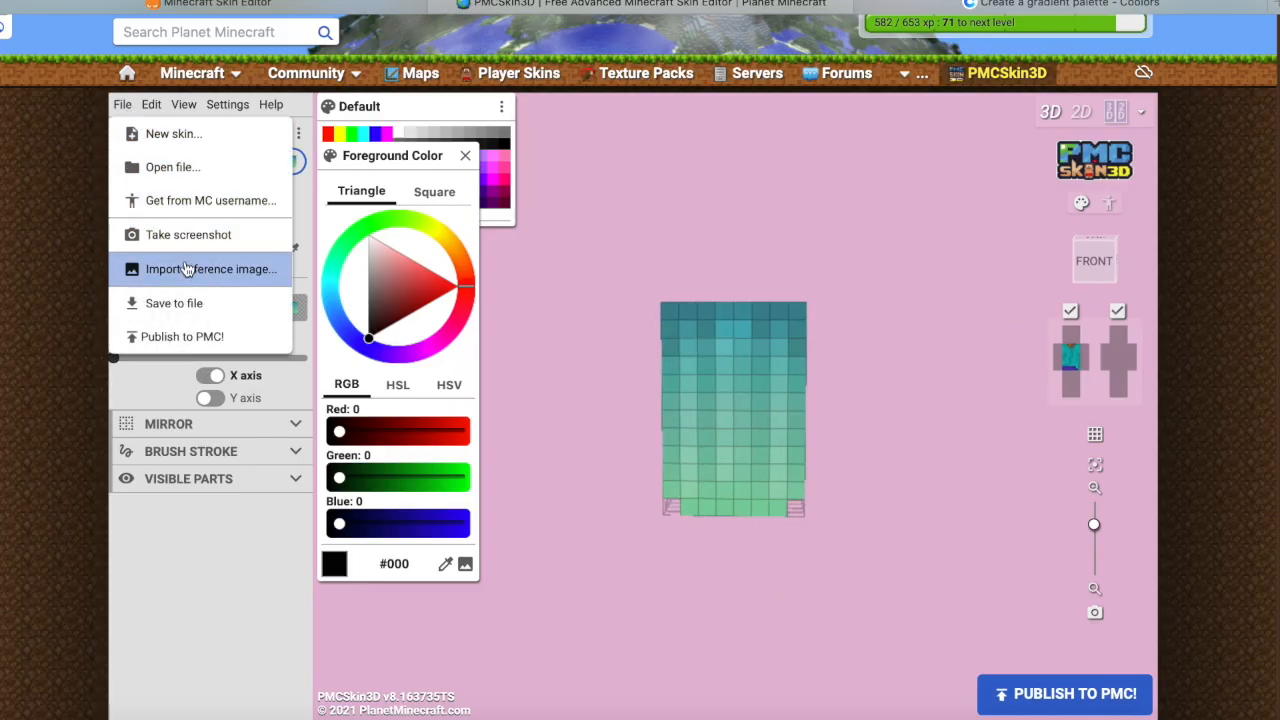
pyautogui.click(176, 304)
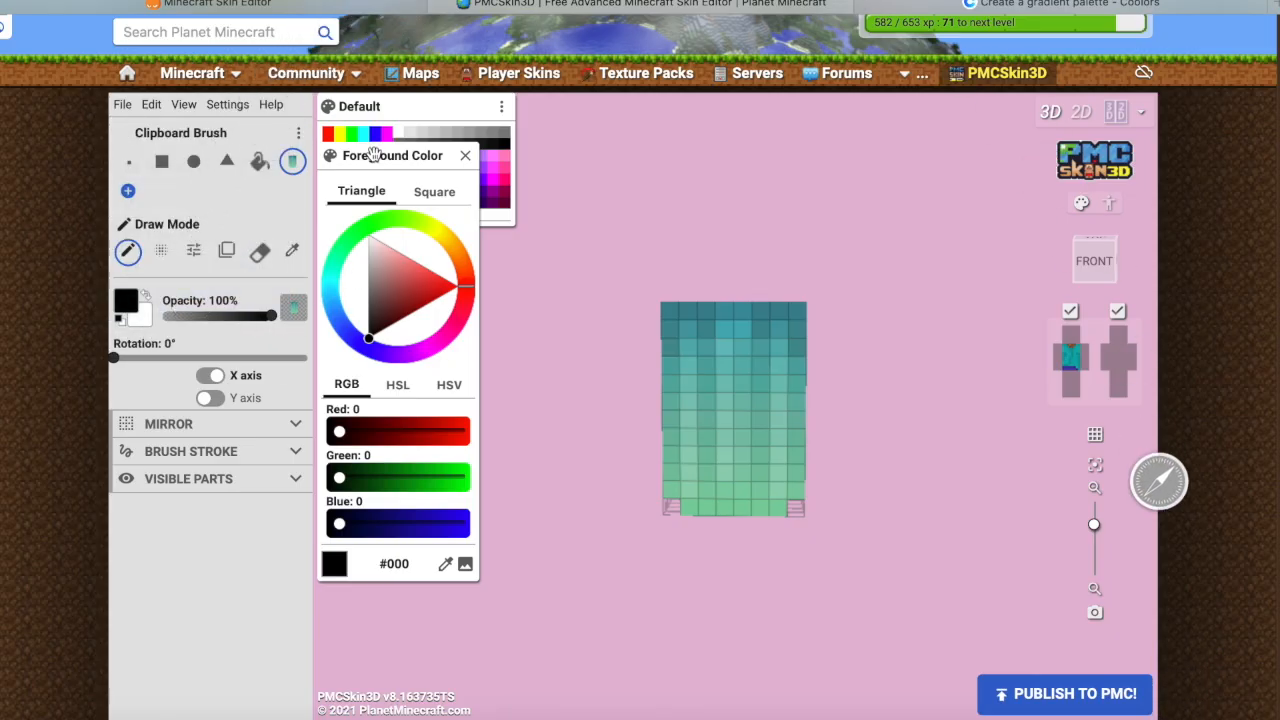
# Step: Switch to the Minecraft Skin Editor and erase the two middle columns of the torso's front to separate two strands
pyautogui.click(238, 6)
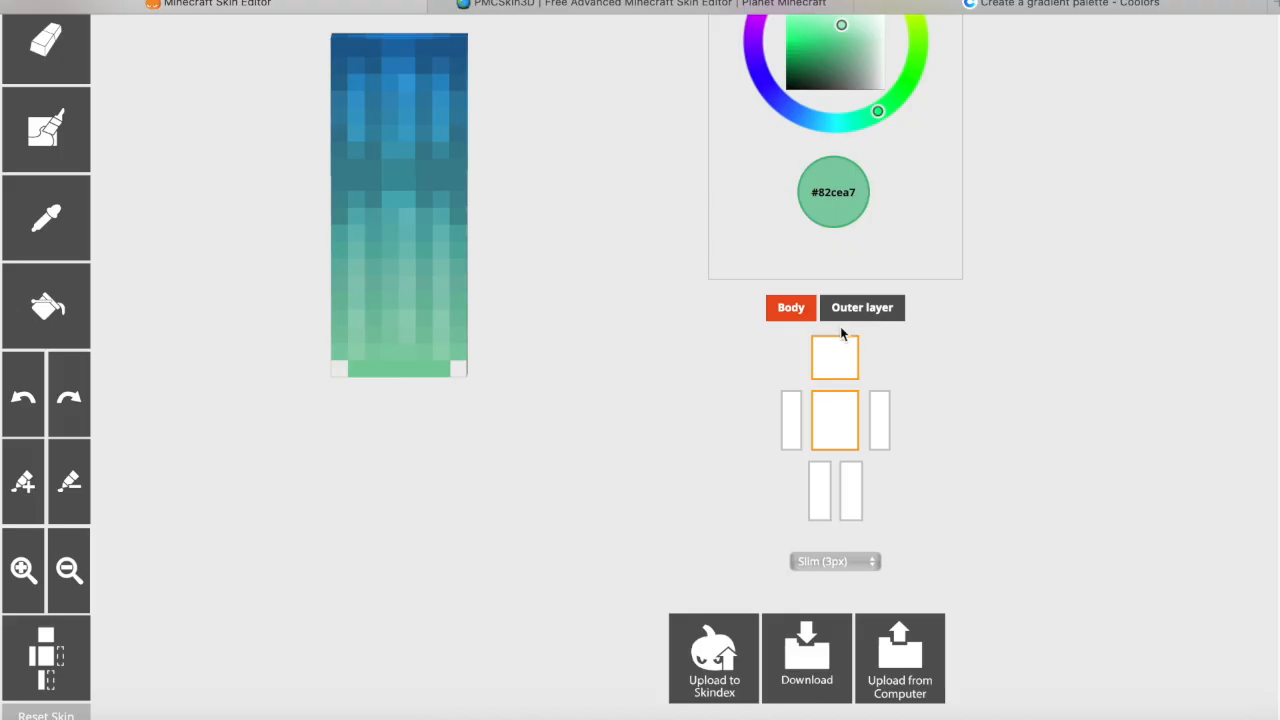
pyautogui.moveTo(380, 406); pyautogui.dragTo(530, 441)
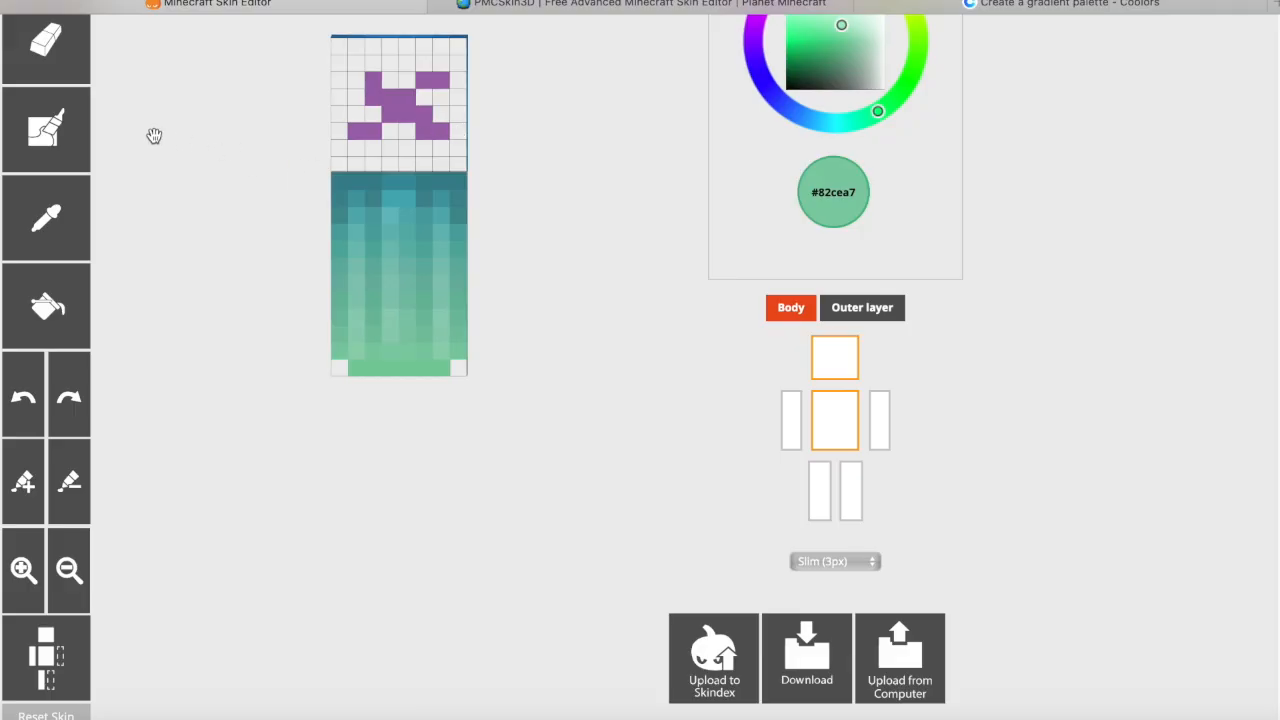
pyautogui.click(44, 68)
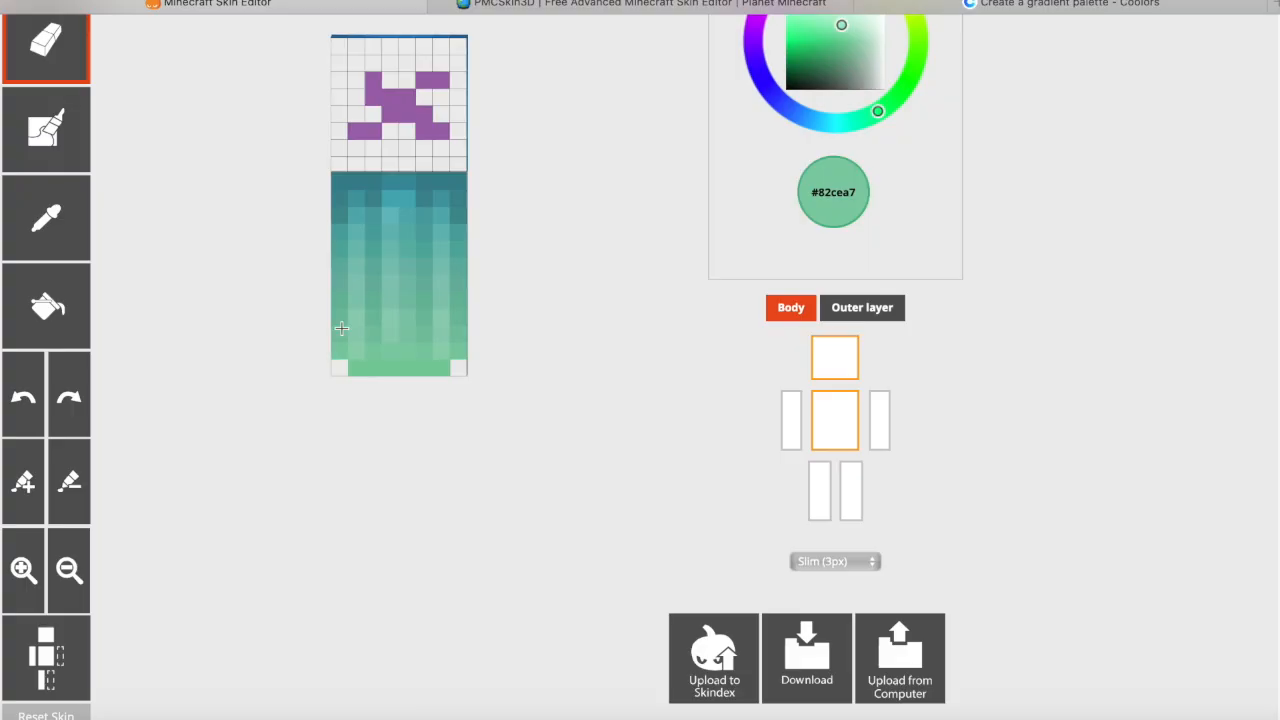
pyautogui.moveTo(406, 200); pyautogui.dragTo(392, 368)
pyautogui.moveTo(394, 186); pyautogui.dragTo(394, 357)
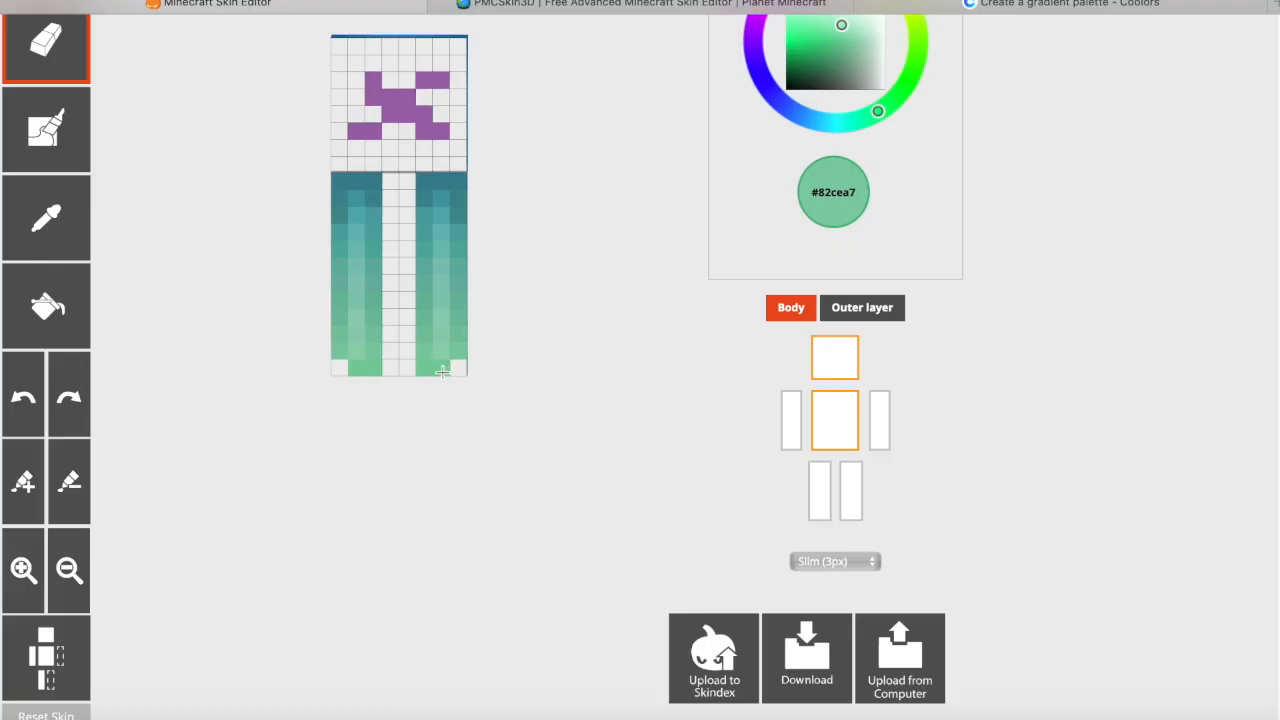
# Step: Erase both strands' inner bottom pixels and notch the right-hand strand at rows five, eight, ten and eleven
pyautogui.click(426, 372)
pyautogui.click(37, 395)
pyautogui.click(376, 368)
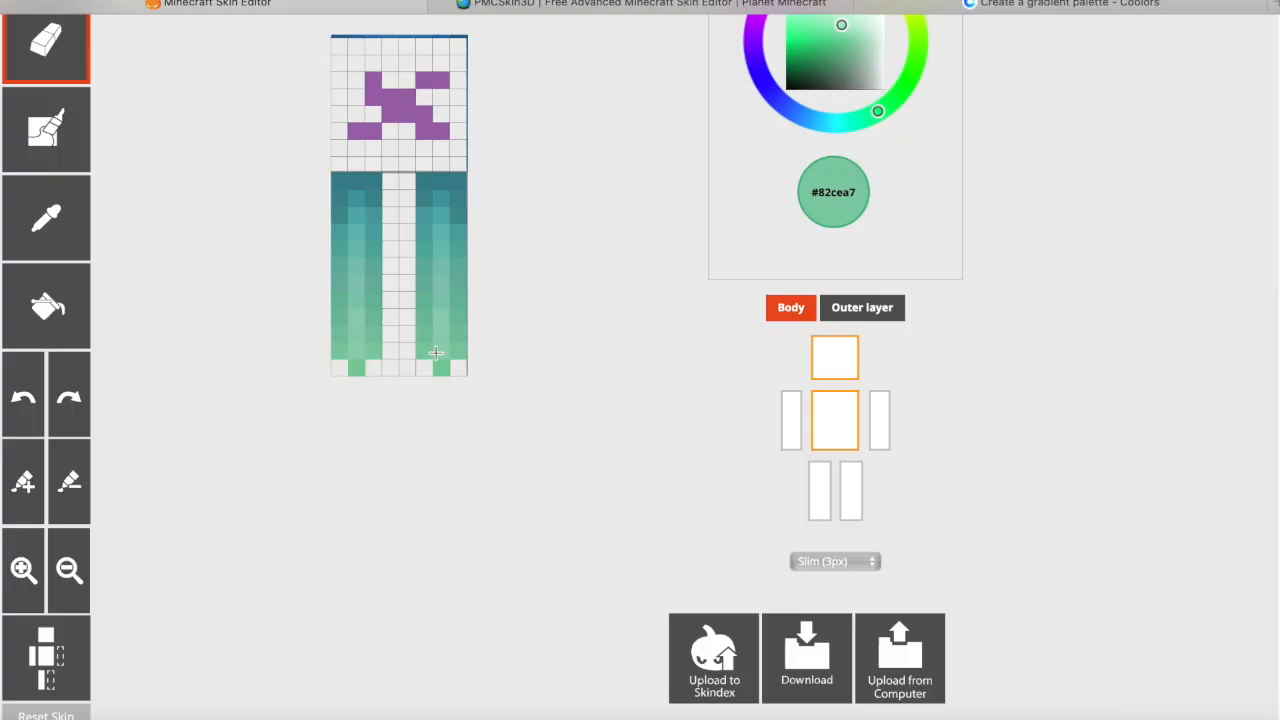
pyautogui.click(441, 351)
pyautogui.click(424, 351)
pyautogui.click(427, 332)
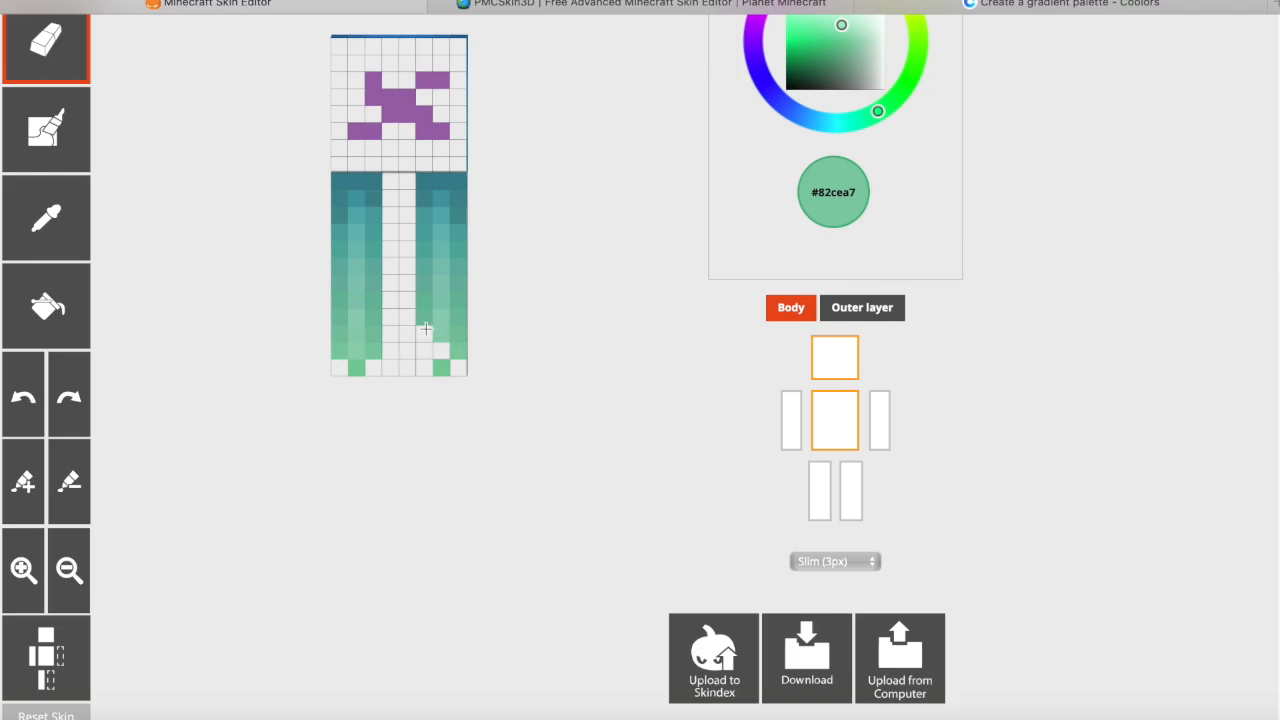
pyautogui.click(460, 298)
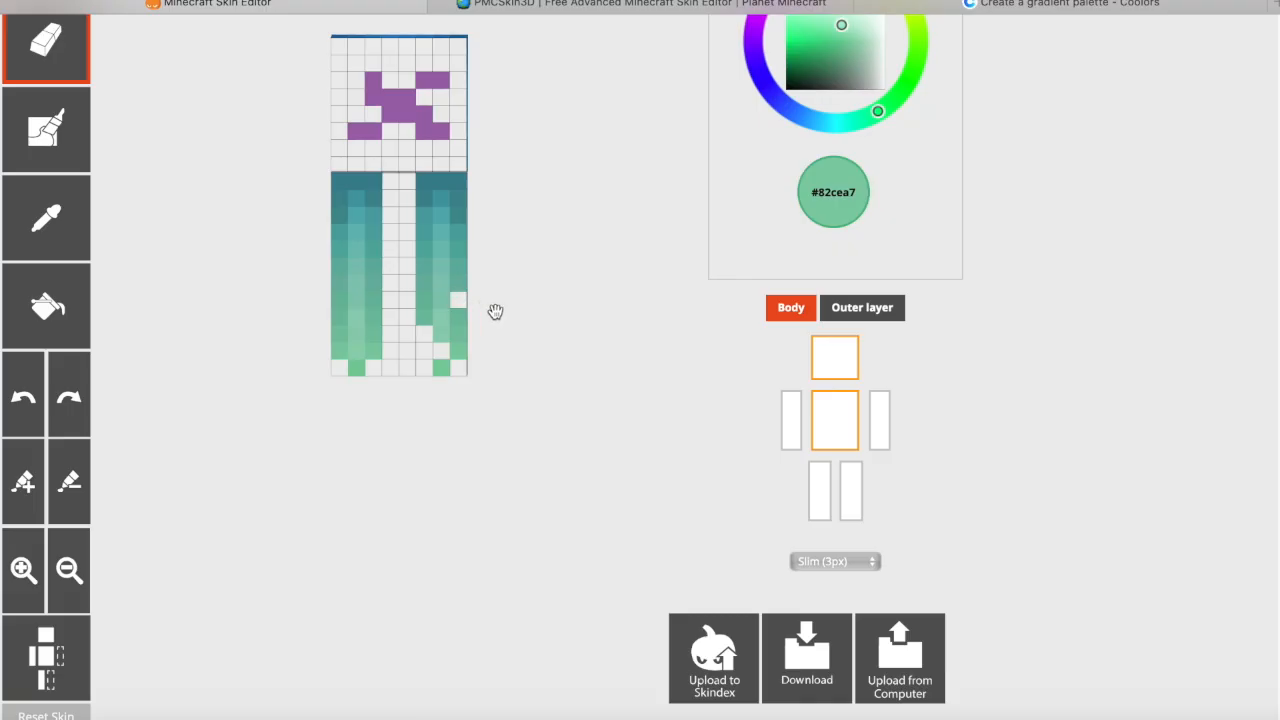
pyautogui.click(425, 247)
# Step: Sample the right-hand strand's tenth-row highlight and darken it to #86caac and further to #7bc6a4 to soften that row
pyautogui.click(18, 235)
pyautogui.click(437, 334)
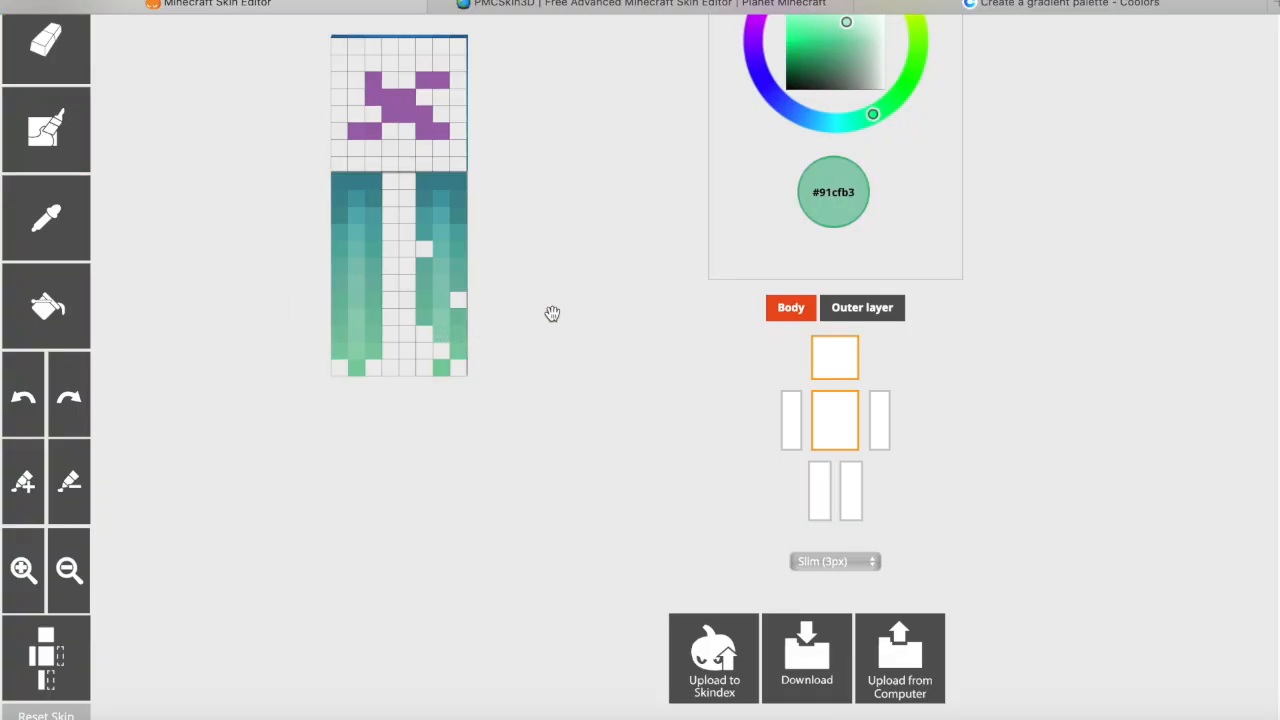
pyautogui.scroll(1, 780, 90)
pyautogui.click(846, 53)
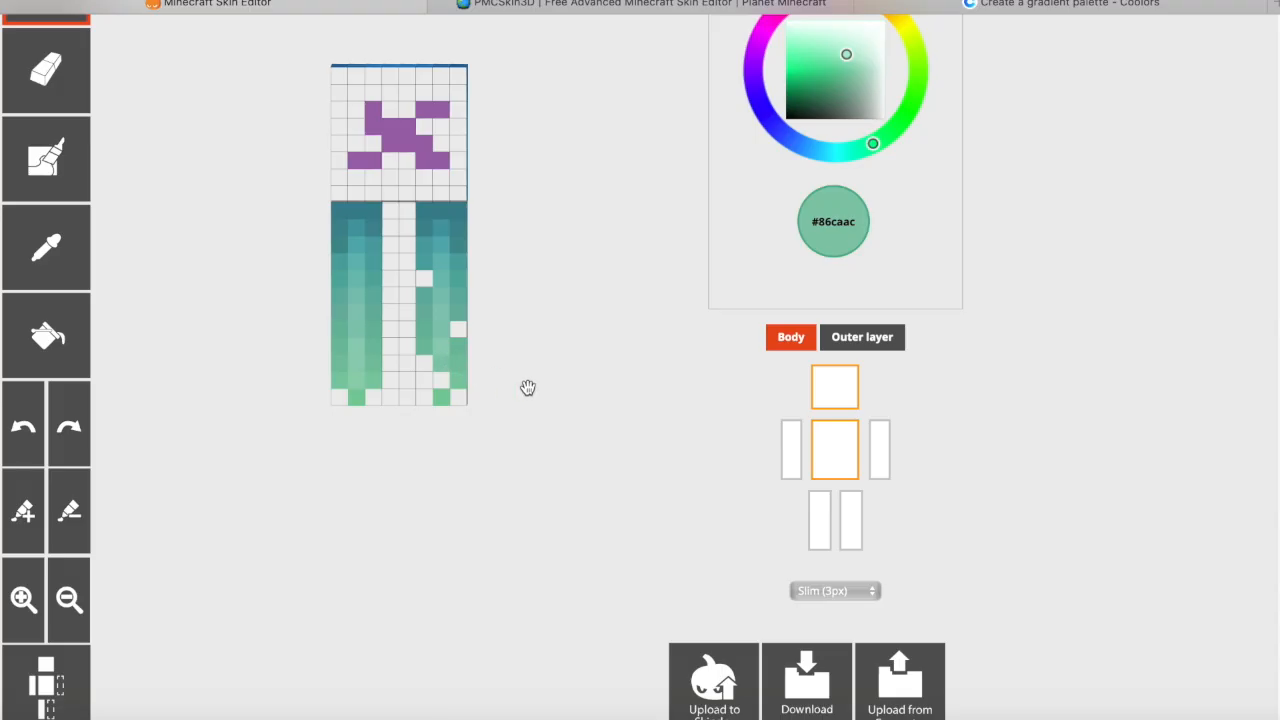
pyautogui.click(845, 57)
pyautogui.click(42, 276)
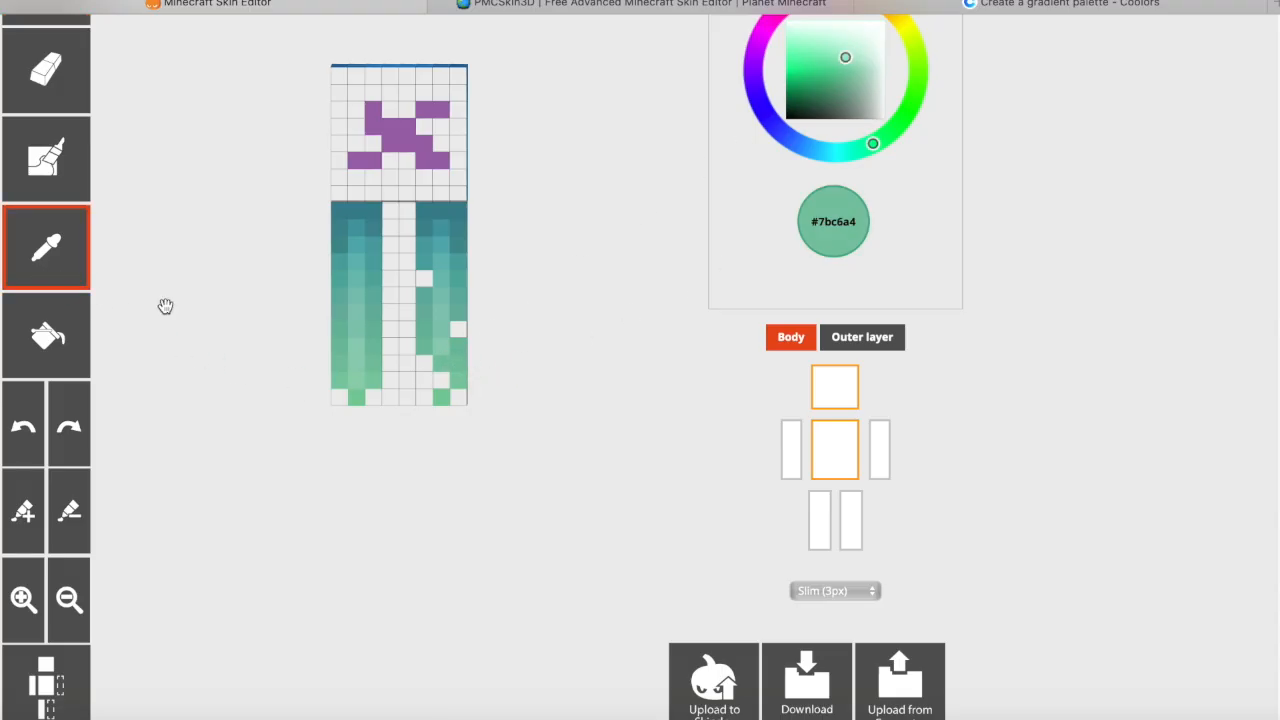
pyautogui.click(452, 364)
# Step: Sample the right-hand strand's ninth-row highlight and darken it to #8accb1 and further to #86caaf
pyautogui.click(50, 262)
pyautogui.click(444, 347)
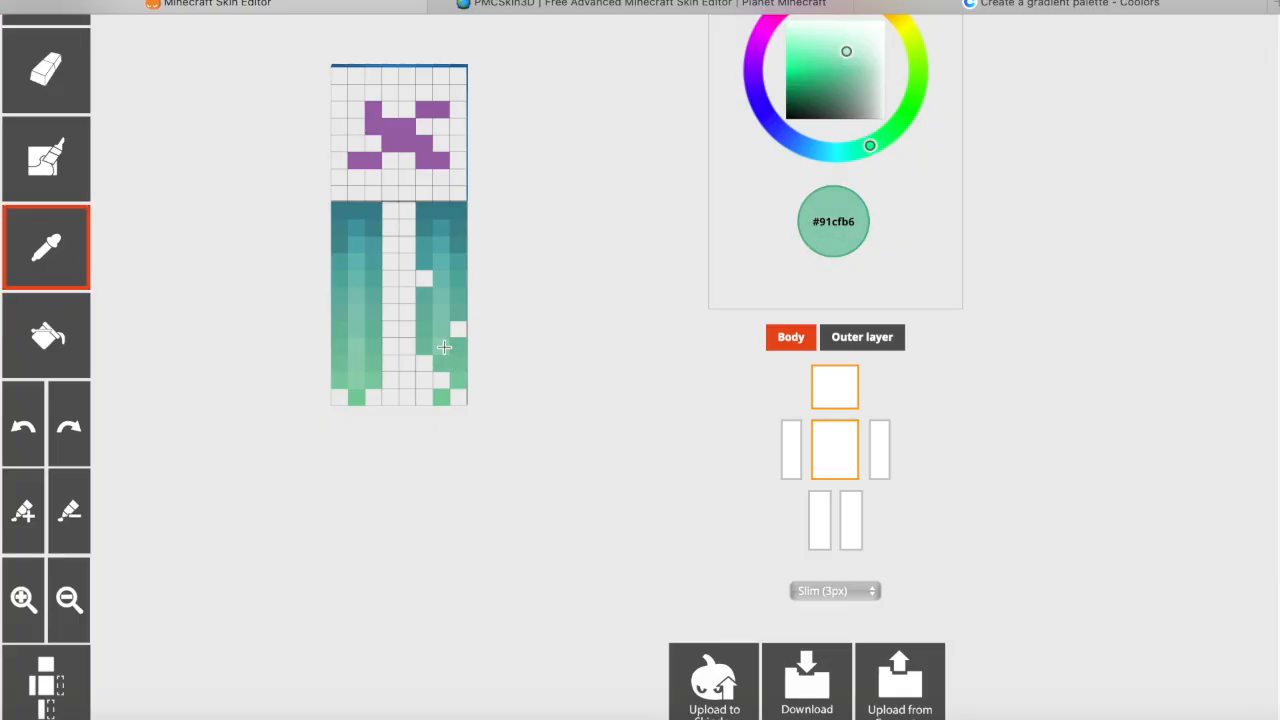
pyautogui.click(845, 52)
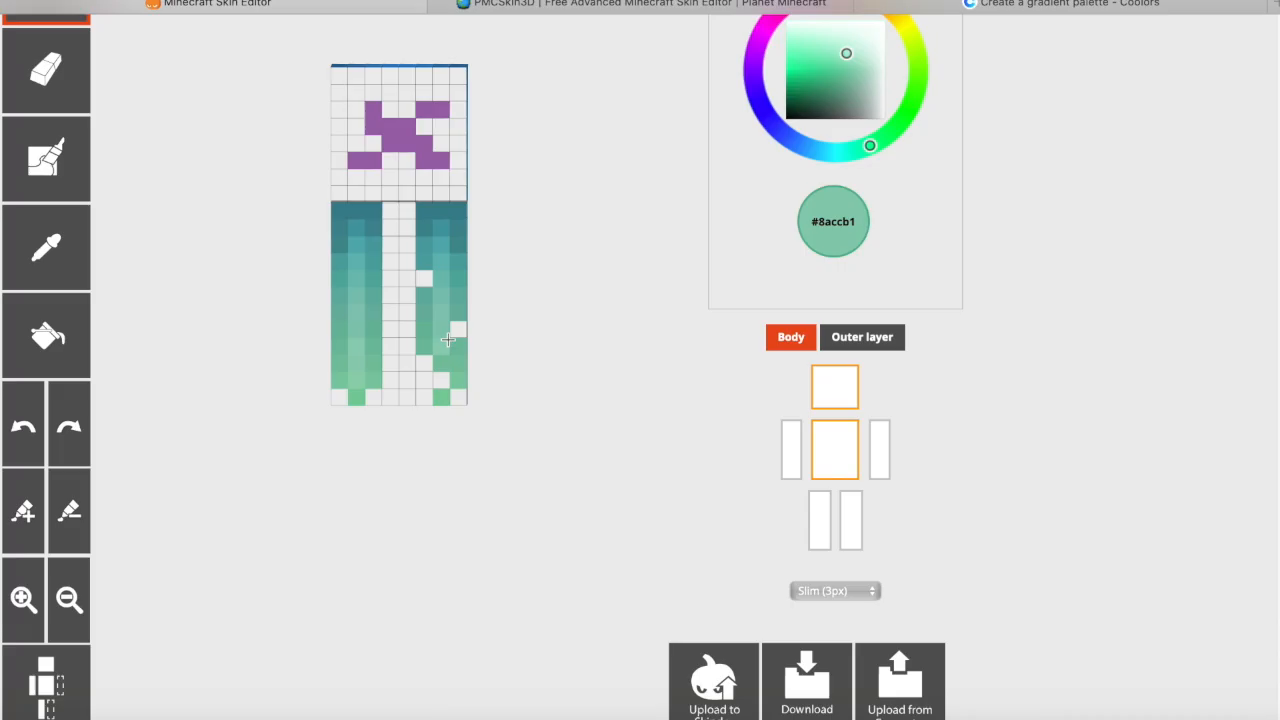
pyautogui.moveTo(845, 54); pyautogui.dragTo(826, 73)
# Step: Erase the mirrored notches in the left-hand strand at rows five, eight, ten and eleven
pyautogui.click(59, 77)
pyautogui.click(376, 279)
pyautogui.click(340, 330)
pyautogui.click(358, 380)
pyautogui.moveTo(374, 365); pyautogui.dragTo(374, 380)
# Step: Inspect the hair strands from all sides with the outer layer shown
pyautogui.click(887, 335)
pyautogui.moveTo(606, 366)
pyautogui.mouseDown()
pyautogui.moveTo(274, 369)
pyautogui.moveTo(644, 366)
pyautogui.moveTo(311, 380)
pyautogui.moveTo(246, 363)
pyautogui.moveTo(275, 372)
pyautogui.mouseUp()
pyautogui.moveTo(568, 381); pyautogui.dragTo(360, 382)
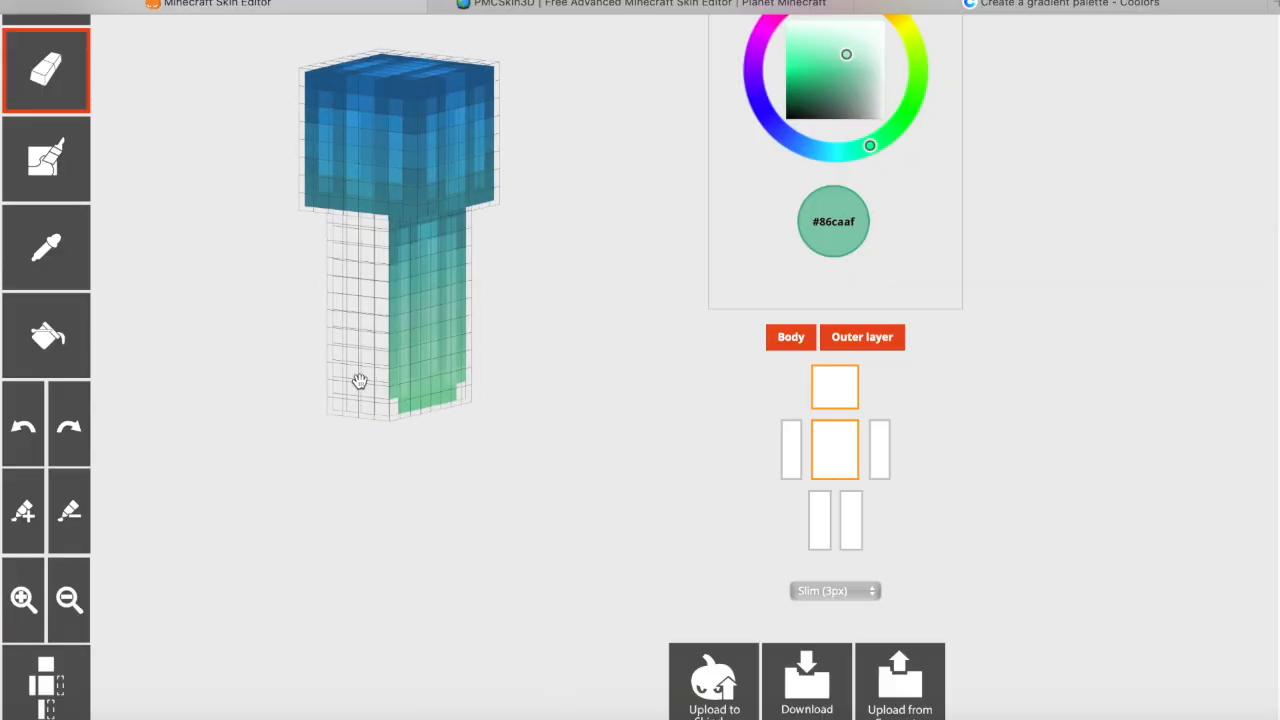
pyautogui.moveTo(273, 367); pyautogui.dragTo(583, 363)
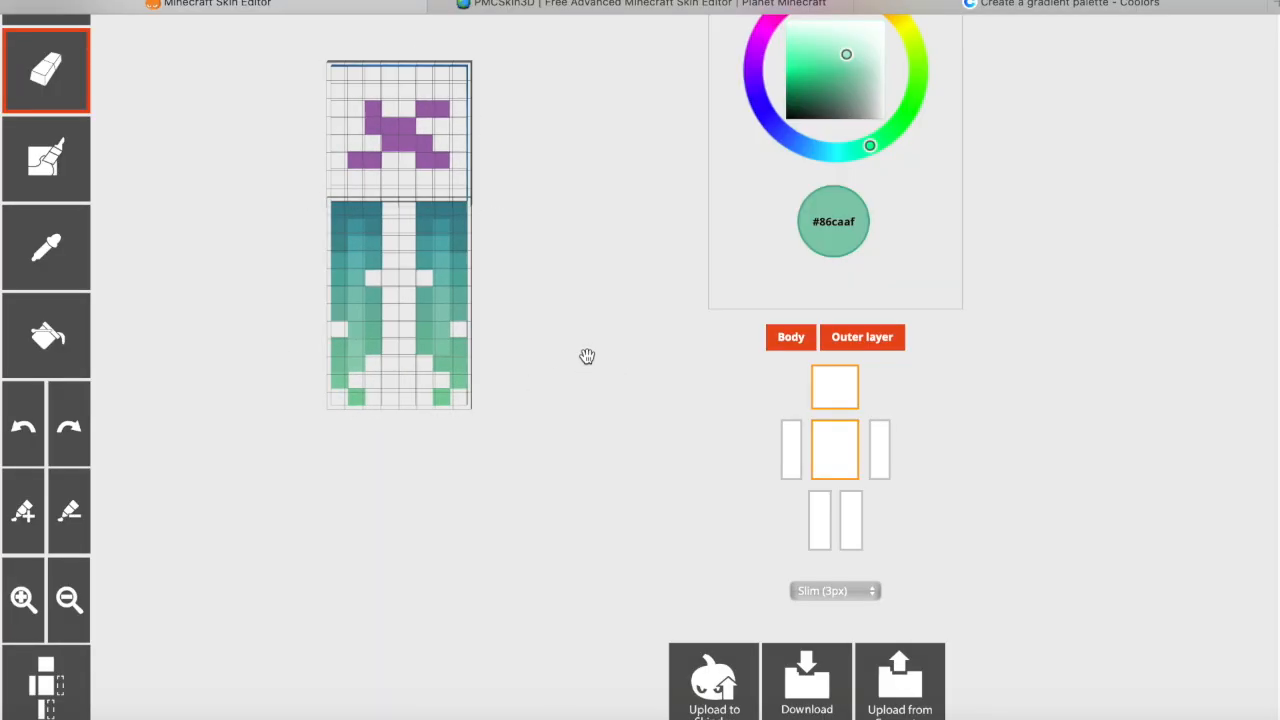
# Step: Erase the purple X from the head's front face with the outer layer hidden, and hide the torso to isolate the head
pyautogui.click(853, 337)
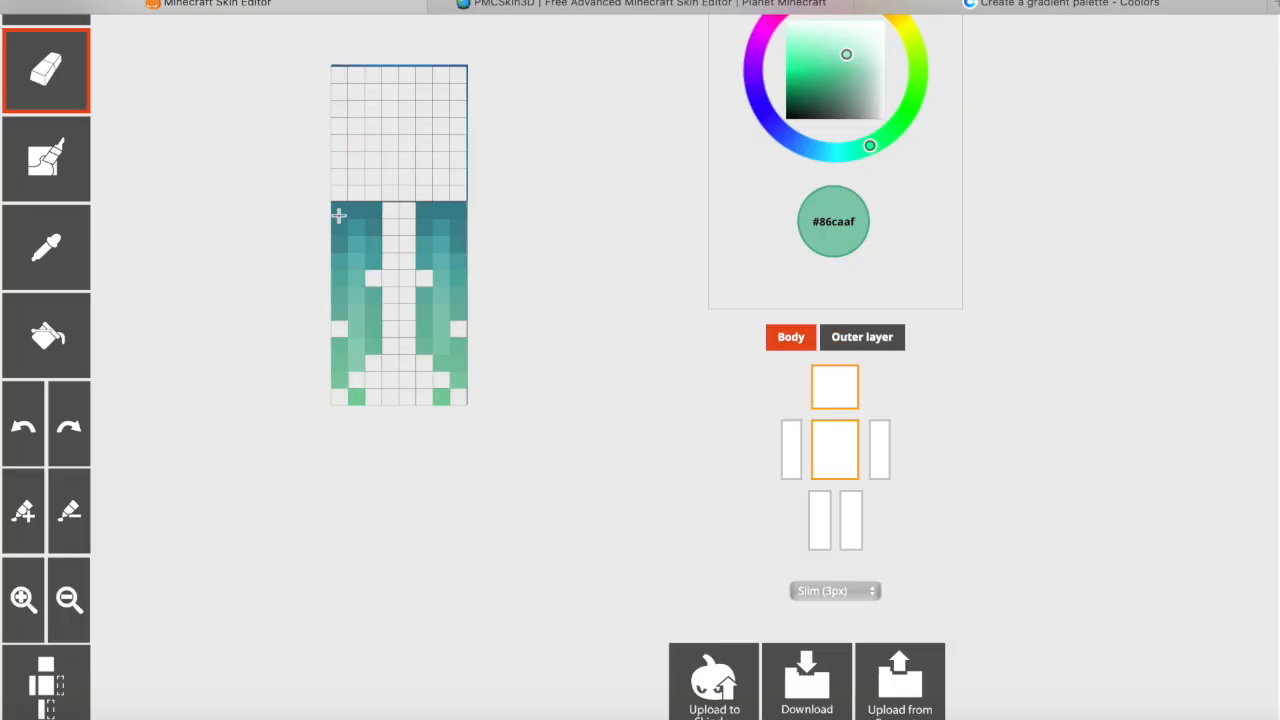
pyautogui.moveTo(384, 351); pyautogui.dragTo(542, 326)
pyautogui.click(822, 429)
pyautogui.moveTo(611, 369); pyautogui.dragTo(531, 377)
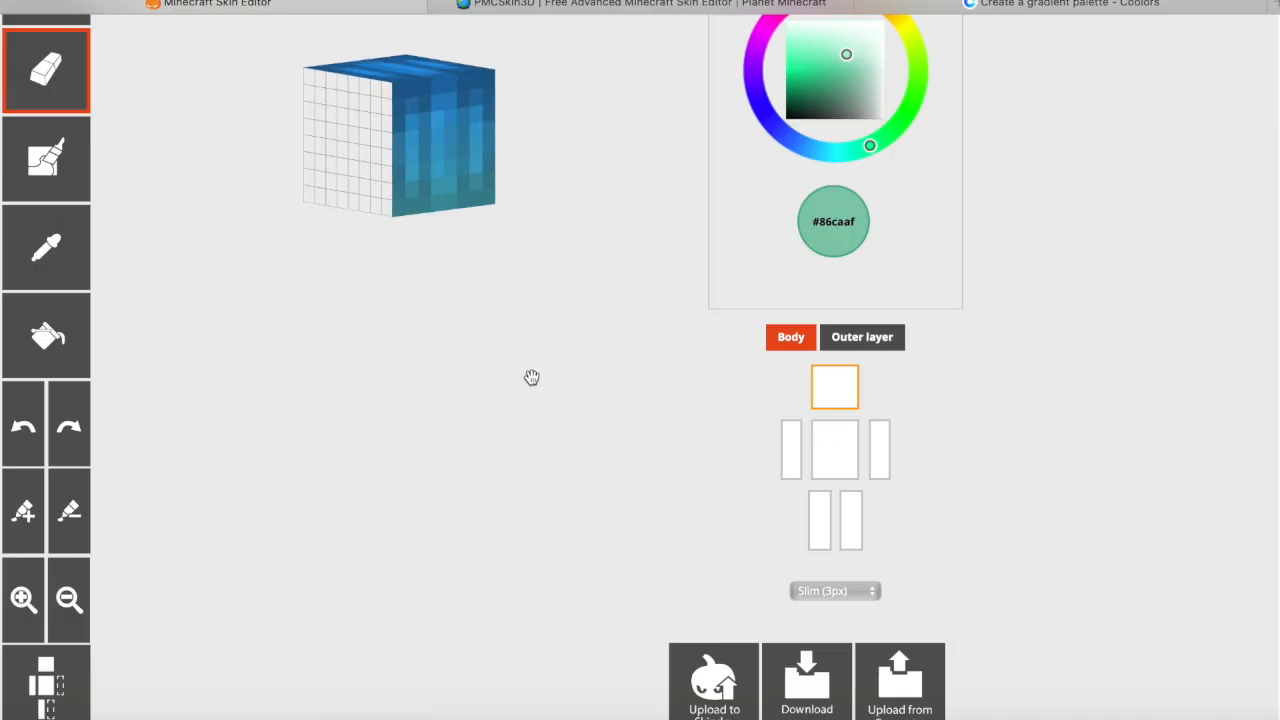
# Step: Paint the top two rows of the head's front face in #1e6090 and #236590, sampled from the adjoining side
pyautogui.click(72, 250)
pyautogui.click(400, 90)
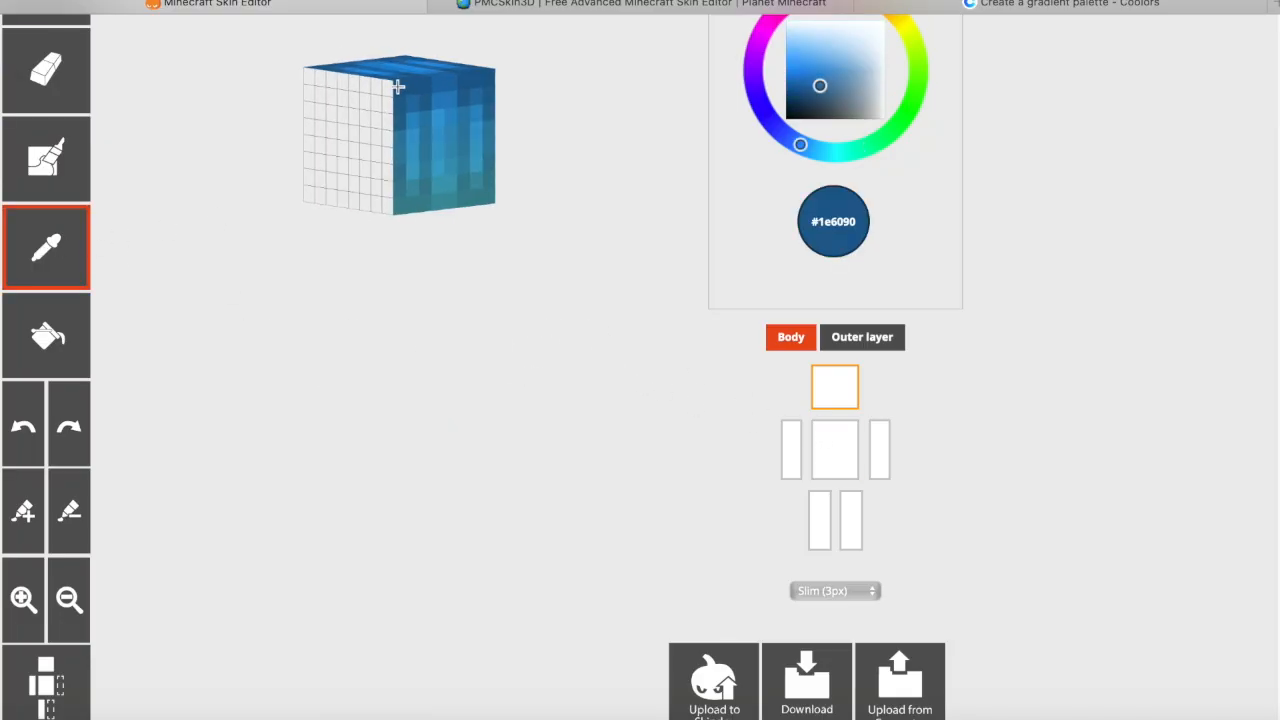
pyautogui.moveTo(390, 88); pyautogui.dragTo(305, 76)
pyautogui.click(62, 247)
pyautogui.click(398, 103)
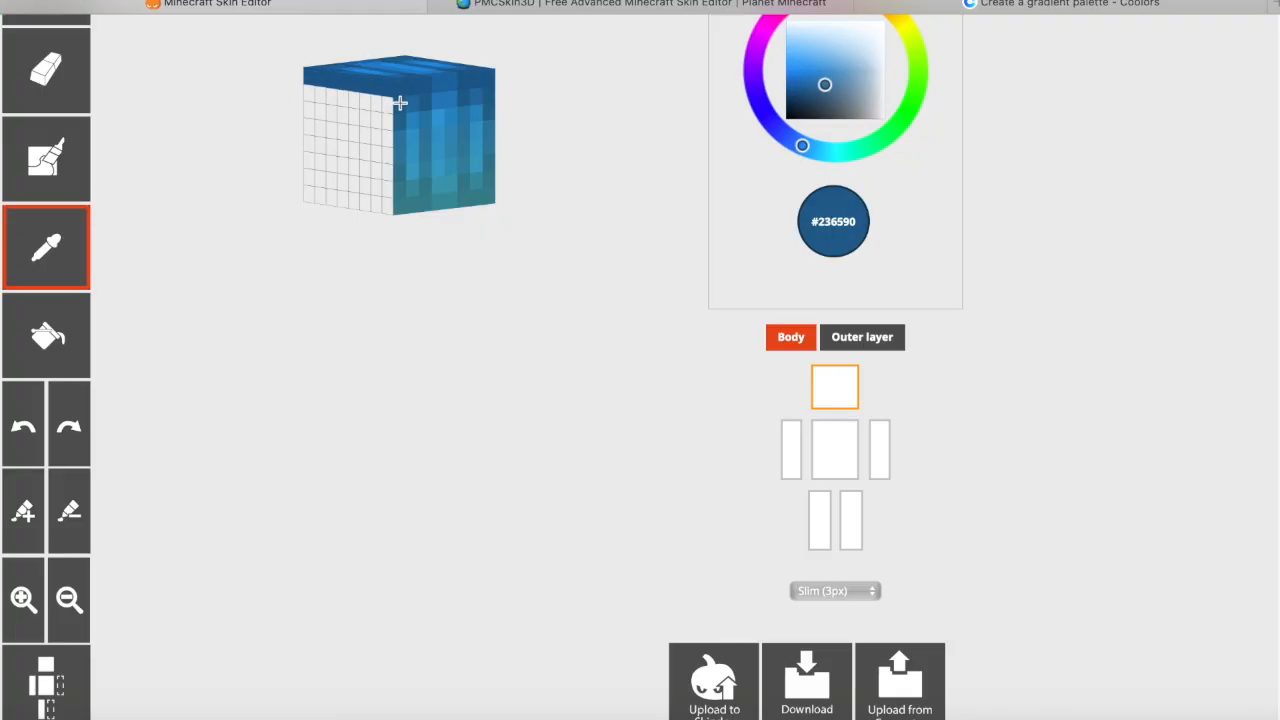
pyautogui.moveTo(396, 101); pyautogui.dragTo(308, 95)
# Step: Paint the third row of the head's front face in #276b90, sampled from the adjoining side
pyautogui.click(82, 228)
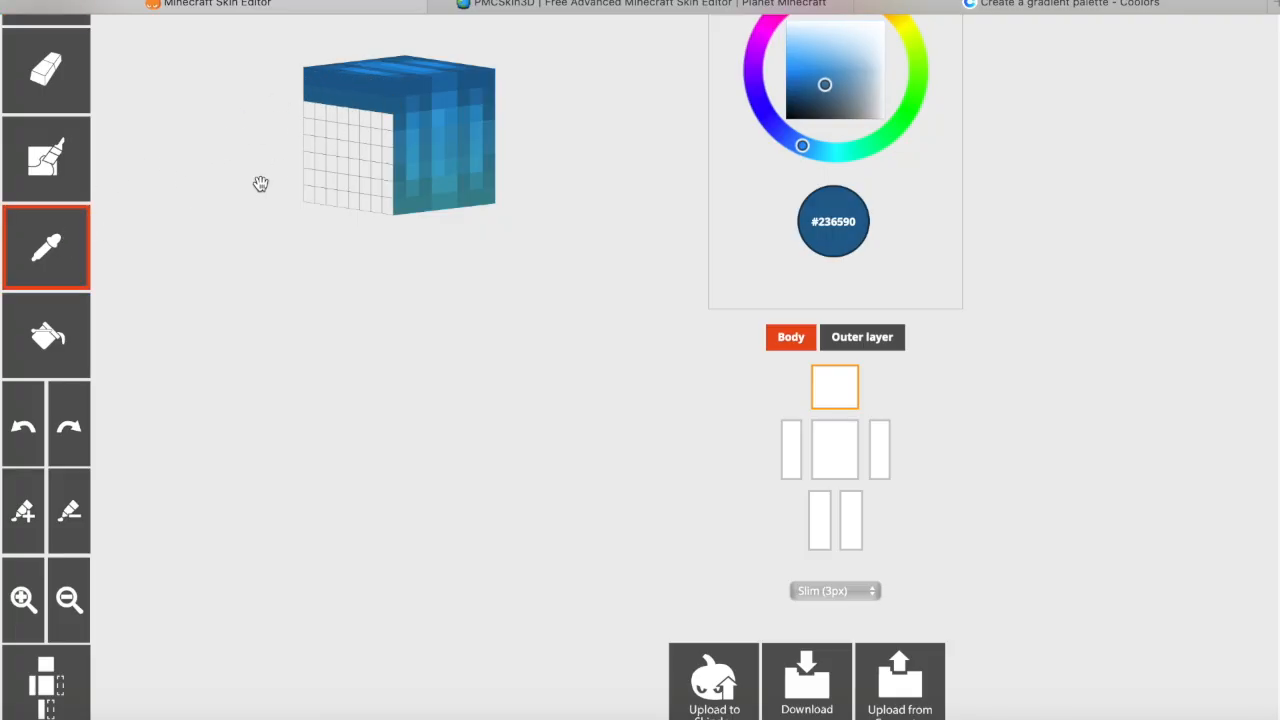
pyautogui.click(387, 120)
pyautogui.moveTo(384, 121); pyautogui.dragTo(309, 116)
# Step: Extend the hair down both outer columns of the head's front face with colours sampled from the adjoining side, including #3e8591 and #317691
pyautogui.moveTo(208, 160); pyautogui.dragTo(231, 170)
pyautogui.click(84, 244)
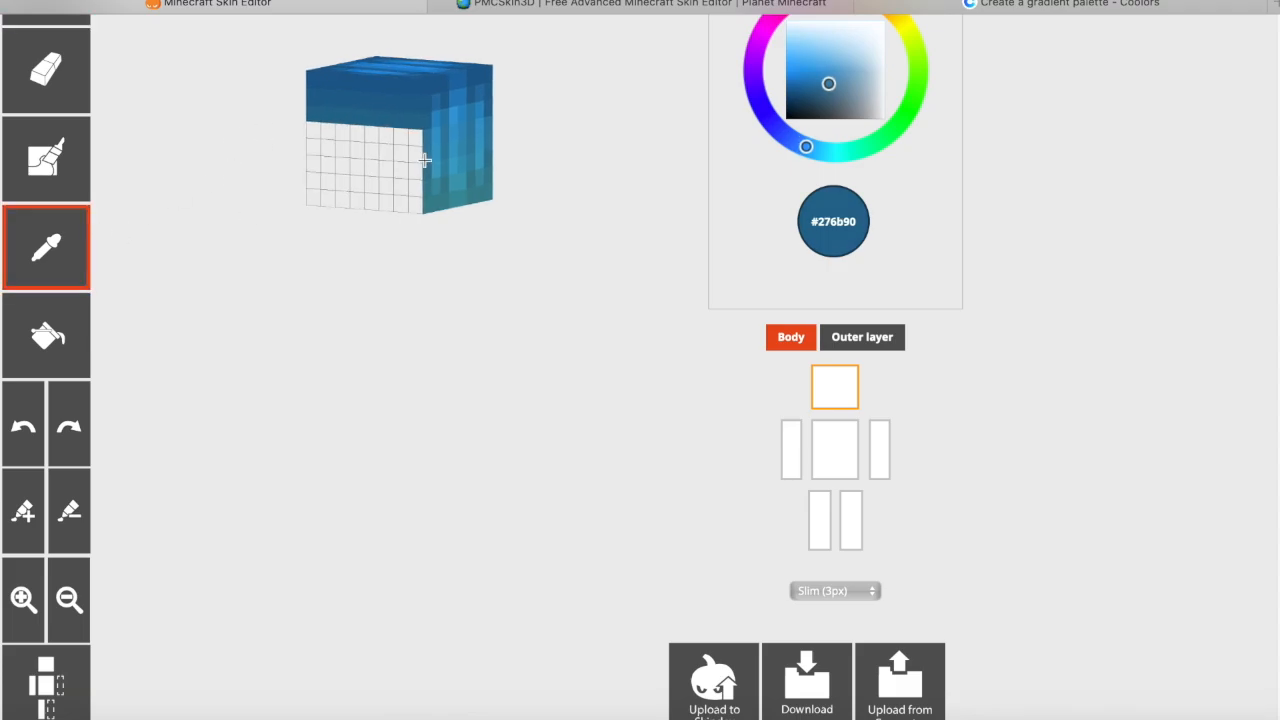
pyautogui.click(420, 169)
pyautogui.click(324, 167)
pyautogui.click(28, 400)
pyautogui.click(313, 163)
pyautogui.click(84, 240)
pyautogui.click(424, 185)
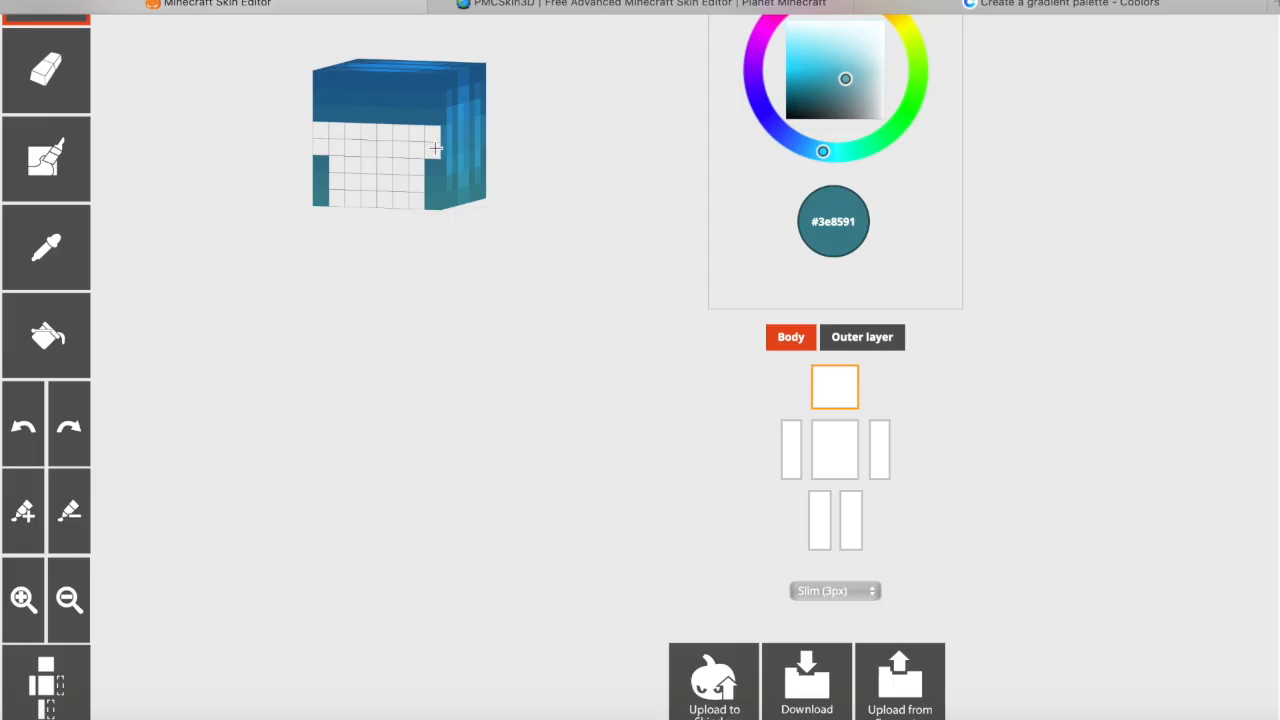
pyautogui.click(435, 148)
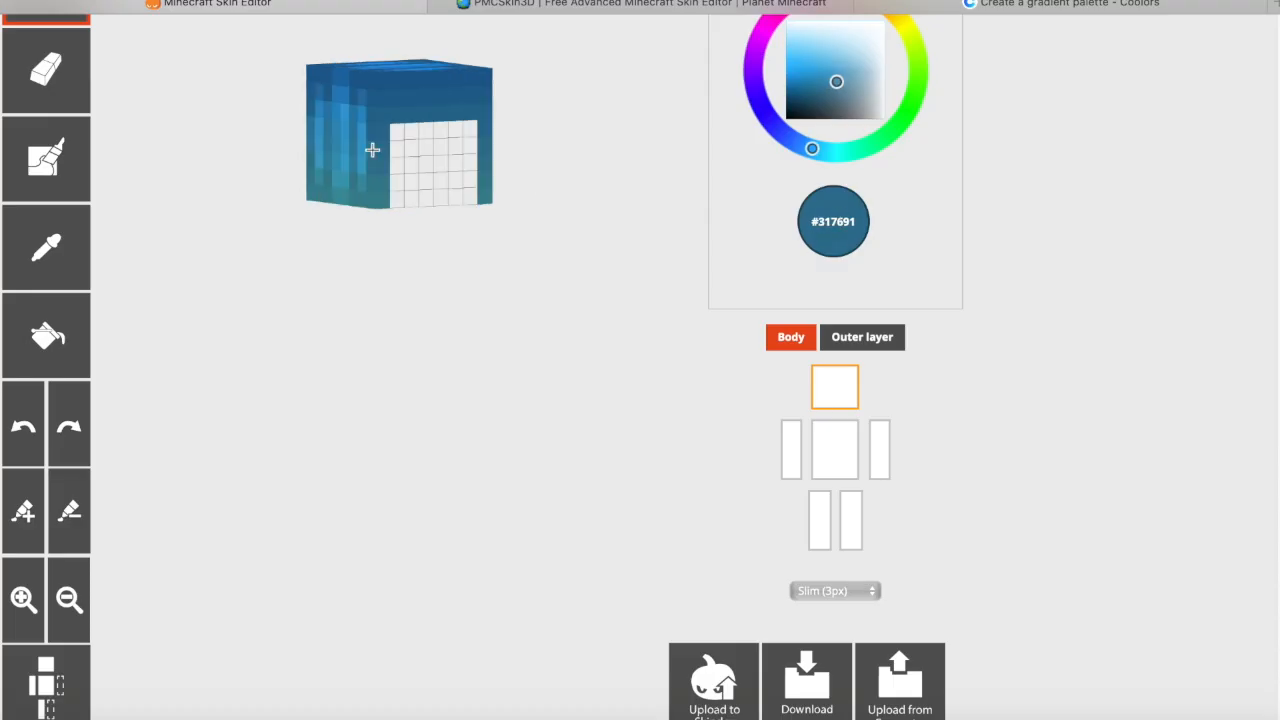
# Step: Shade the sixth- and seventh-row pixels of the front face's outer columns in #325662 and #325962, darkened from the sampled hair colours
pyautogui.moveTo(551, 201); pyautogui.dragTo(426, 214)
pyautogui.click(52, 250)
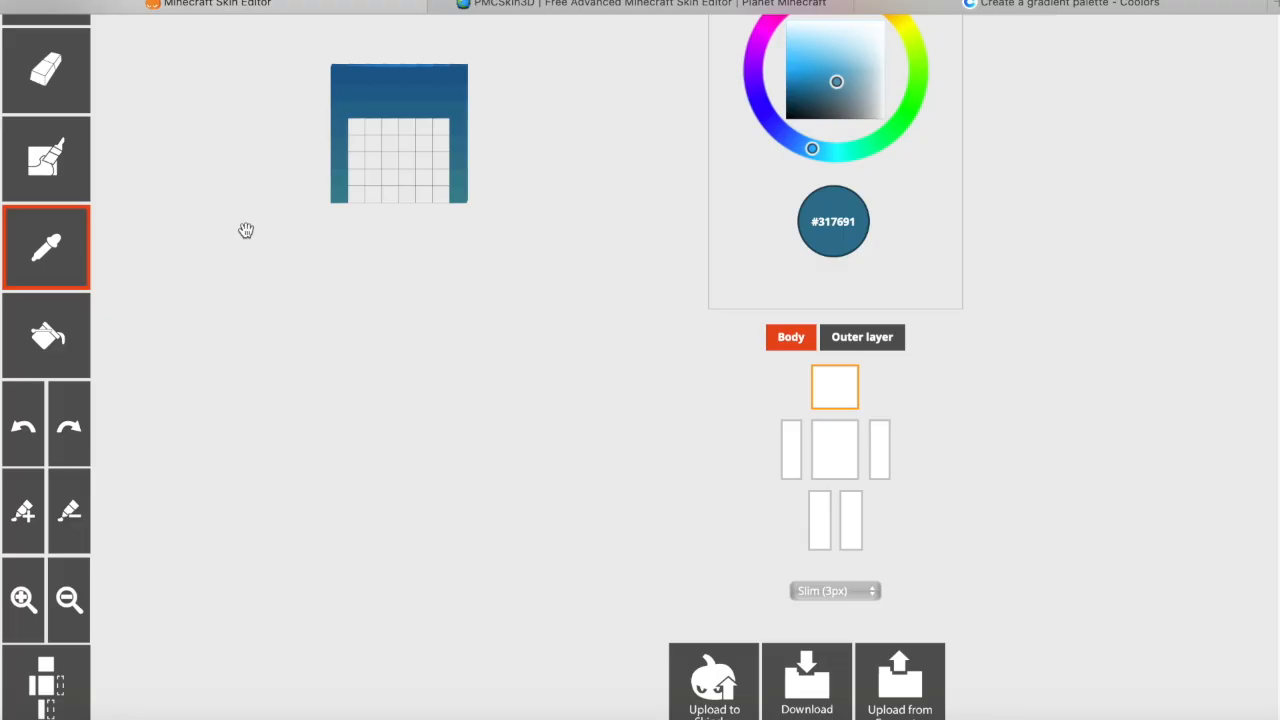
pyautogui.click(459, 159)
pyautogui.click(852, 90)
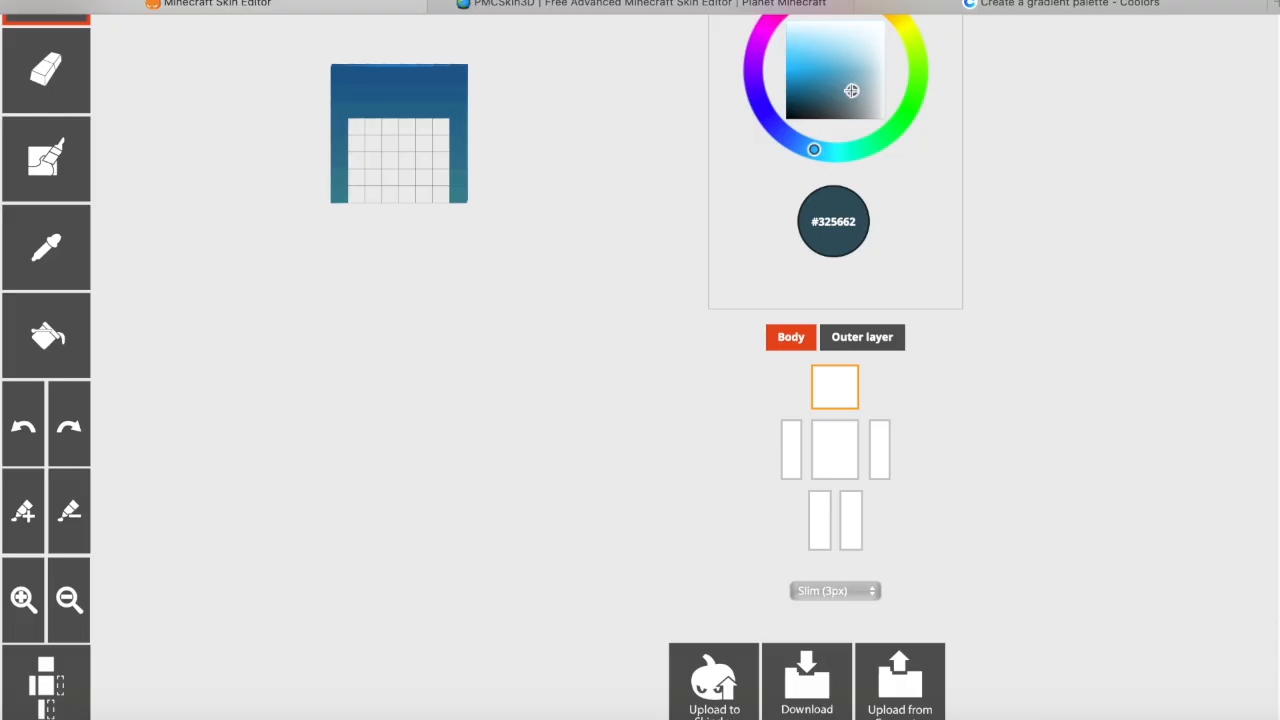
pyautogui.click(458, 160)
pyautogui.click(340, 160)
pyautogui.click(46, 247)
pyautogui.click(459, 174)
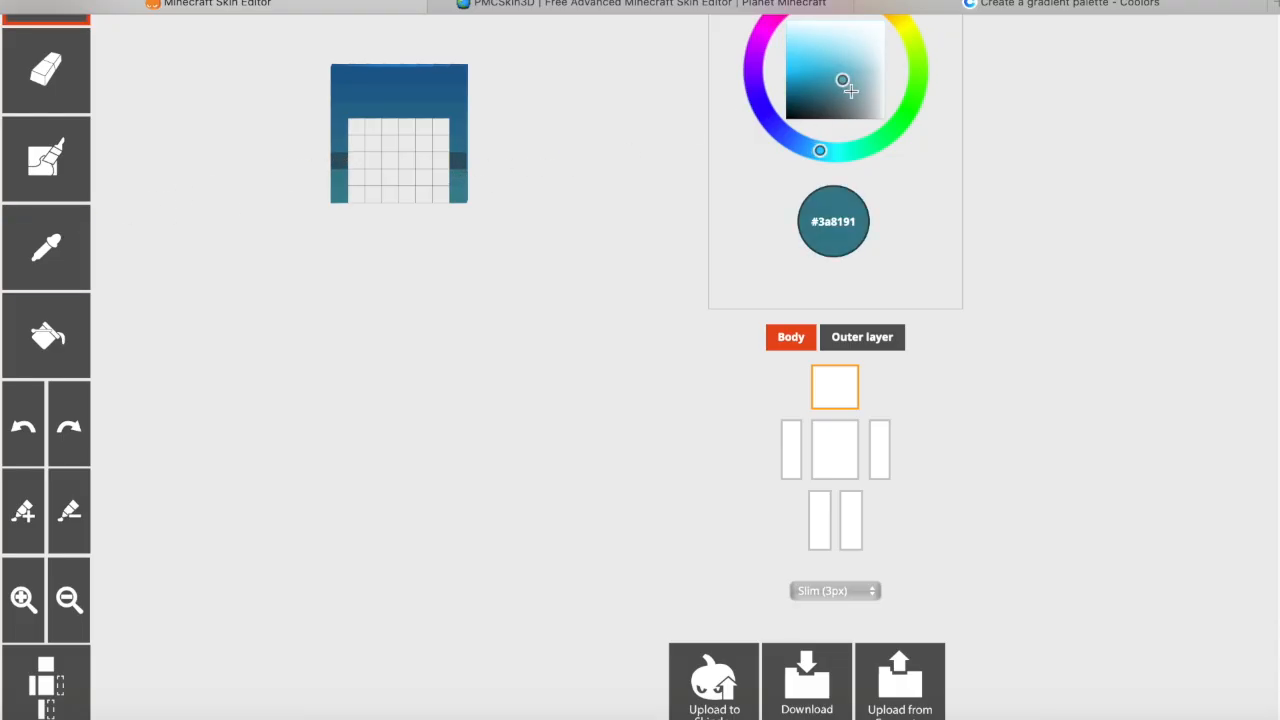
pyautogui.click(852, 90)
pyautogui.click(341, 178)
# Step: Darken the sampled #317691 to #2d5e71 and paint a two-pixel upper lash line for each eye in the face's fifth row
pyautogui.click(56, 235)
pyautogui.click(339, 142)
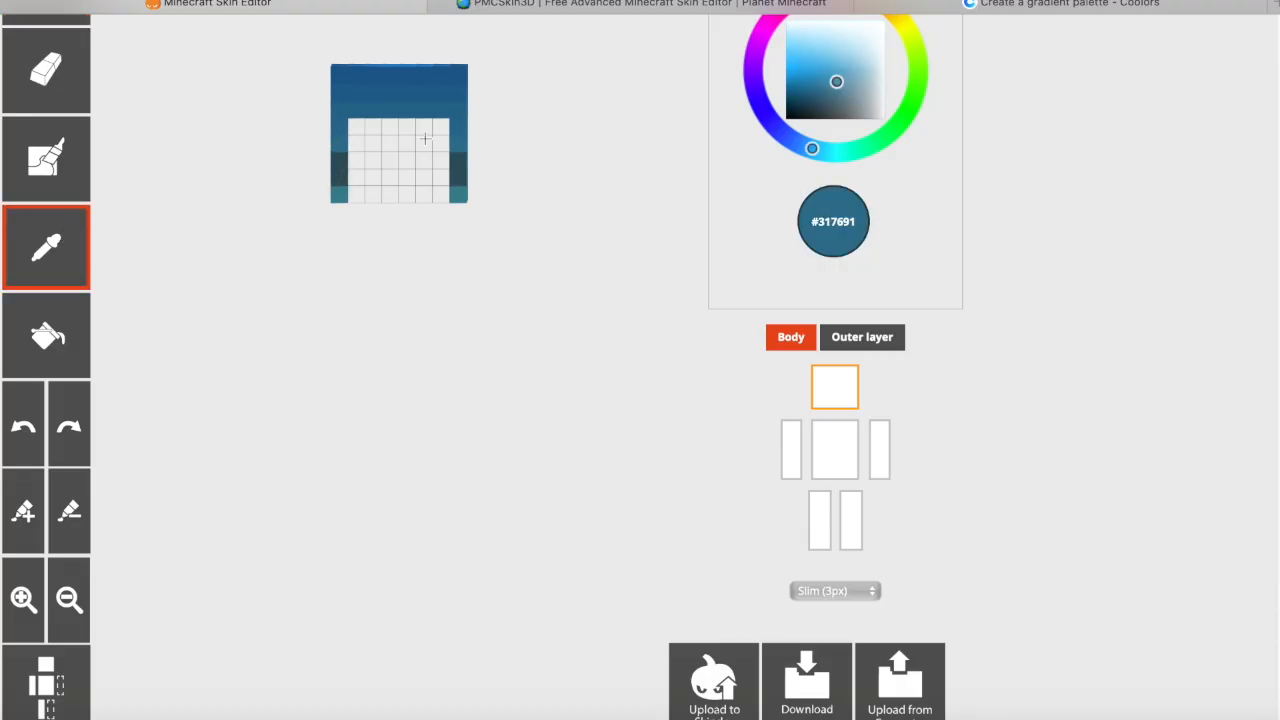
pyautogui.moveTo(838, 84); pyautogui.dragTo(842, 89)
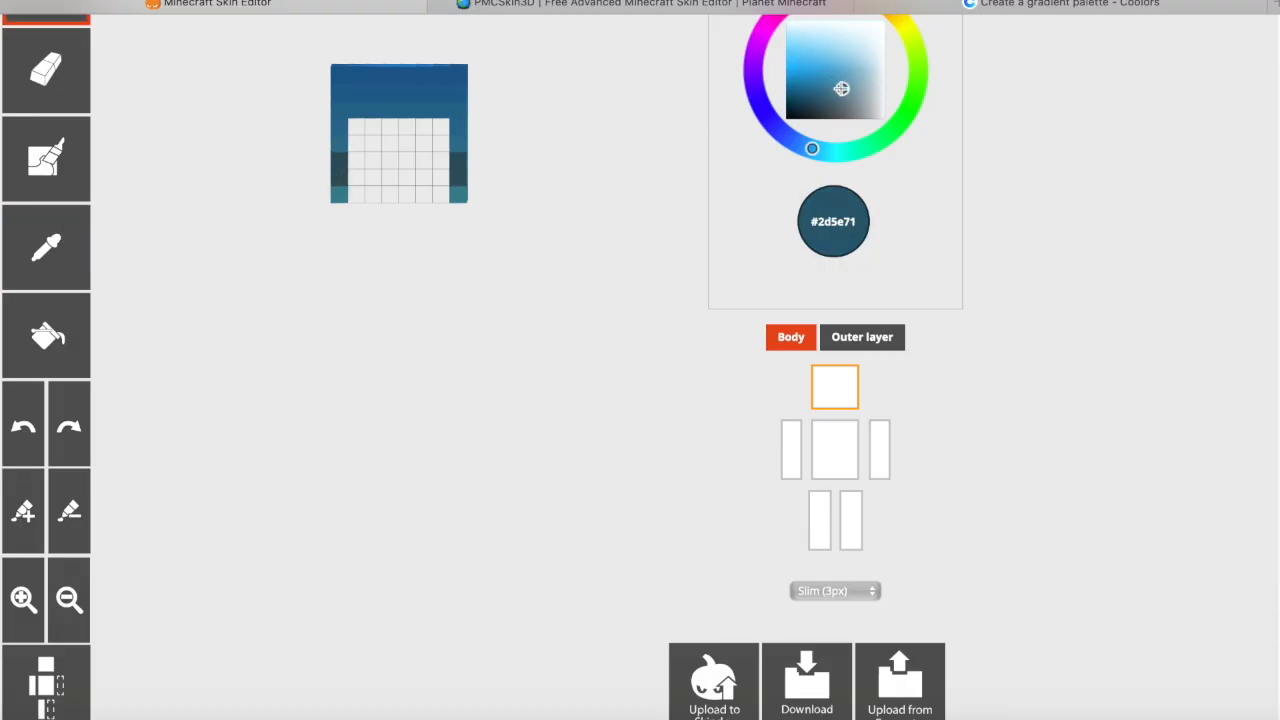
pyautogui.click(423, 142)
pyautogui.moveTo(374, 142); pyautogui.dragTo(356, 143)
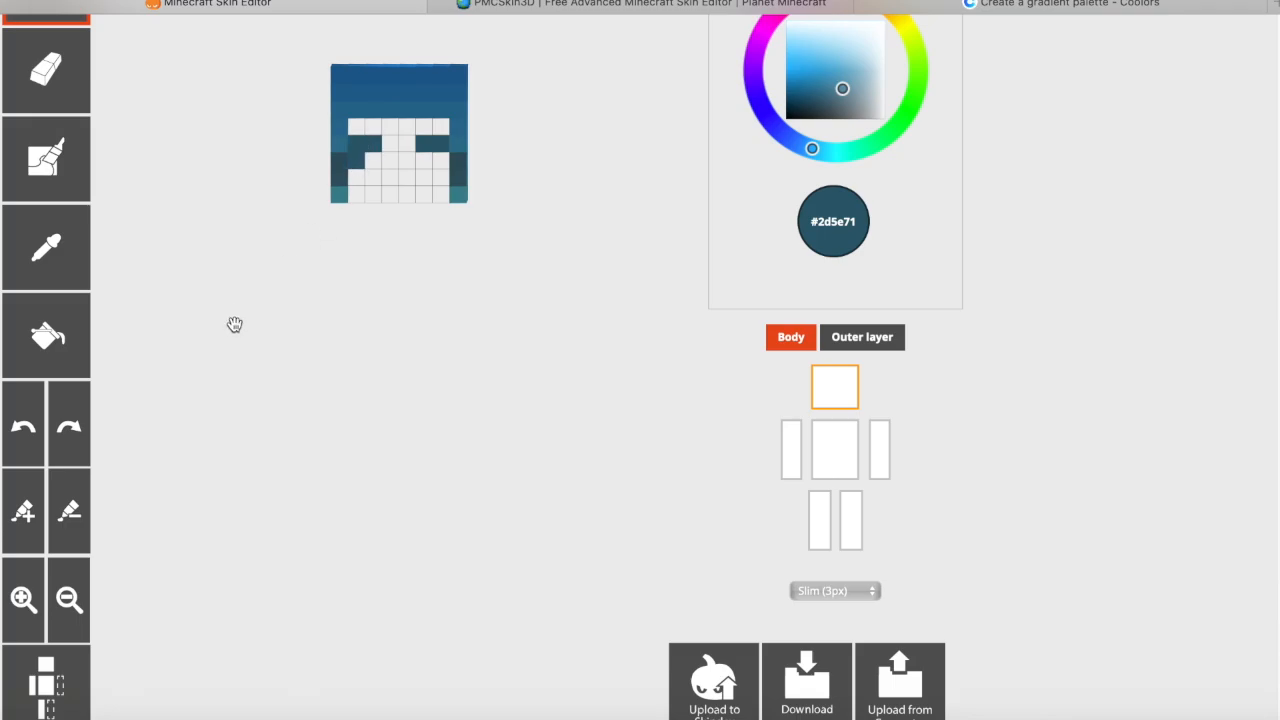
pyautogui.click(23, 410)
# Step: Darken the lash colour to #295161 and extend each eye's inner corner down by one pixel
pyautogui.moveTo(843, 89); pyautogui.dragTo(844, 92)
pyautogui.click(373, 142)
pyautogui.click(357, 161)
pyautogui.click(24, 420)
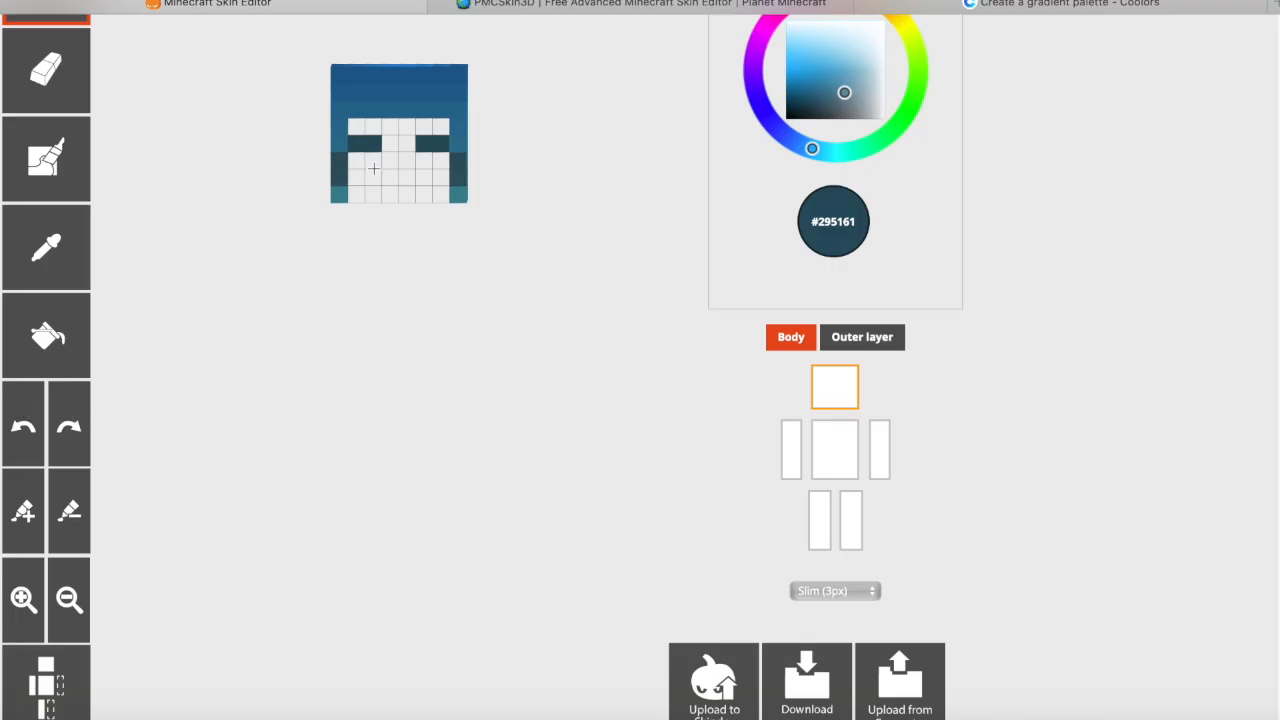
pyautogui.click(372, 162)
pyautogui.click(423, 161)
# Step: Show the torso to sample greens #91cfb6 and #74bea1 from its hair, paint one iris pixel per eye, and hide it again
pyautogui.scroll(1, 693, 162)
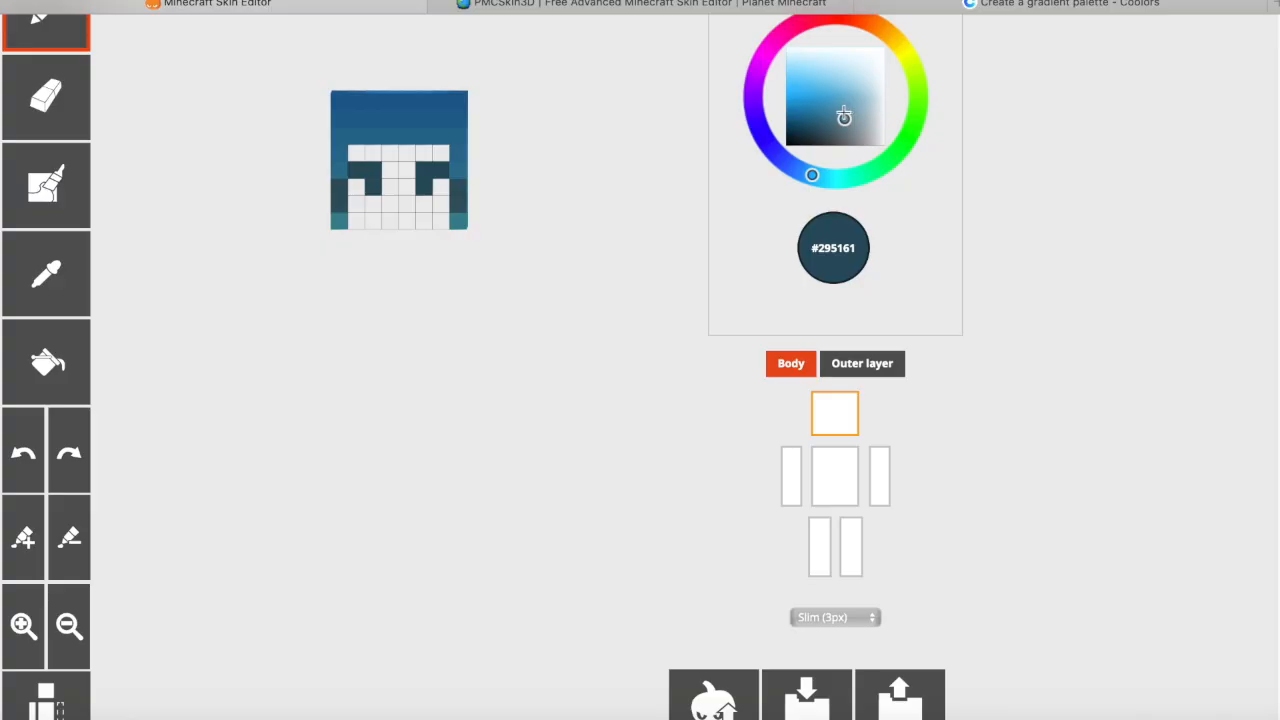
pyautogui.click(836, 462)
pyautogui.click(48, 277)
pyautogui.click(371, 374)
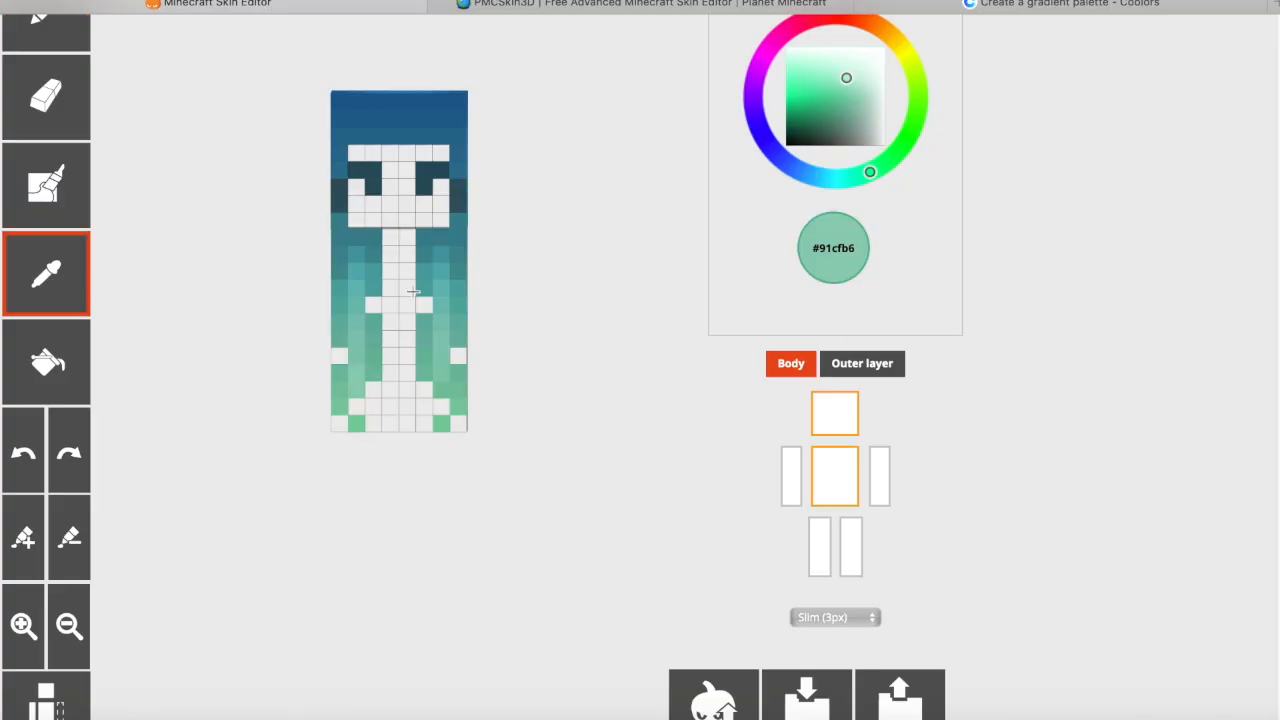
pyautogui.click(52, 288)
pyautogui.click(340, 374)
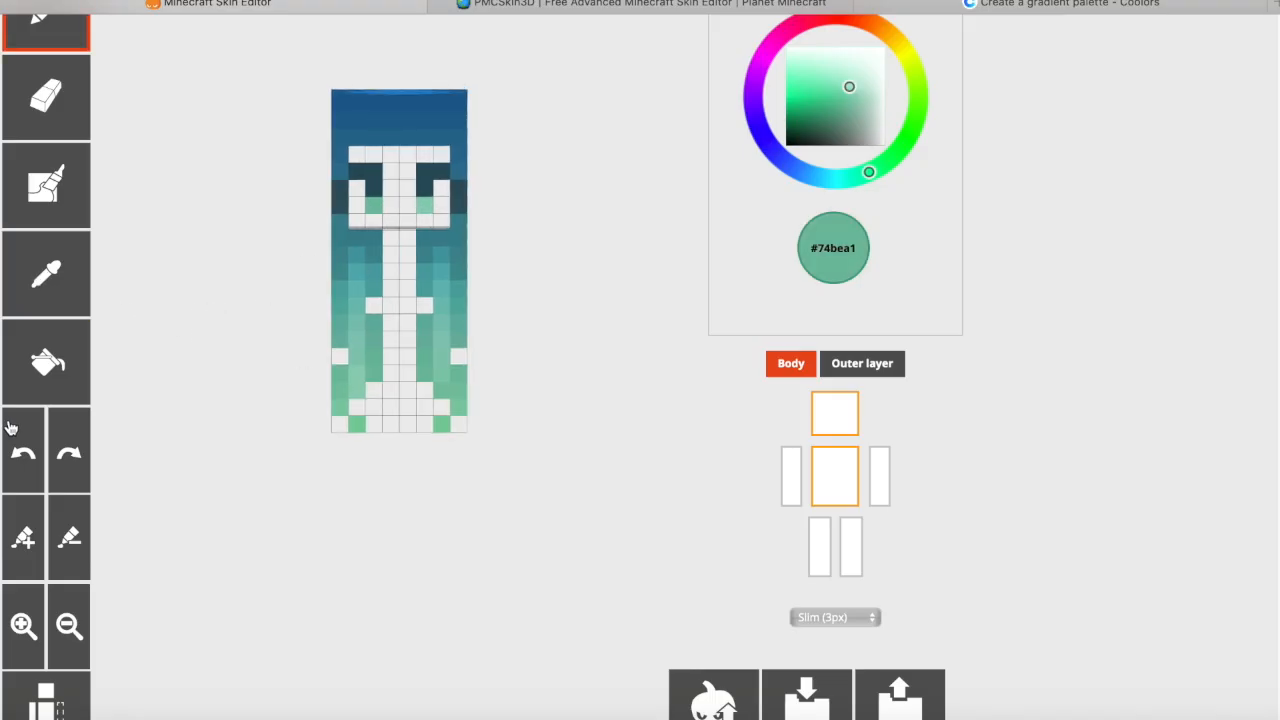
pyautogui.click(830, 475)
# Step: Paint the outer eye pixels beside and above the irises in #92a7b0 for the shaded part and #f3f5f6 for the white
pyautogui.click(50, 290)
pyautogui.click(428, 185)
pyautogui.click(864, 83)
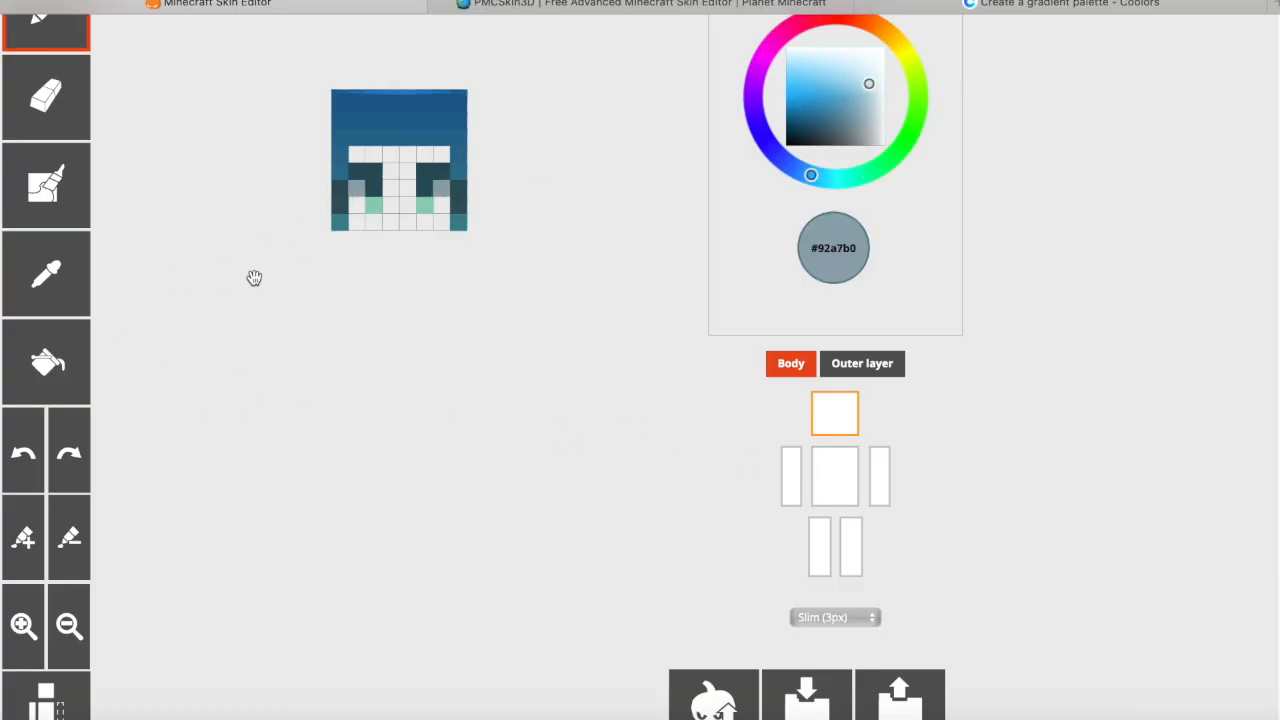
pyautogui.click(871, 52)
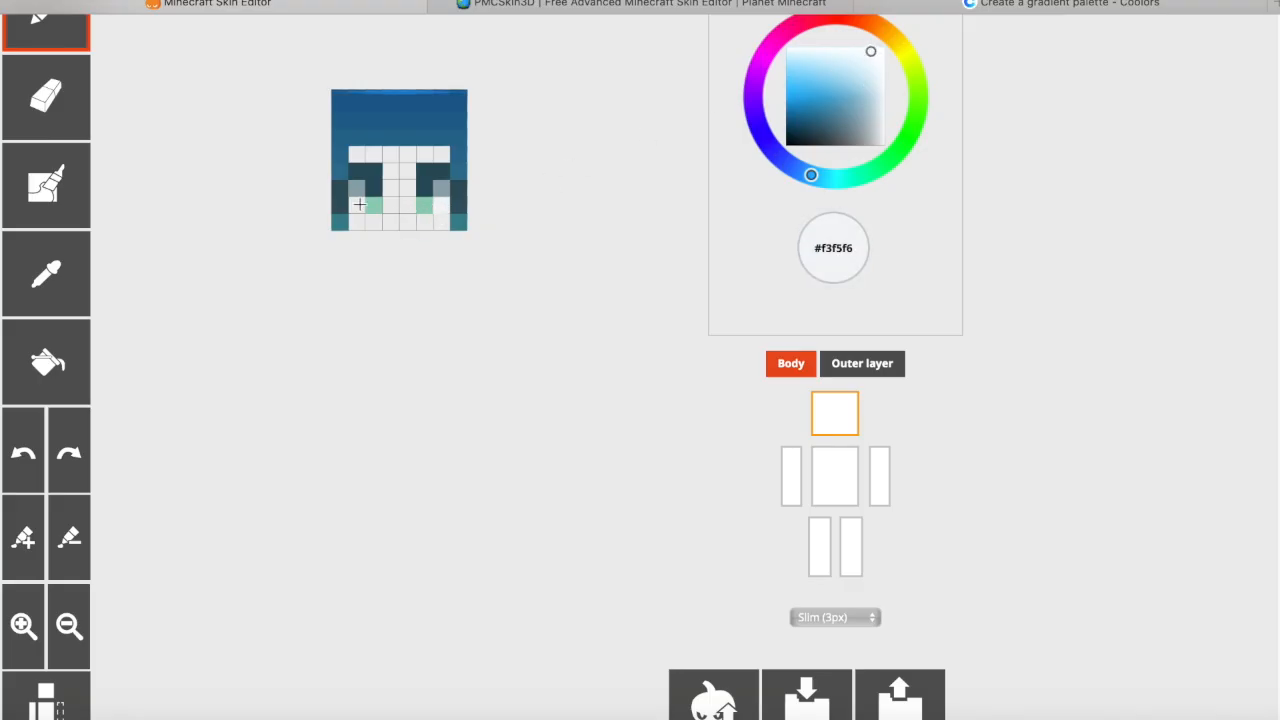
# Step: Show the torso with the head and extend the dark edge shading onto the head's adjoining side faces in #325662 and #325962
pyautogui.click(815, 482)
pyautogui.click(834, 406)
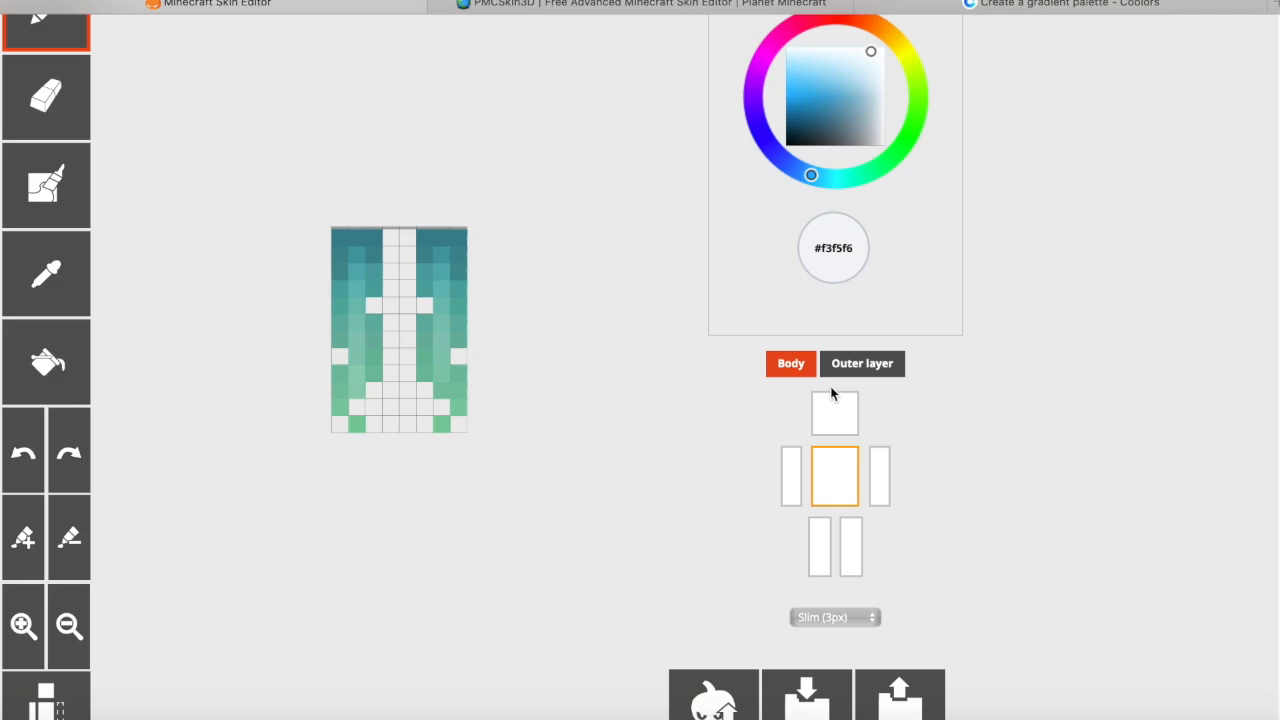
pyautogui.click(836, 368)
pyautogui.click(834, 412)
pyautogui.moveTo(598, 399); pyautogui.dragTo(543, 403)
pyautogui.click(866, 366)
pyautogui.click(60, 278)
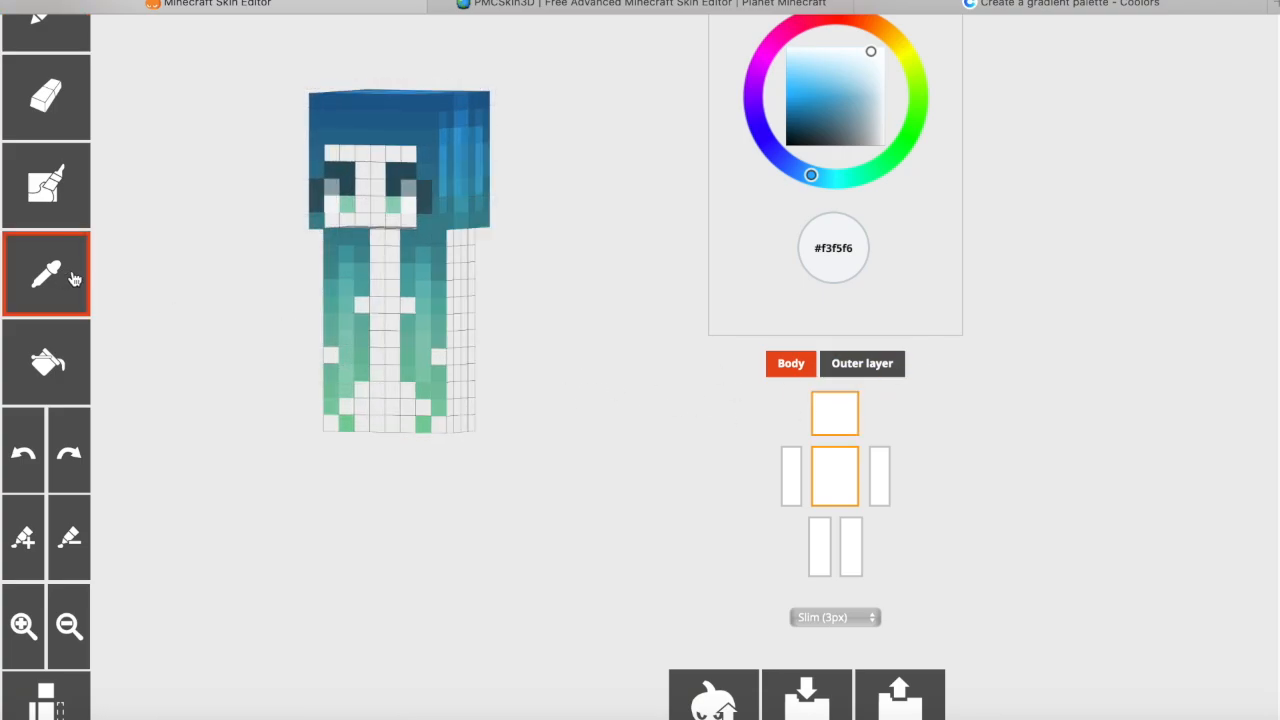
pyautogui.click(427, 194)
pyautogui.moveTo(254, 223); pyautogui.dragTo(366, 187)
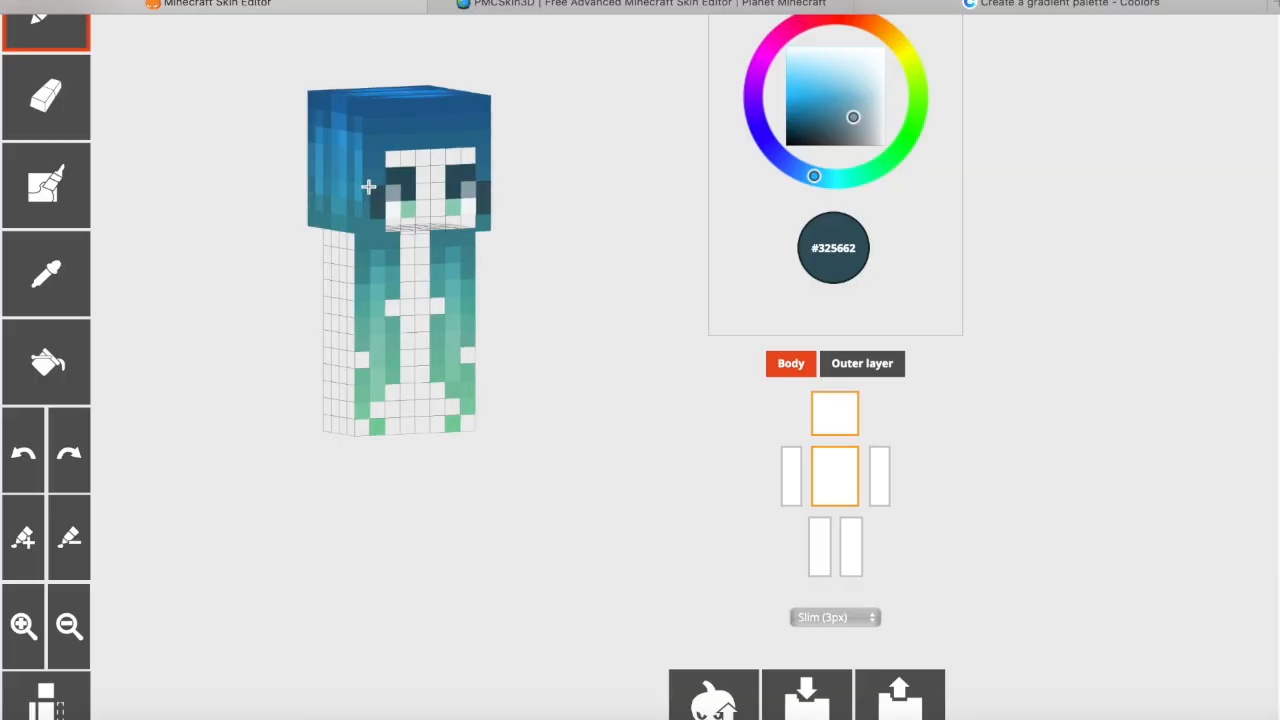
pyautogui.moveTo(190, 229); pyautogui.dragTo(203, 229)
pyautogui.click(60, 274)
pyautogui.click(388, 210)
pyautogui.moveTo(547, 278)
pyautogui.mouseDown()
pyautogui.moveTo(443, 266)
pyautogui.moveTo(418, 212)
pyautogui.mouseUp()
pyautogui.moveTo(863, 346); pyautogui.dragTo(626, 357)
# Step: Hide the torso, show the outer layer, and paint its sixth-row edge pixels on the head's front in #325662
pyautogui.click(857, 368)
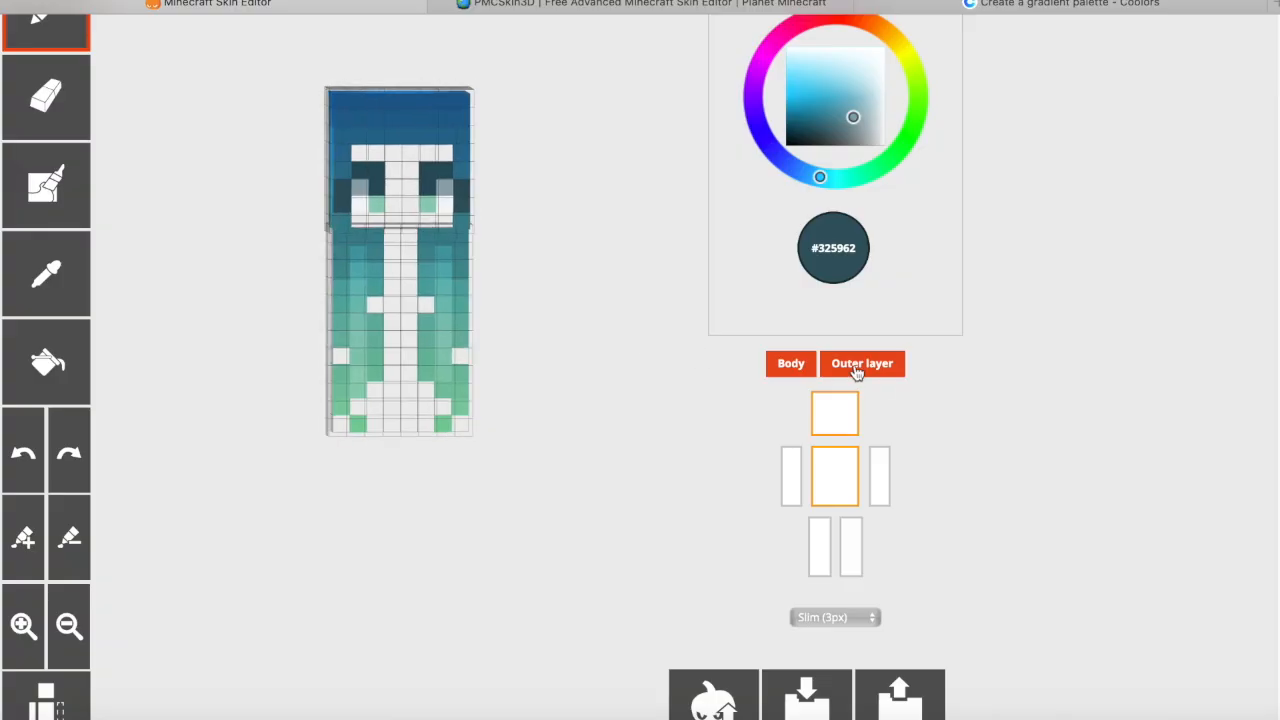
pyautogui.click(857, 368)
pyautogui.click(834, 460)
pyautogui.click(12, 255)
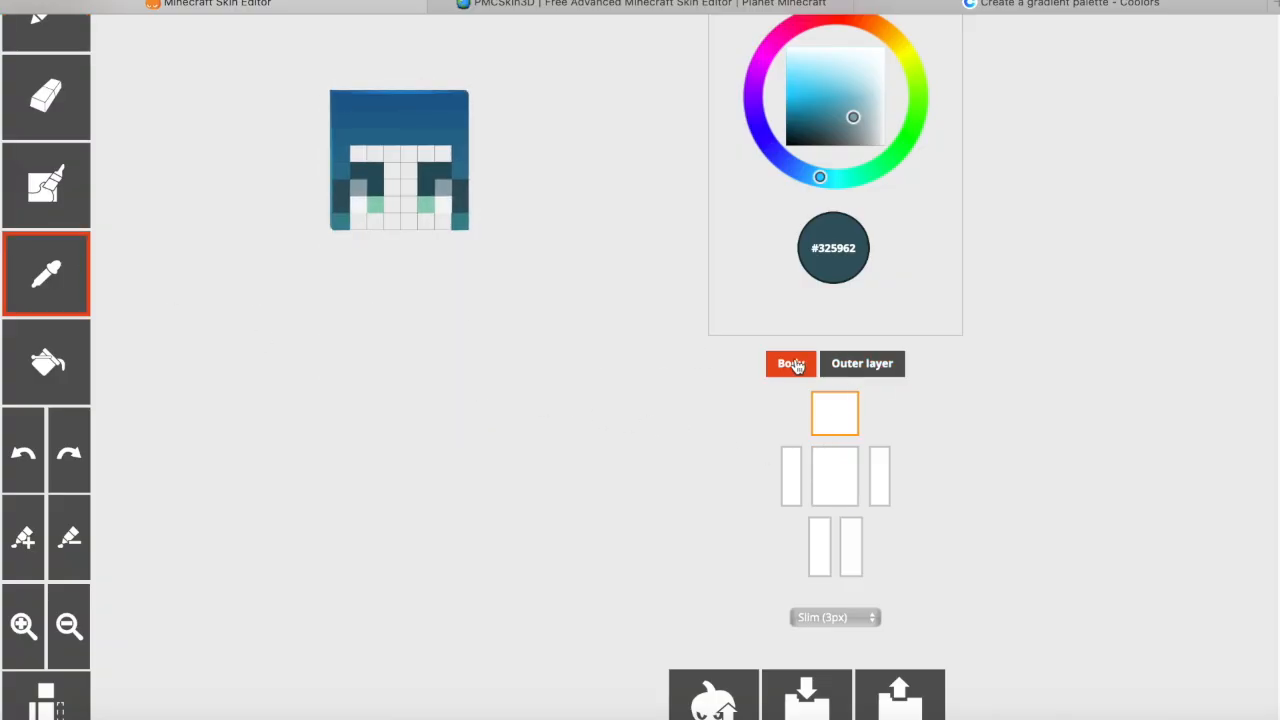
pyautogui.click(838, 364)
pyautogui.click(461, 186)
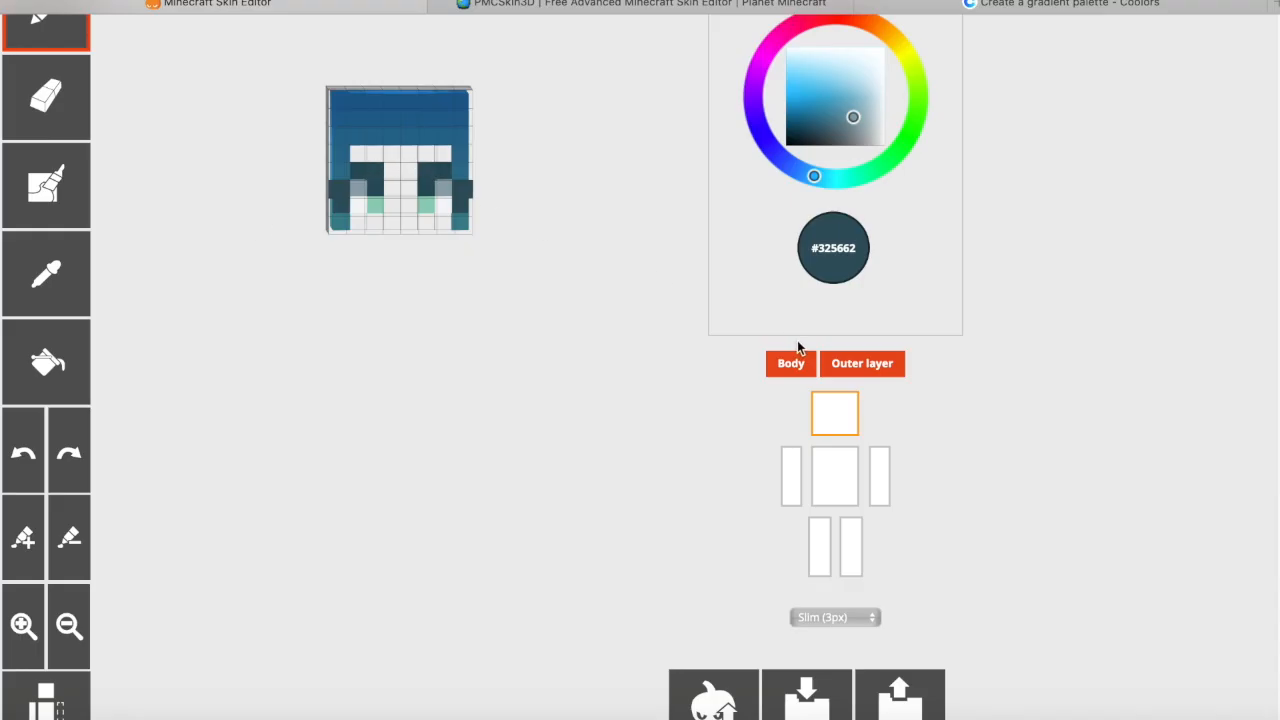
pyautogui.click(45, 275)
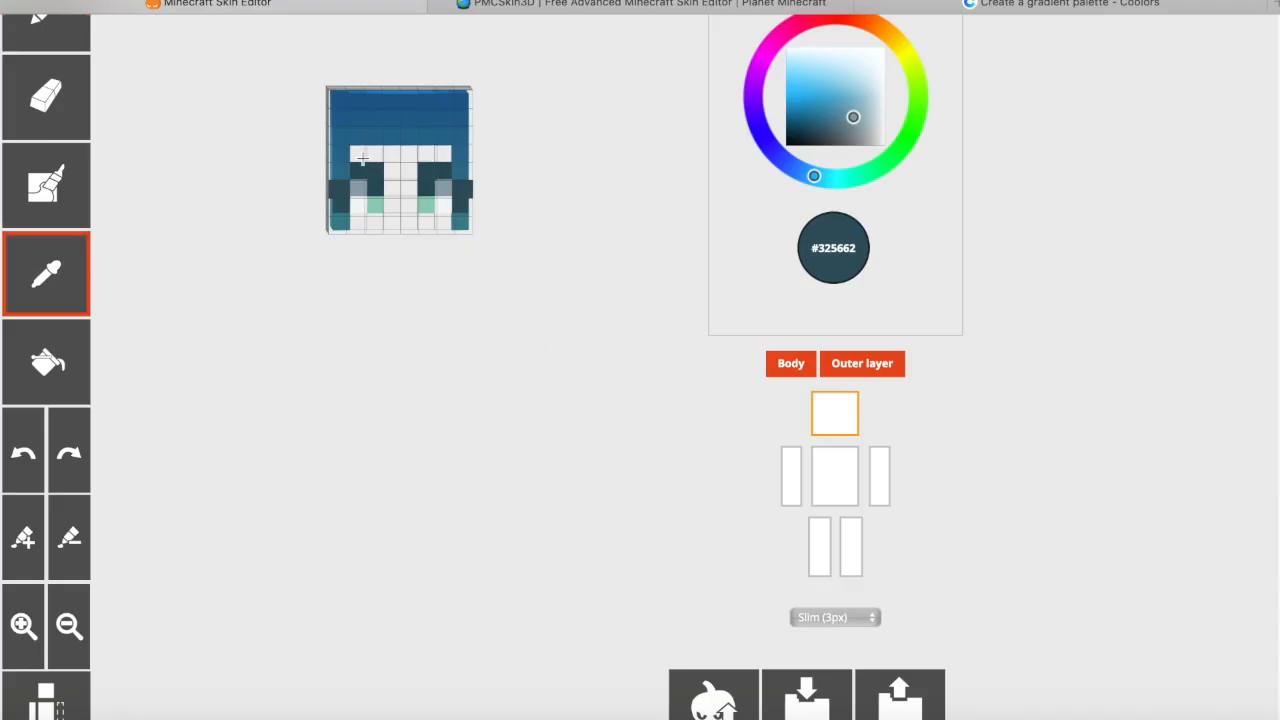
pyautogui.click(372, 168)
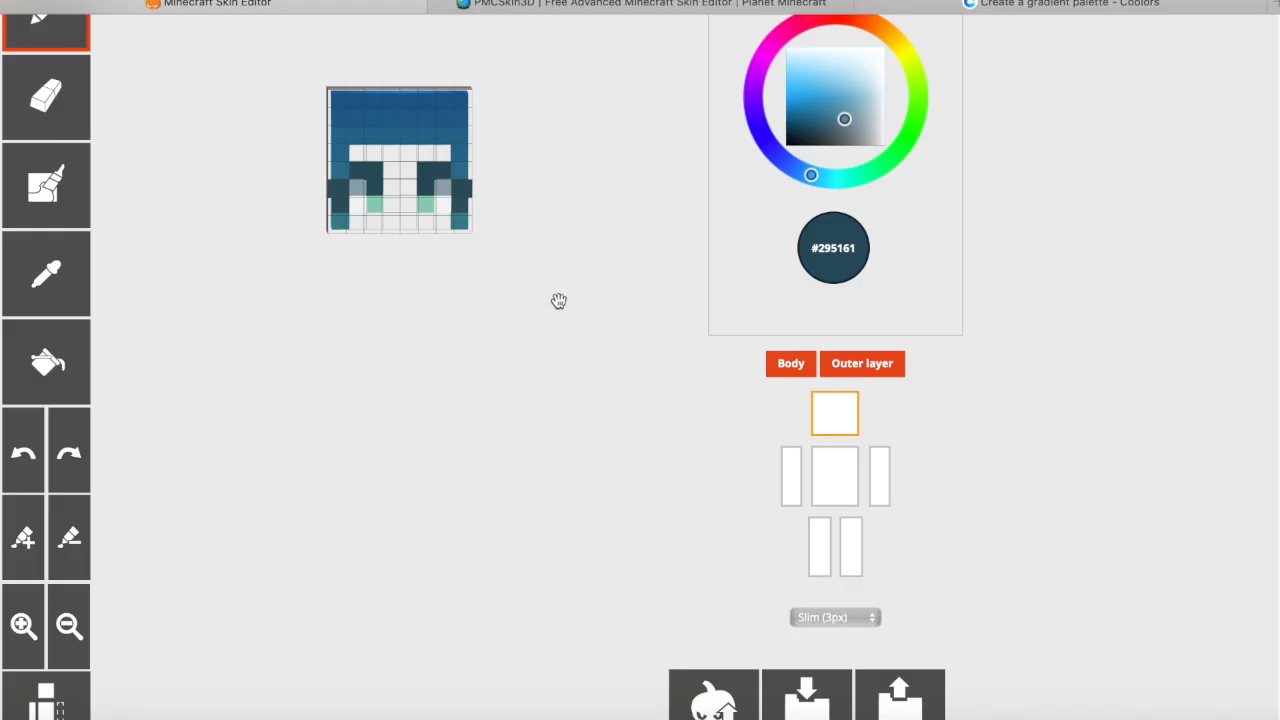
# Step: Sample #3a8191 from the head's side with the outer layer hidden, and paint the outer layer's seventh-row front edge pixels
pyautogui.moveTo(557, 297); pyautogui.dragTo(483, 297)
pyautogui.click(66, 271)
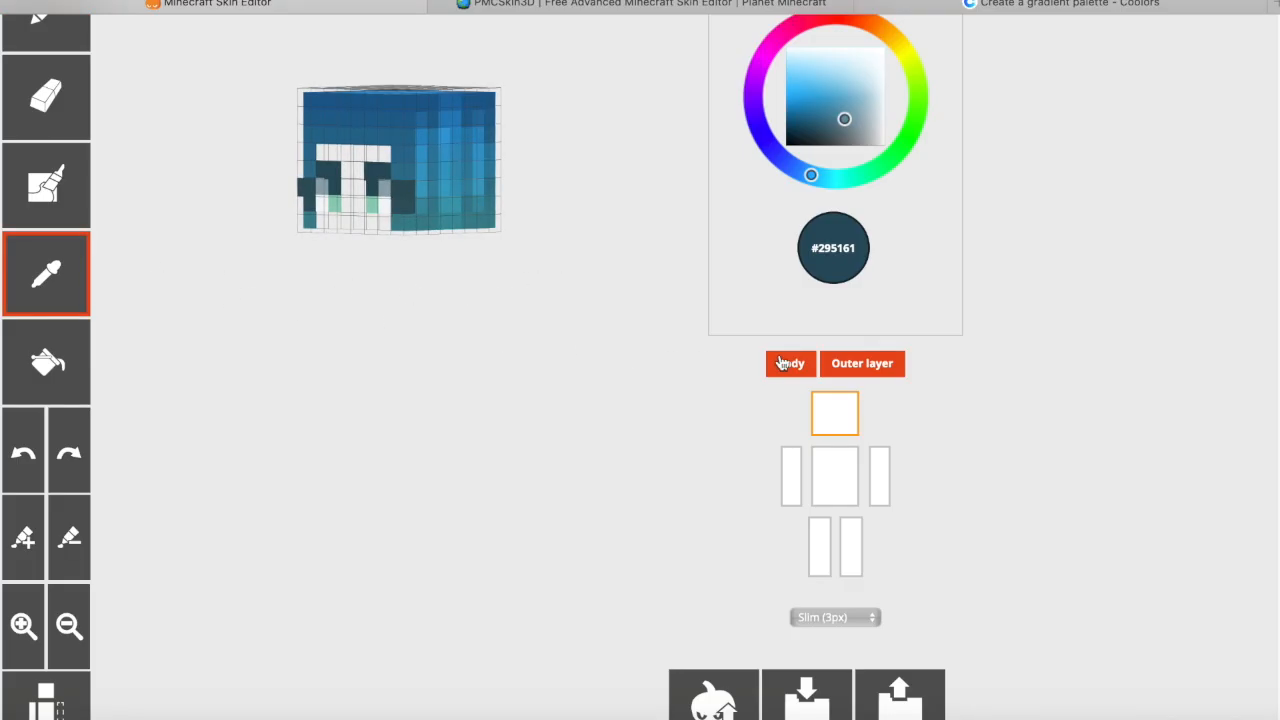
pyautogui.click(840, 366)
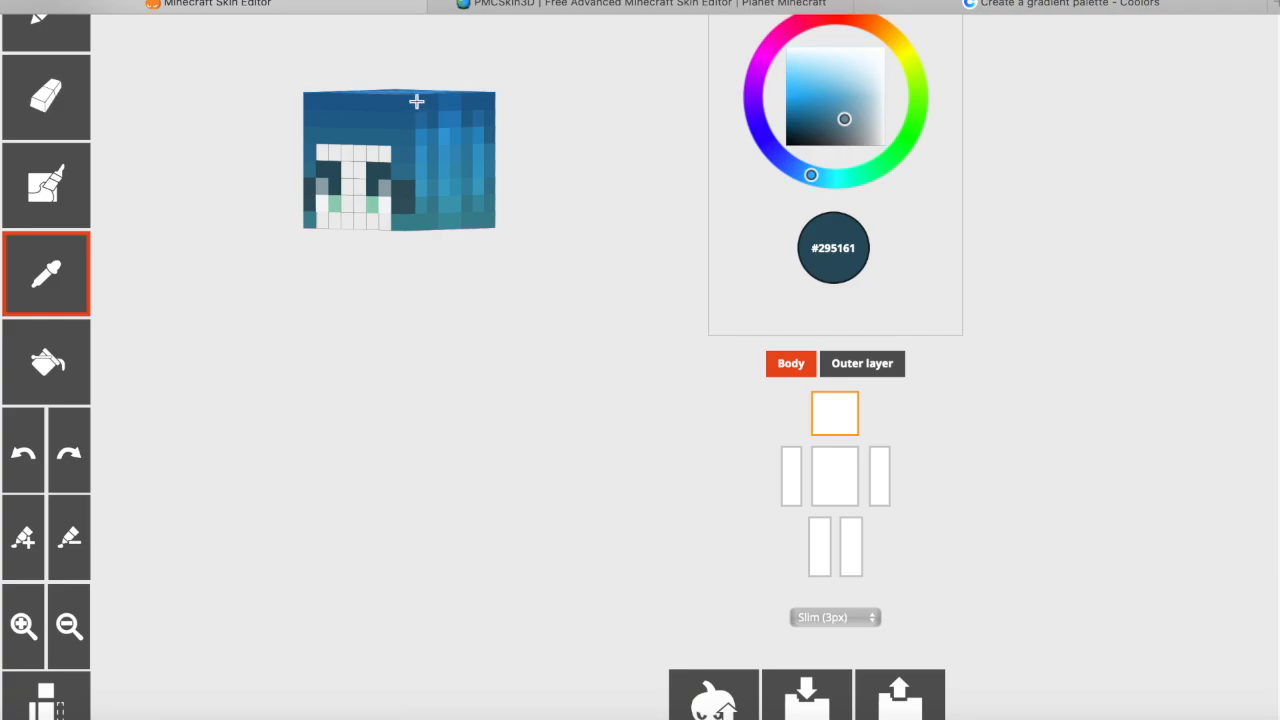
pyautogui.click(433, 207)
pyautogui.click(851, 364)
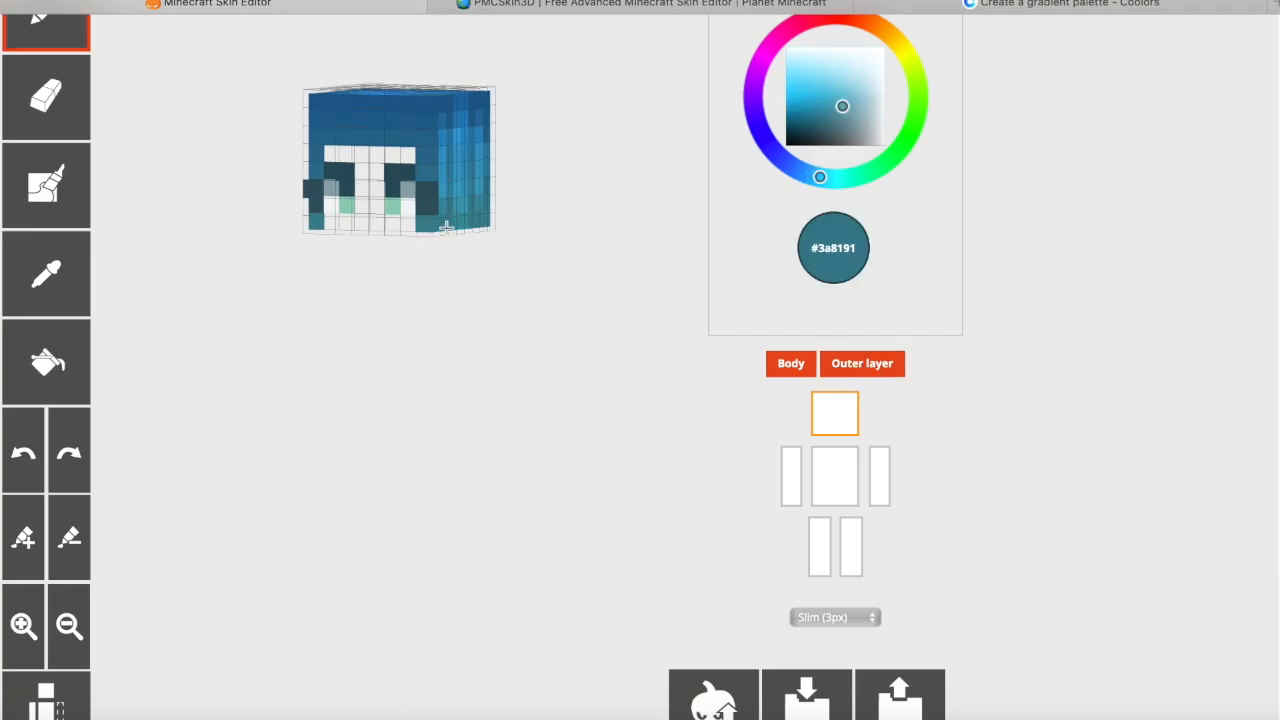
pyautogui.click(425, 213)
pyautogui.click(312, 212)
pyautogui.moveTo(337, 271)
pyautogui.mouseDown()
pyautogui.moveTo(363, 271)
pyautogui.moveTo(329, 271)
pyautogui.mouseUp()
# Step: Paint the second pixel from each edge in the outer layer's bottom front row in the sampled #3e8591
pyautogui.click(58, 266)
pyautogui.click(423, 223)
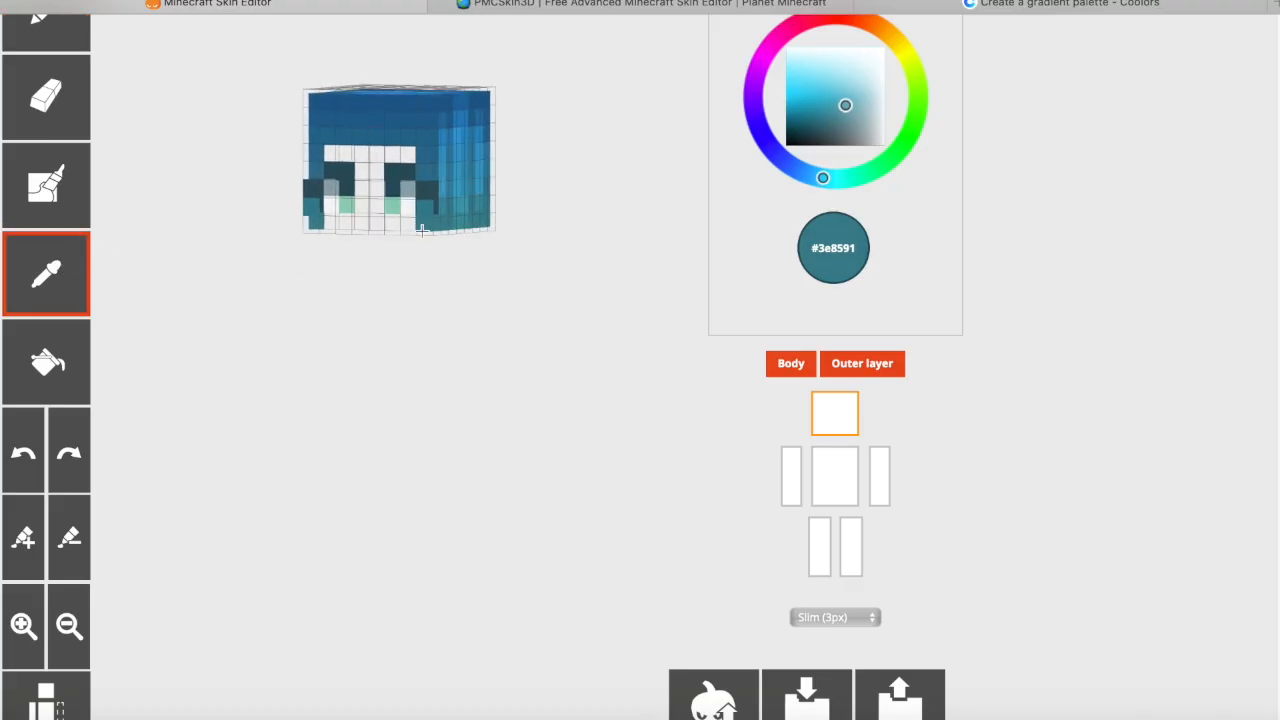
pyautogui.moveTo(446, 260); pyautogui.dragTo(479, 261)
pyautogui.click(446, 230)
pyautogui.click(357, 227)
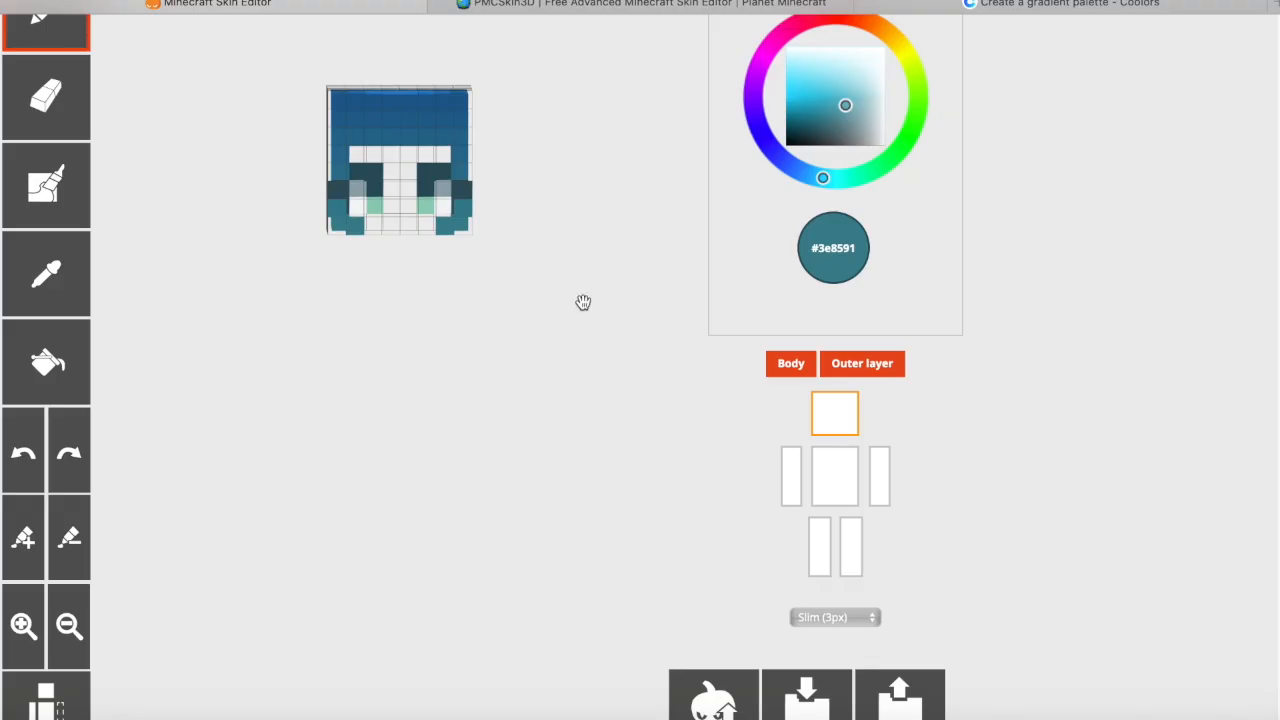
# Step: Sample #317691 from the hair and paint the outer layer's fifth-row edge pixels on the head's front
pyautogui.click(779, 366)
pyautogui.click(779, 366)
pyautogui.click(62, 275)
pyautogui.click(337, 168)
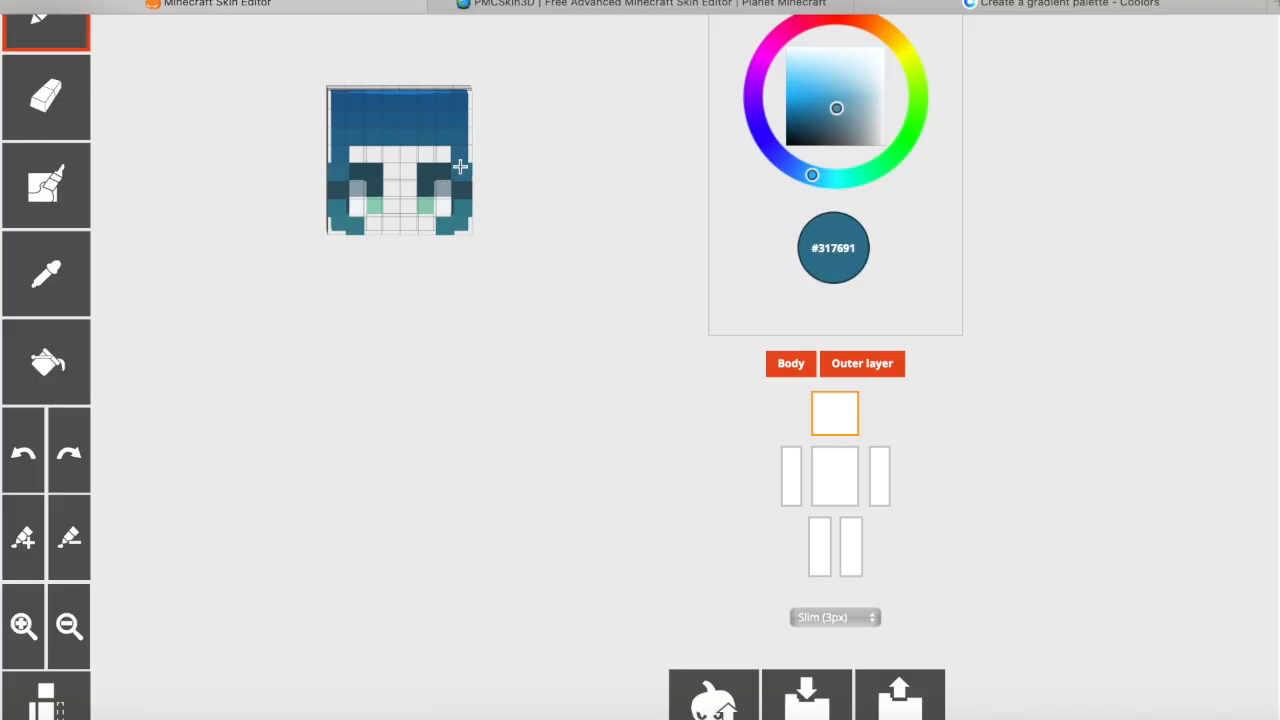
# Step: Add the first fringe pixels above the eyes on the outer layer in #276b90 and #3483a1, sampled from the hair
pyautogui.moveTo(606, 249); pyautogui.dragTo(451, 294)
pyautogui.click(77, 266)
pyautogui.click(420, 134)
pyautogui.moveTo(609, 357); pyautogui.dragTo(349, 361)
pyautogui.click(71, 293)
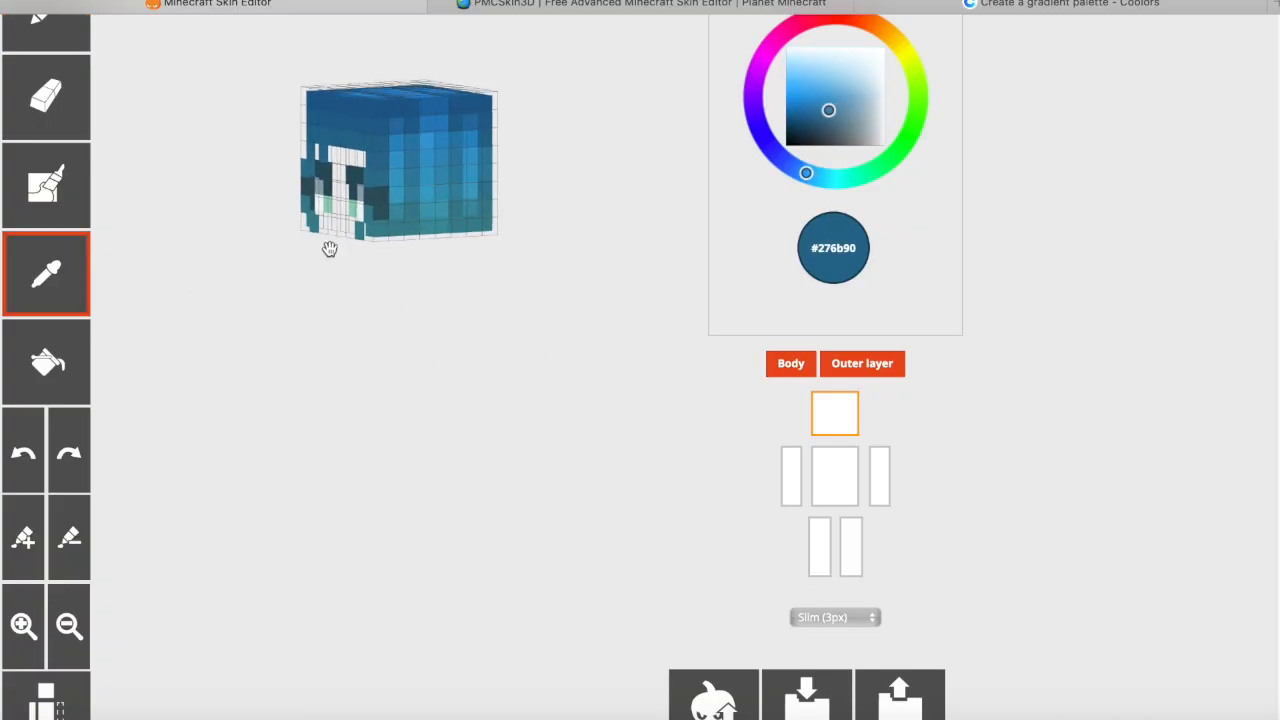
pyautogui.click(409, 174)
pyautogui.moveTo(357, 294); pyautogui.dragTo(468, 297)
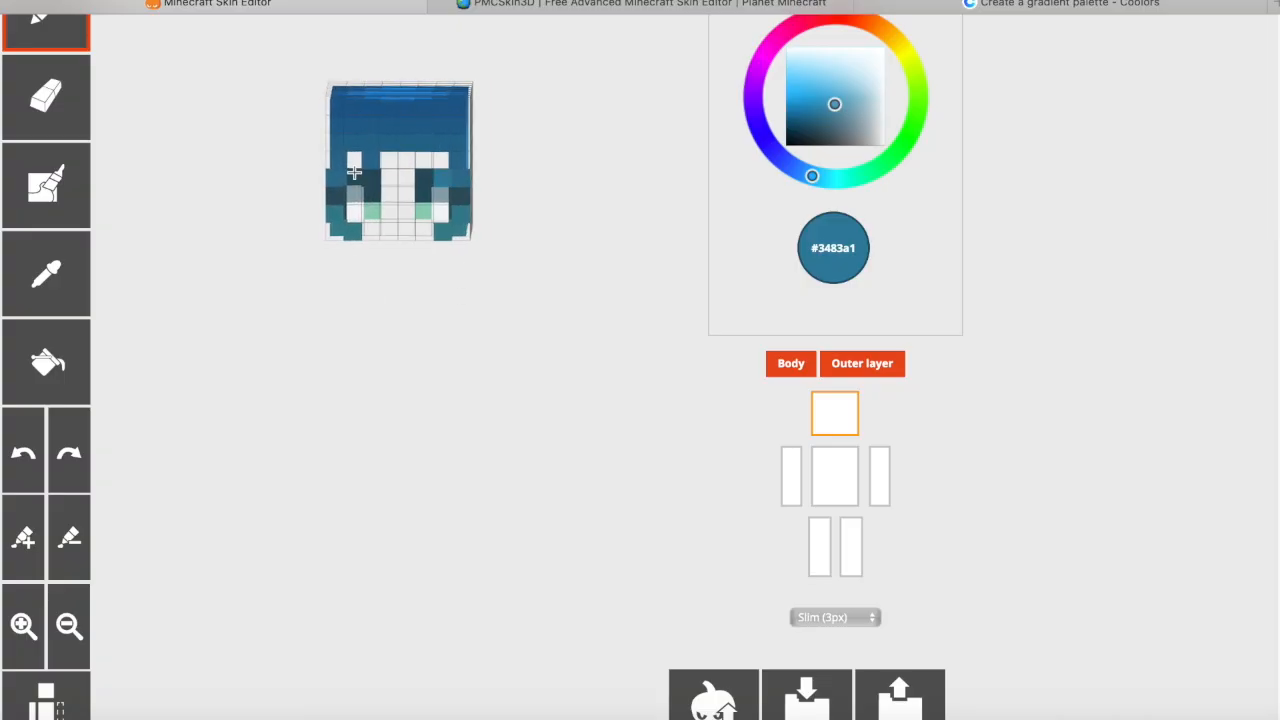
# Step: Extend the outer-layer fringe across the forehead with blues sampled from the head's side strands, including #317ea4
pyautogui.moveTo(380, 329); pyautogui.dragTo(138, 280)
pyautogui.click(80, 277)
pyautogui.click(430, 159)
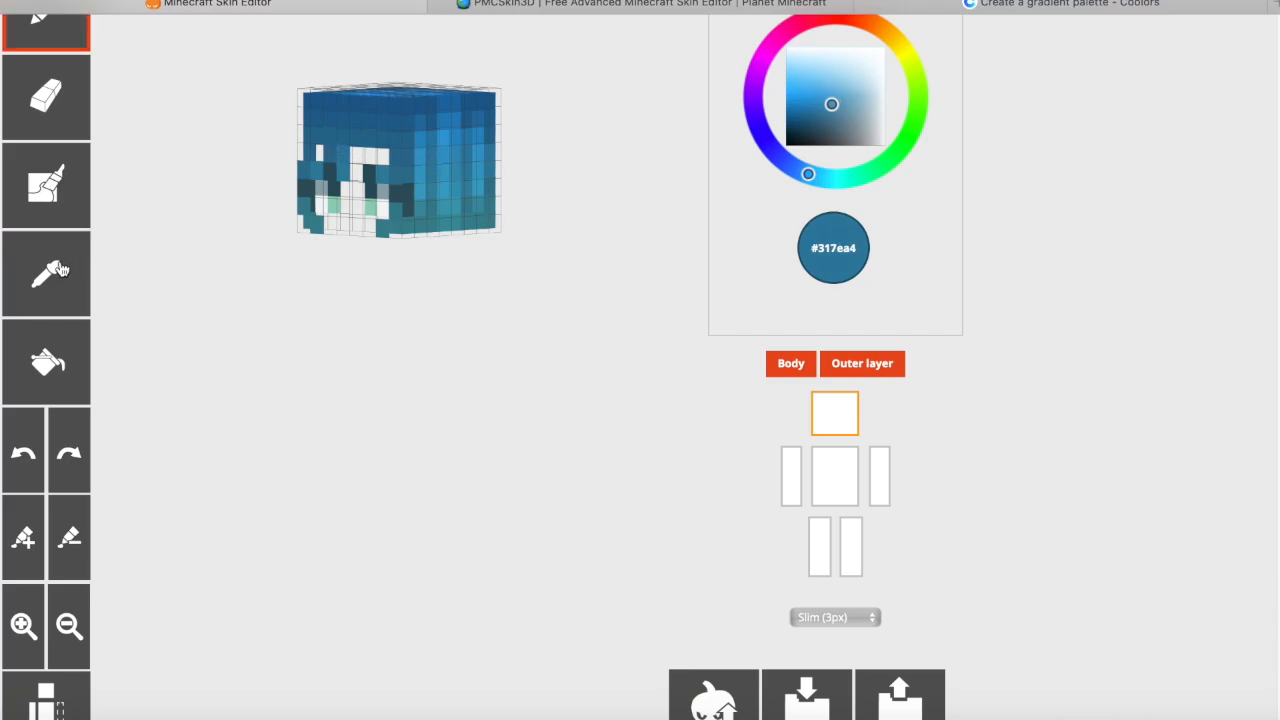
pyautogui.click(46, 275)
pyautogui.click(787, 367)
pyautogui.click(787, 367)
pyautogui.click(430, 140)
pyautogui.click(787, 367)
pyautogui.click(787, 367)
pyautogui.click(70, 276)
pyautogui.click(426, 180)
pyautogui.moveTo(445, 333); pyautogui.dragTo(375, 345)
# Step: Add lighter fringe pixels to the outer layer over the forehead in #348fbb, sampled from the side strands
pyautogui.click(46, 275)
pyautogui.click(491, 163)
pyautogui.click(46, 275)
pyautogui.click(436, 160)
pyautogui.click(346, 157)
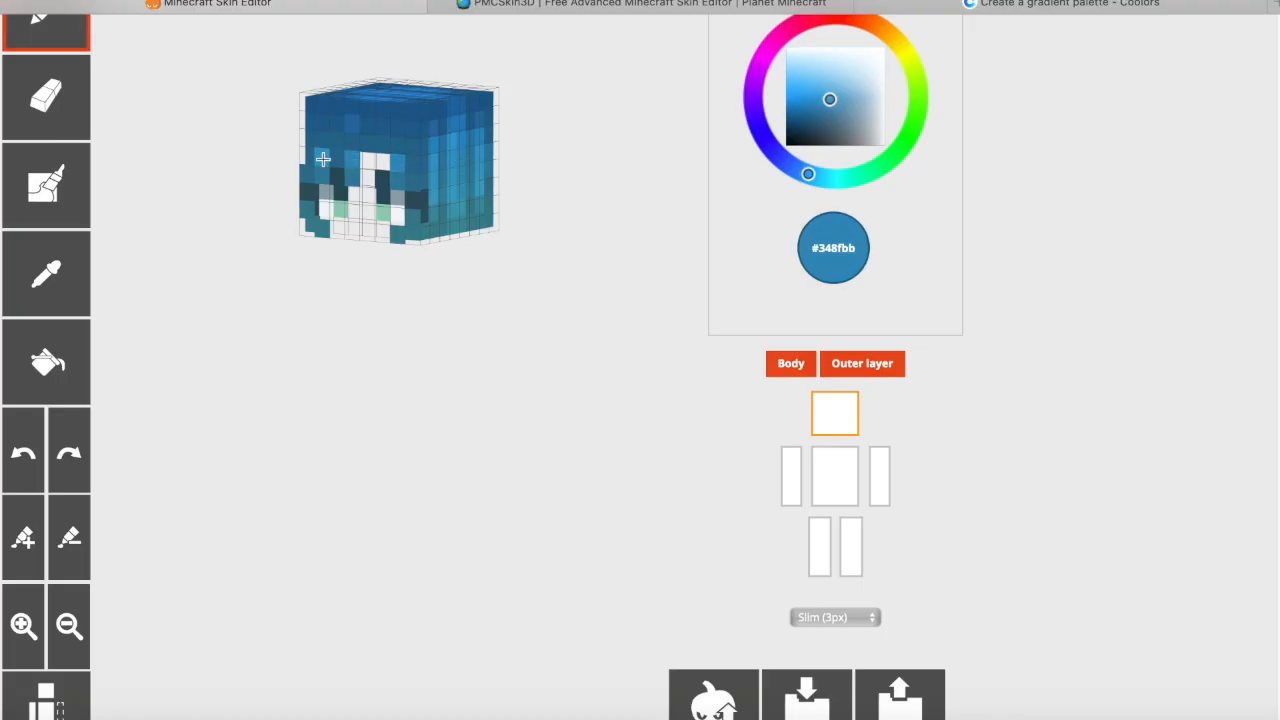
# Step: Add bright blue strands to the outer-layer fringe, including #379dd6, and check the fringe with the body layer hidden and shown
pyautogui.click(46, 275)
pyautogui.click(436, 150)
pyautogui.click(46, 275)
pyautogui.click(436, 135)
pyautogui.click(355, 124)
pyautogui.click(436, 150)
pyautogui.click(72, 264)
pyautogui.click(440, 152)
pyautogui.click(60, 270)
pyautogui.click(60, 270)
pyautogui.click(442, 156)
pyautogui.click(791, 366)
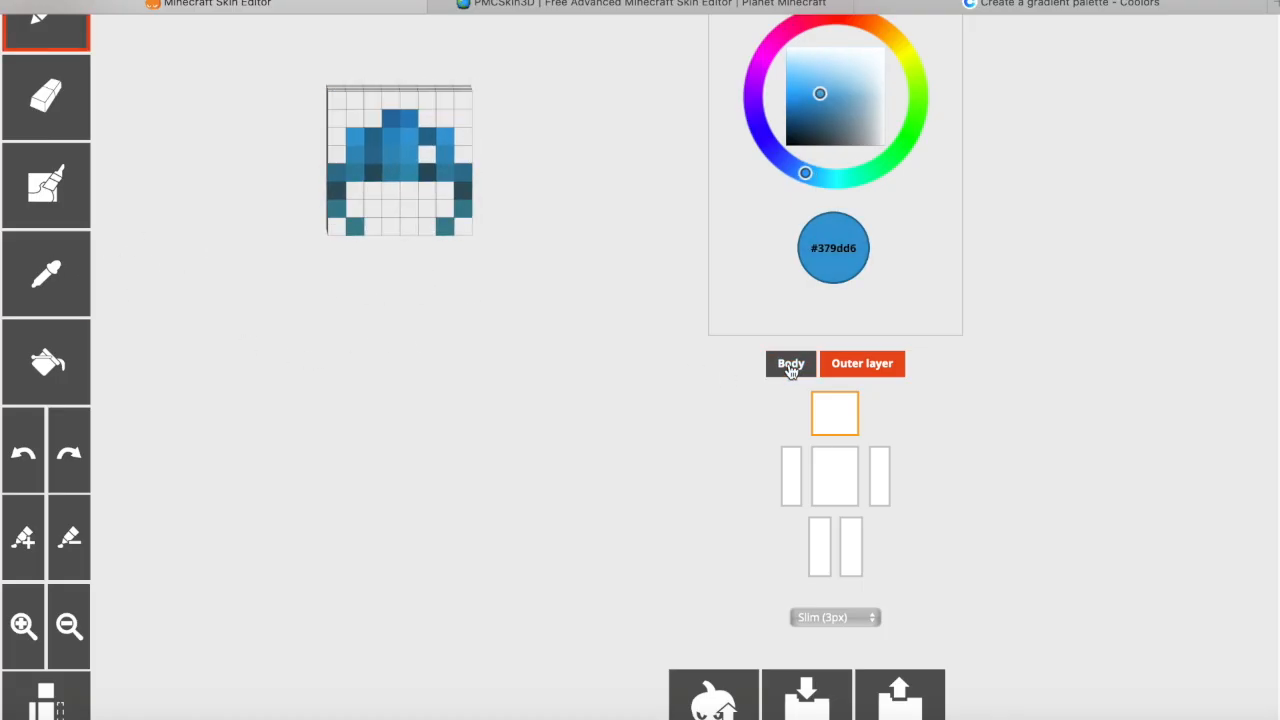
pyautogui.click(791, 366)
pyautogui.moveTo(591, 343); pyautogui.dragTo(549, 335)
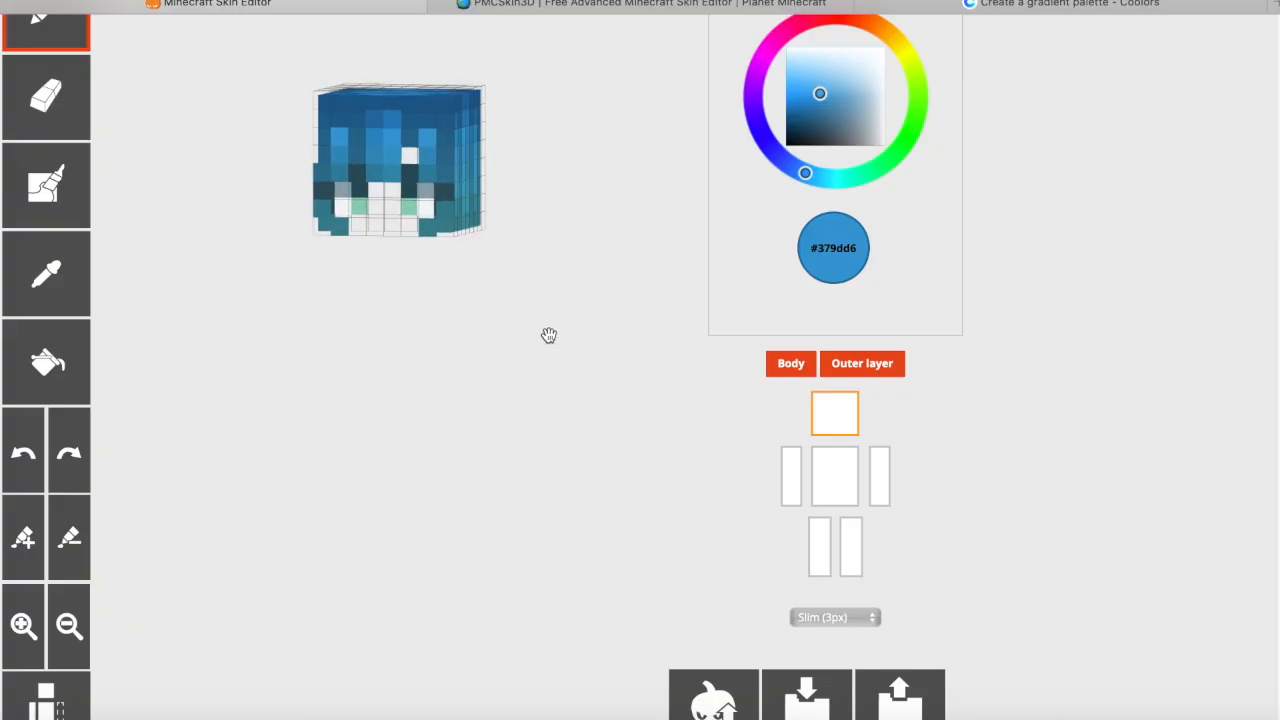
# Step: Show the torso, both arms and both legs together with the head
pyautogui.click(850, 470)
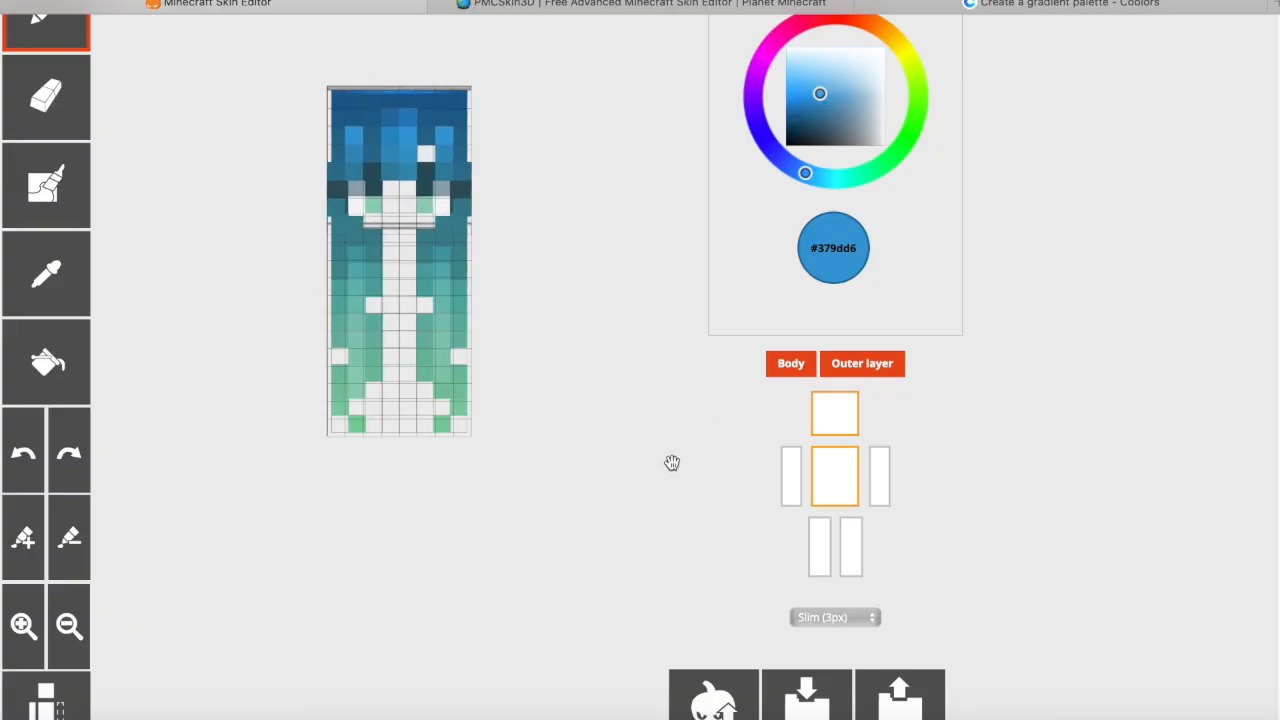
pyautogui.click(791, 482)
pyautogui.click(876, 490)
pyautogui.click(850, 540)
pyautogui.click(822, 542)
# Step: Try erasing the upper pixels of the bright fringe strands on the outer layer
pyautogui.click(30, 98)
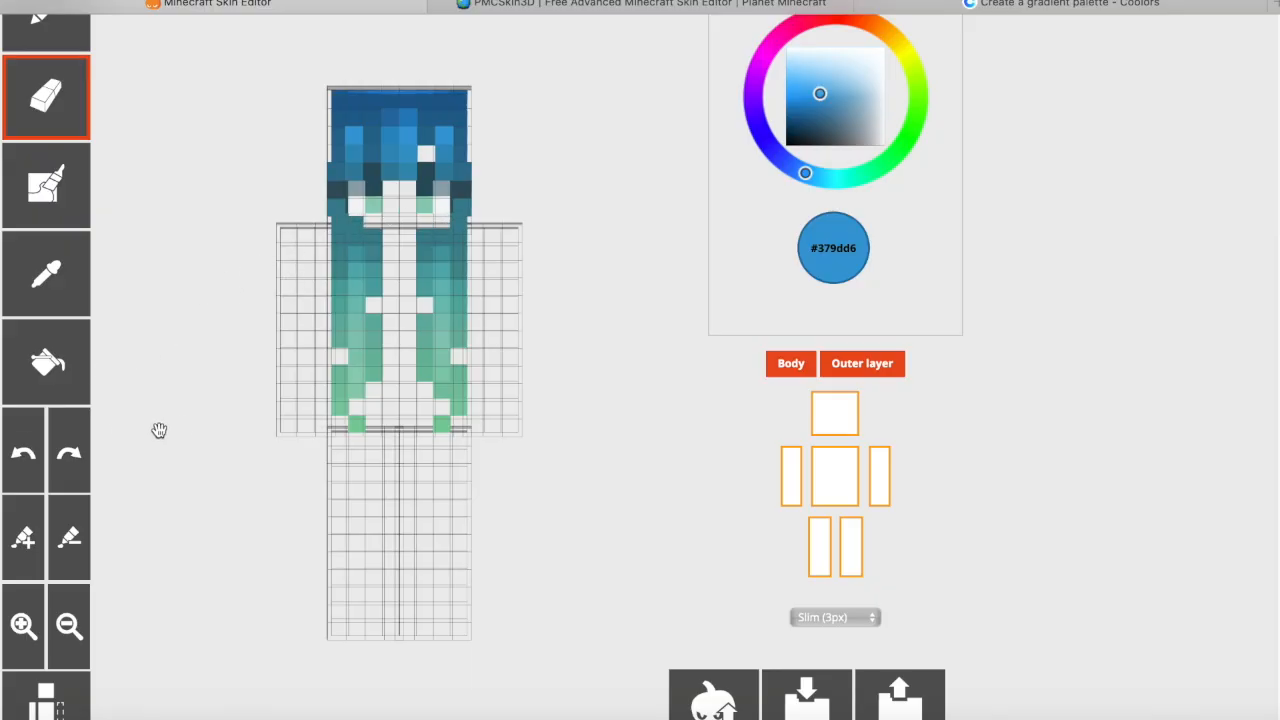
pyautogui.click(356, 133)
pyautogui.click(447, 133)
pyautogui.click(411, 114)
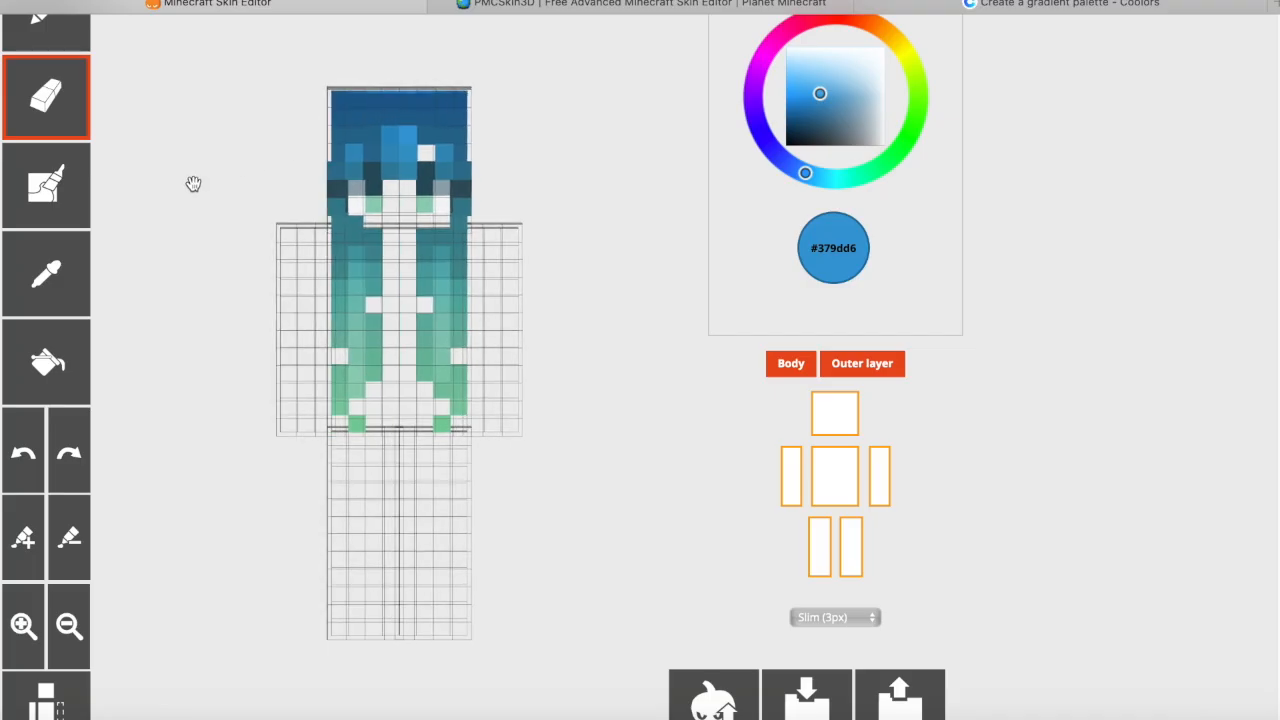
# Step: Compare the fringe with and without the erased pixels by undoing and redoing, ending with the erasures undone
pyautogui.click(23, 431)
pyautogui.click(24, 431)
pyautogui.click(70, 442)
pyautogui.click(71, 442)
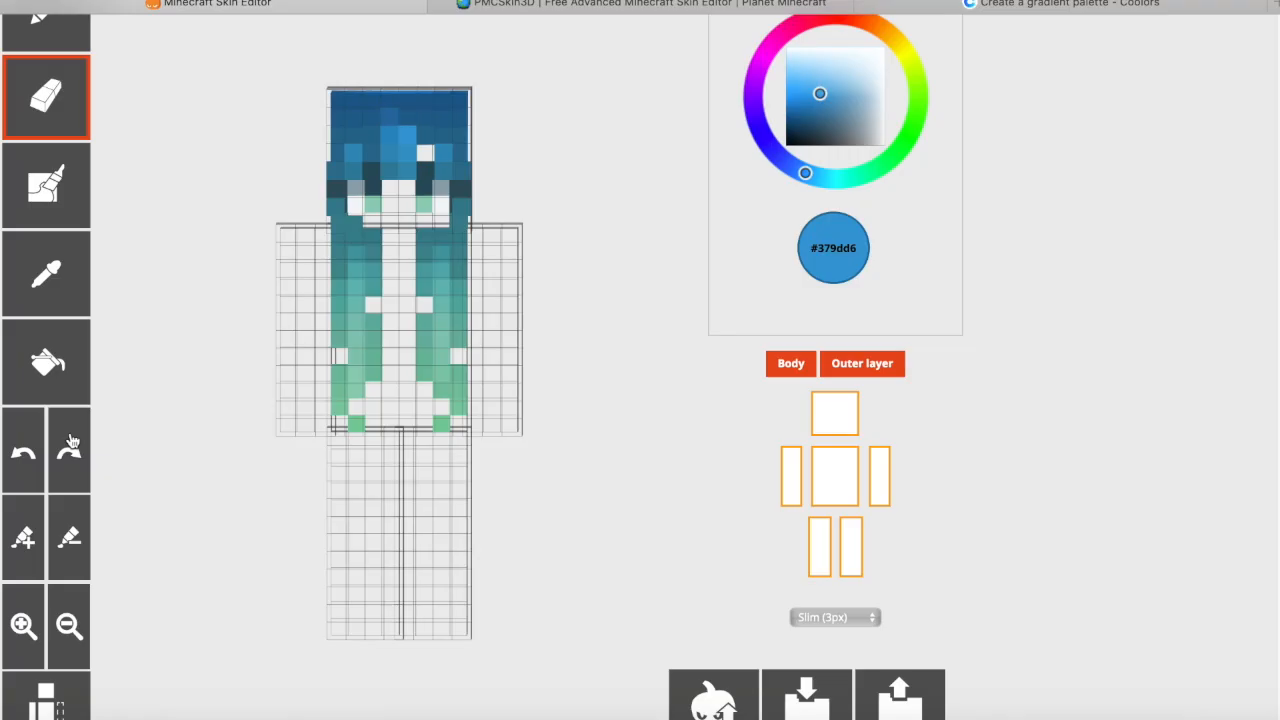
pyautogui.moveTo(128, 444); pyautogui.dragTo(171, 451)
pyautogui.click(22, 447)
pyautogui.click(20, 444)
pyautogui.click(20, 442)
pyautogui.click(20, 441)
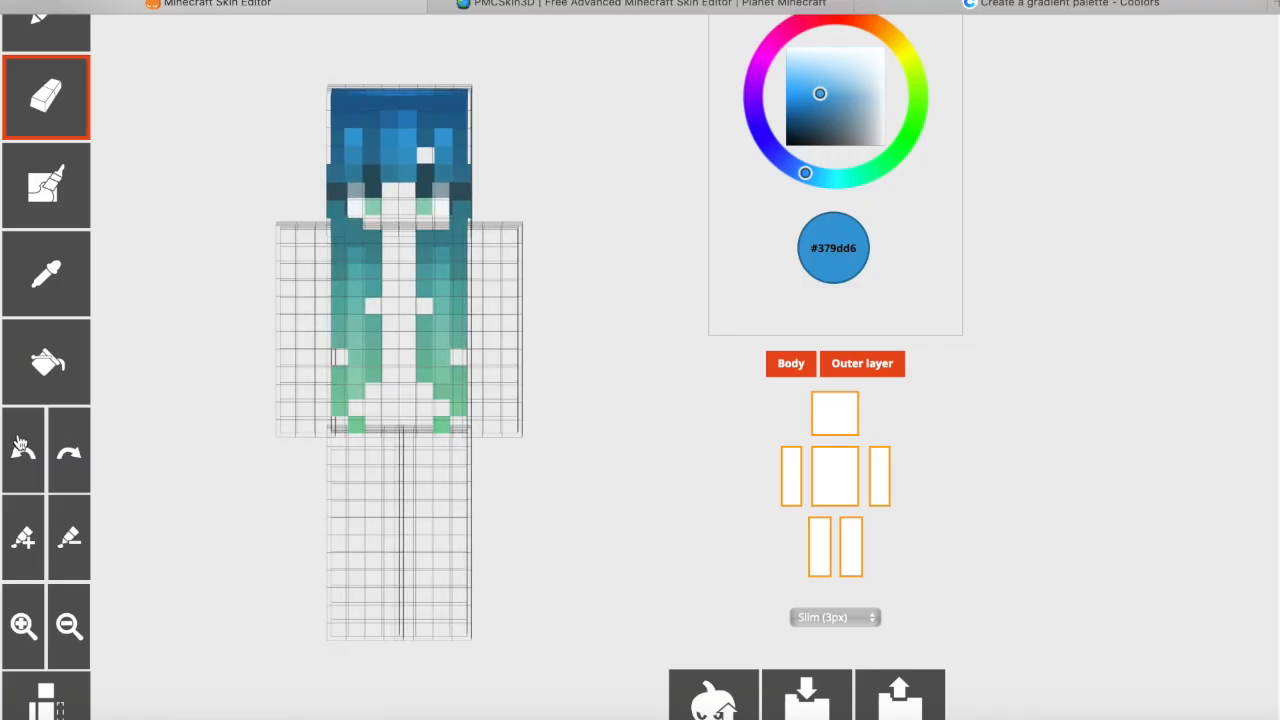
pyautogui.click(72, 449)
pyautogui.click(72, 449)
pyautogui.click(36, 449)
pyautogui.click(38, 449)
# Step: Extend the outer-layer side lock below the eye in #3e8591, sampled from the hair, and check it from several angles
pyautogui.moveTo(132, 382); pyautogui.dragTo(145, 378)
pyautogui.moveTo(670, 265); pyautogui.dragTo(223, 266)
pyautogui.click(70, 297)
pyautogui.click(370, 204)
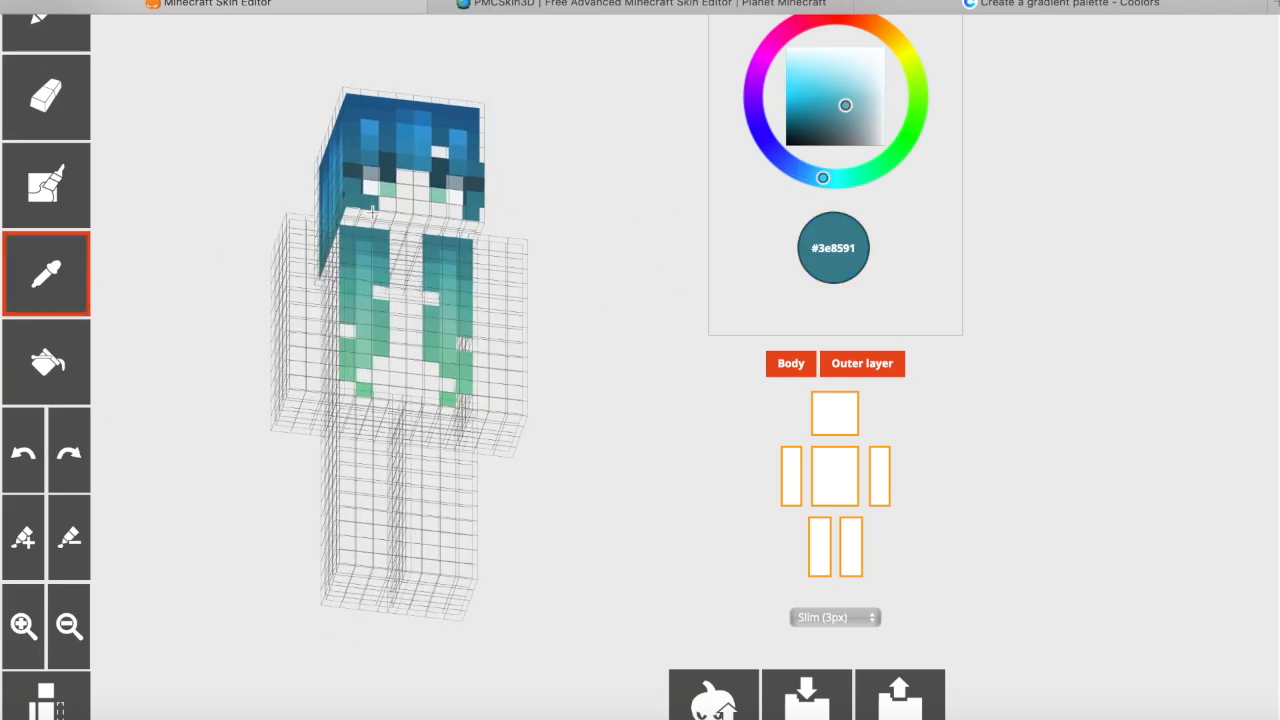
pyautogui.moveTo(600, 229)
pyautogui.mouseDown()
pyautogui.moveTo(514, 320)
pyautogui.moveTo(583, 304)
pyautogui.mouseUp()
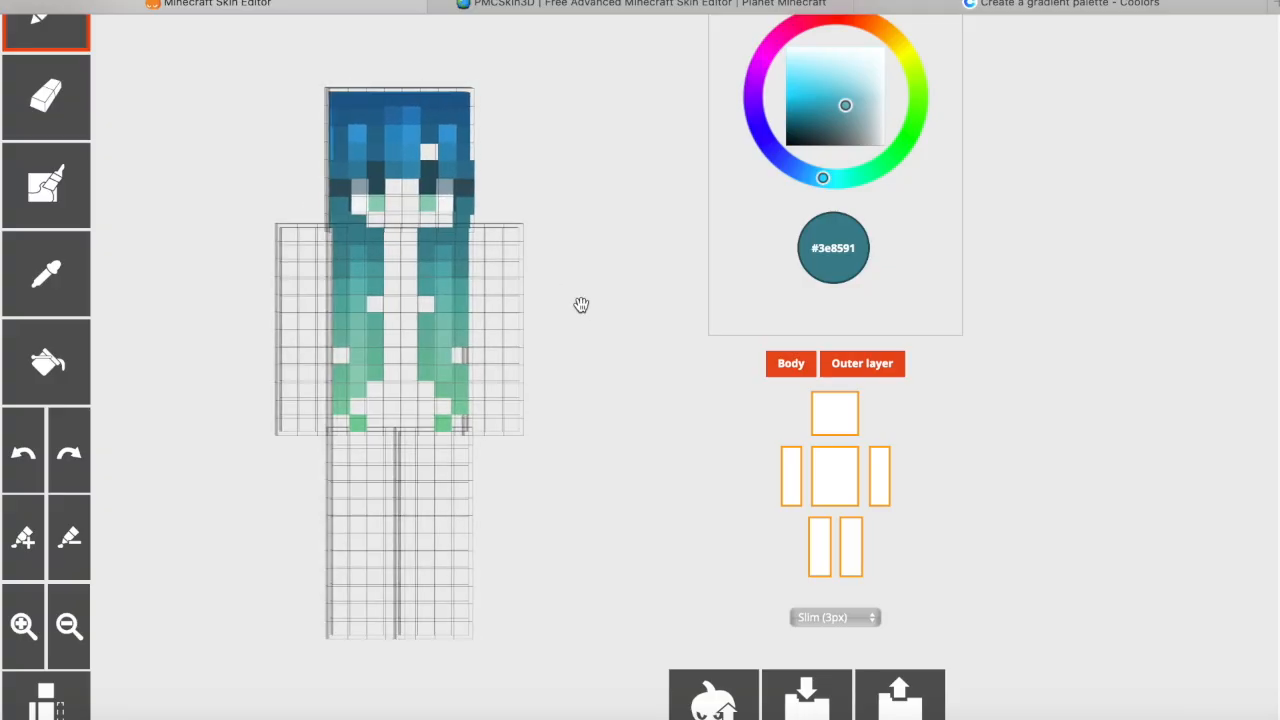
pyautogui.click(789, 365)
pyautogui.click(787, 365)
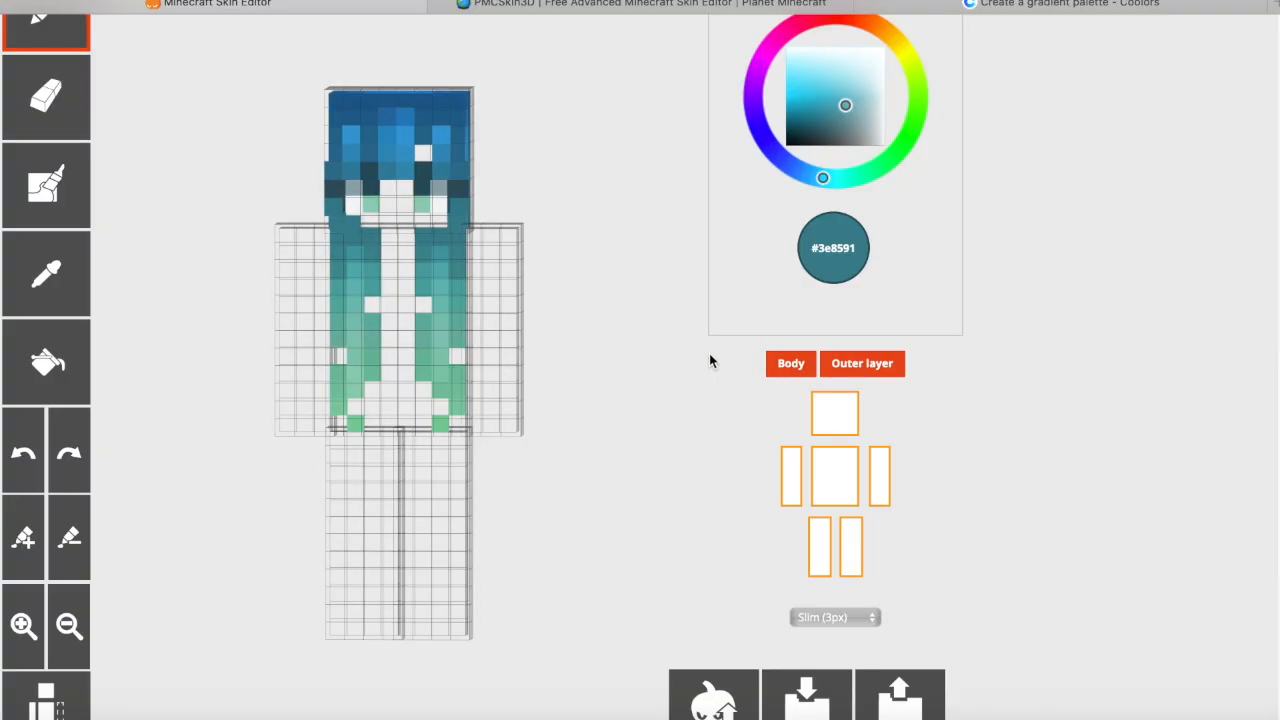
pyautogui.moveTo(711, 357); pyautogui.dragTo(537, 334)
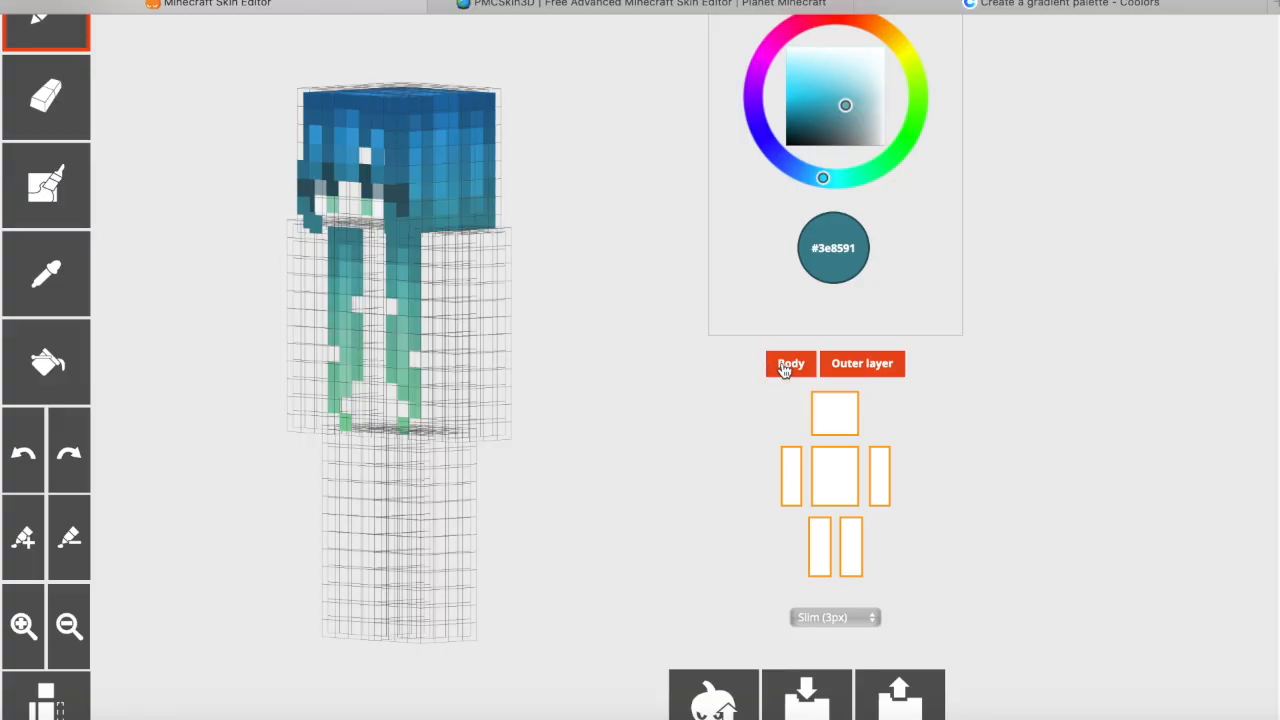
pyautogui.moveTo(591, 350)
pyautogui.mouseDown()
pyautogui.moveTo(631, 346)
pyautogui.moveTo(604, 363)
pyautogui.mouseUp()
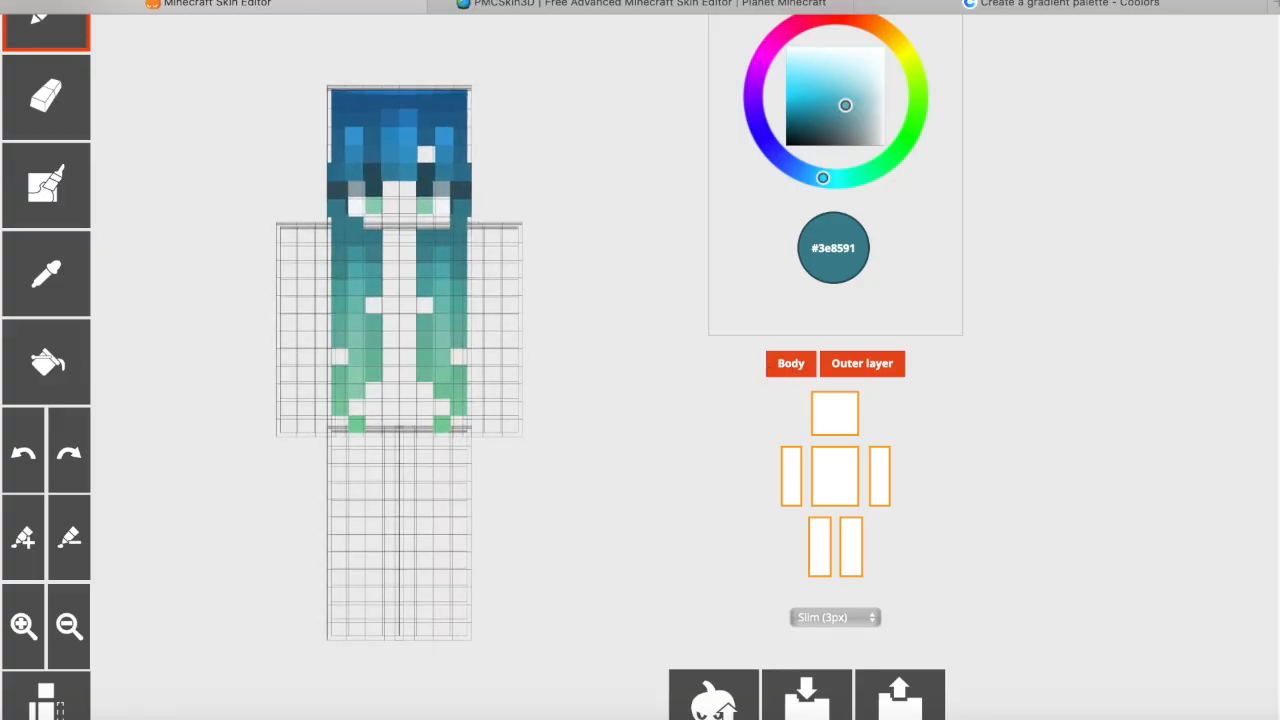
# Step: Paint outer-layer hair strands down the torso's front in sampled colours, including #489ca3, #51a3a4 and #7dce9f
pyautogui.click(46, 272)
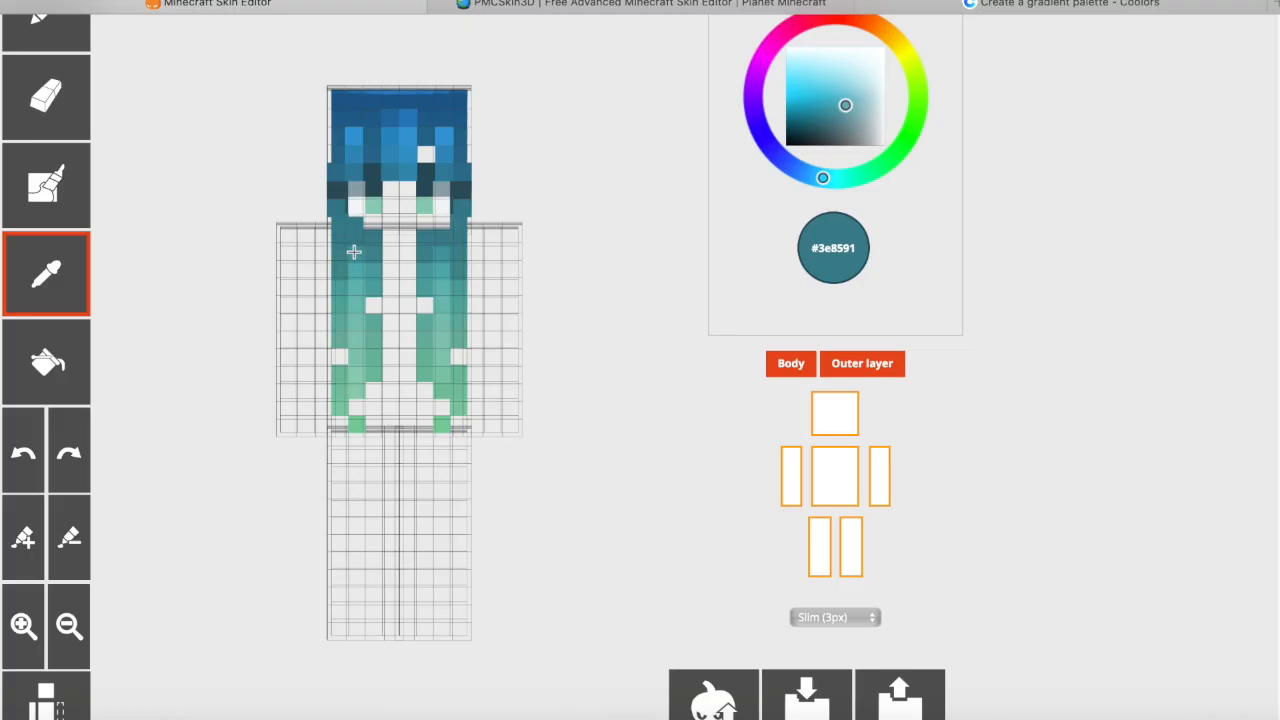
pyautogui.click(355, 251)
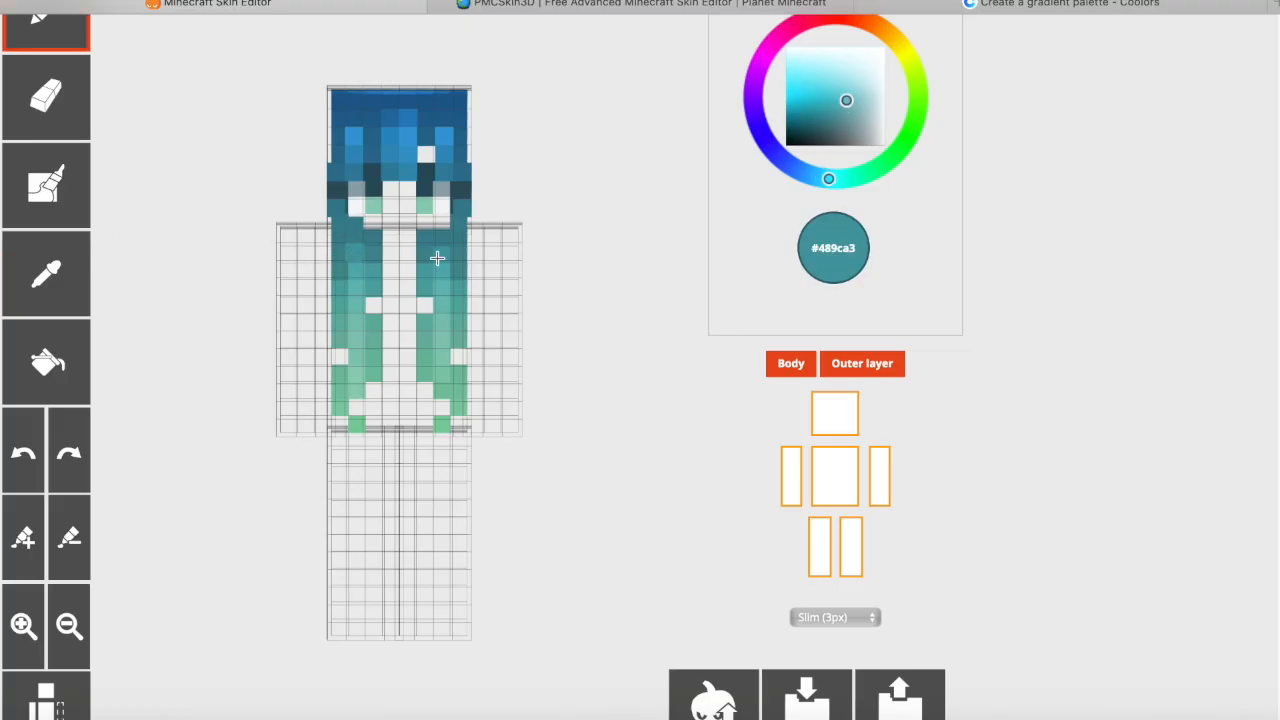
pyautogui.click(58, 266)
pyautogui.click(367, 270)
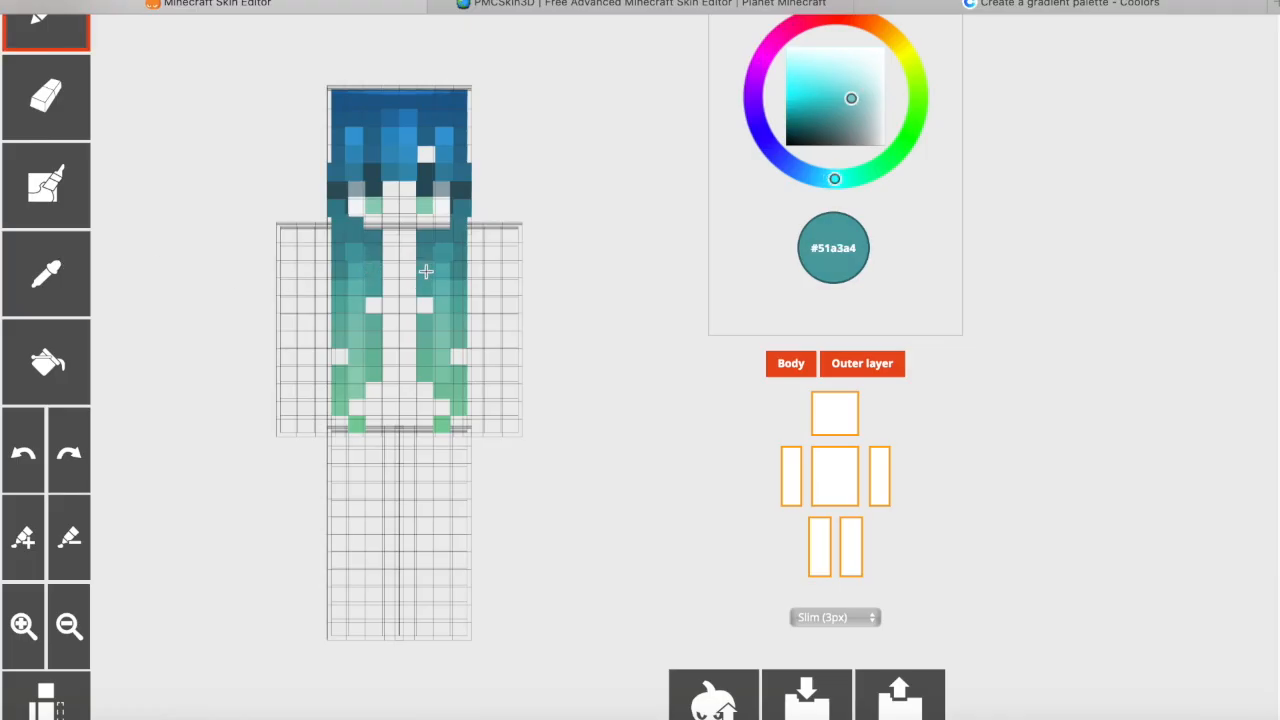
pyautogui.click(70, 270)
pyautogui.click(355, 269)
pyautogui.click(66, 272)
pyautogui.click(356, 304)
# Step: Isolate the head and torso and check the outer-layer strands with the body layer hidden and shown
pyautogui.click(791, 476)
pyautogui.click(820, 547)
pyautogui.click(851, 547)
pyautogui.click(879, 476)
pyautogui.click(862, 366)
pyautogui.click(787, 372)
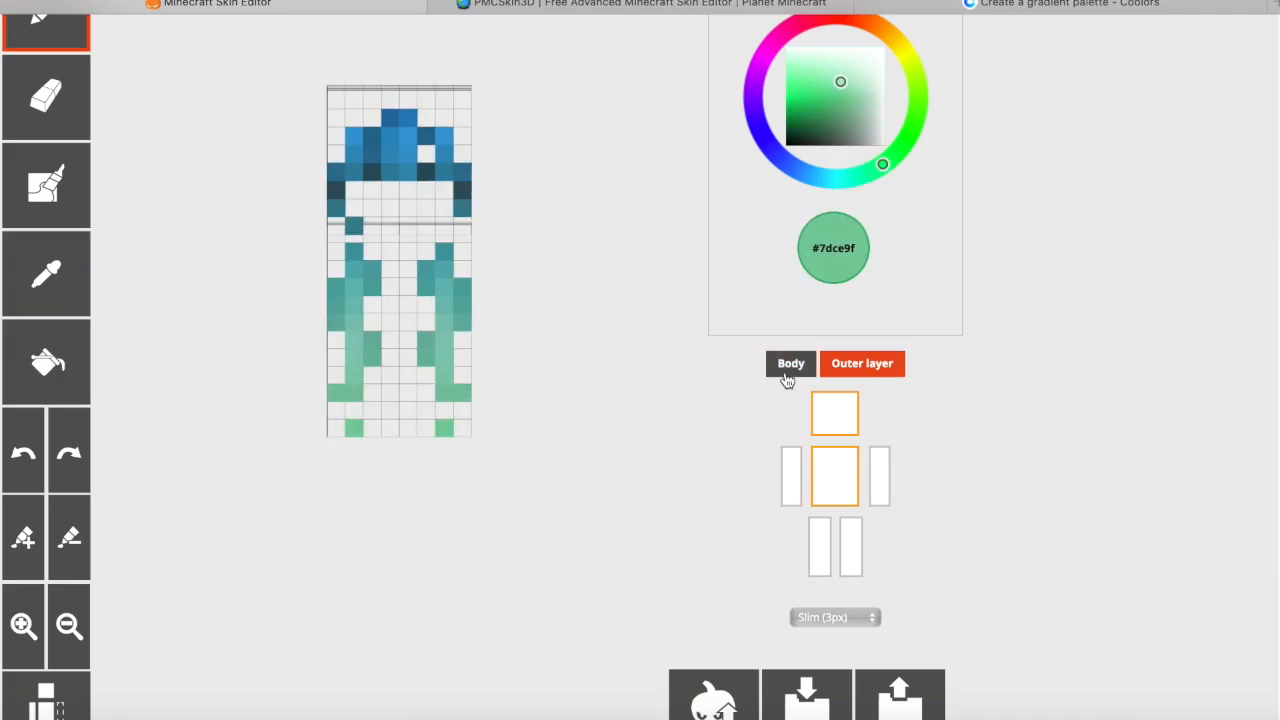
pyautogui.click(787, 378)
# Step: Isolate the torso and paint hair strands on its back in colours sampled from the gradient, including #92d3b1
pyautogui.click(835, 413)
pyautogui.click(66, 272)
pyautogui.click(391, 252)
pyautogui.click(66, 272)
pyautogui.click(391, 308)
pyautogui.click(66, 272)
pyautogui.click(405, 360)
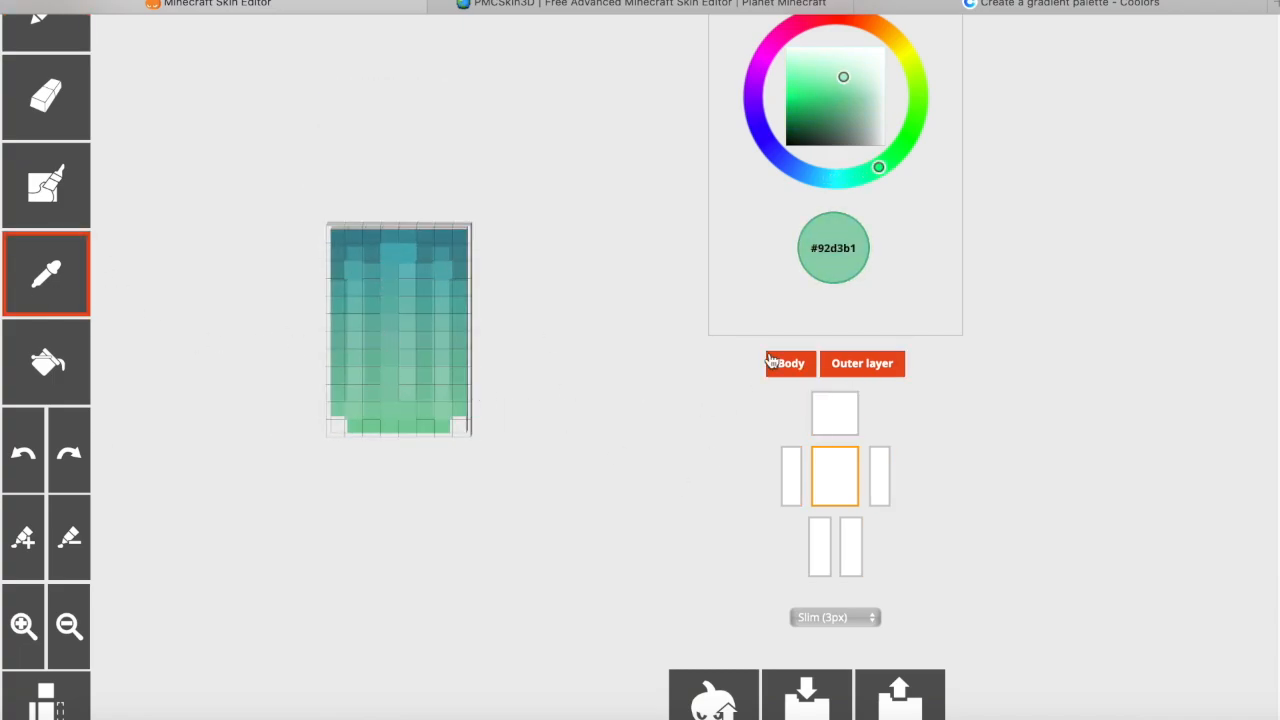
# Step: Continue the strands on the torso's back with sampled greens, including #91cfb3, checking them with the outer layer hidden and shown
pyautogui.click(862, 364)
pyautogui.click(862, 364)
pyautogui.click(442, 270)
pyautogui.click(66, 272)
pyautogui.click(442, 314)
pyautogui.click(442, 367)
pyautogui.click(60, 97)
pyautogui.click(862, 364)
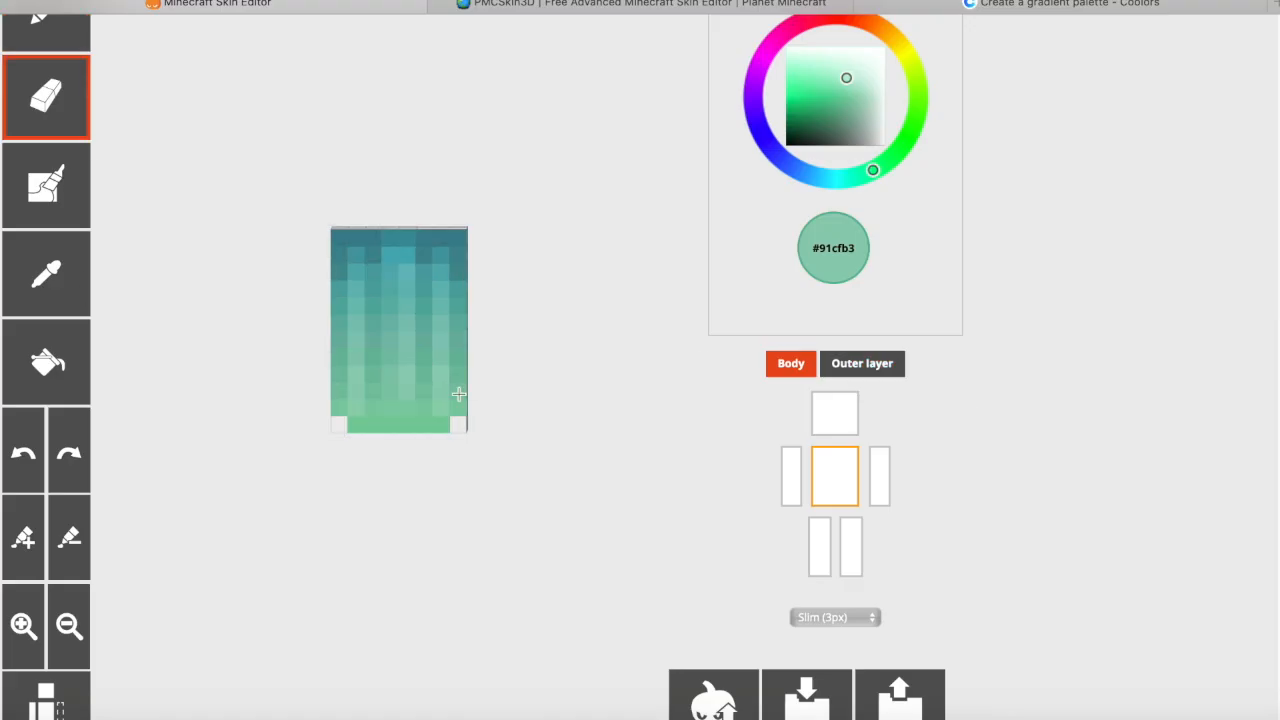
pyautogui.click(862, 364)
pyautogui.click(60, 272)
pyautogui.click(60, 97)
pyautogui.click(60, 272)
# Step: Isolate the head and paint outer-layer hair pixels on its back in sampled blues and teals, including #276b90
pyautogui.click(835, 476)
pyautogui.click(835, 413)
pyautogui.click(469, 120)
pyautogui.click(60, 272)
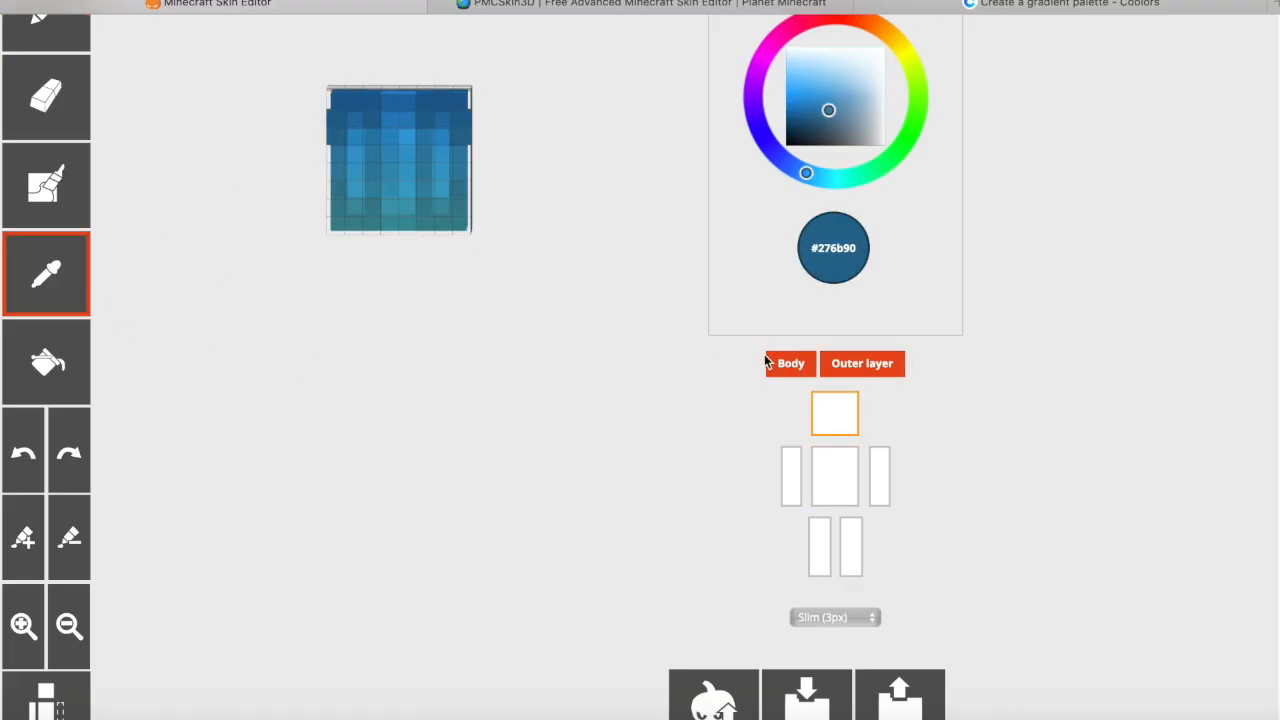
pyautogui.doubleClick(788, 364)
pyautogui.click(356, 205)
pyautogui.click(84, 273)
pyautogui.click(355, 211)
# Step: Hide the body layer and carry the outer-layer strands around the head's back corner in sampled colours, including #2b8ec4
pyautogui.click(790, 364)
pyautogui.click(84, 273)
pyautogui.click(420, 98)
pyautogui.click(420, 134)
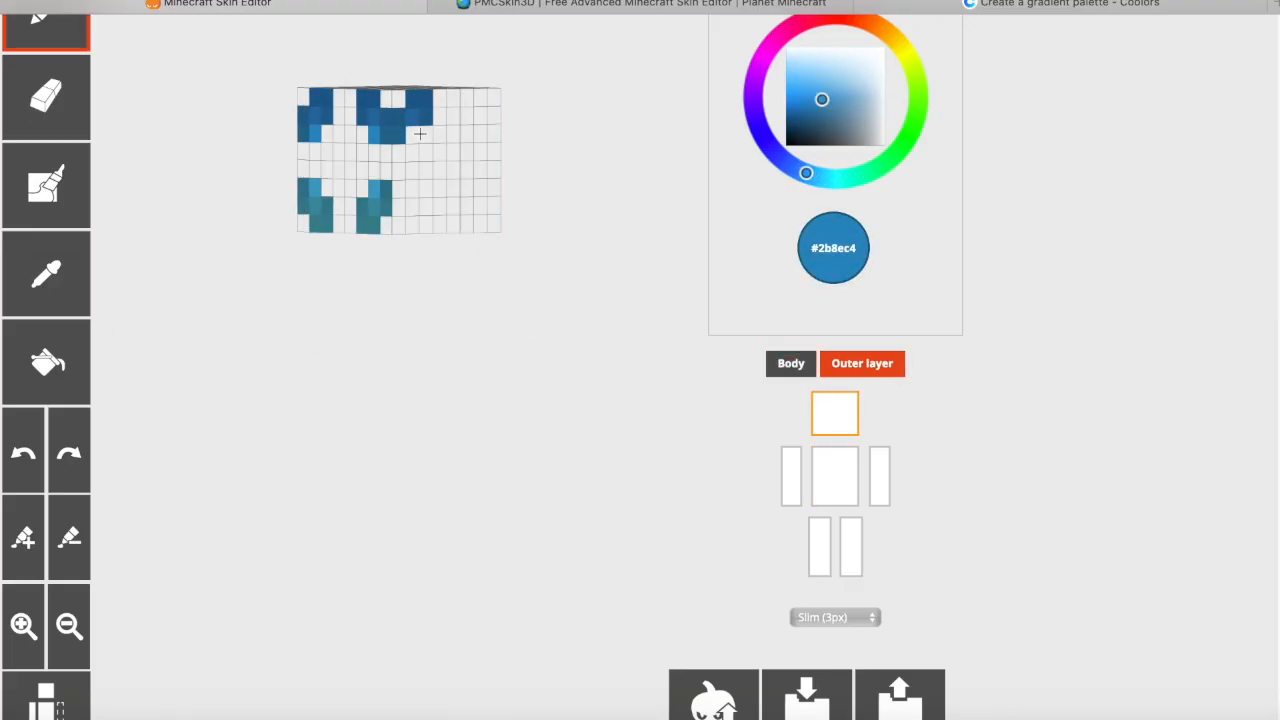
pyautogui.click(60, 273)
pyautogui.click(406, 215)
pyautogui.click(60, 273)
# Step: Paint matching outer-layer strands on the head's remaining side and top edge in sampled blues, including #1f6ea7
pyautogui.click(790, 364)
pyautogui.click(480, 196)
pyautogui.moveTo(262, 300)
pyautogui.mouseDown()
pyautogui.moveTo(277, 383)
pyautogui.moveTo(251, 197)
pyautogui.moveTo(330, 150)
pyautogui.mouseUp()
pyautogui.click(862, 364)
pyautogui.click(862, 364)
pyautogui.click(46, 272)
pyautogui.click(417, 143)
pyautogui.click(46, 272)
pyautogui.click(409, 194)
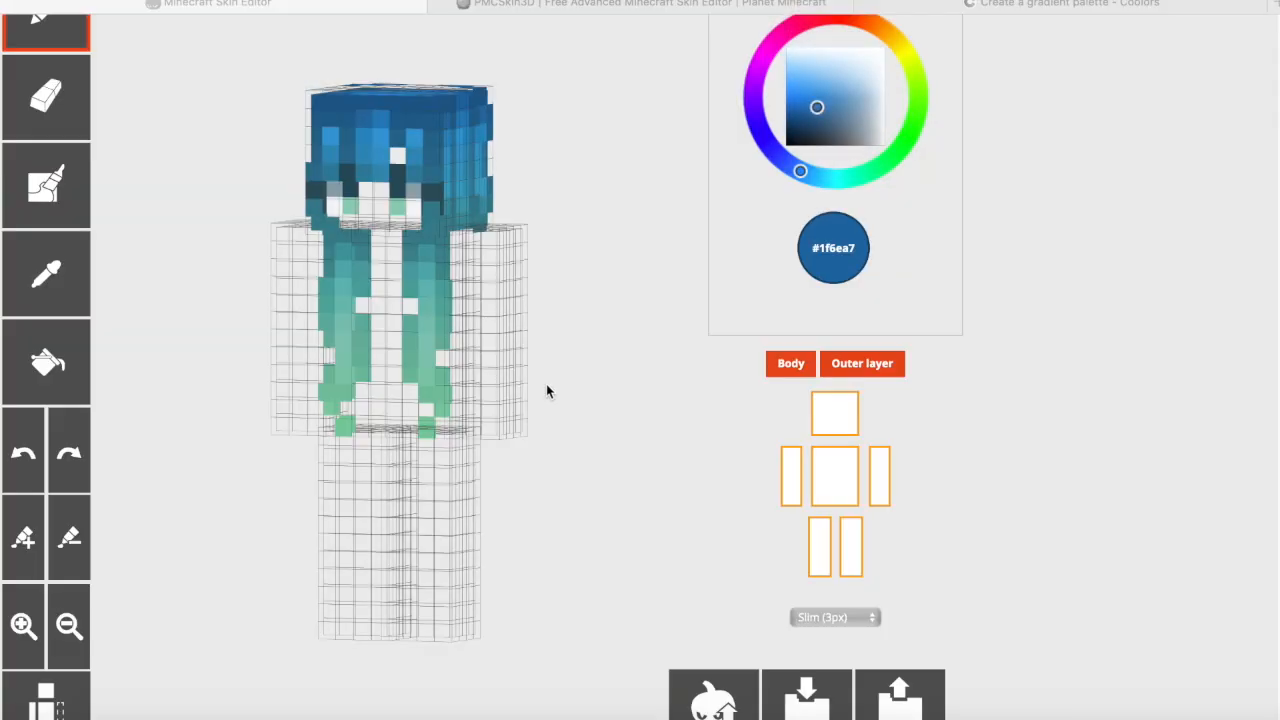
# Step: Examine the outer-layer hair around the whole model with the body layer hidden and shown
pyautogui.moveTo(573, 428)
pyautogui.mouseDown()
pyautogui.moveTo(589, 434)
pyautogui.moveTo(606, 323)
pyautogui.moveTo(600, 380)
pyautogui.moveTo(491, 437)
pyautogui.moveTo(562, 433)
pyautogui.mouseUp()
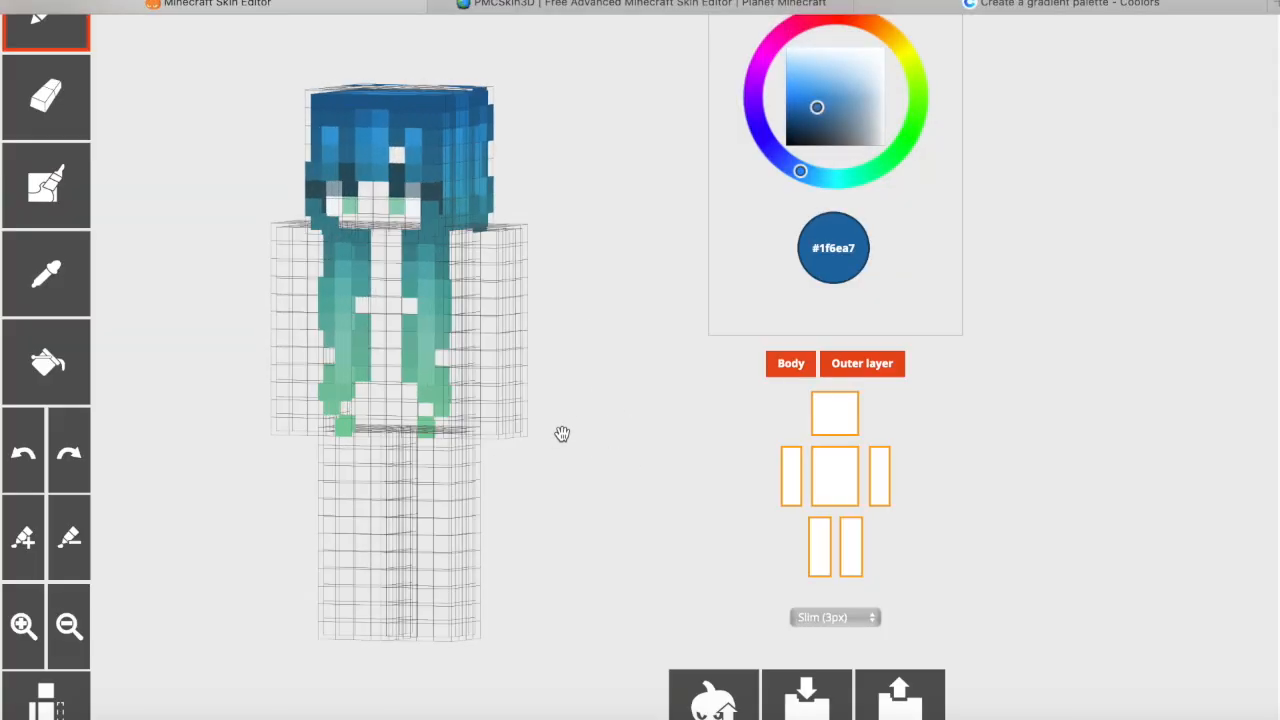
pyautogui.moveTo(211, 291); pyautogui.dragTo(389, 183)
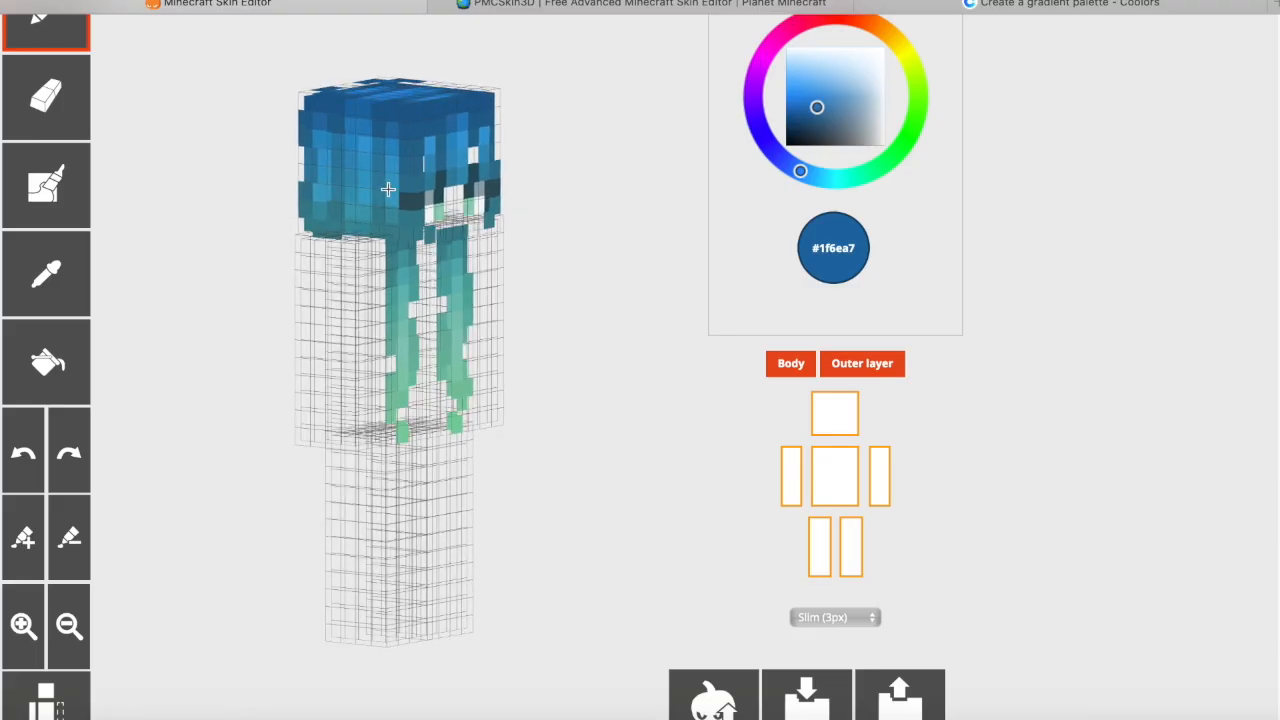
pyautogui.click(788, 365)
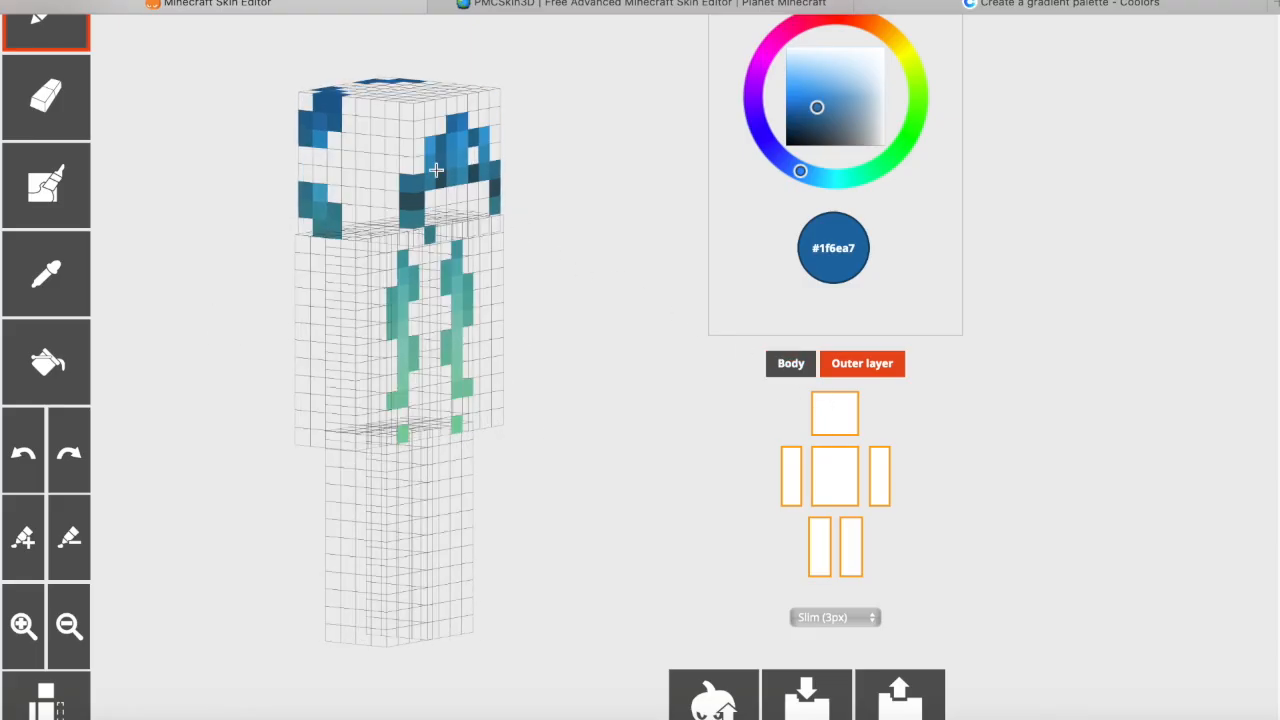
pyautogui.click(794, 366)
# Step: Wrap the outer-layer side locks from the face onto the head's sides in sampled #317691, #3a8191 and #325662
pyautogui.click(46, 273)
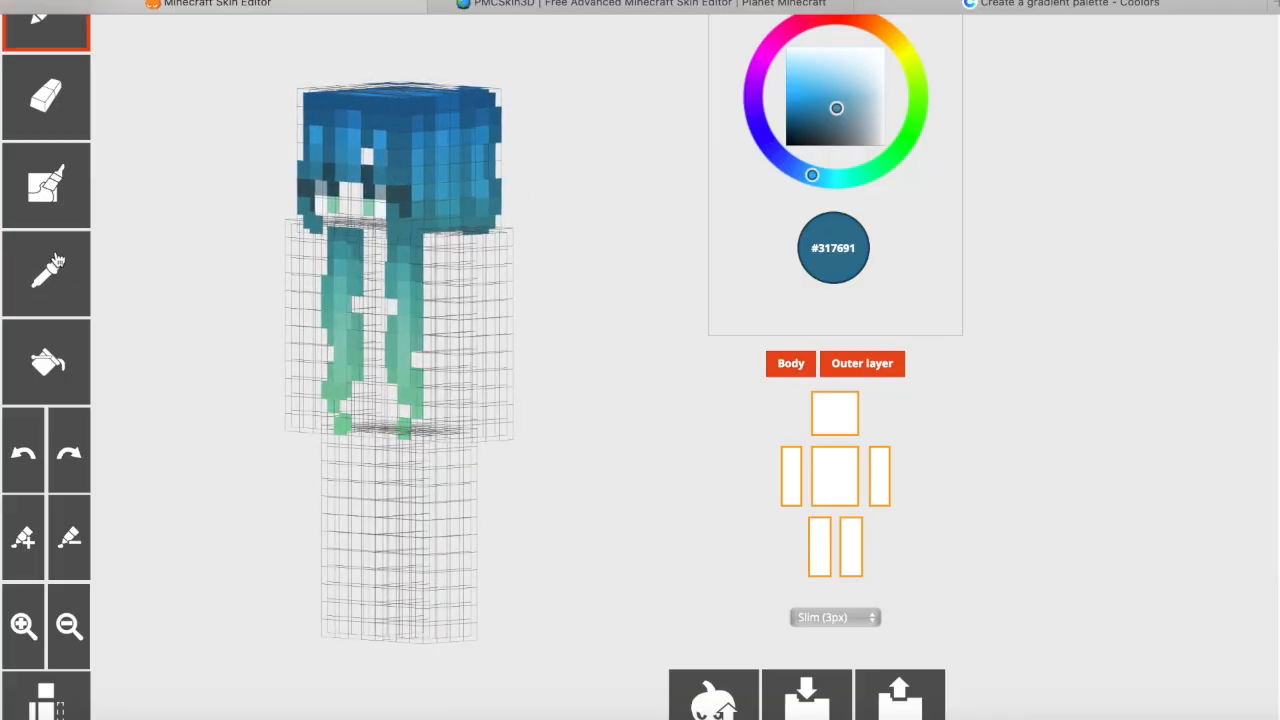
pyautogui.click(57, 262)
pyautogui.click(790, 363)
pyautogui.click(395, 211)
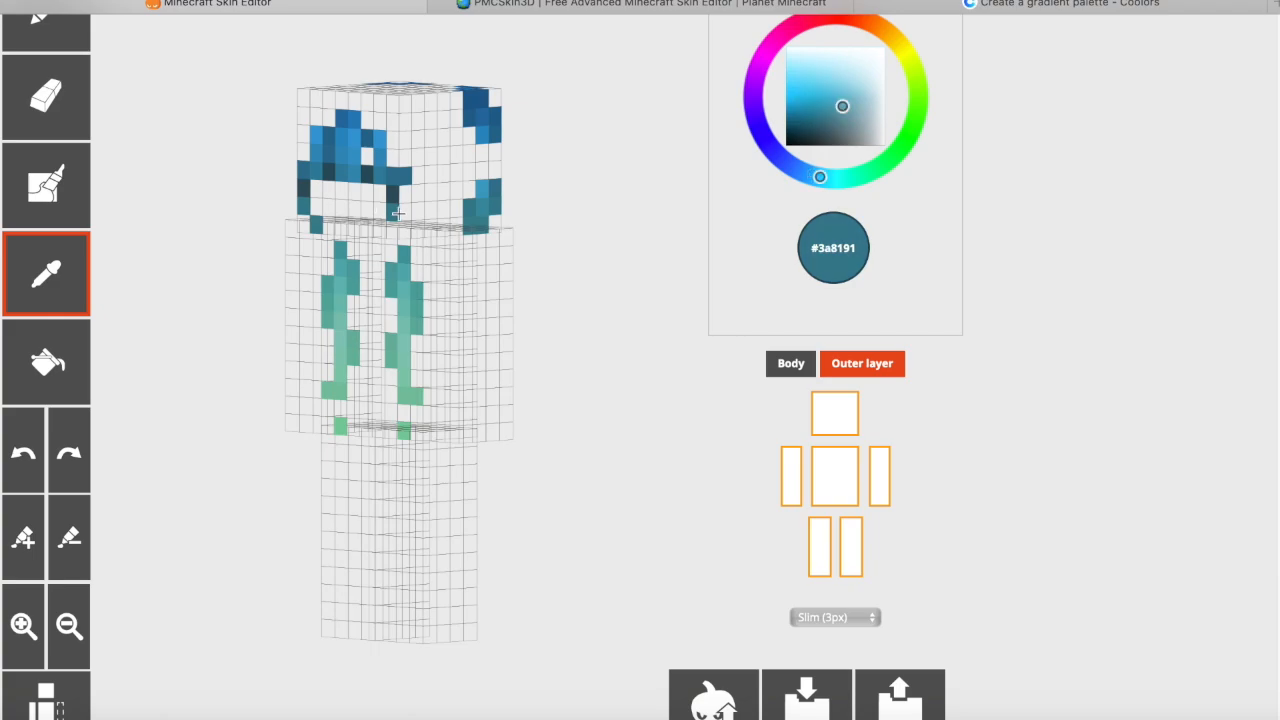
pyautogui.click(395, 191)
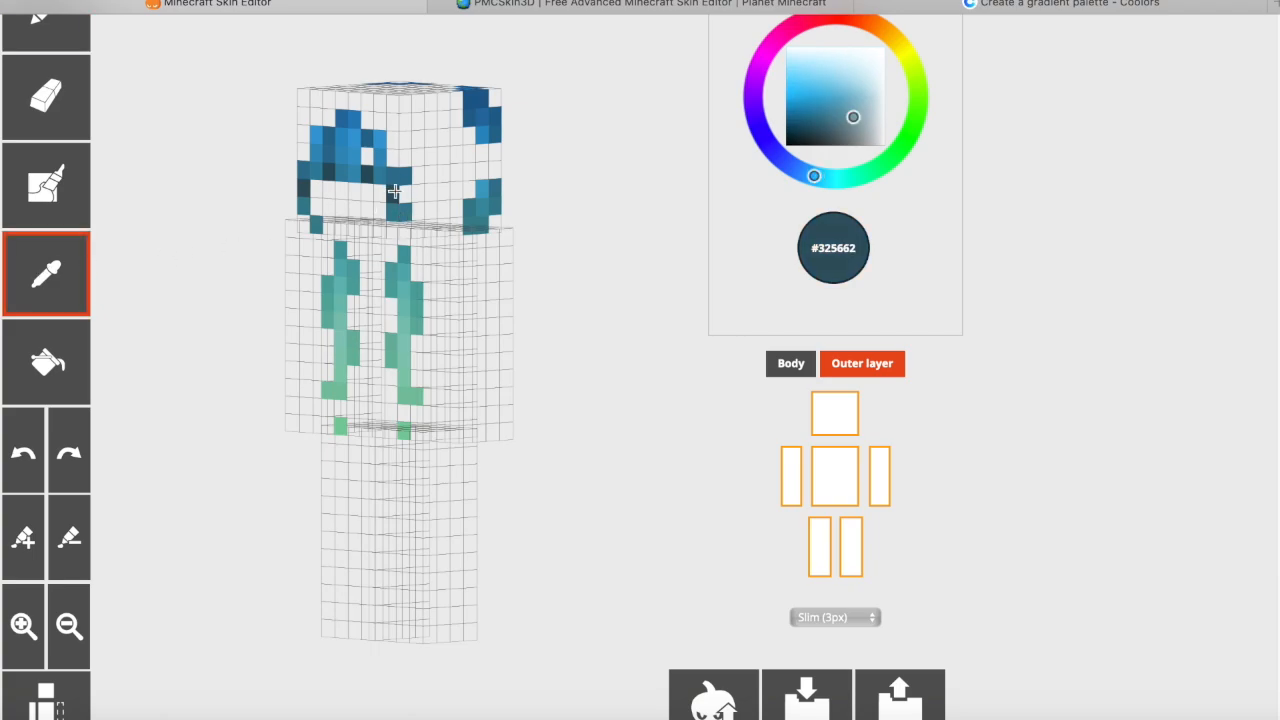
pyautogui.click(807, 367)
pyautogui.moveTo(700, 391); pyautogui.dragTo(625, 414)
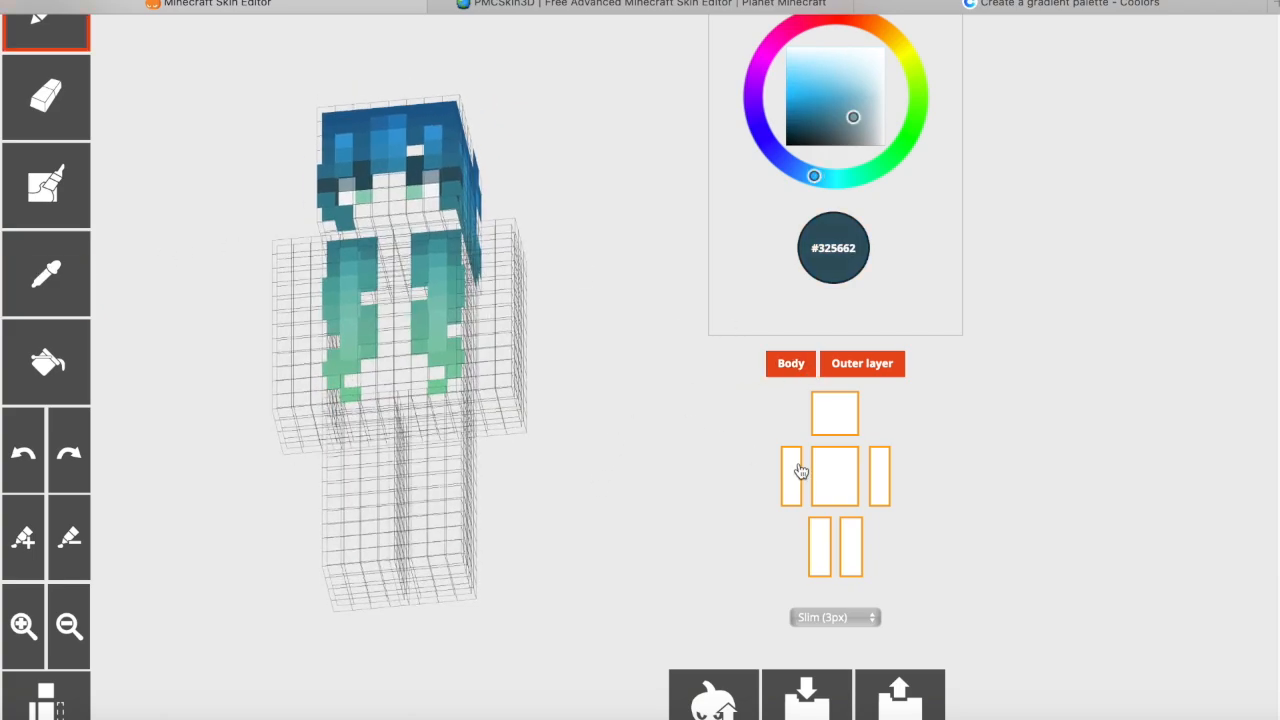
# Step: Isolate the head by hiding the torso, arms, legs and outer layer, and turn to its back and underside
pyautogui.click(835, 476)
pyautogui.click(791, 476)
pyautogui.click(819, 546)
pyautogui.click(850, 546)
pyautogui.click(879, 476)
pyautogui.click(864, 366)
pyautogui.moveTo(700, 371); pyautogui.dragTo(481, 410)
# Step: Paint the hair across the head's underside in #3e8591, sampled from the back of the head, leaving the chin area blank
pyautogui.click(70, 271)
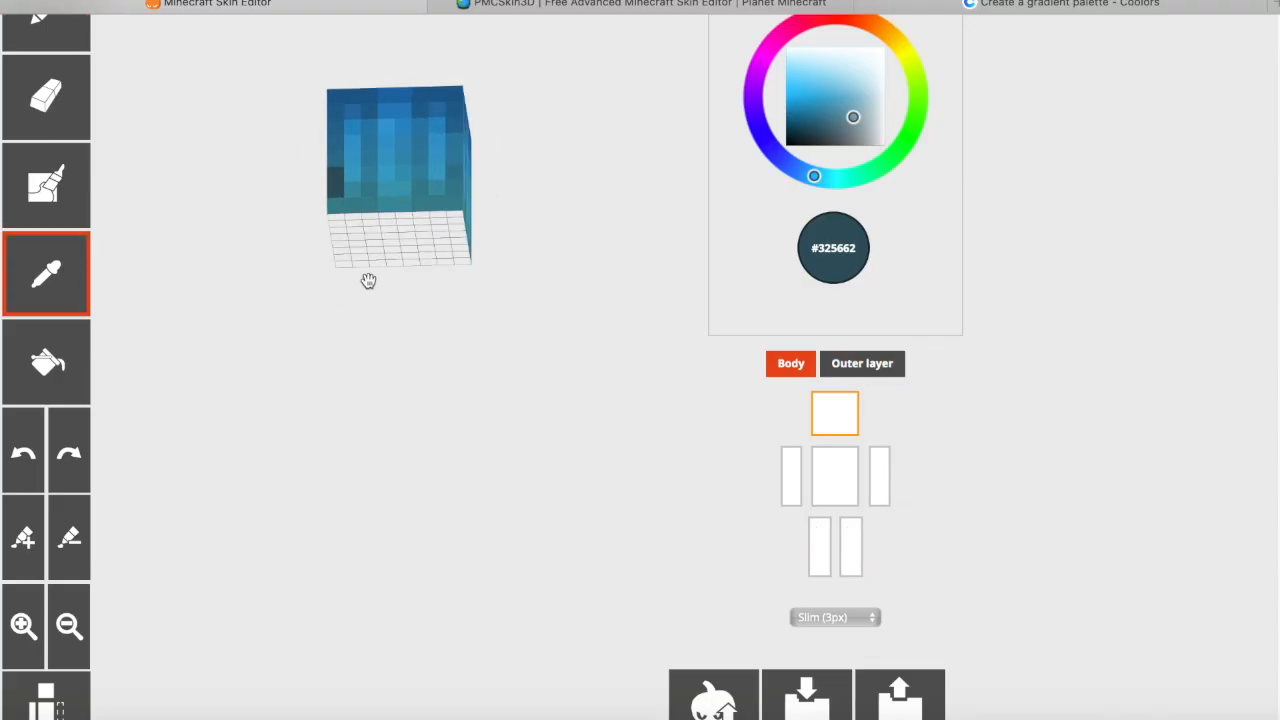
pyautogui.click(437, 204)
pyautogui.moveTo(490, 262)
pyautogui.mouseDown()
pyautogui.moveTo(540, 331)
pyautogui.moveTo(297, 357)
pyautogui.moveTo(286, 369)
pyautogui.moveTo(472, 230)
pyautogui.moveTo(503, 263)
pyautogui.moveTo(531, 249)
pyautogui.mouseUp()
pyautogui.moveTo(458, 302)
pyautogui.mouseDown()
pyautogui.moveTo(444, 402)
pyautogui.moveTo(449, 386)
pyautogui.moveTo(457, 422)
pyautogui.mouseUp()
pyautogui.moveTo(345, 315)
pyautogui.mouseDown()
pyautogui.moveTo(338, 302)
pyautogui.moveTo(338, 418)
pyautogui.moveTo(438, 418)
pyautogui.mouseUp()
pyautogui.moveTo(345, 339)
pyautogui.mouseDown()
pyautogui.moveTo(457, 337)
pyautogui.moveTo(449, 363)
pyautogui.moveTo(380, 362)
pyautogui.moveTo(394, 409)
pyautogui.moveTo(427, 374)
pyautogui.mouseUp()
pyautogui.moveTo(611, 371)
pyautogui.mouseDown()
pyautogui.moveTo(337, 459)
pyautogui.moveTo(311, 451)
pyautogui.moveTo(474, 437)
pyautogui.mouseUp()
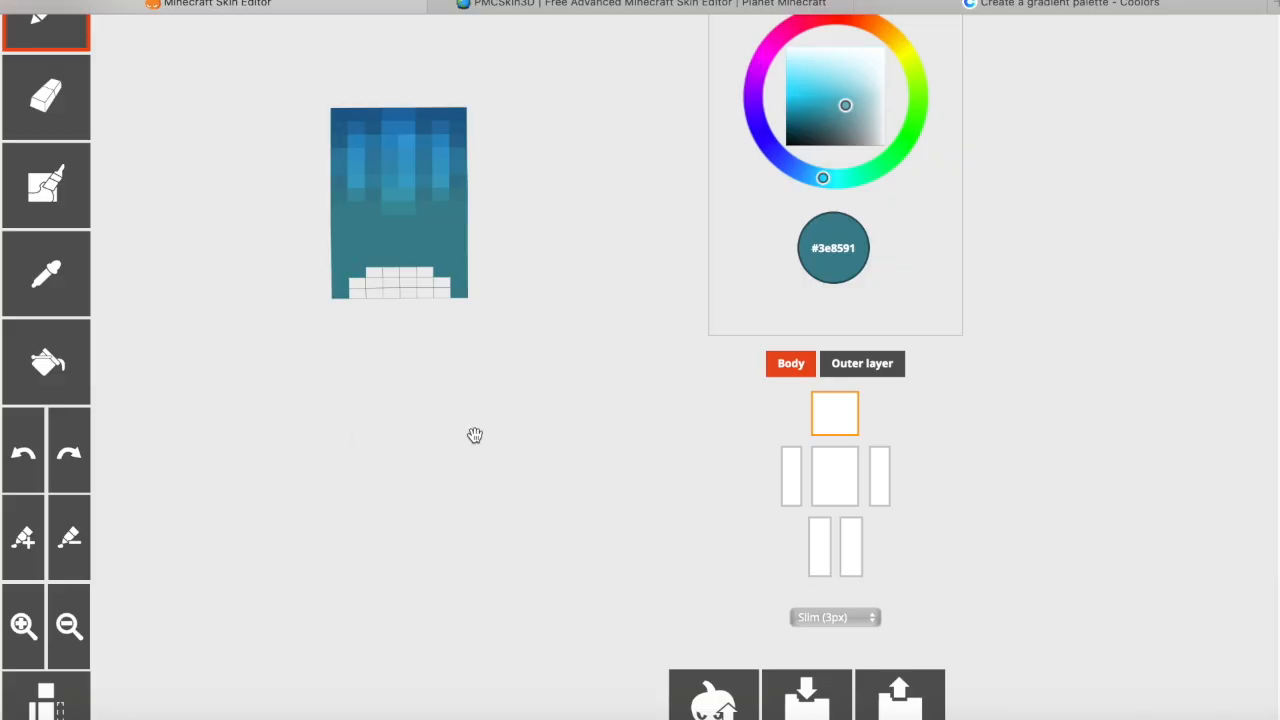
# Step: Extend the lighter centre strand from the back of the head onto its underside in a sampled teal
pyautogui.click(82, 290)
pyautogui.click(406, 230)
pyautogui.moveTo(406, 238)
pyautogui.mouseDown()
pyautogui.moveTo(391, 243)
pyautogui.moveTo(408, 250)
pyautogui.mouseUp()
pyautogui.moveTo(544, 325); pyautogui.dragTo(556, 289)
# Step: Show the outer layer and add hair pixels around the head's underside edges in sampled #3e8591
pyautogui.click(840, 368)
pyautogui.click(86, 290)
pyautogui.click(410, 272)
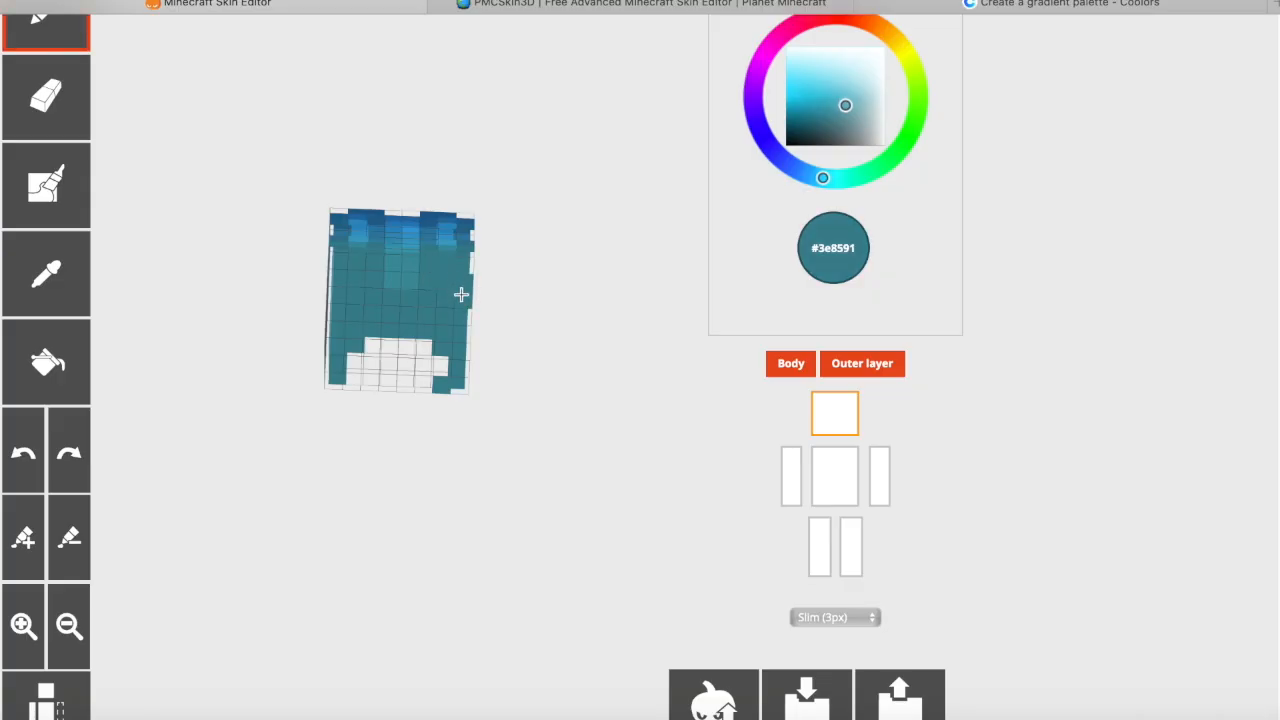
pyautogui.moveTo(550, 346); pyautogui.dragTo(334, 497)
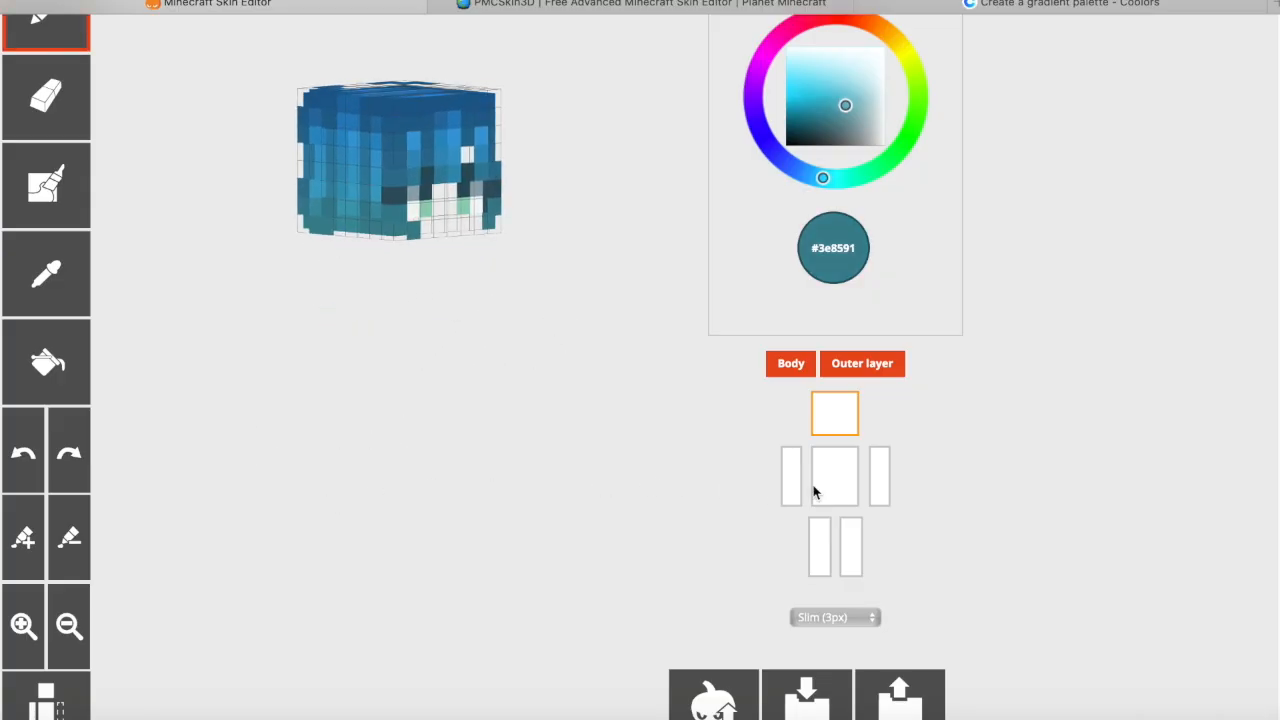
pyautogui.moveTo(629, 445); pyautogui.dragTo(603, 437)
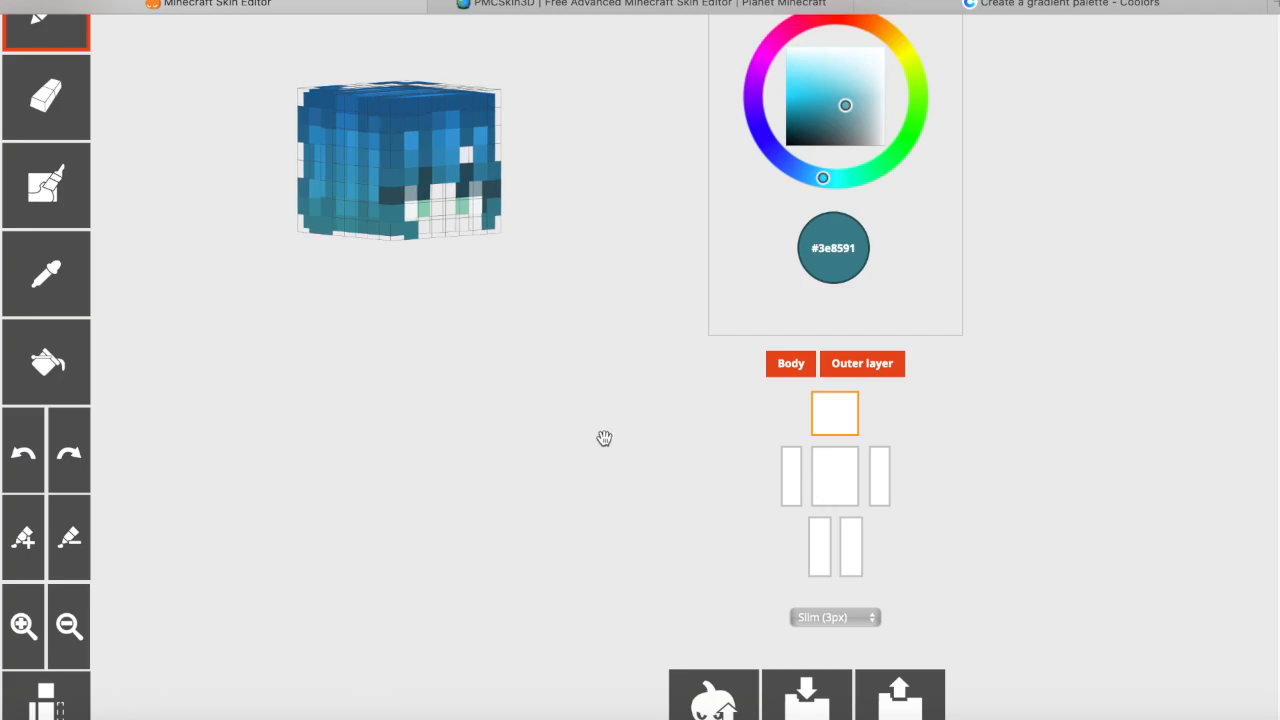
# Step: Show the torso beneath the head, hide the outer layer and turn to the torso's unpainted side
pyautogui.click(840, 470)
pyautogui.moveTo(714, 462); pyautogui.dragTo(517, 449)
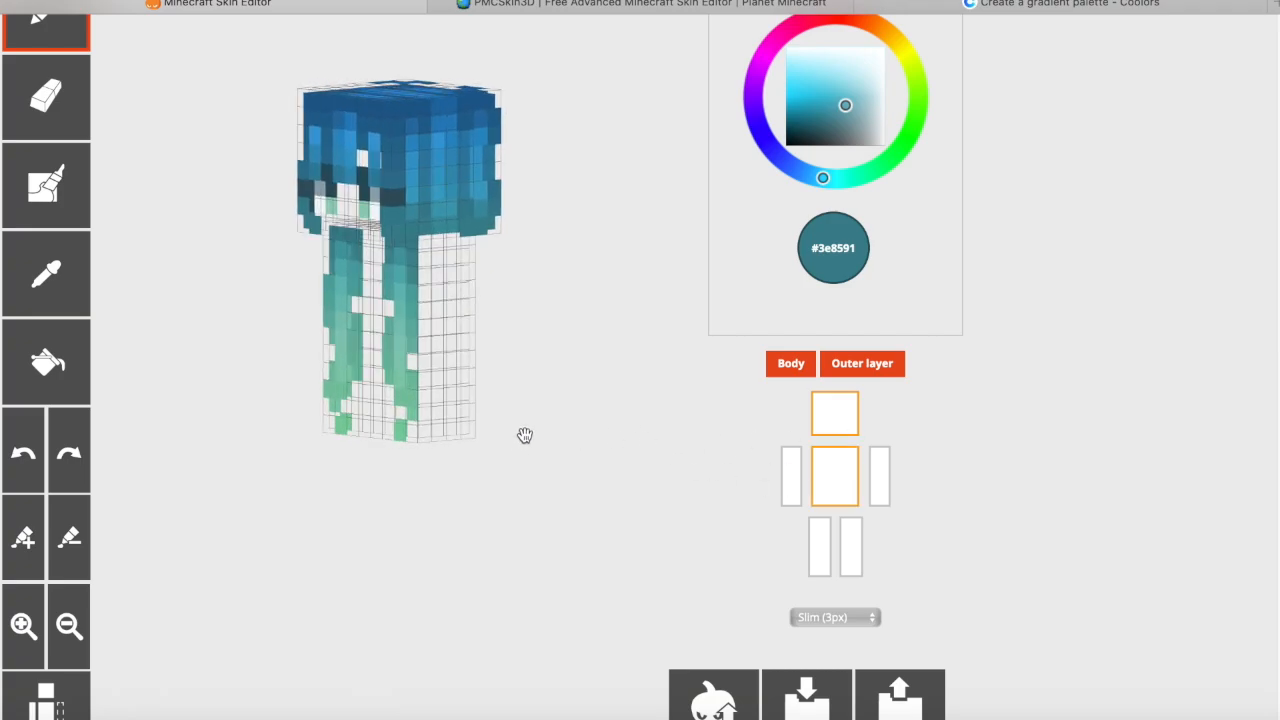
pyautogui.moveTo(487, 483); pyautogui.dragTo(543, 479)
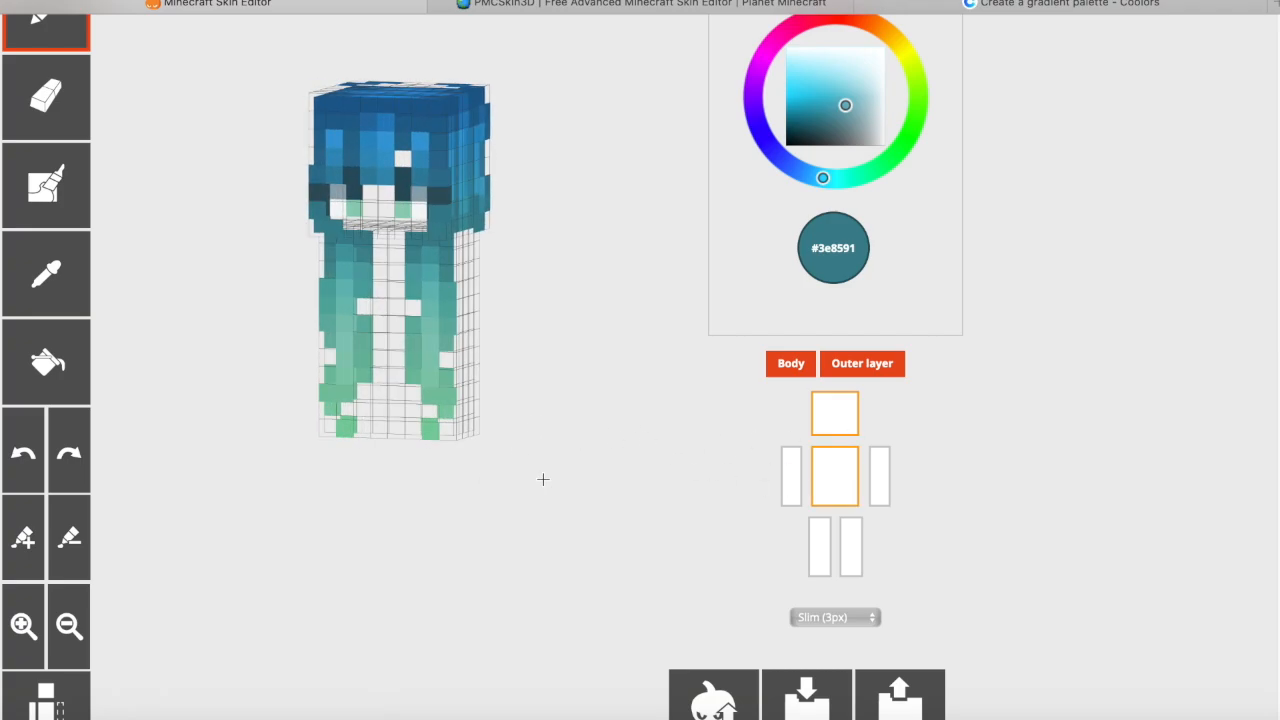
pyautogui.click(840, 358)
pyautogui.moveTo(634, 474); pyautogui.dragTo(563, 451)
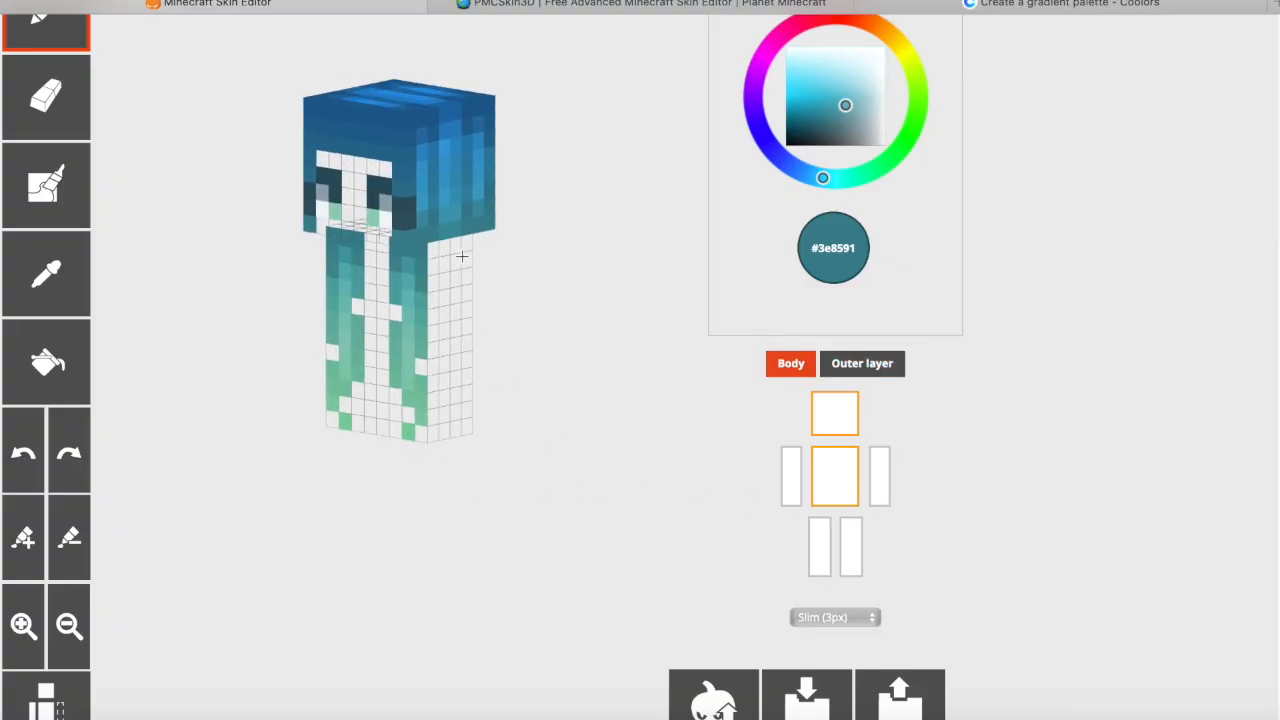
# Step: Paint the upper two rows of the torso's side in sampled #3e8591 and #438d92, matching the front hair
pyautogui.click(46, 274)
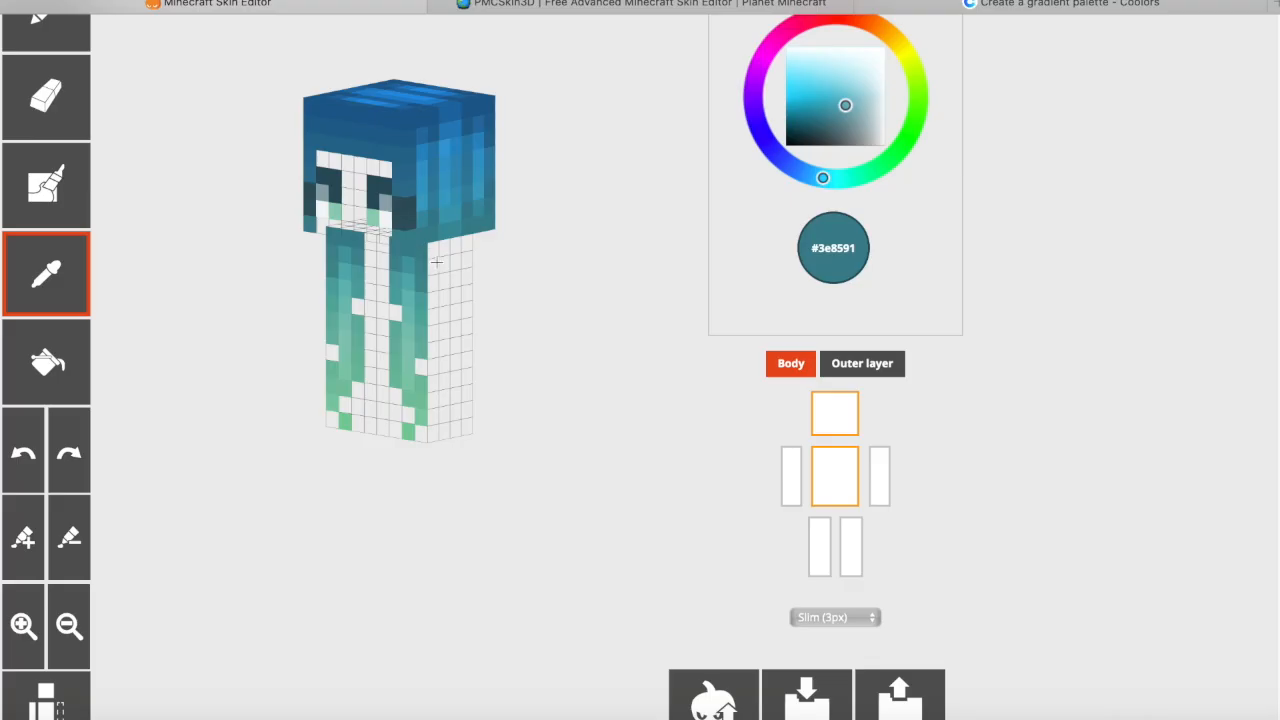
pyautogui.moveTo(517, 403); pyautogui.dragTo(470, 460)
pyautogui.moveTo(345, 250); pyautogui.dragTo(389, 371)
pyautogui.click(83, 280)
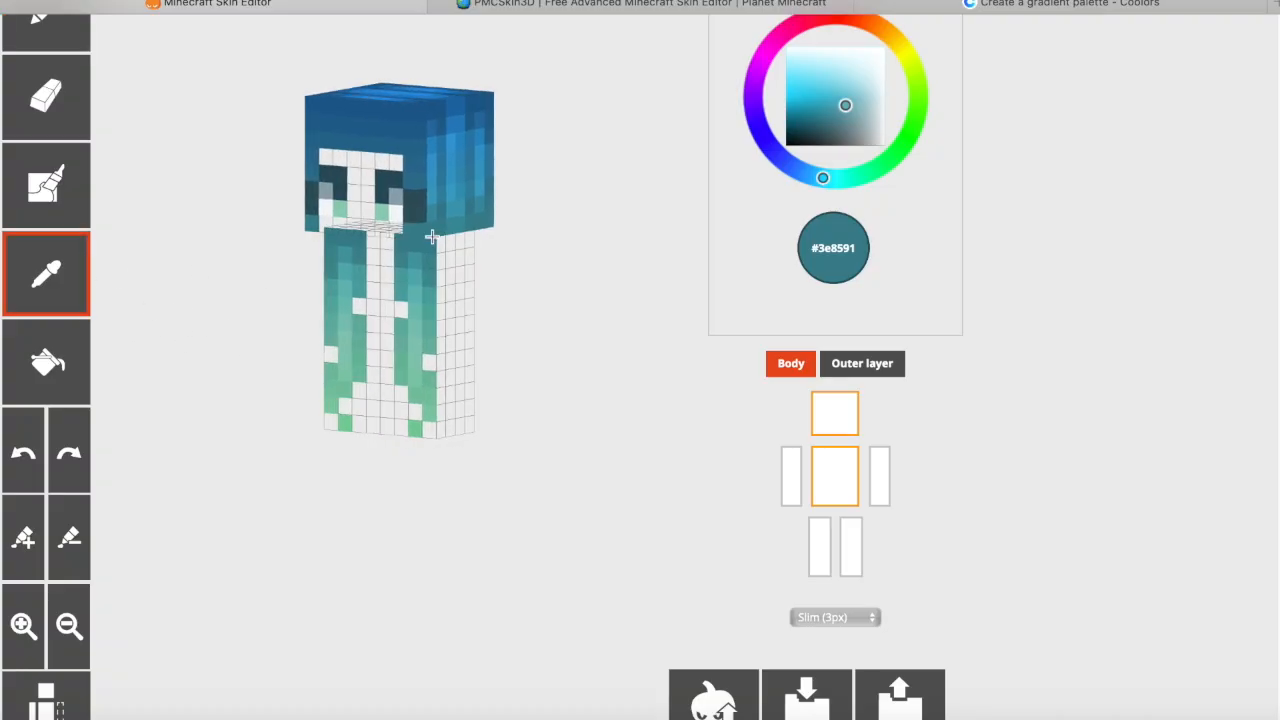
pyautogui.click(433, 247)
pyautogui.moveTo(441, 245); pyautogui.dragTo(474, 241)
pyautogui.click(81, 267)
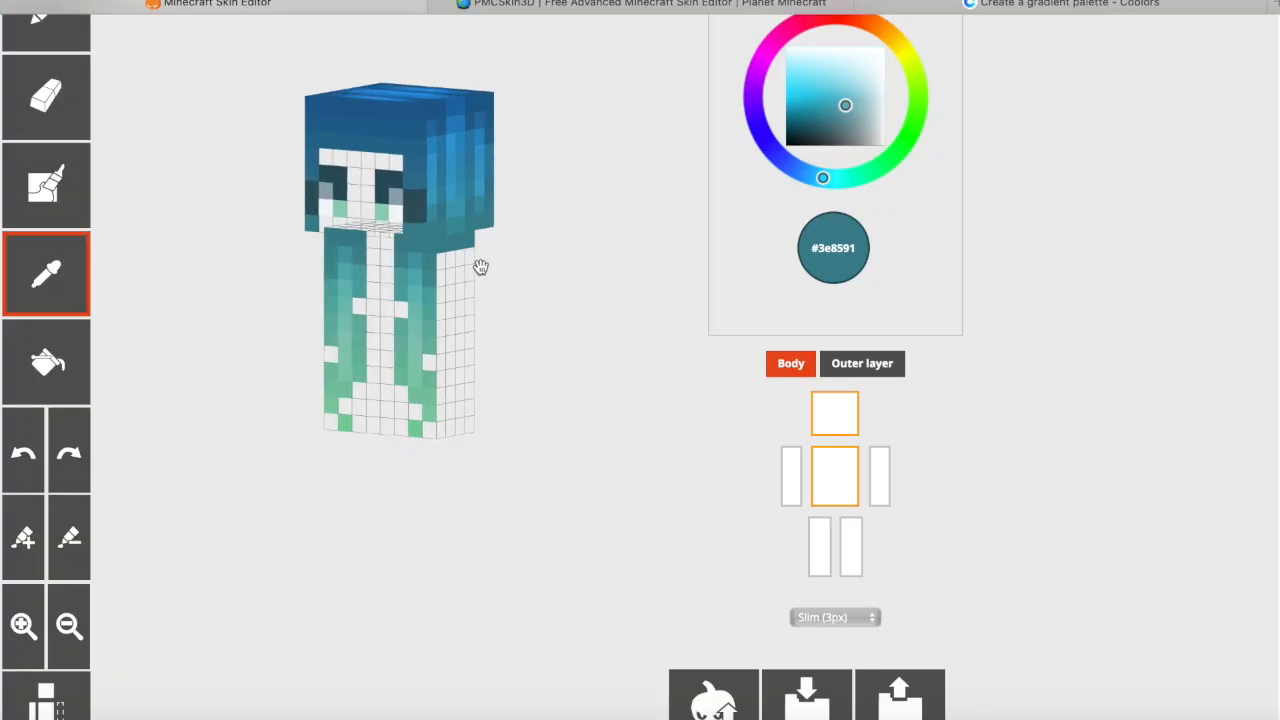
pyautogui.click(436, 262)
pyautogui.moveTo(471, 259)
pyautogui.mouseDown()
pyautogui.moveTo(509, 297)
pyautogui.moveTo(456, 258)
pyautogui.mouseUp()
pyautogui.moveTo(328, 284); pyautogui.dragTo(194, 317)
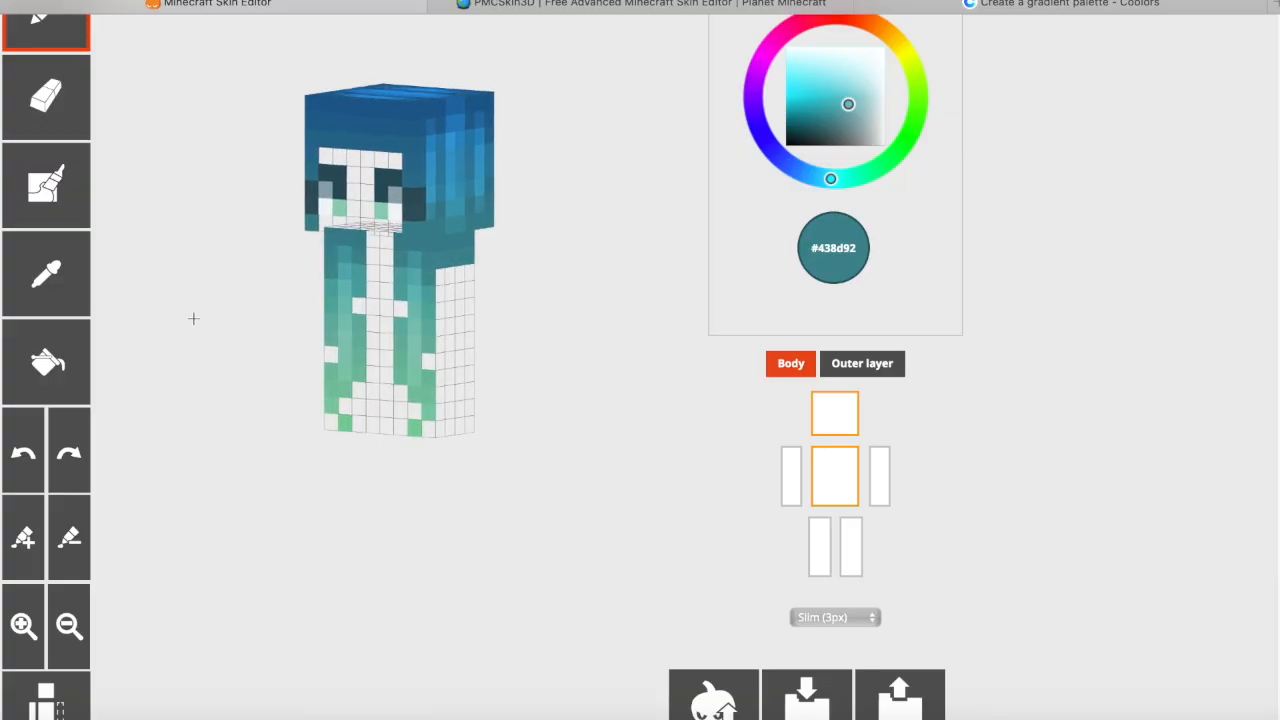
# Step: Undo the last second-row strokes and paint strands down both edges of the torso's side, using sampled #489192, leaving the middle blank
pyautogui.click(36, 433)
pyautogui.click(40, 432)
pyautogui.moveTo(514, 483)
pyautogui.mouseDown()
pyautogui.moveTo(316, 487)
pyautogui.moveTo(575, 482)
pyautogui.mouseUp()
pyautogui.click(51, 273)
pyautogui.click(461, 281)
pyautogui.moveTo(537, 308); pyautogui.dragTo(450, 297)
pyautogui.moveTo(592, 349)
pyautogui.mouseDown()
pyautogui.moveTo(508, 363)
pyautogui.moveTo(397, 330)
pyautogui.mouseUp()
pyautogui.click(52, 277)
pyautogui.click(365, 281)
pyautogui.moveTo(254, 317); pyautogui.dragTo(428, 259)
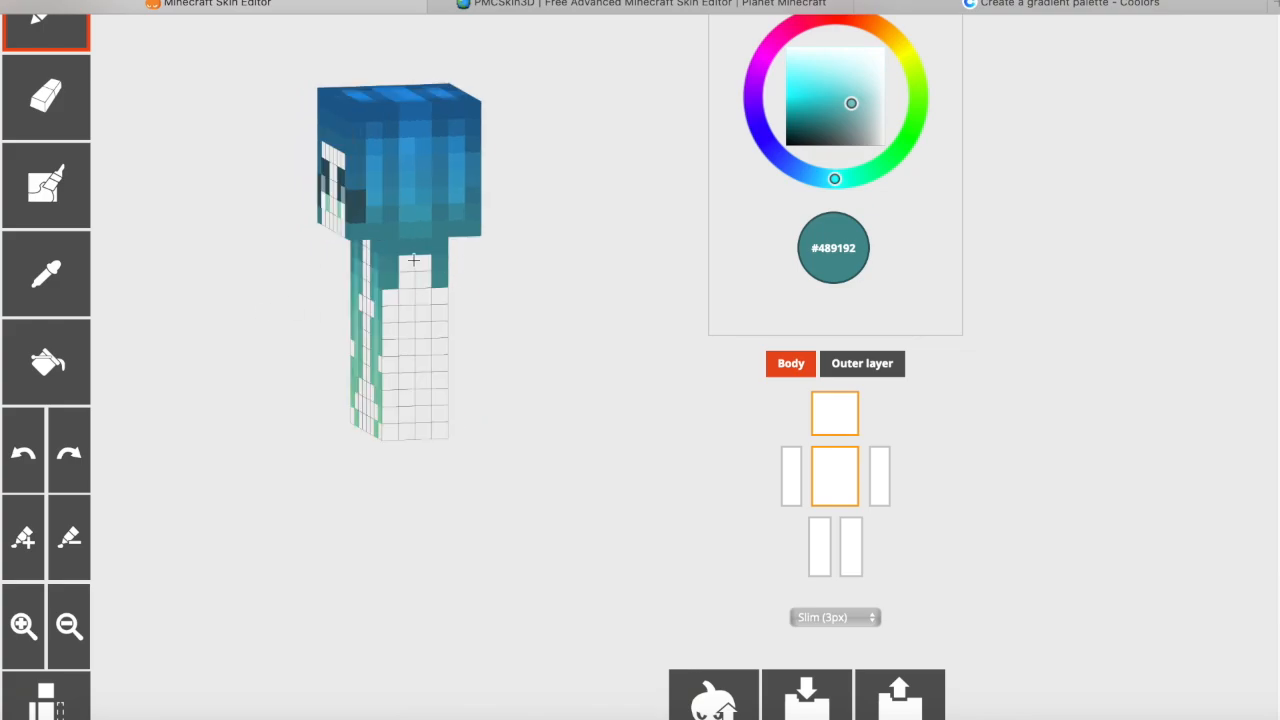
# Step: Extend the edge strands further down the torso's side in sampled gradient colors, including #52a7a2
pyautogui.moveTo(239, 305); pyautogui.dragTo(297, 309)
pyautogui.click(47, 273)
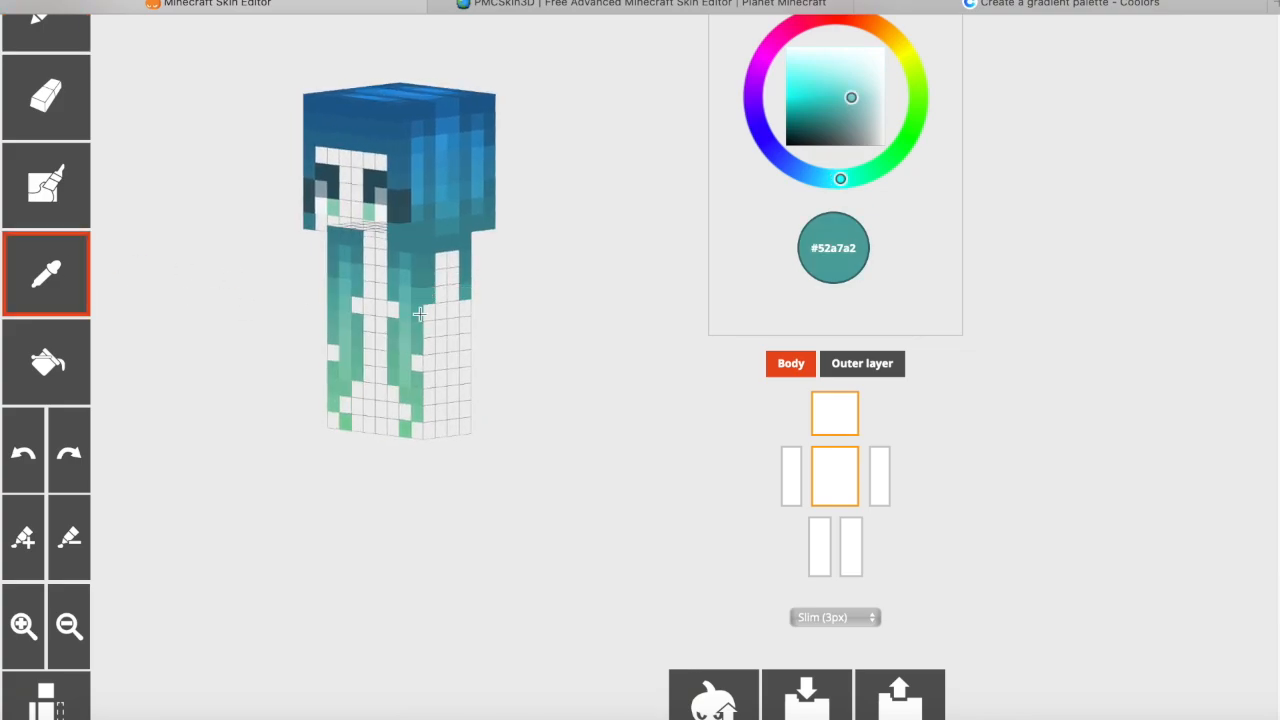
pyautogui.click(419, 346)
pyautogui.click(47, 273)
pyautogui.click(418, 400)
pyautogui.moveTo(544, 325); pyautogui.dragTo(400, 328)
# Step: Show the outer layer and add strand pixels along the torso's side in sampled teals and greens
pyautogui.click(850, 365)
pyautogui.click(47, 273)
pyautogui.moveTo(239, 305); pyautogui.dragTo(380, 309)
pyautogui.click(47, 273)
pyautogui.click(455, 335)
pyautogui.moveTo(544, 325); pyautogui.dragTo(430, 328)
pyautogui.click(47, 273)
pyautogui.click(386, 397)
# Step: Hide the outer layer and head, and paint the torso's top face and opposite side's top row in sampled #3e8591
pyautogui.click(862, 364)
pyautogui.click(835, 413)
pyautogui.click(47, 273)
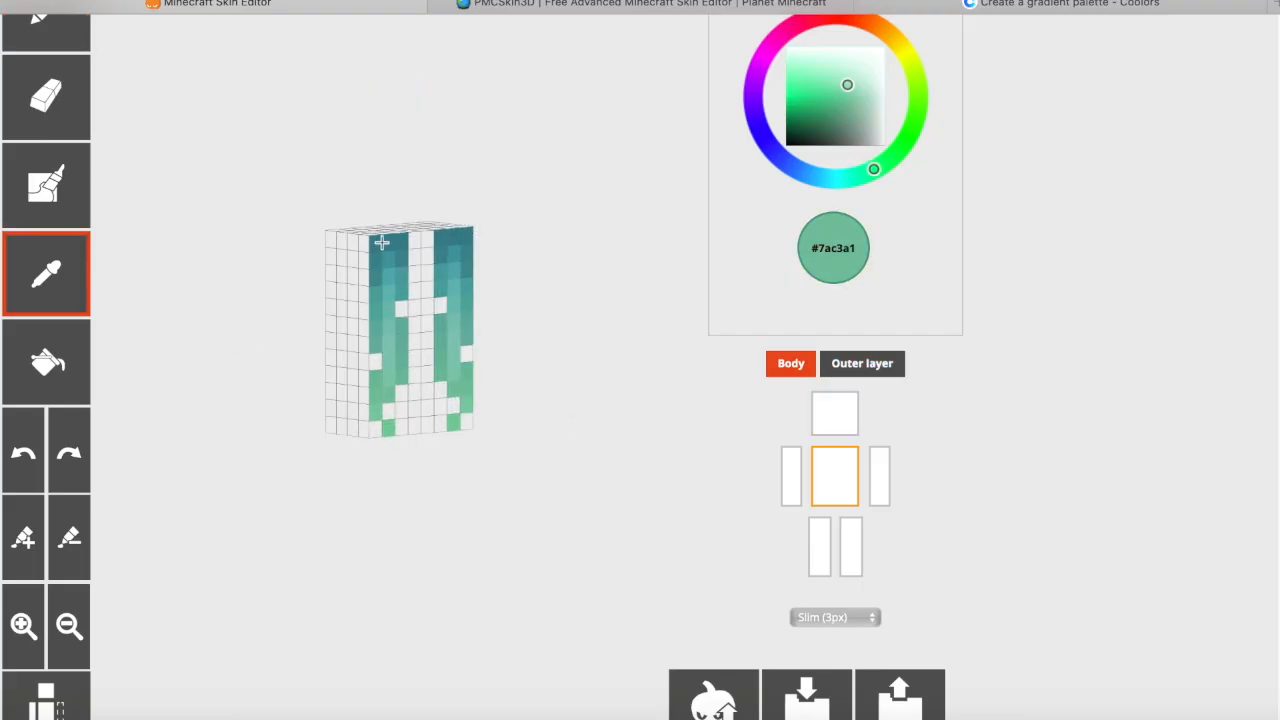
pyautogui.click(384, 244)
pyautogui.moveTo(373, 245); pyautogui.dragTo(332, 241)
pyautogui.moveTo(564, 274)
pyautogui.mouseDown()
pyautogui.moveTo(501, 363)
pyautogui.moveTo(484, 350)
pyautogui.mouseUp()
pyautogui.moveTo(423, 288)
pyautogui.mouseDown()
pyautogui.moveTo(441, 257)
pyautogui.moveTo(455, 287)
pyautogui.moveTo(460, 270)
pyautogui.mouseUp()
pyautogui.moveTo(390, 293)
pyautogui.mouseDown()
pyautogui.moveTo(356, 256)
pyautogui.moveTo(339, 272)
pyautogui.mouseUp()
pyautogui.moveTo(506, 283); pyautogui.dragTo(203, 431)
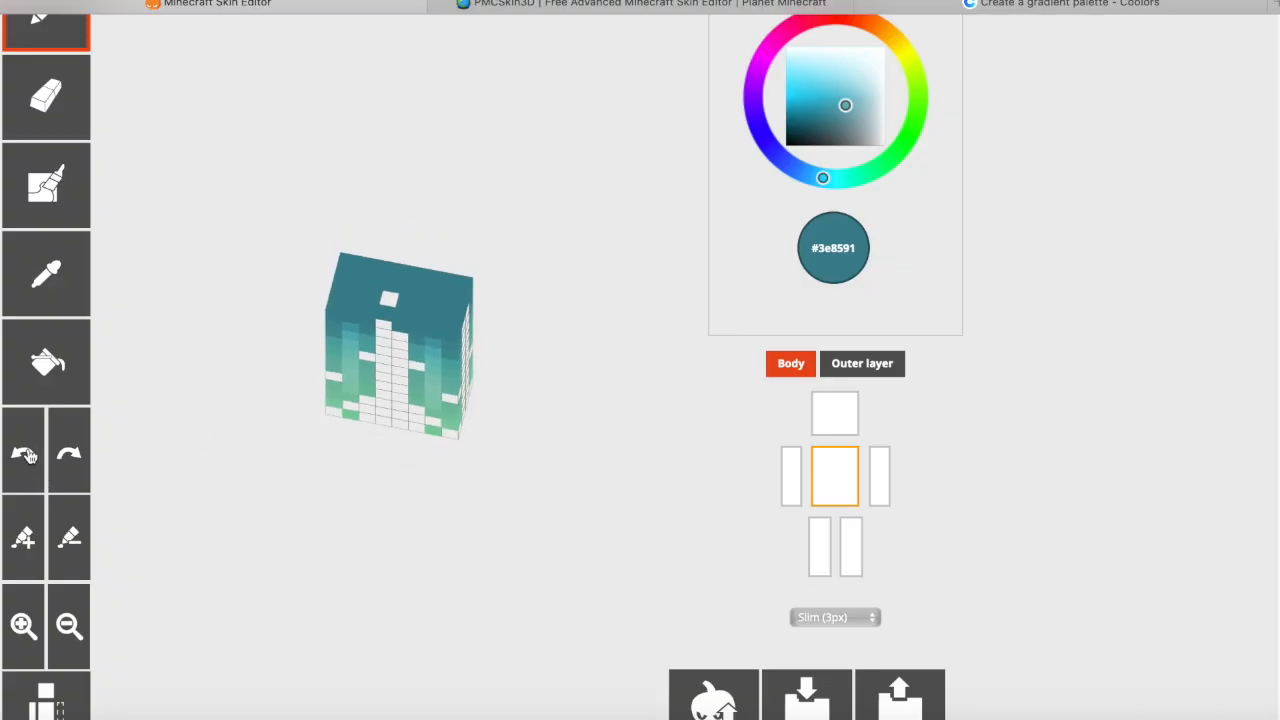
pyautogui.moveTo(285, 494)
pyautogui.mouseDown()
pyautogui.moveTo(326, 499)
pyautogui.moveTo(450, 400)
pyautogui.mouseUp()
# Step: Extend the edge strands down the torso's opposite side in sampled gradient colors, ending in #7ac3a1
pyautogui.click(56, 280)
pyautogui.click(386, 256)
pyautogui.click(60, 282)
pyautogui.click(386, 306)
pyautogui.click(58, 280)
pyautogui.click(380, 342)
pyautogui.click(50, 276)
pyautogui.click(386, 374)
pyautogui.moveTo(374, 390); pyautogui.dragTo(329, 389)
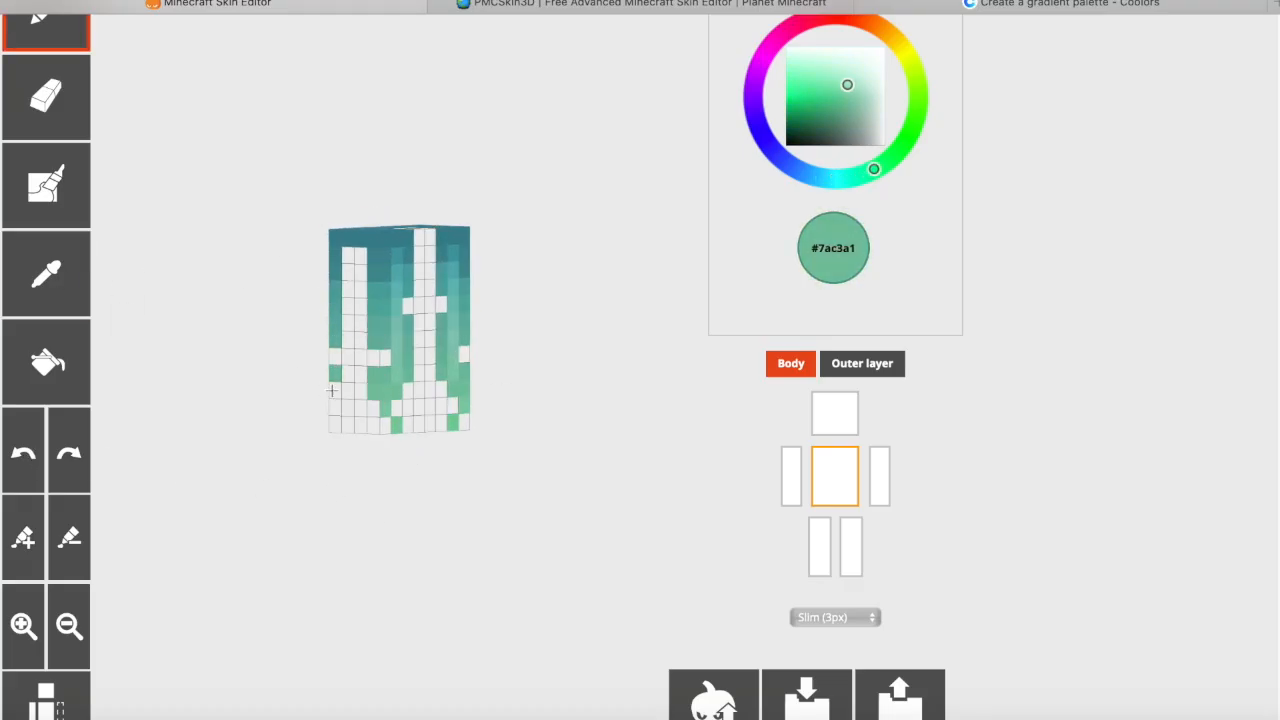
# Step: Add outer-layer strand pixels on the torso's side in sampled greens, including #81cba4, and clean up the strand ends with the eraser
pyautogui.click(862, 366)
pyautogui.click(52, 276)
pyautogui.click(371, 323)
pyautogui.moveTo(270, 480); pyautogui.dragTo(420, 480)
pyautogui.click(862, 372)
pyautogui.click(50, 110)
pyautogui.click(50, 274)
pyautogui.click(434, 350)
pyautogui.click(862, 368)
pyautogui.click(52, 274)
pyautogui.click(437, 342)
pyautogui.click(50, 105)
# Step: Show the head, legs and both arms again, and check the hair from the back and front
pyautogui.click(883, 498)
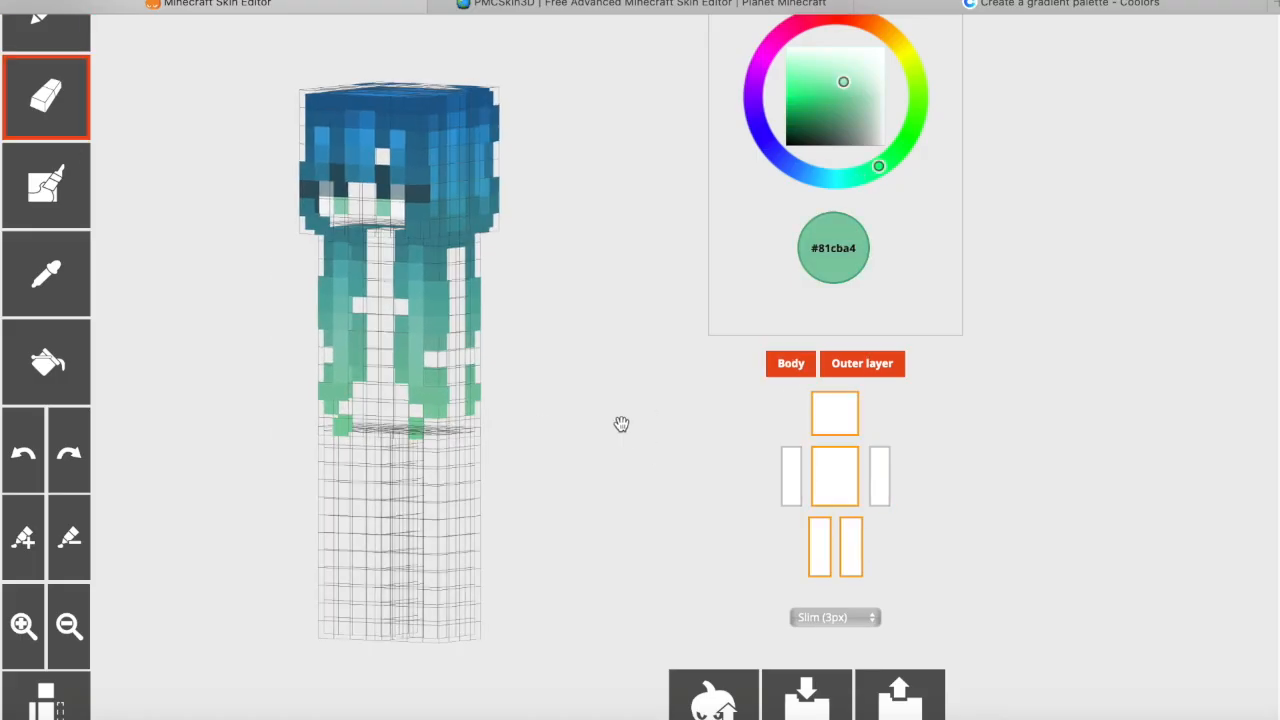
pyautogui.moveTo(603, 431); pyautogui.dragTo(369, 422)
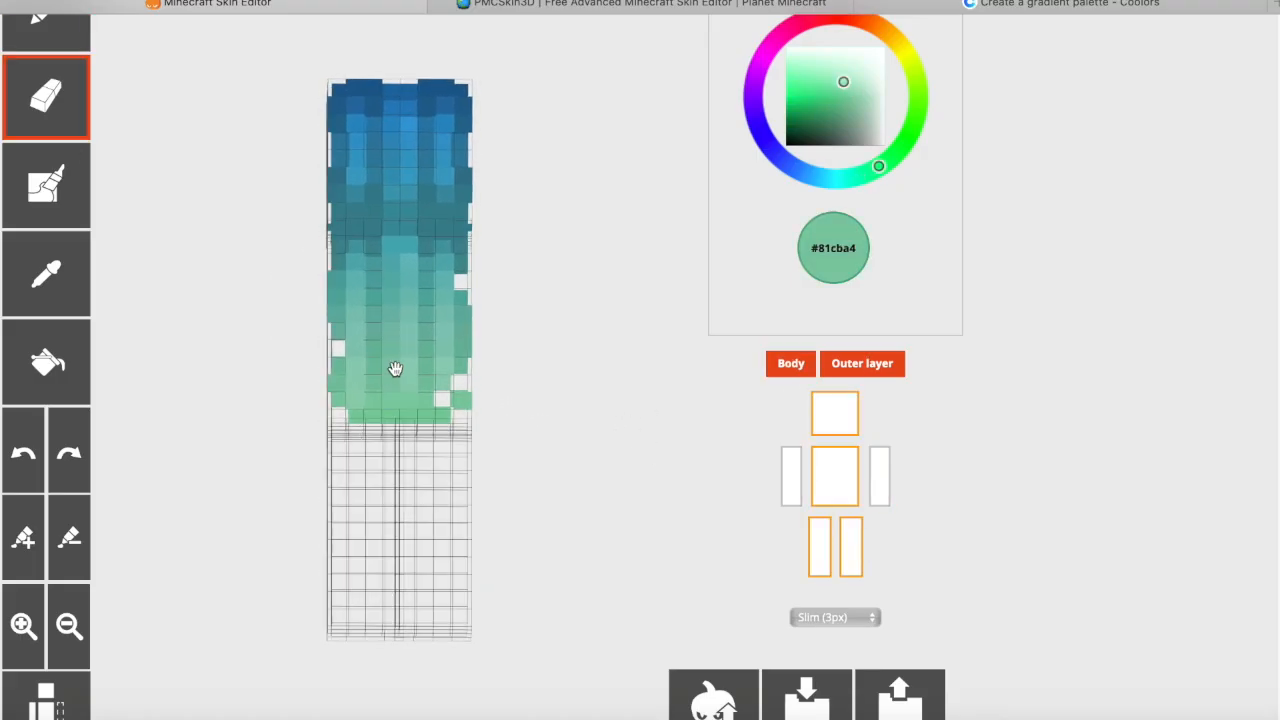
pyautogui.moveTo(395, 369); pyautogui.dragTo(682, 441)
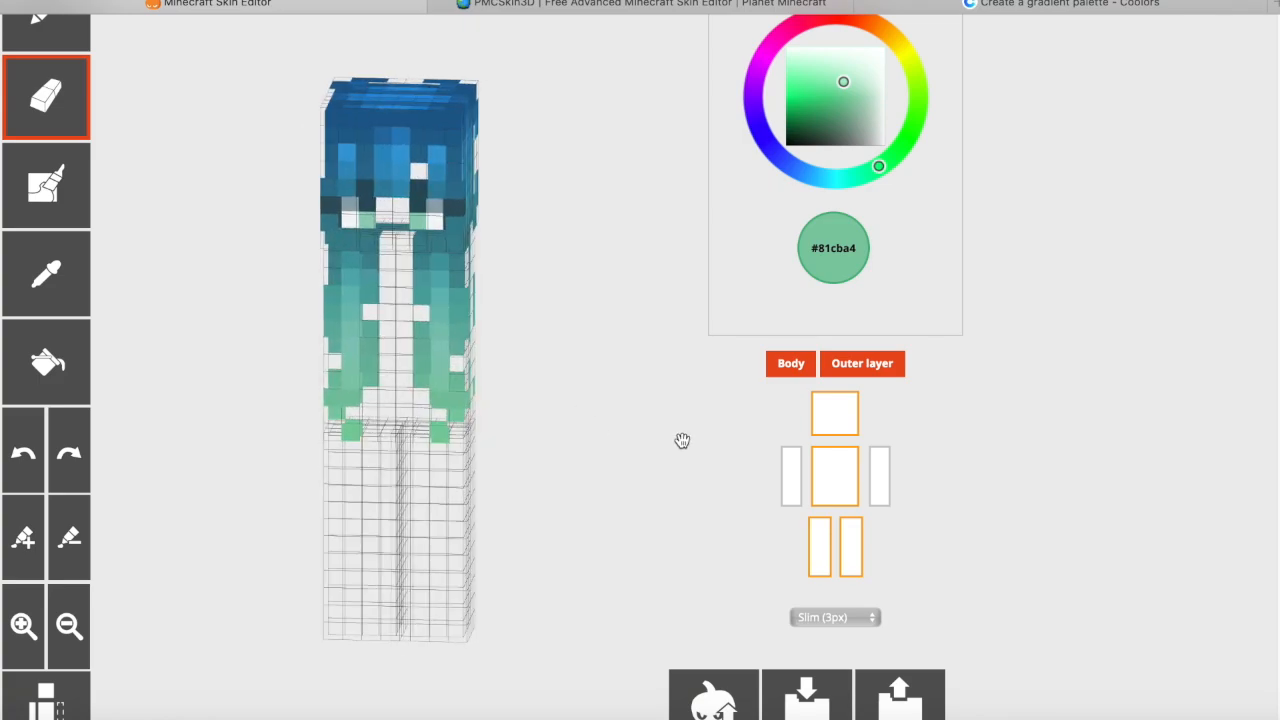
pyautogui.click(879, 476)
pyautogui.click(791, 476)
# Step: Examine the complete hair from several angles, comparing it with the outer layer hidden and shown
pyautogui.moveTo(611, 409); pyautogui.dragTo(292, 416)
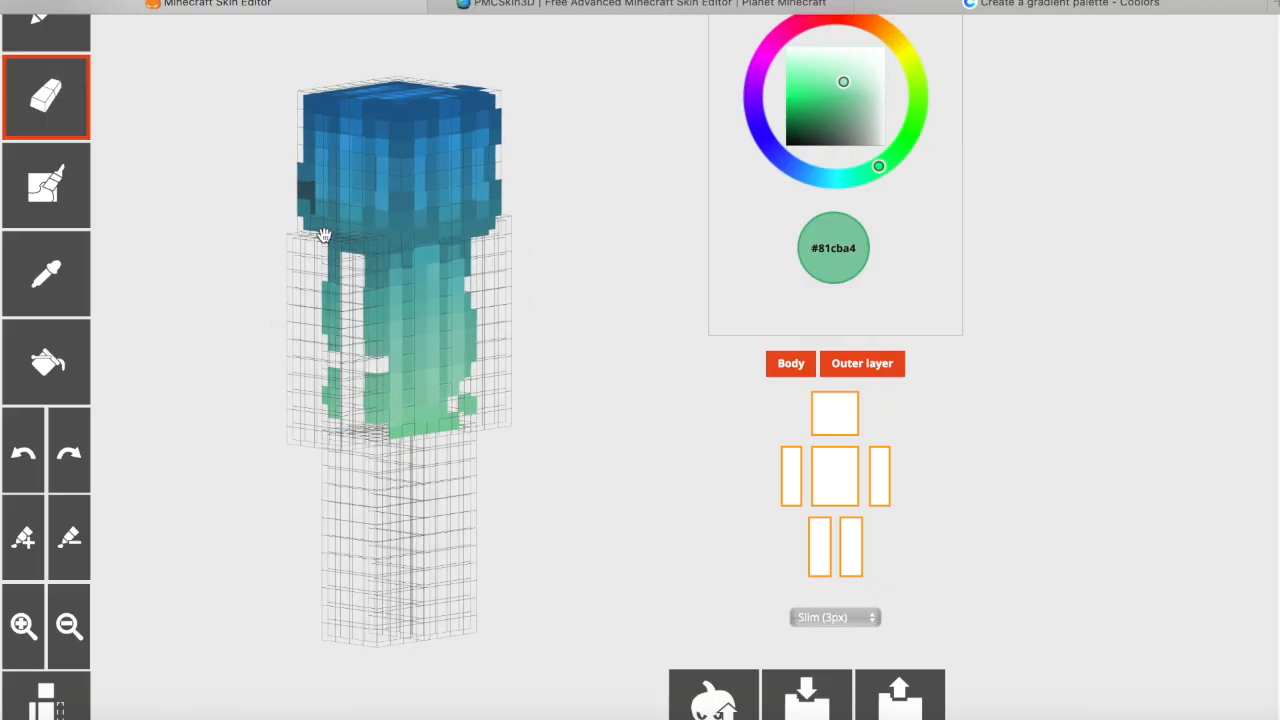
pyautogui.moveTo(569, 153); pyautogui.dragTo(536, 264)
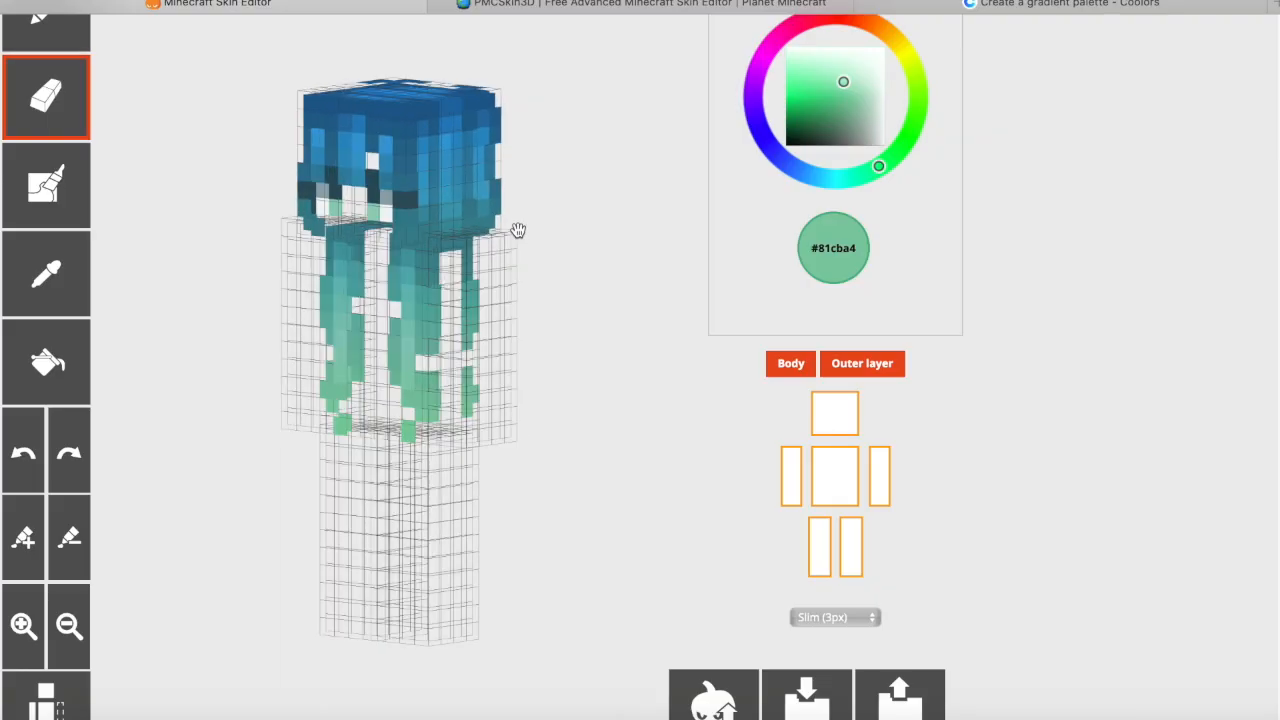
pyautogui.moveTo(575, 216); pyautogui.dragTo(553, 147)
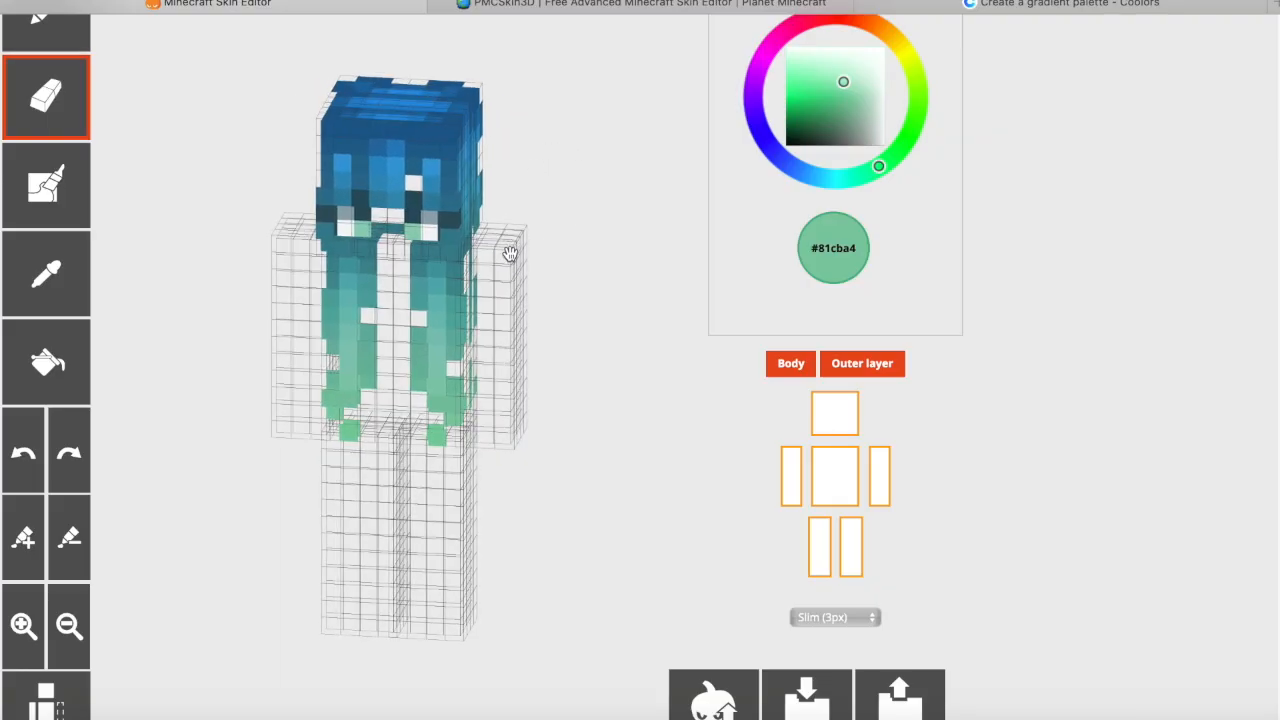
pyautogui.click(856, 374)
pyautogui.click(856, 374)
pyautogui.moveTo(649, 361); pyautogui.dragTo(557, 357)
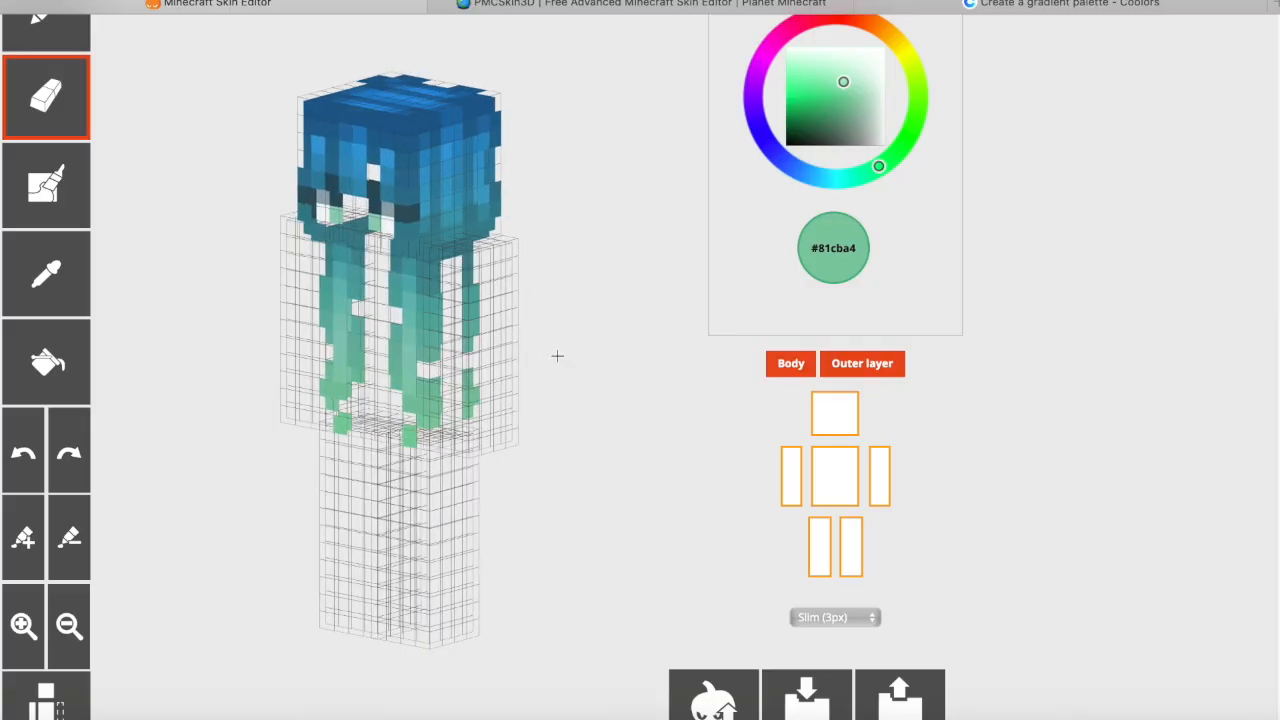